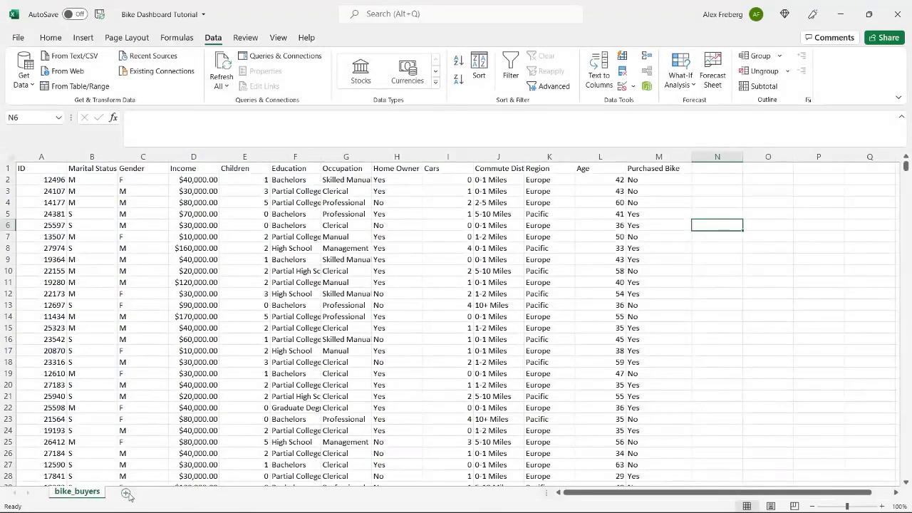
Add a new worksheet and name it Dashboard
{"action": "left_click", "coordinate": [127, 494]}
{"action": "double_click", "coordinate": [125, 491]}
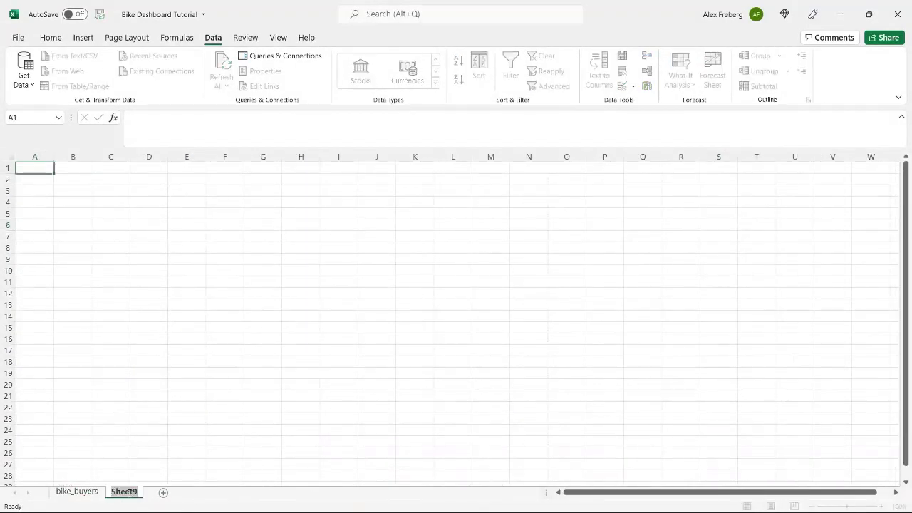
{"action": "type", "text": "Dashboard"}
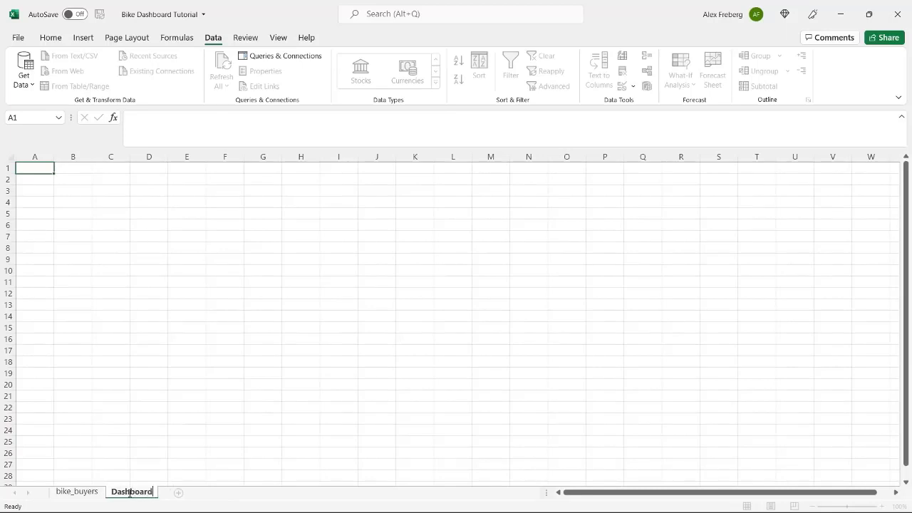
Add another worksheet after Dashboard and name it Pivot Table
{"action": "left_click", "coordinate": [179, 493]}
{"action": "type", "text": "P"}
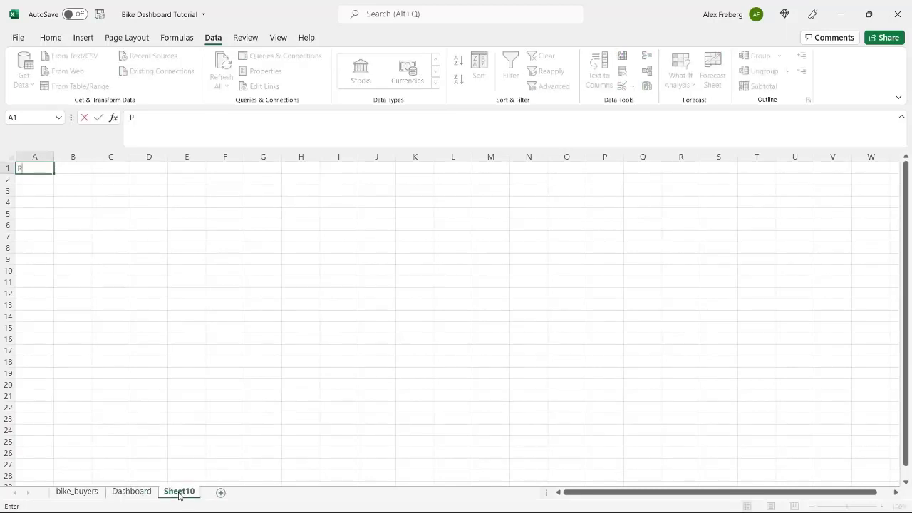
{"action": "type", "text": "ivot"}
{"action": "double_click", "coordinate": [178, 491]}
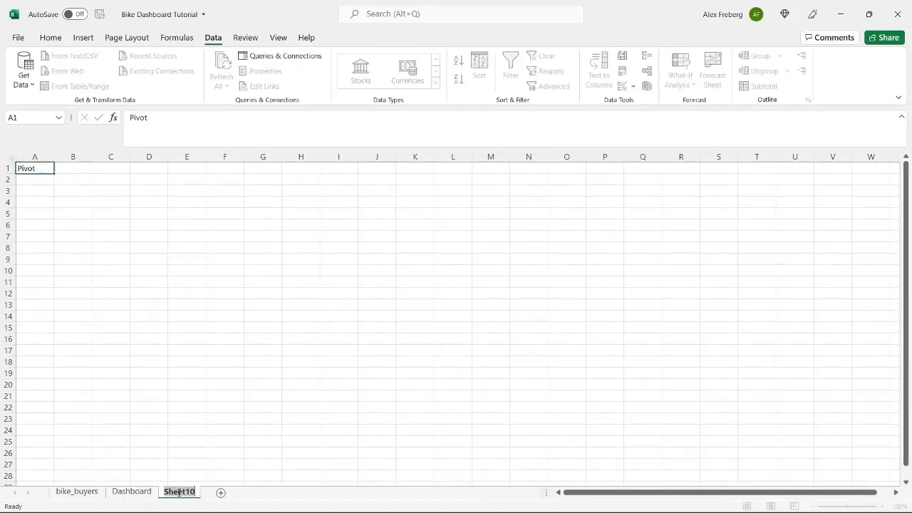
{"action": "type", "text": "Pivot Table"}
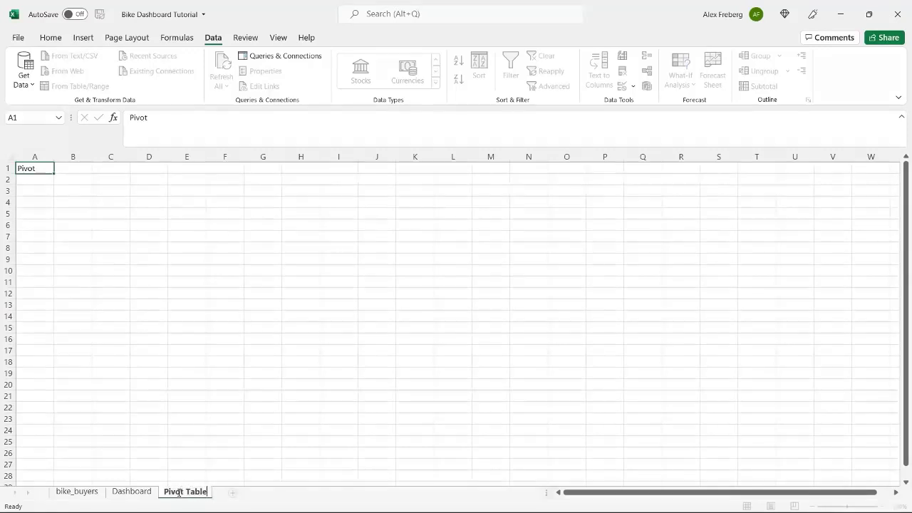
Add a worksheet named Working Sheet and arrange the sheets in the order bike_buyers, Working Sheet, Pivot Table, Dashboard
{"action": "left_click", "coordinate": [232, 493]}
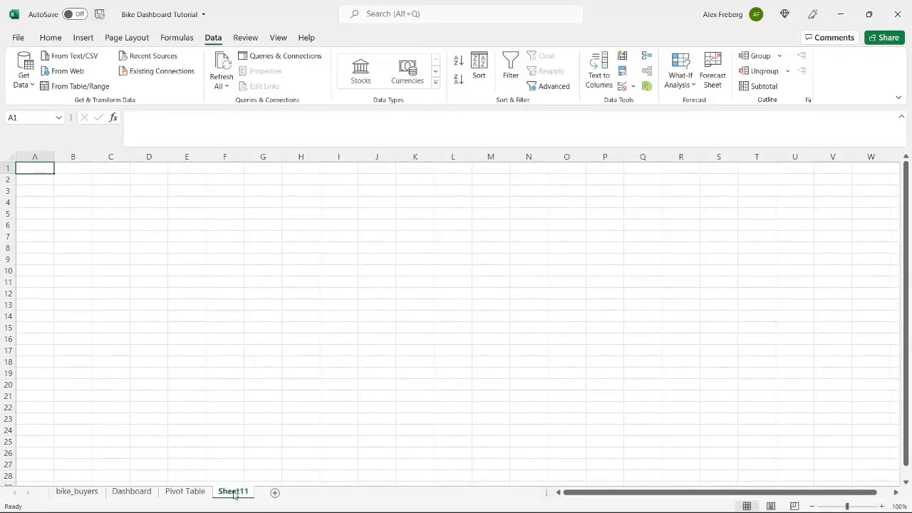
{"action": "double_click", "coordinate": [233, 491]}
{"action": "type", "text": "Working Sheet"}
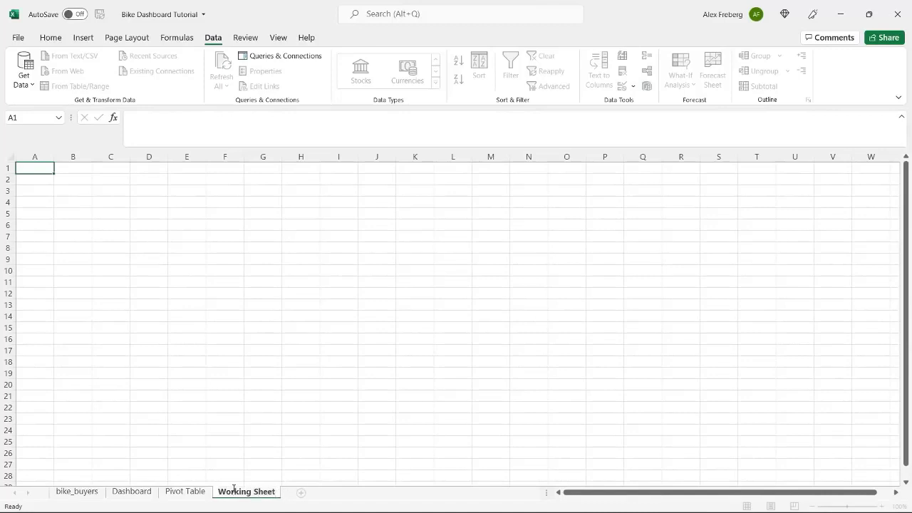
{"action": "left_click", "coordinate": [230, 444]}
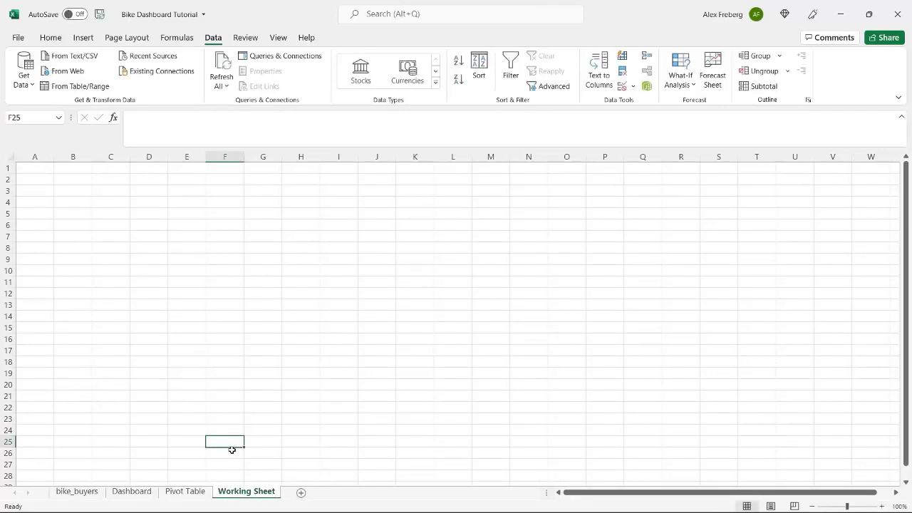
{"action": "left_click_drag", "start_coordinate": [194, 494], "coordinate": [142, 492]}
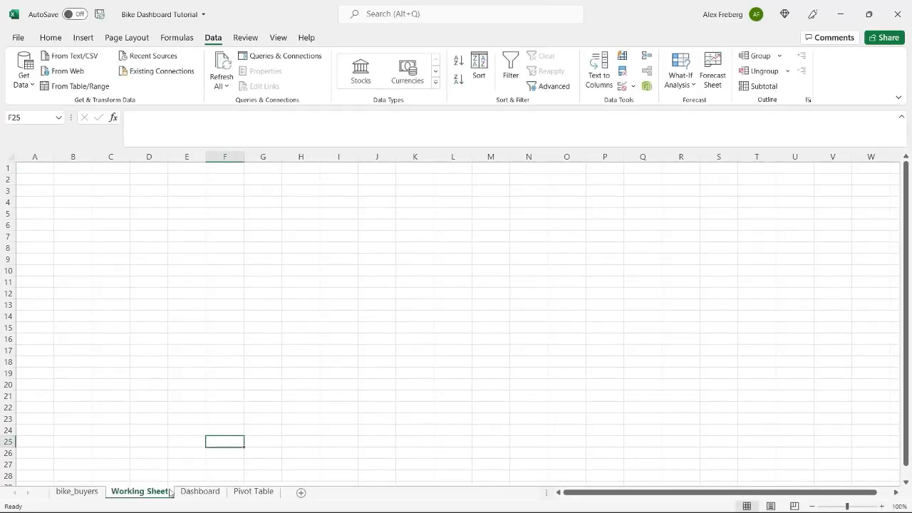
{"action": "left_click_drag", "start_coordinate": [261, 495], "coordinate": [205, 496]}
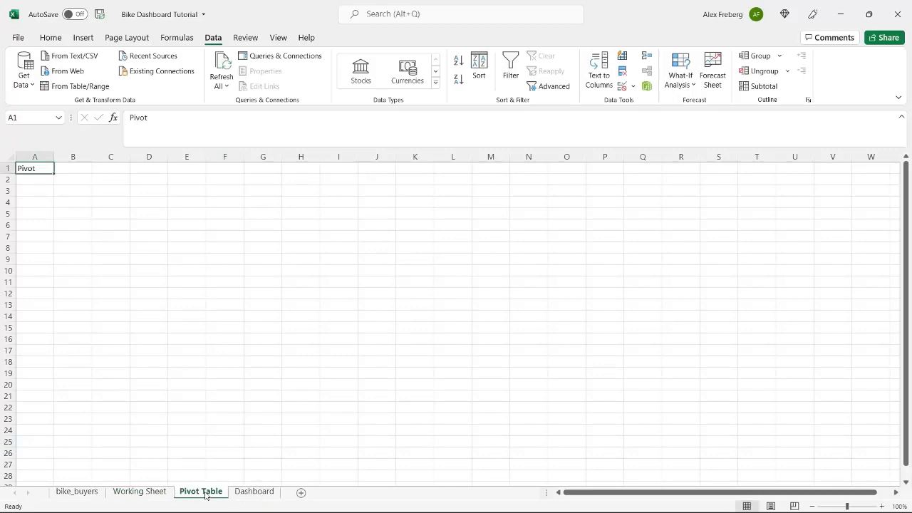
Copy the entire contents of the bike_buyers sheet into the Working Sheet
{"action": "left_click", "coordinate": [80, 491]}
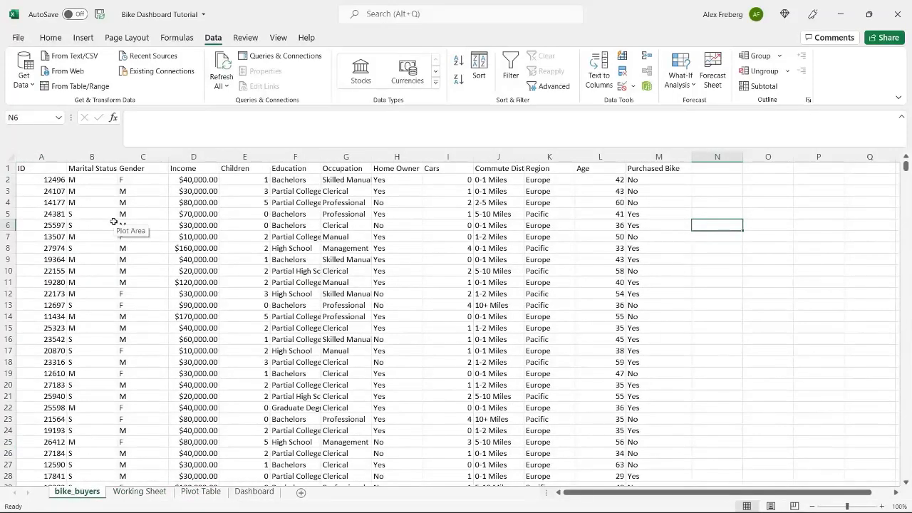
{"action": "left_click", "coordinate": [9, 156]}
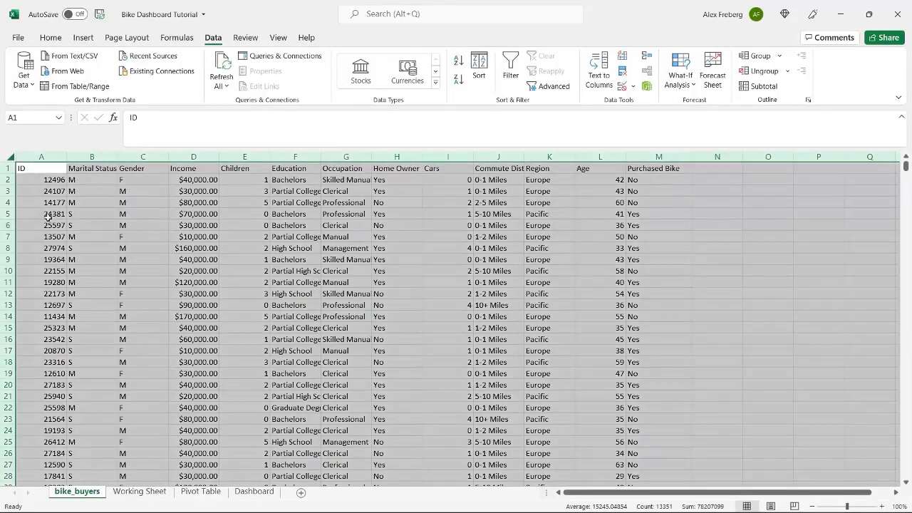
{"action": "key", "text": "ctrl+c"}
{"action": "left_click", "coordinate": [139, 491]}
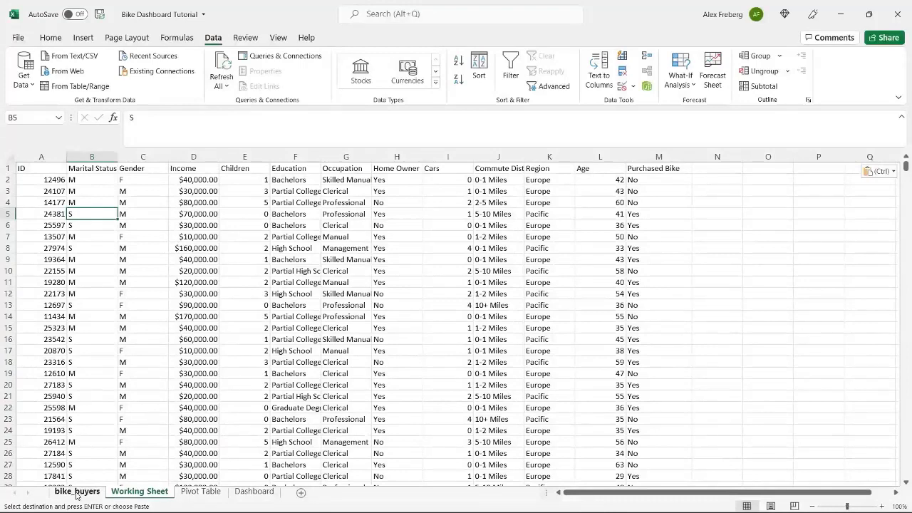
Return to the bike_buyers sheet and end the pending copy mode
{"action": "left_click", "coordinate": [76, 491]}
{"action": "left_click", "coordinate": [88, 350]}
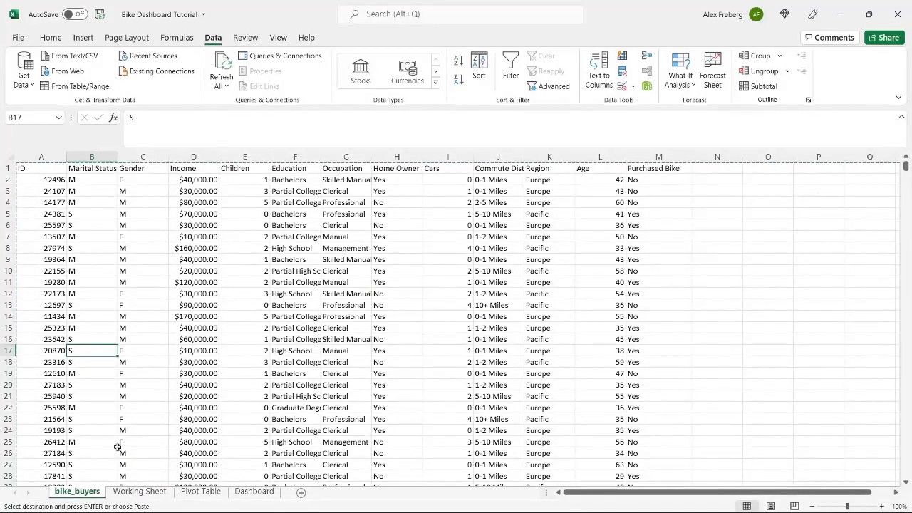
{"action": "double_click", "coordinate": [712, 238]}
{"action": "left_click", "coordinate": [718, 225]}
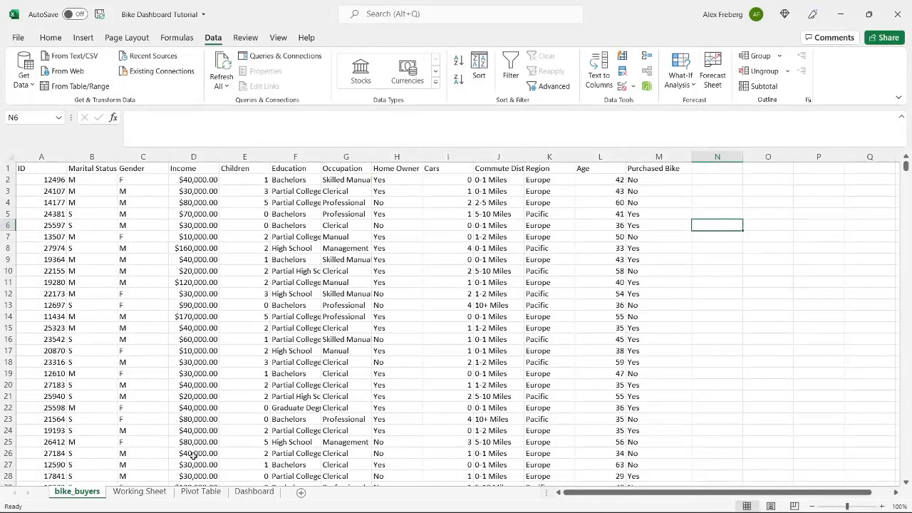
Turn on filters for all header columns of the Working Sheet
{"action": "left_click", "coordinate": [138, 492]}
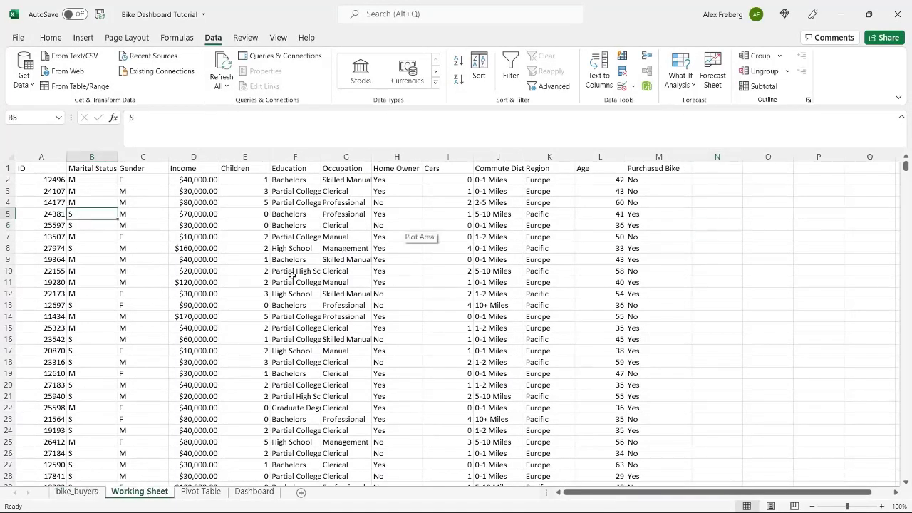
{"action": "left_click", "coordinate": [9, 153]}
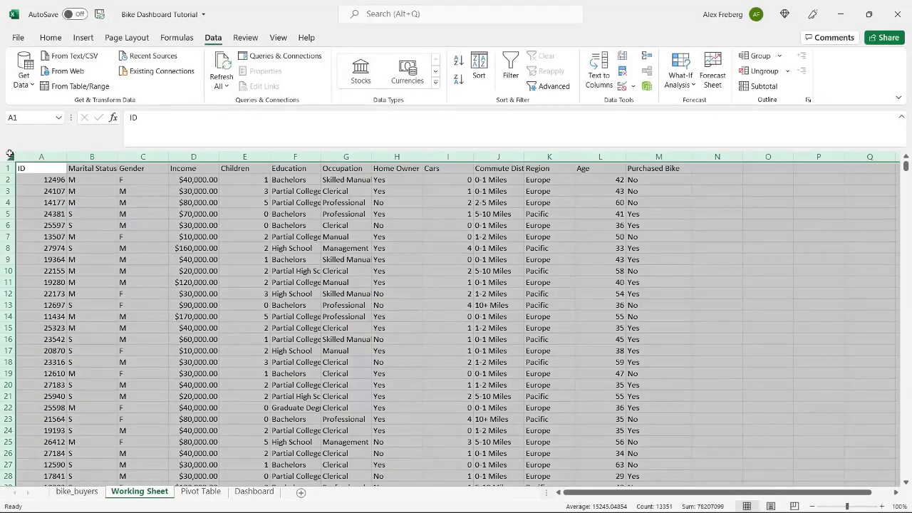
{"action": "left_click", "coordinate": [510, 72]}
{"action": "left_click", "coordinate": [61, 183]}
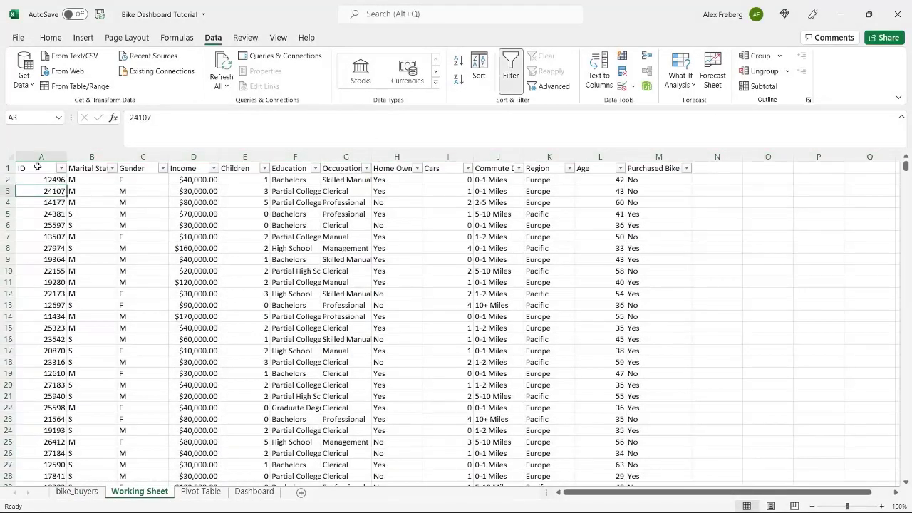
Widen all columns of the Working Sheet equally so the full headers, including Commute Distance, fit
{"action": "left_click", "coordinate": [9, 153]}
{"action": "left_click", "coordinate": [67, 156]}
{"action": "left_click_drag", "start_coordinate": [66, 156], "coordinate": [88, 157]}
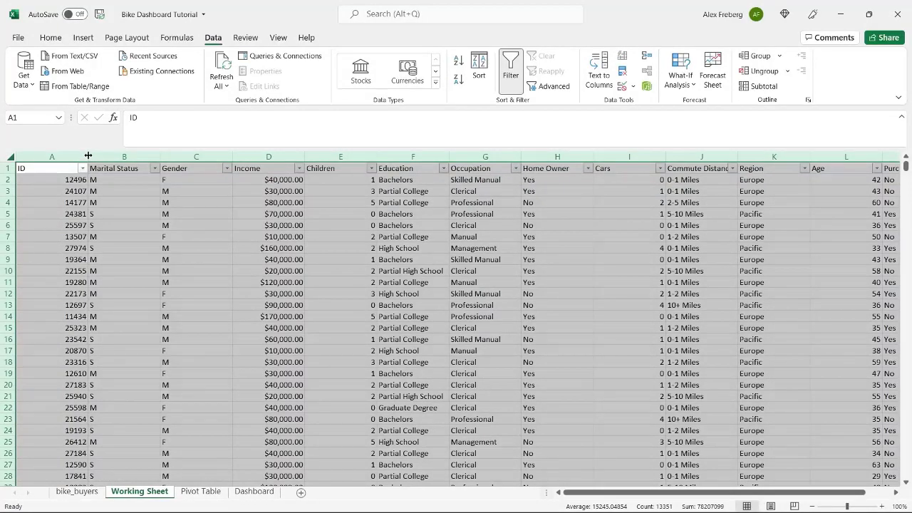
{"action": "left_click_drag", "start_coordinate": [88, 156], "coordinate": [93, 156]}
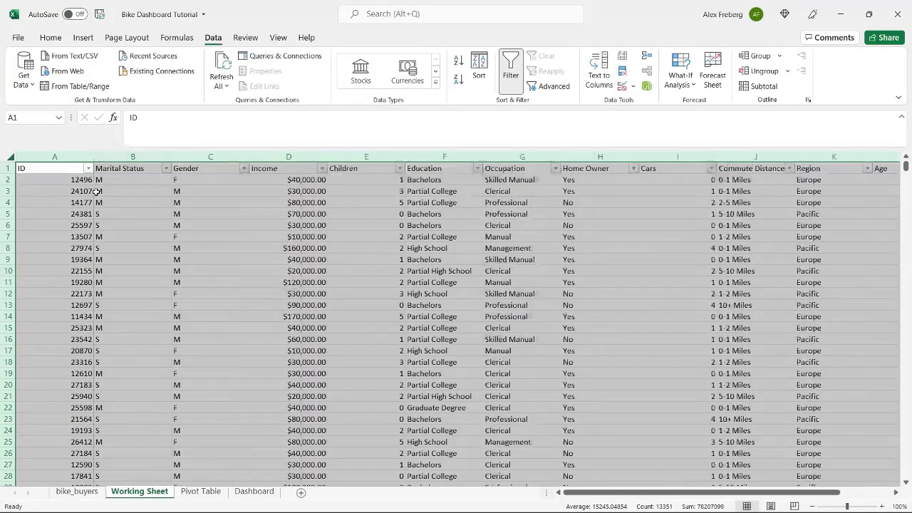
{"action": "left_click", "coordinate": [96, 190]}
Examine the distinct filter values of the ID, Marital Status, Gender and Purchased Bike columns
{"action": "left_click", "coordinate": [87, 169]}
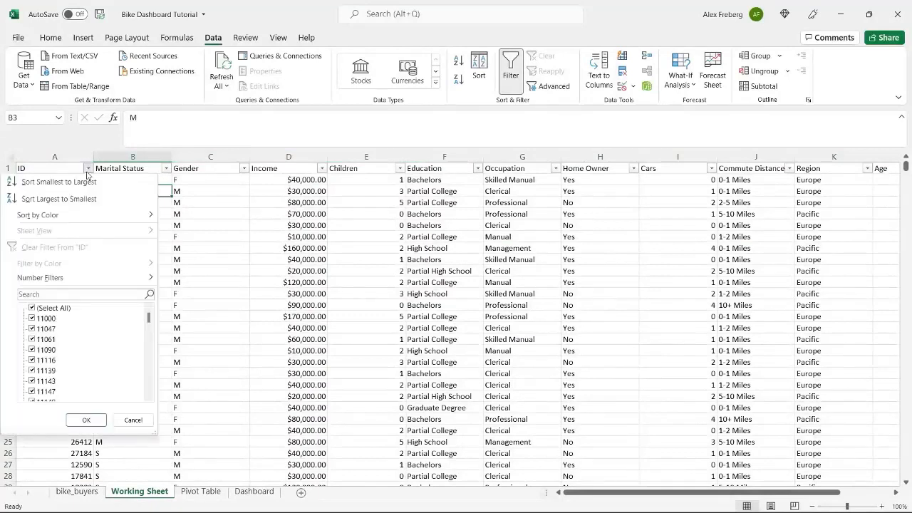
{"action": "left_click", "coordinate": [198, 274]}
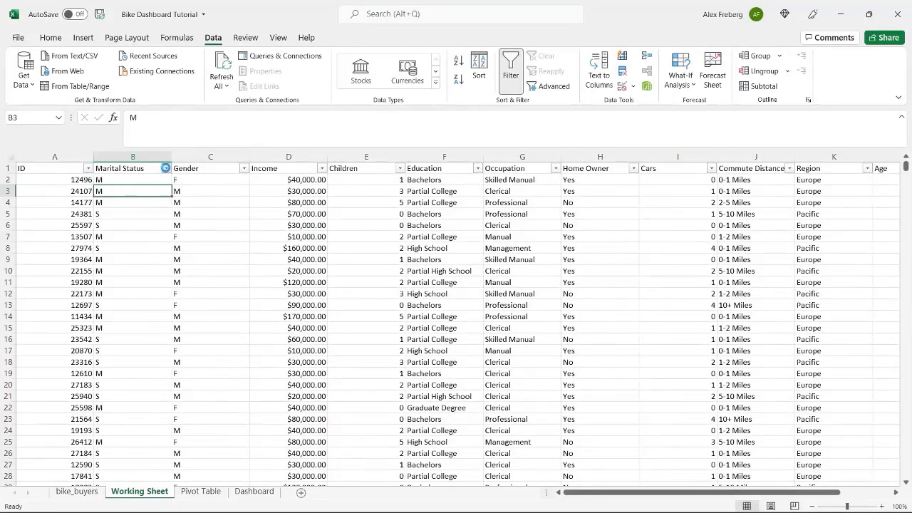
{"action": "left_click", "coordinate": [166, 168]}
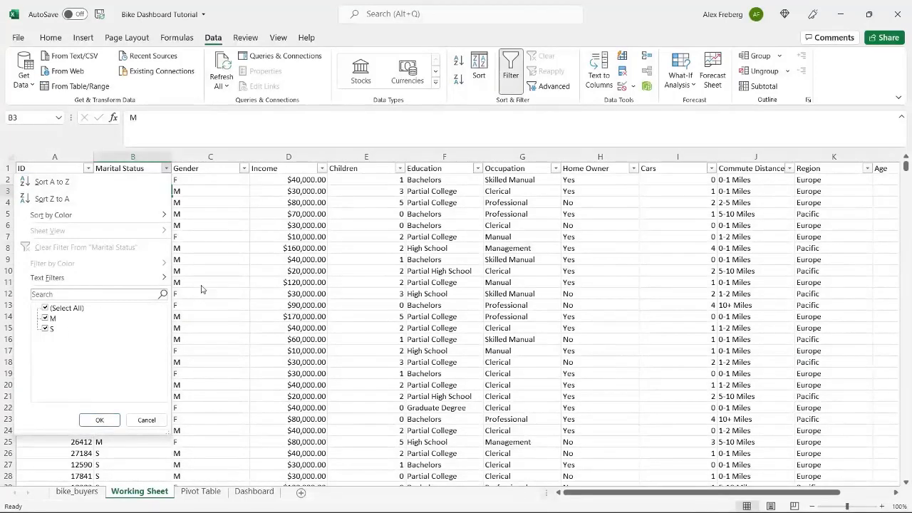
{"action": "left_click", "coordinate": [218, 207]}
{"action": "left_click", "coordinate": [244, 168]}
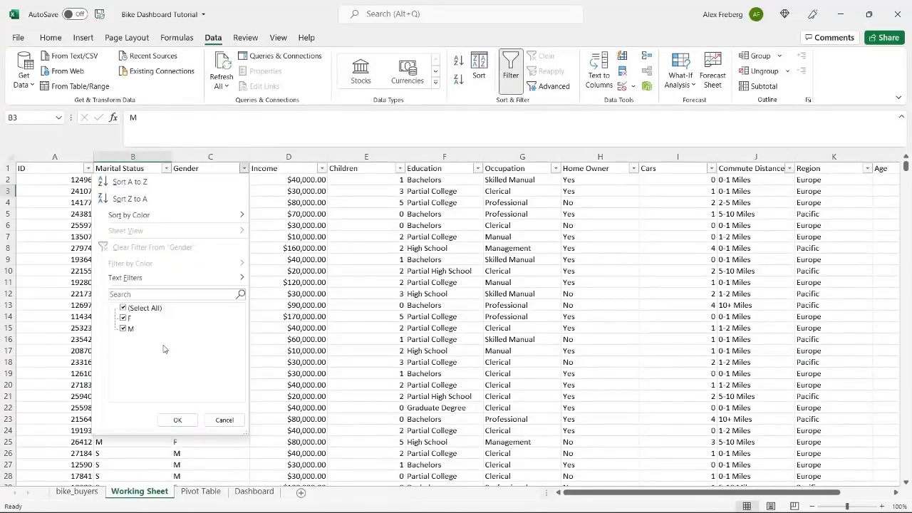
{"action": "left_click", "coordinate": [282, 223]}
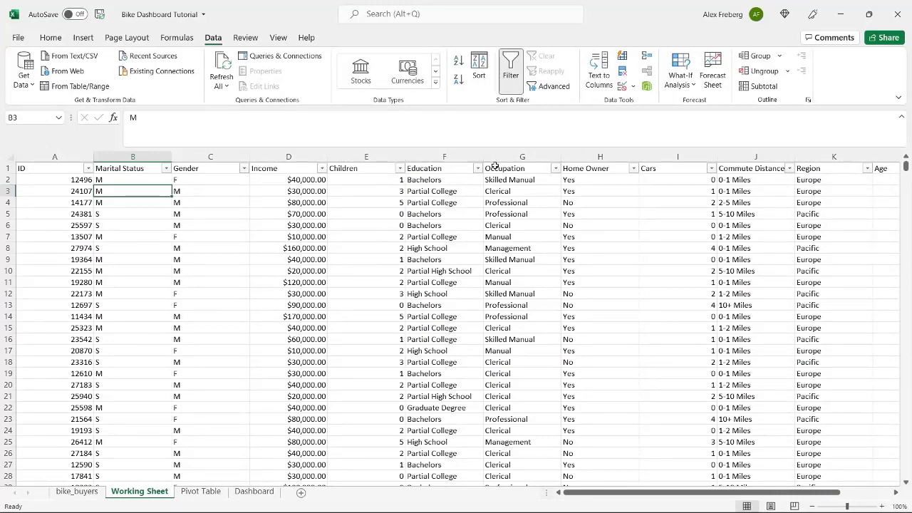
{"action": "scroll", "coordinate": [520, 274], "scroll_direction": "right", "scroll_amount": 3}
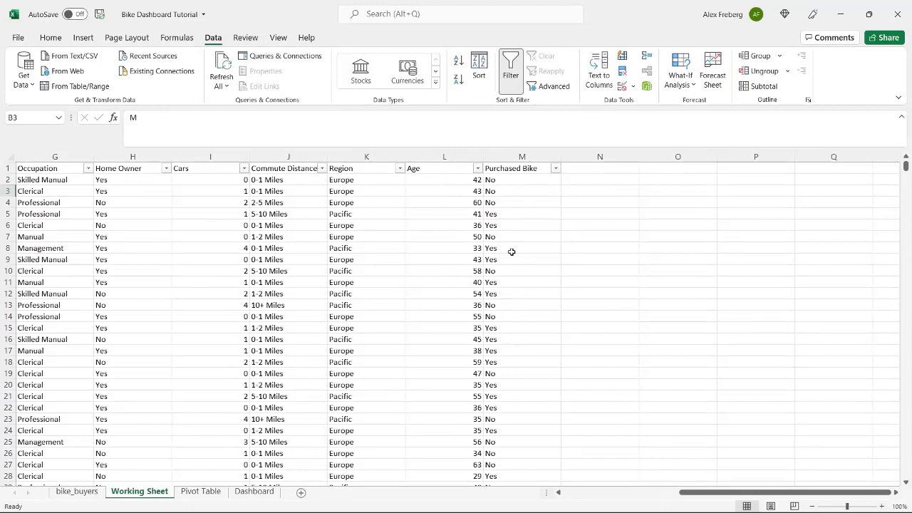
{"action": "left_click", "coordinate": [555, 168]}
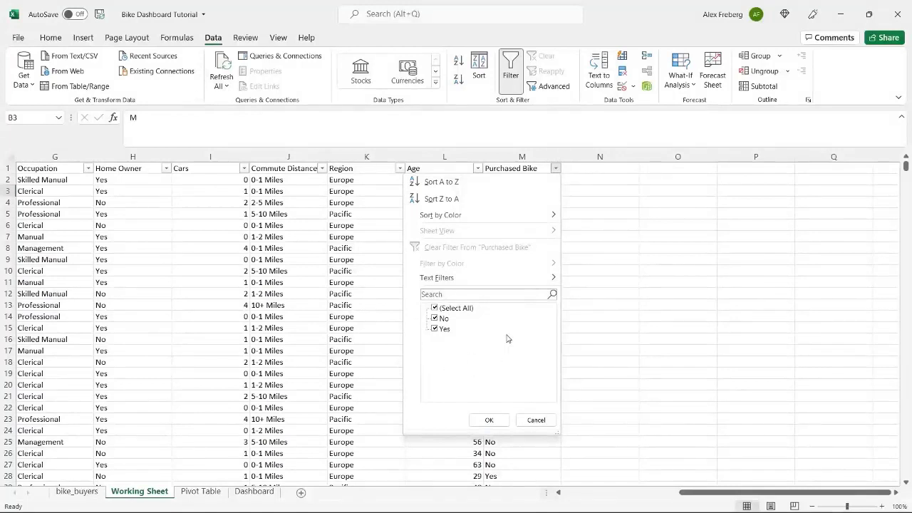
{"action": "left_click", "coordinate": [600, 305]}
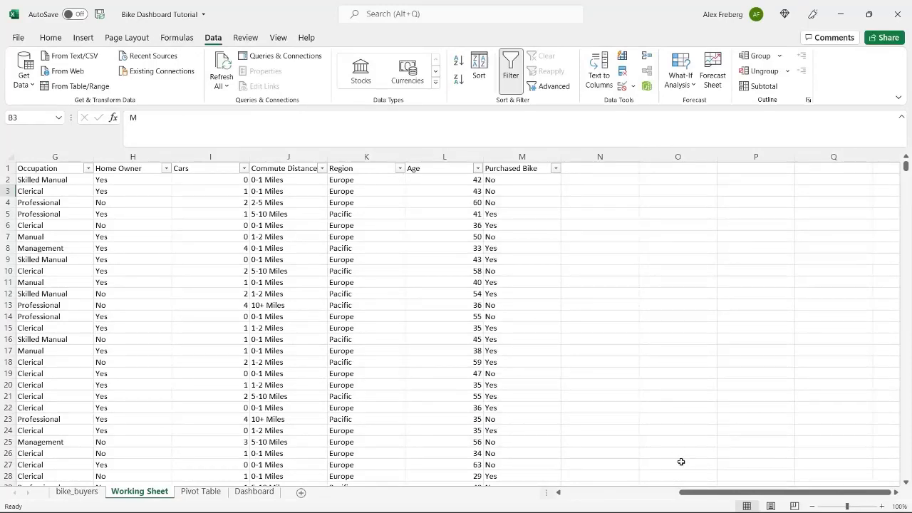
{"action": "left_click_drag", "start_coordinate": [697, 493], "coordinate": [591, 510]}
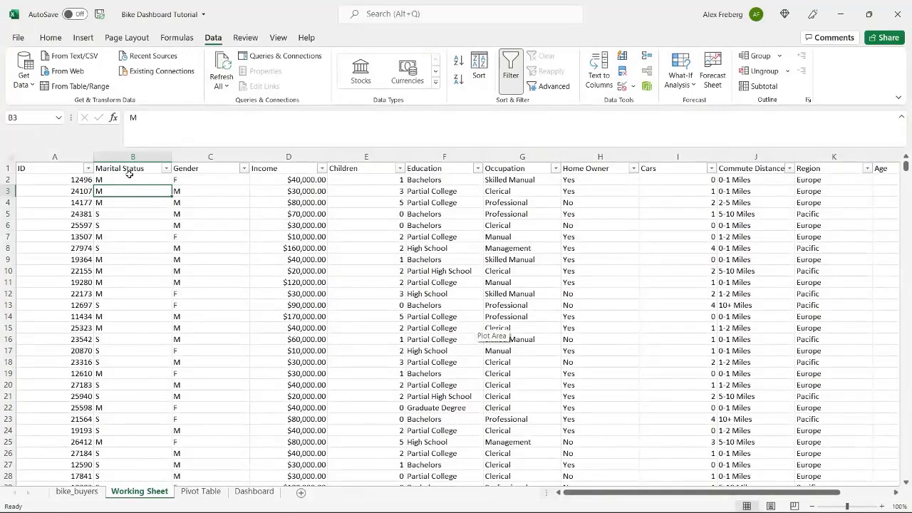
Remove duplicate rows from the whole Working Sheet, comparing all columns and treating the first row as headers
{"action": "left_click", "coordinate": [9, 156]}
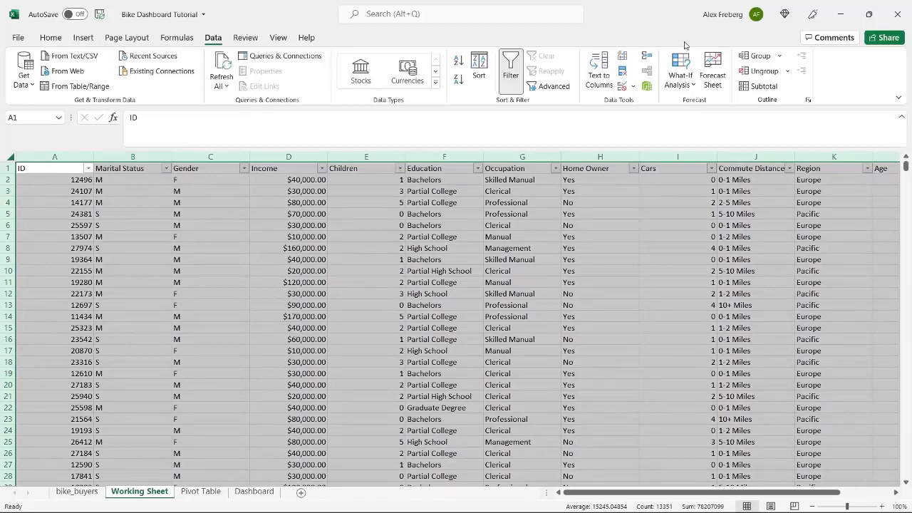
{"action": "left_click", "coordinate": [623, 74]}
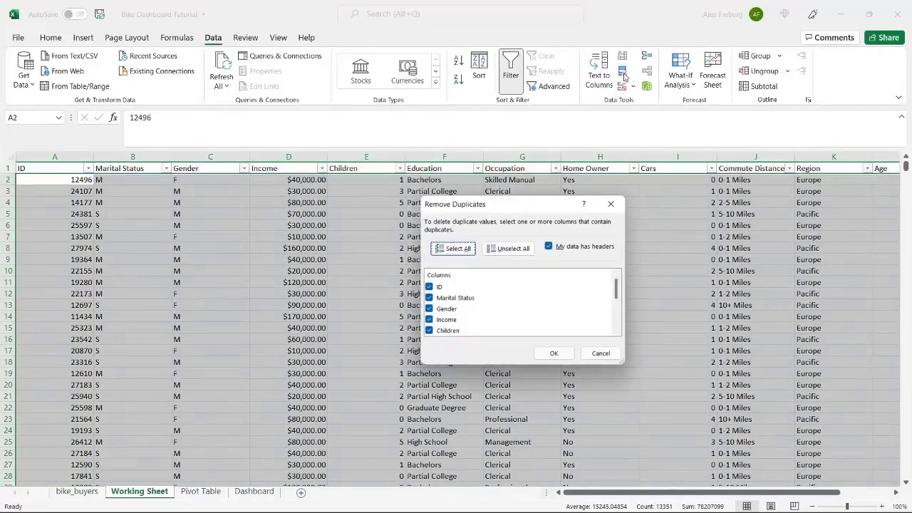
{"action": "left_click_drag", "start_coordinate": [617, 292], "coordinate": [619, 274]}
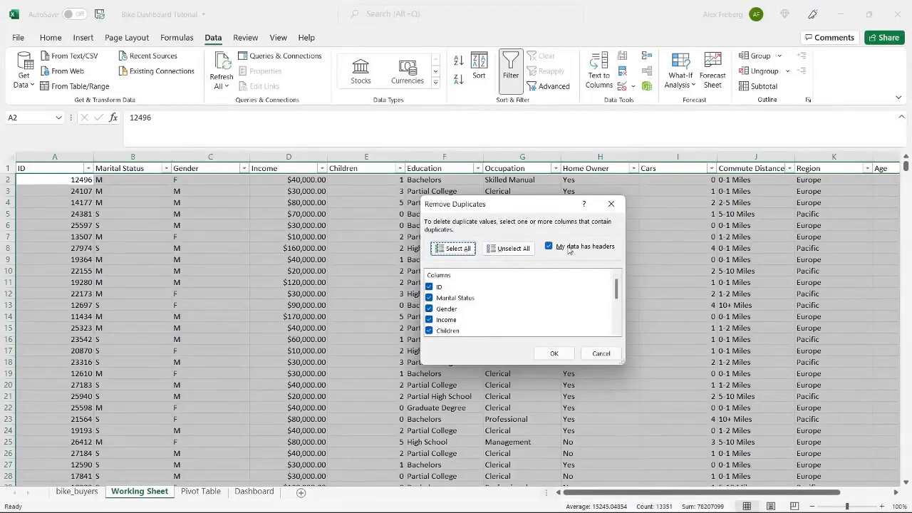
{"action": "left_click", "coordinate": [554, 353]}
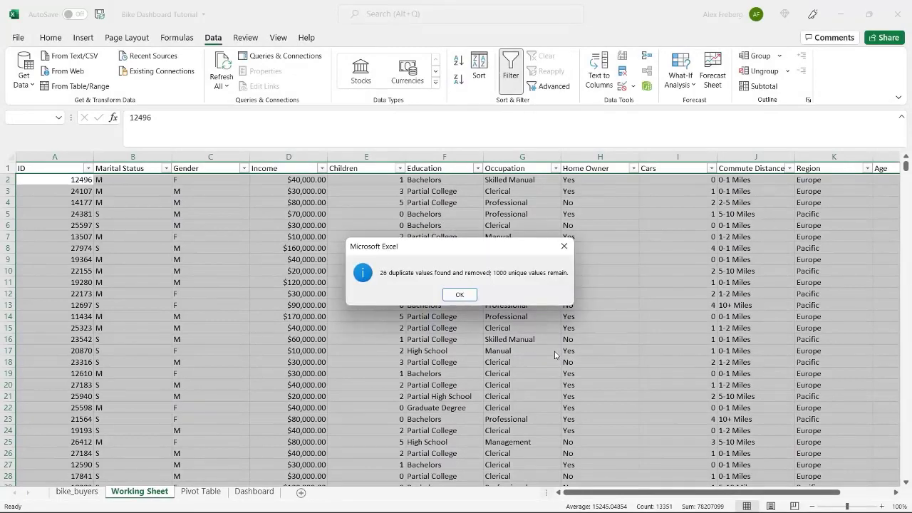
{"action": "left_click", "coordinate": [460, 294]}
{"action": "left_click", "coordinate": [460, 284]}
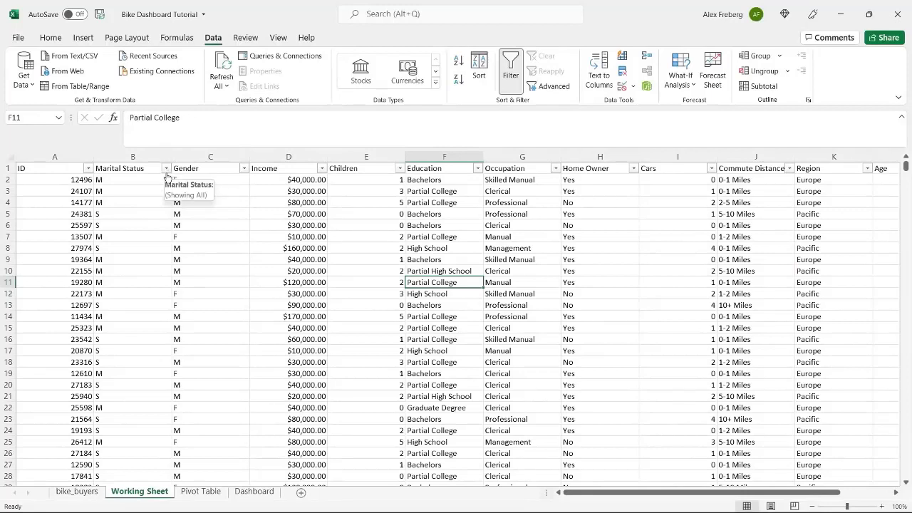
Replace every M with Married in the Marital Status column of the Working Sheet, searching by columns
{"action": "left_click", "coordinate": [133, 156]}
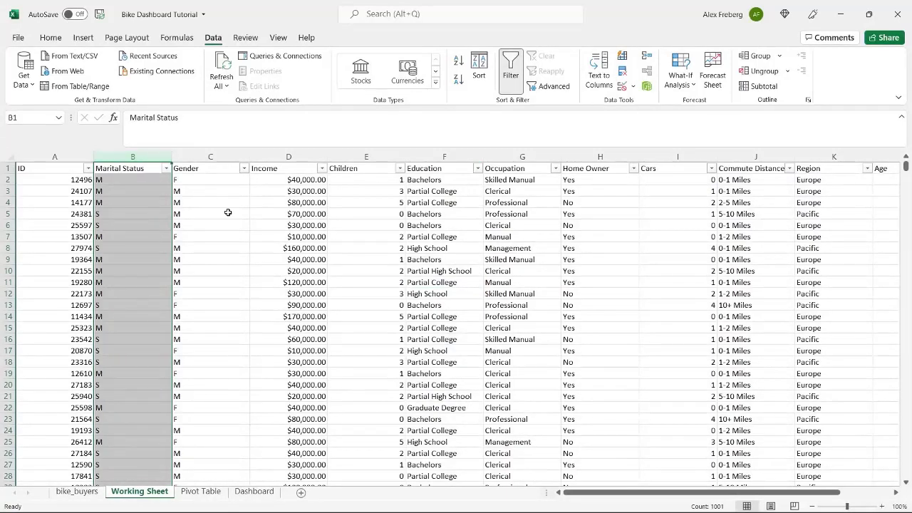
{"action": "key", "text": "ctrl+h"}
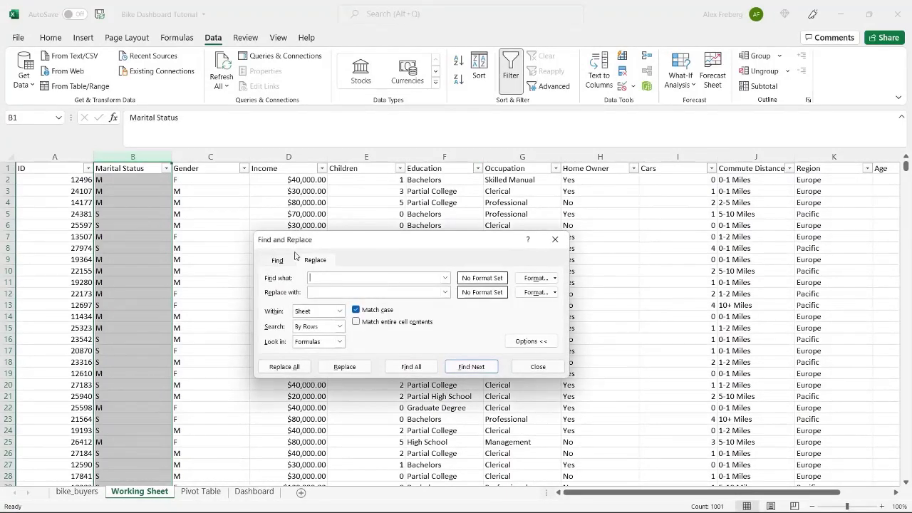
{"action": "left_click_drag", "start_coordinate": [360, 240], "coordinate": [373, 200]}
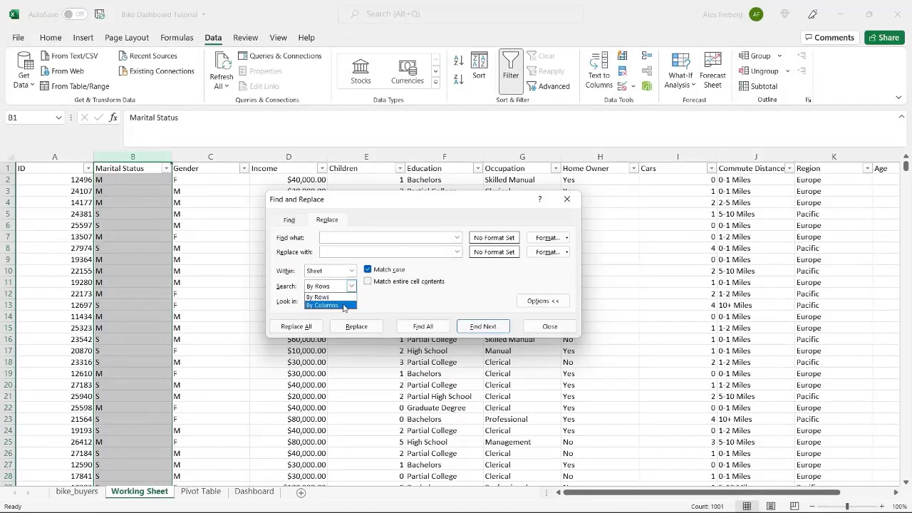
{"action": "left_click", "coordinate": [346, 305]}
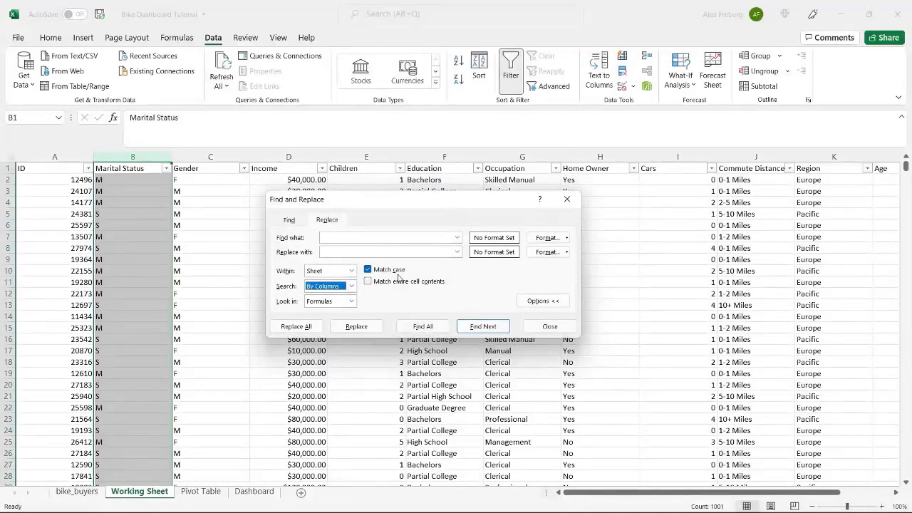
{"action": "left_click", "coordinate": [384, 239]}
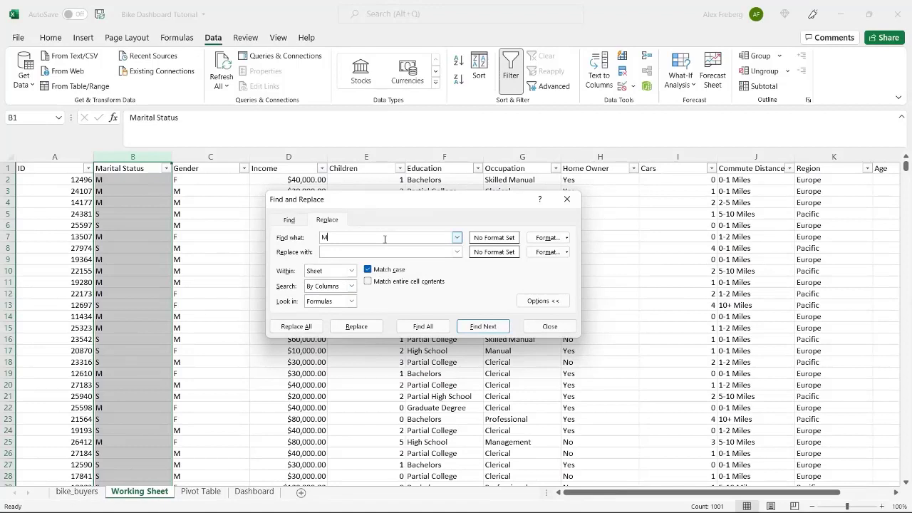
{"action": "type", "text": "M"}
{"action": "left_click", "coordinate": [374, 253]}
{"action": "type", "text": "Married"}
{"action": "left_click", "coordinate": [301, 327]}
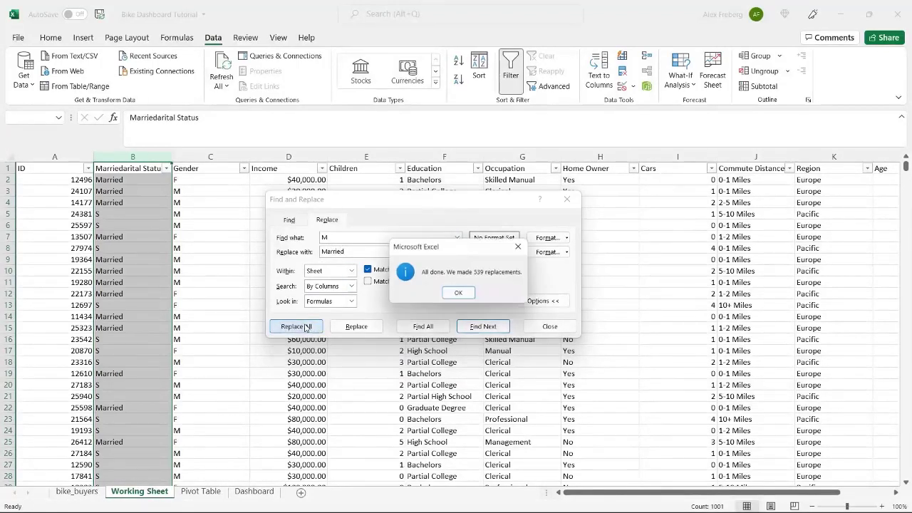
{"action": "left_click", "coordinate": [460, 294]}
Replace every S with Single in the Marital Status column and close the replace dialog
{"action": "double_click", "coordinate": [373, 240]}
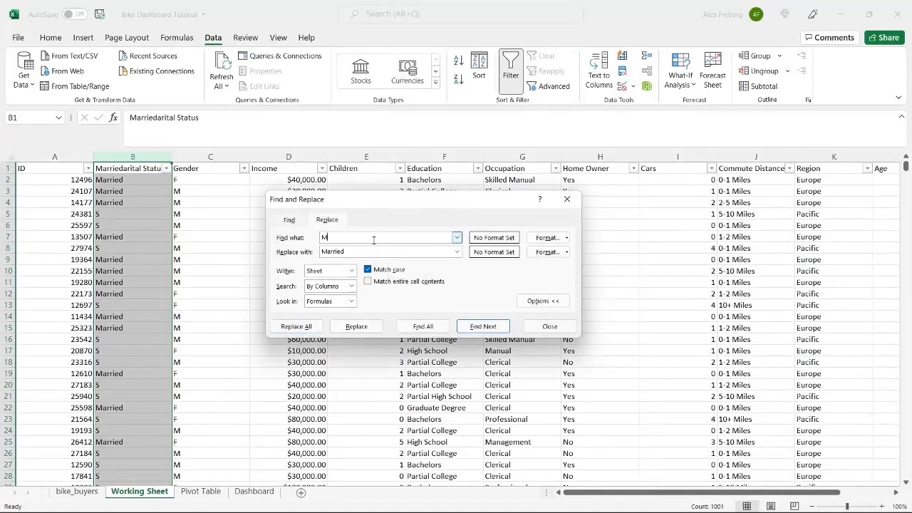
{"action": "type", "text": "S"}
{"action": "double_click", "coordinate": [366, 252]}
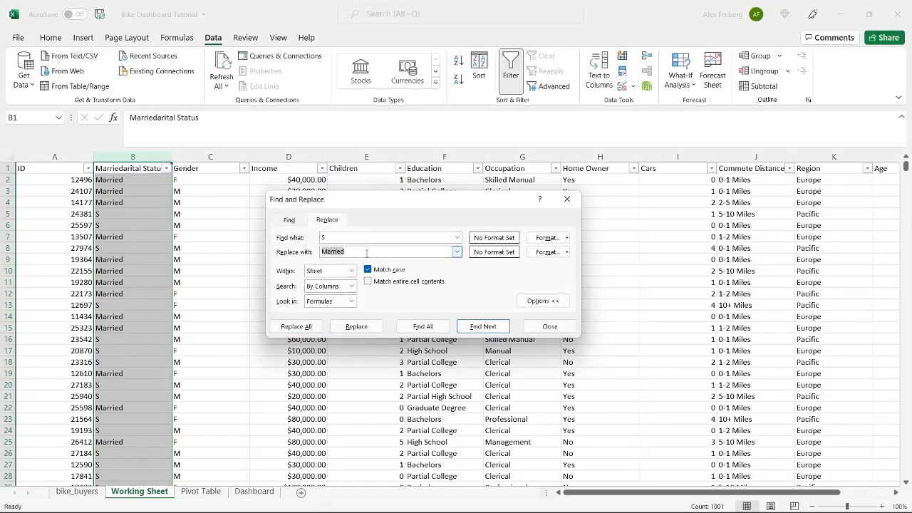
{"action": "type", "text": "Single"}
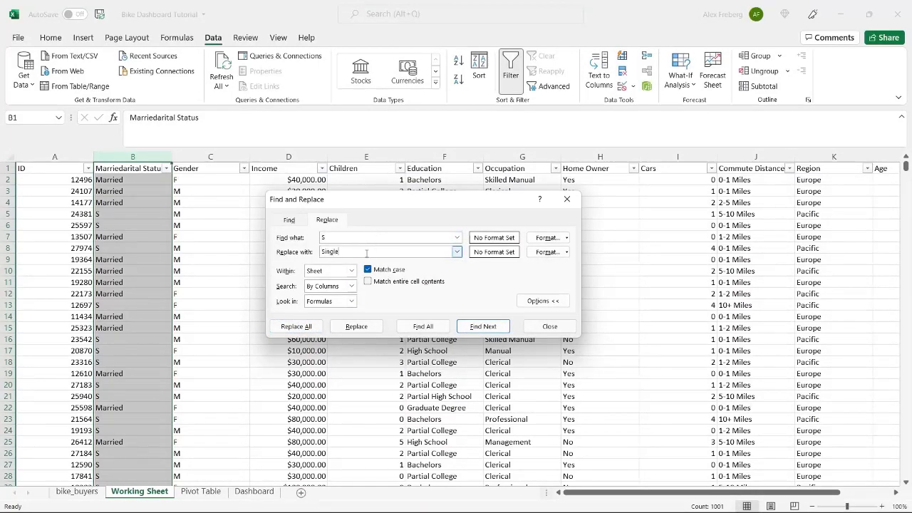
{"action": "left_click", "coordinate": [296, 326]}
{"action": "left_click", "coordinate": [460, 294]}
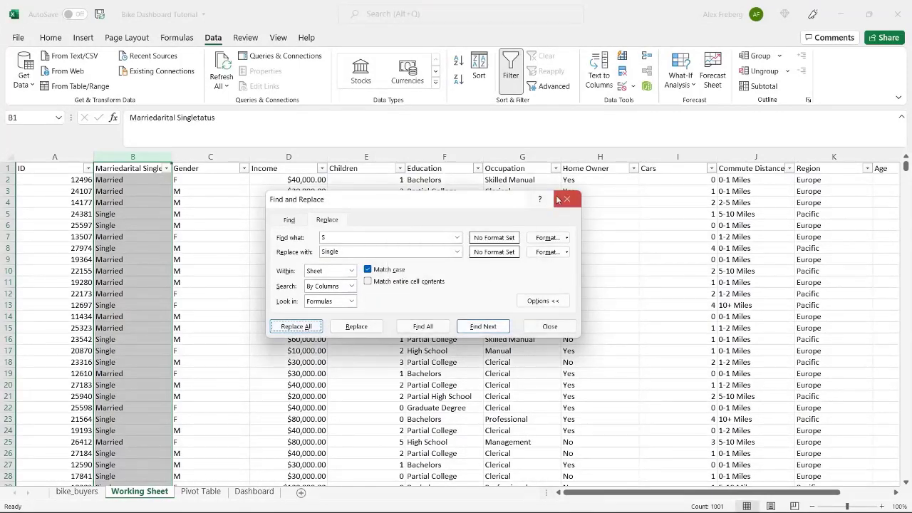
{"action": "left_click", "coordinate": [567, 198]}
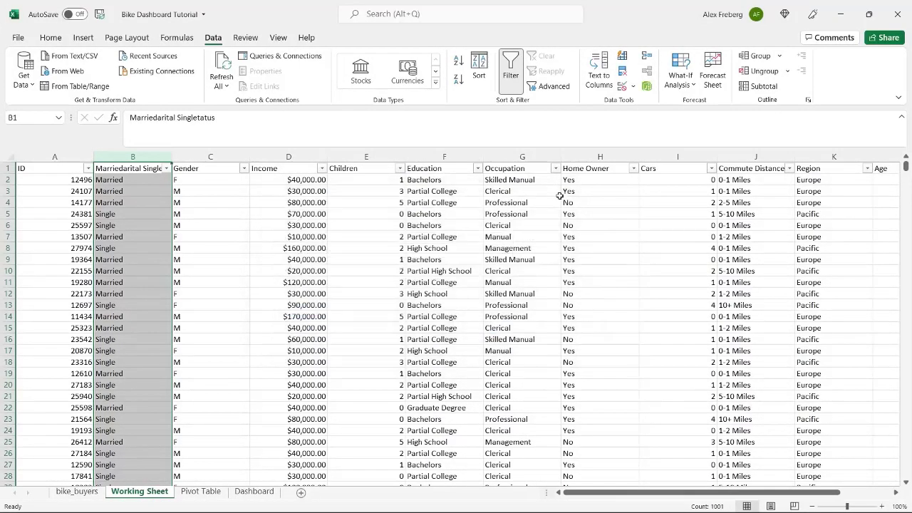
Replace every M with Male in the Gender column of the Working Sheet
{"action": "left_click", "coordinate": [210, 157]}
{"action": "key", "text": "ctrl+h"}
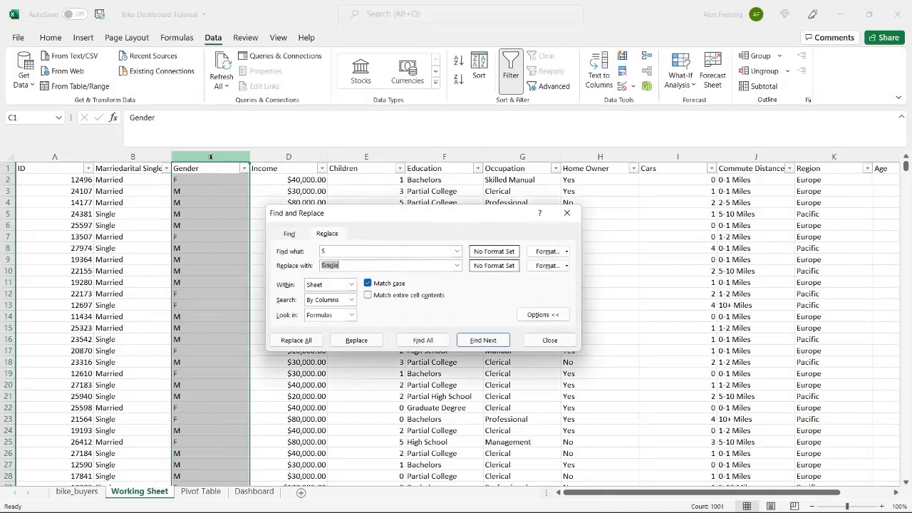
{"action": "left_click", "coordinate": [332, 250]}
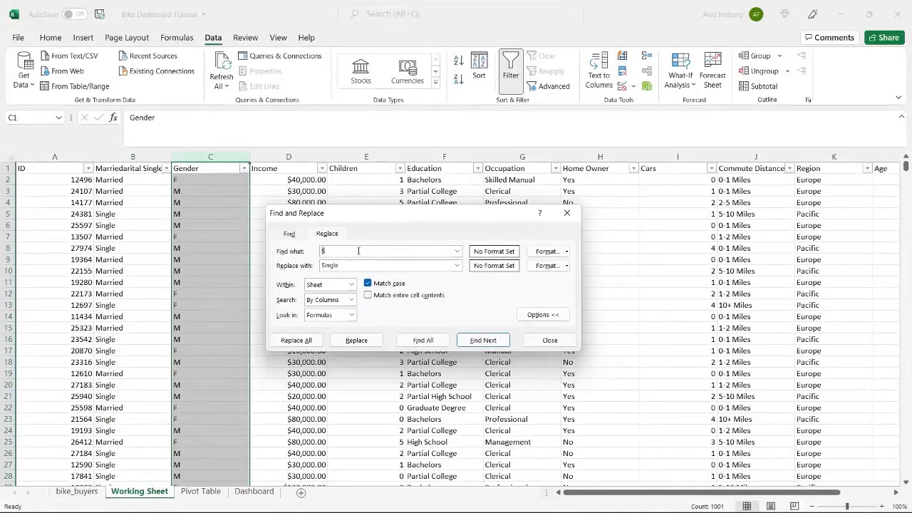
{"action": "type", "text": "M"}
{"action": "key", "text": "Tab"}
{"action": "type", "text": "Male"}
{"action": "left_click", "coordinate": [298, 340]}
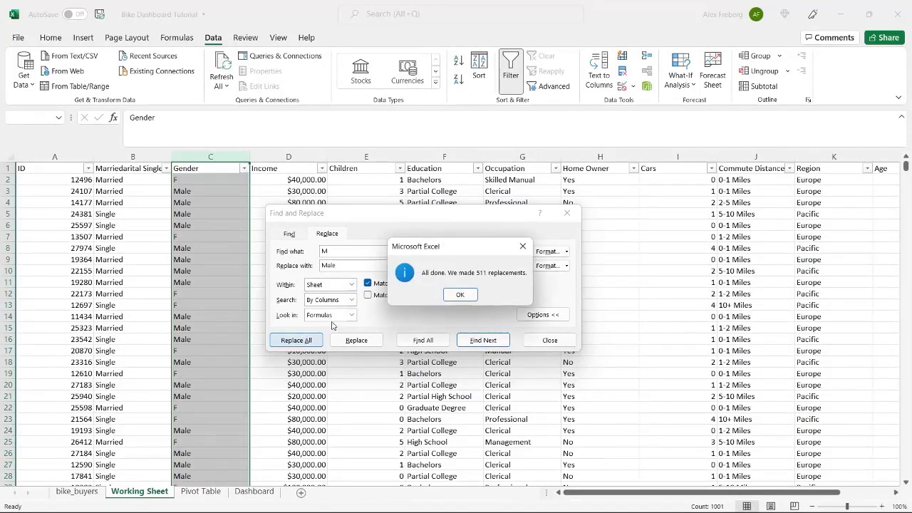
{"action": "left_click", "coordinate": [460, 295]}
Replace every F with Female in the Gender column and close the replace dialog
{"action": "left_click", "coordinate": [373, 250]}
{"action": "key", "text": "BackSpace"}
{"action": "type", "text": "F"}
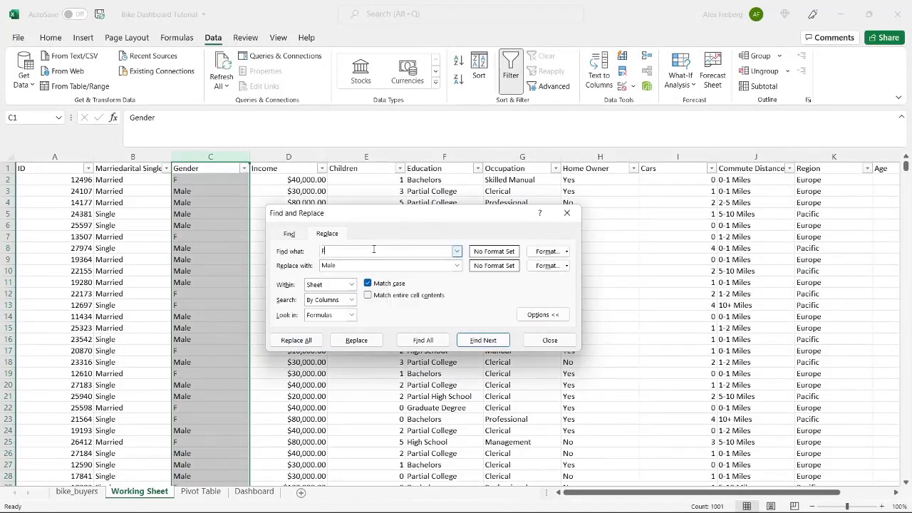
{"action": "double_click", "coordinate": [365, 265]}
{"action": "type", "text": "Fem"}
{"action": "left_click", "coordinate": [297, 339]}
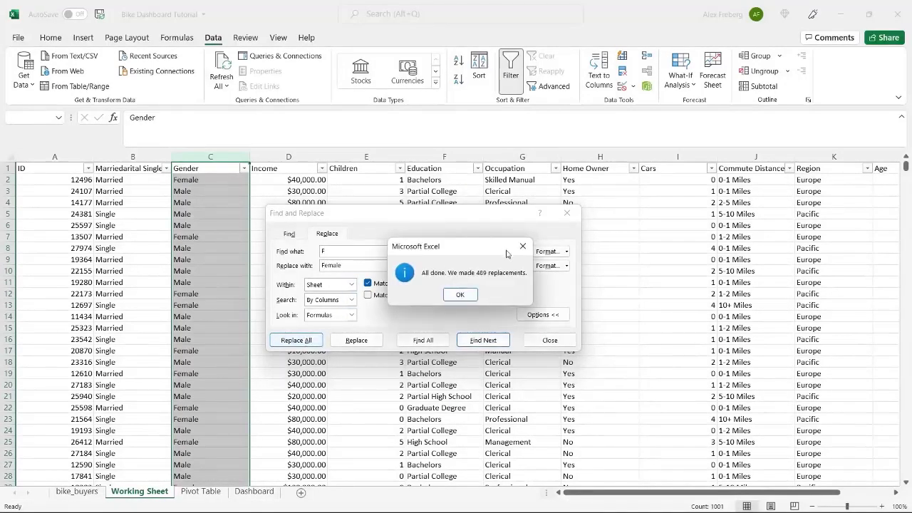
{"action": "left_click", "coordinate": [464, 295]}
{"action": "left_click", "coordinate": [567, 213]}
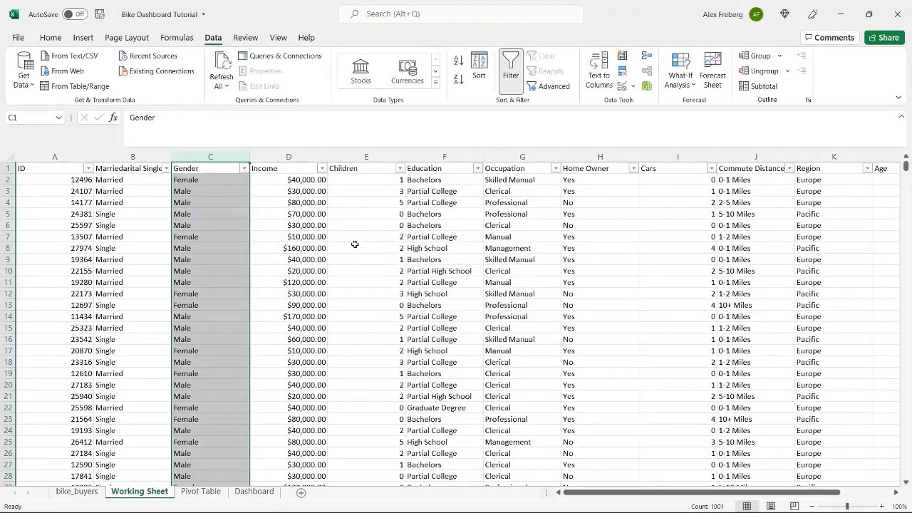
Format the entire Income column as Currency with no decimal places
{"action": "left_click", "coordinate": [354, 245]}
{"action": "left_click", "coordinate": [288, 156]}
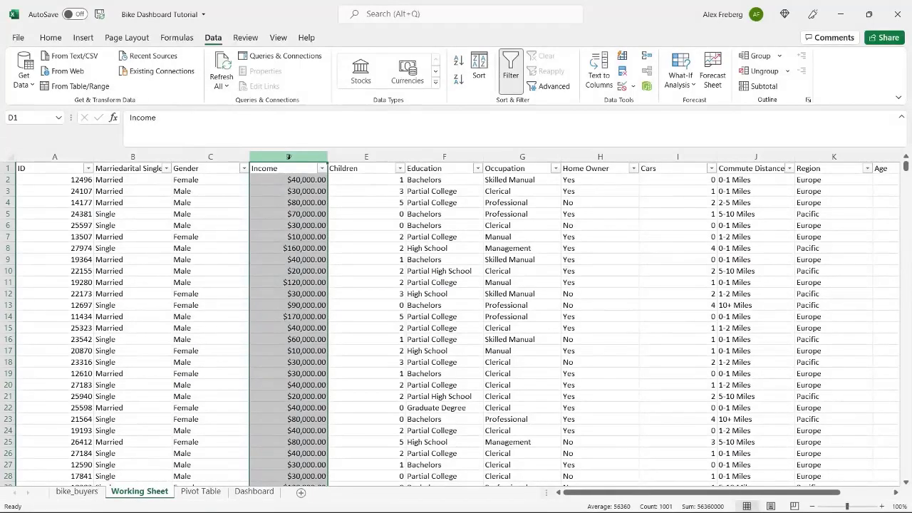
{"action": "left_click", "coordinate": [305, 189]}
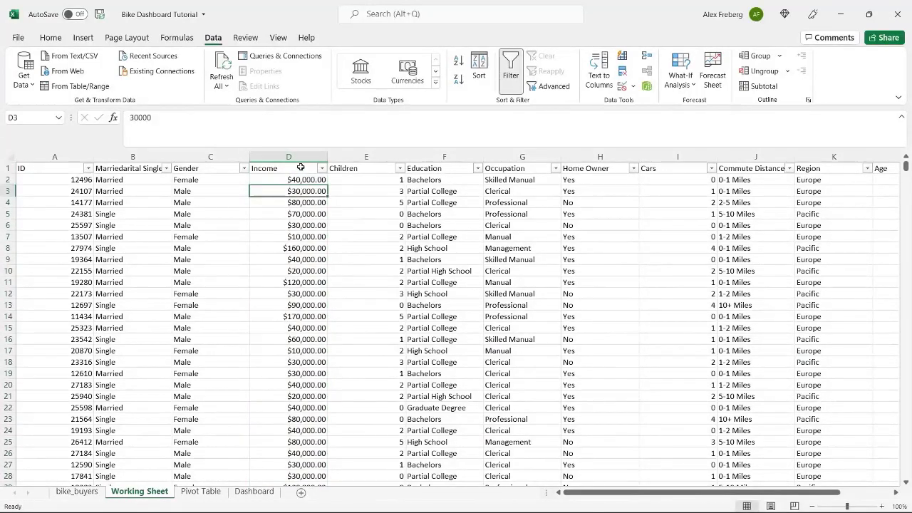
{"action": "left_click", "coordinate": [50, 37]}
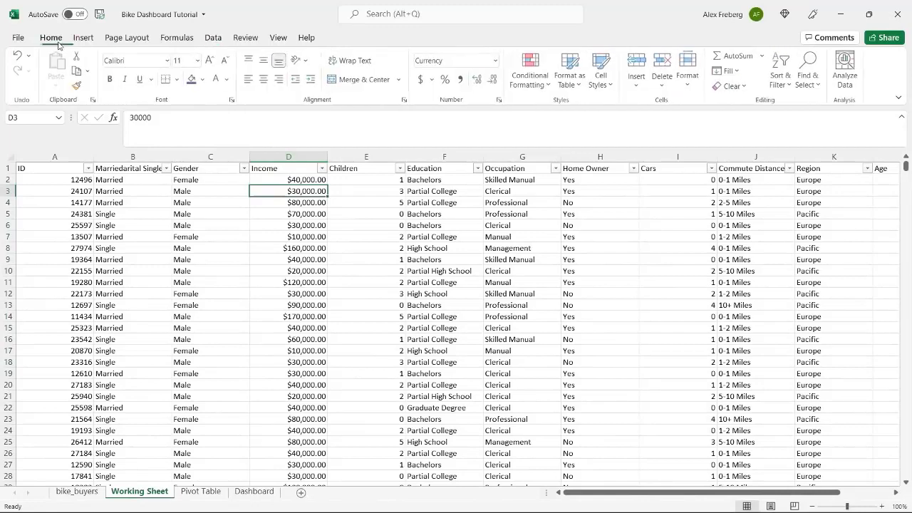
{"action": "left_click", "coordinate": [294, 166]}
{"action": "left_click", "coordinate": [496, 60]}
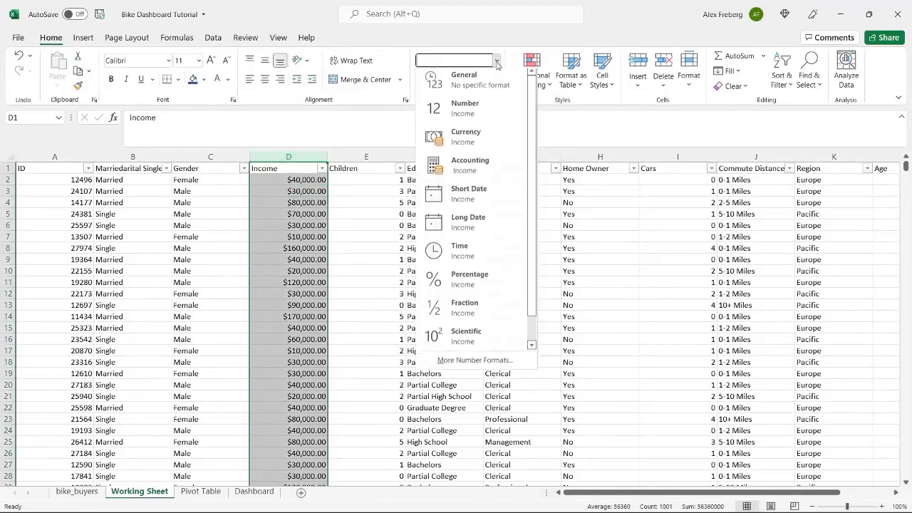
{"action": "left_click", "coordinate": [484, 139]}
{"action": "left_click", "coordinate": [490, 82]}
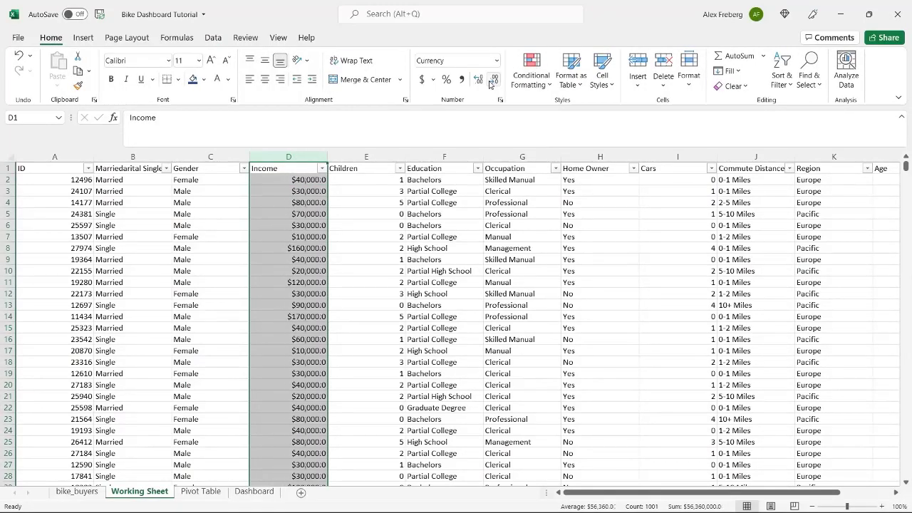
{"action": "left_click", "coordinate": [490, 82]}
{"action": "left_click", "coordinate": [310, 183]}
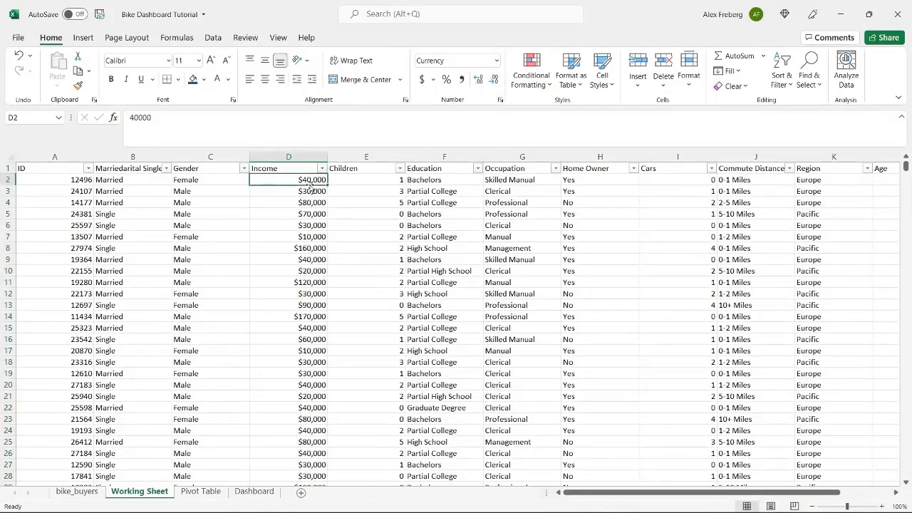
Examine the distinct filter values of the Income, Children, Education, Occupation, Home Owner and Cars columns
{"action": "left_click", "coordinate": [321, 168]}
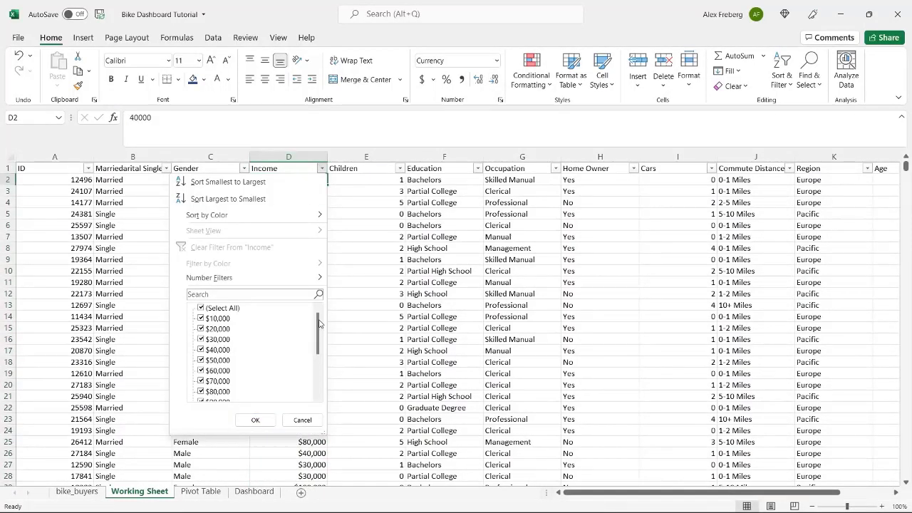
{"action": "left_click_drag", "start_coordinate": [319, 323], "coordinate": [330, 295]}
{"action": "left_click", "coordinate": [355, 242]}
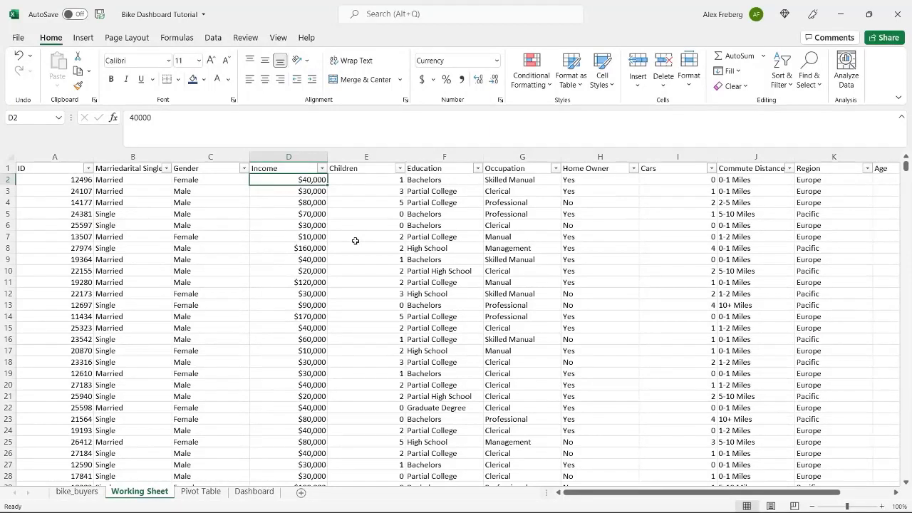
{"action": "left_click", "coordinate": [399, 168]}
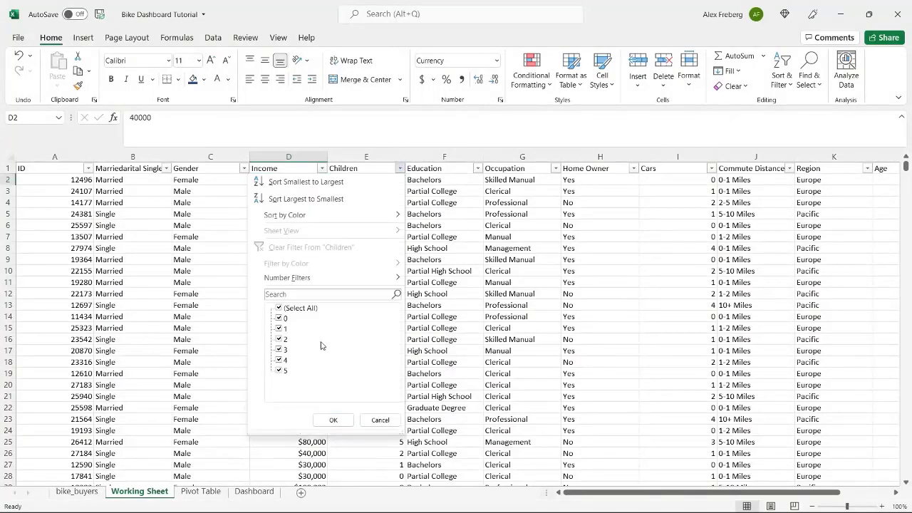
{"action": "left_click", "coordinate": [464, 176]}
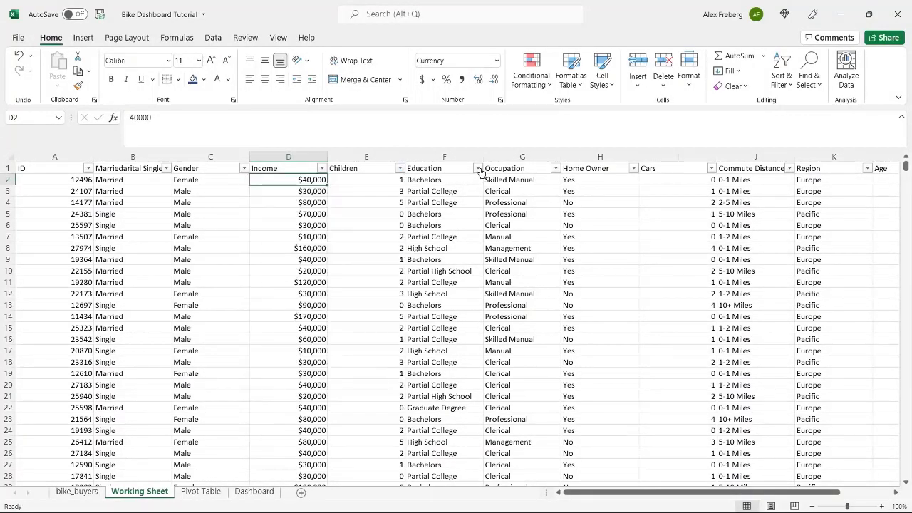
{"action": "left_click", "coordinate": [478, 169]}
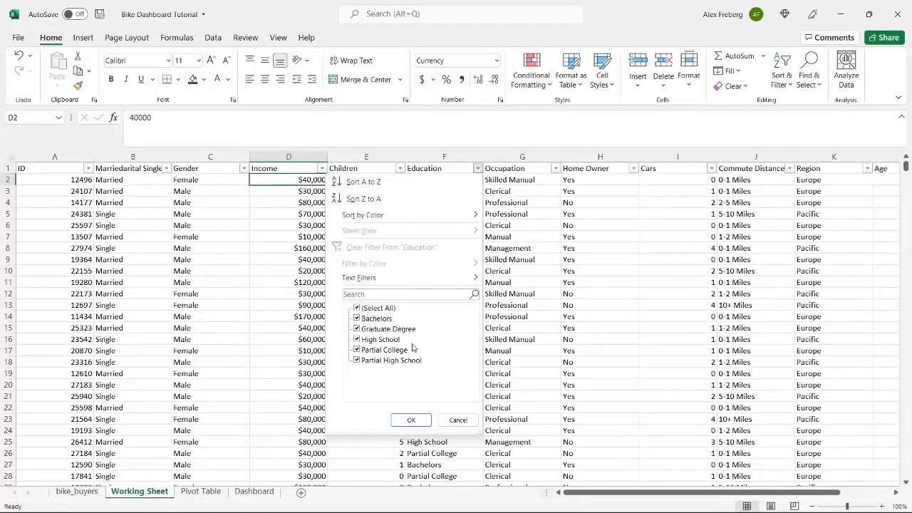
{"action": "left_click", "coordinate": [536, 237]}
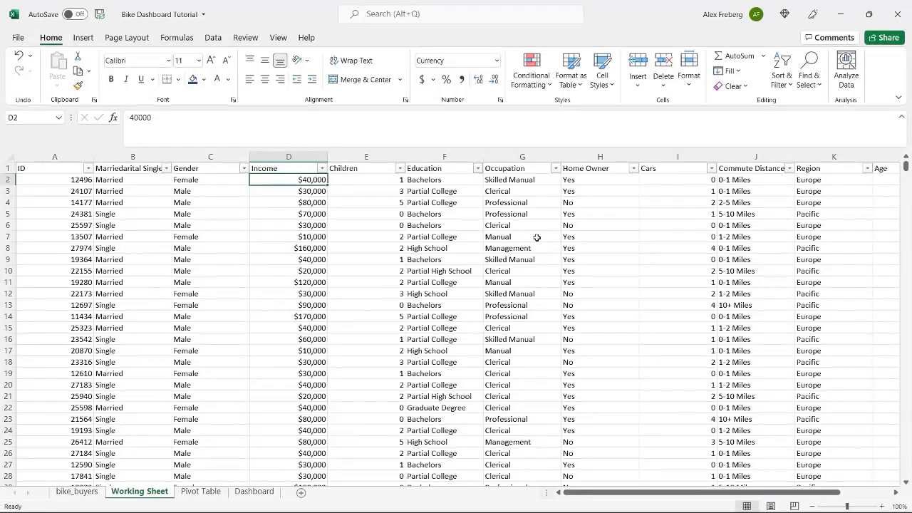
{"action": "left_click", "coordinate": [554, 168]}
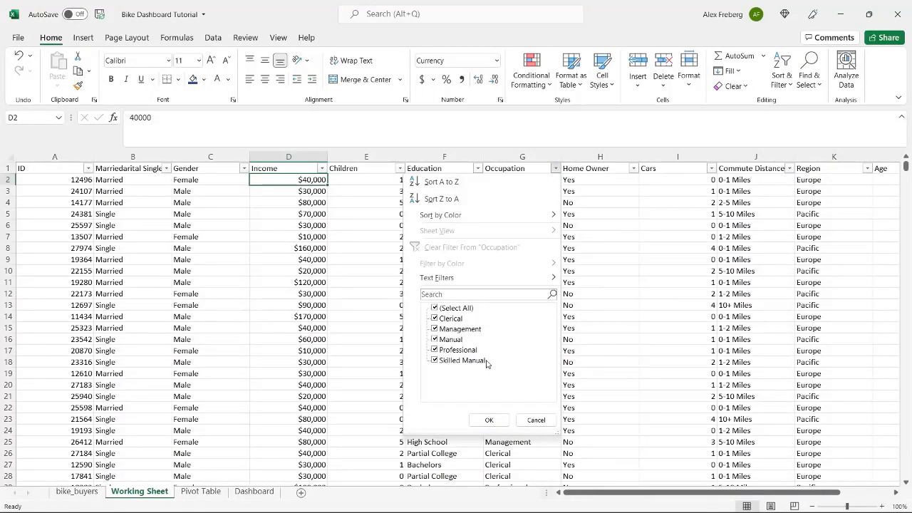
{"action": "left_click", "coordinate": [613, 208]}
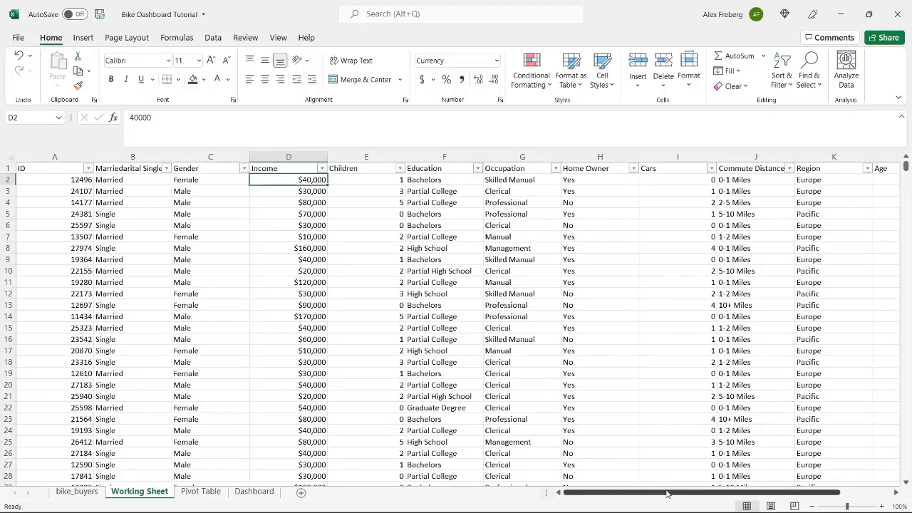
{"action": "left_click_drag", "start_coordinate": [667, 492], "coordinate": [718, 492]}
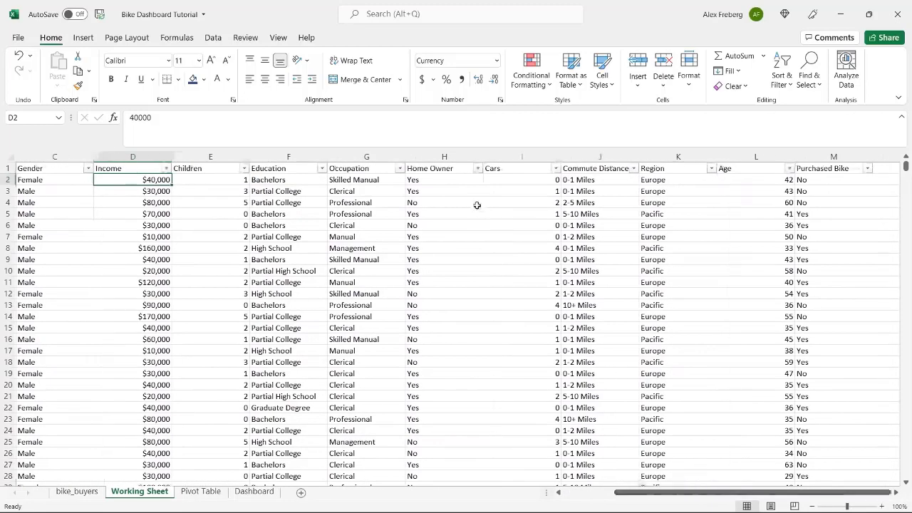
{"action": "left_click", "coordinate": [478, 169]}
{"action": "left_click", "coordinate": [545, 220]}
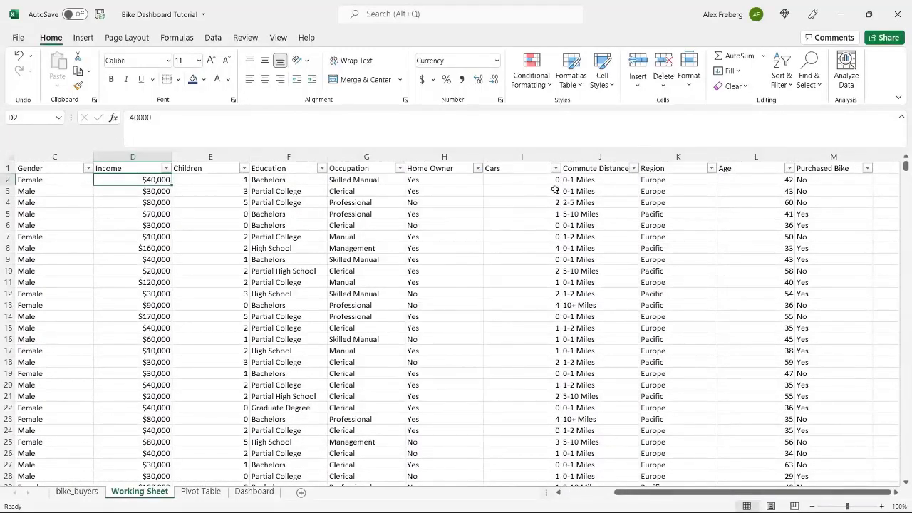
{"action": "left_click", "coordinate": [555, 168]}
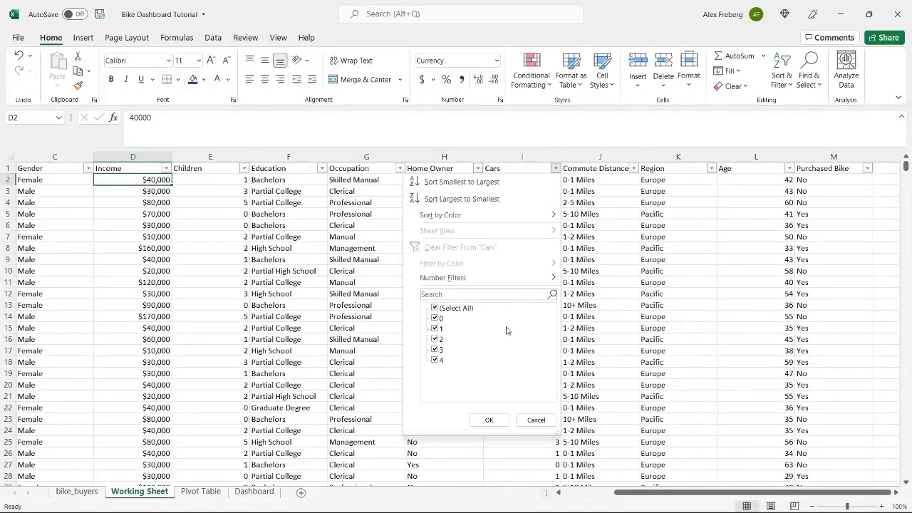
{"action": "left_click", "coordinate": [614, 235]}
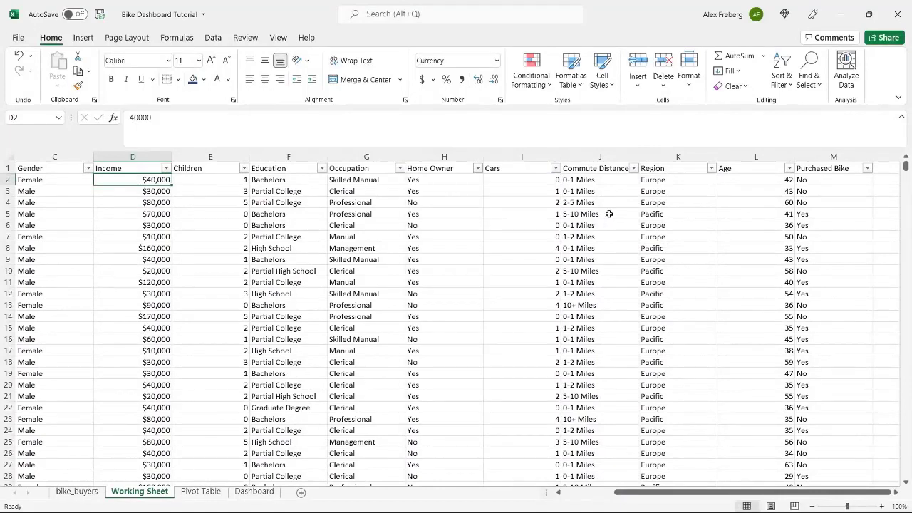
Examine the distinct filter values of the Commute Distance, Region and Age columns, leaving the data unfiltered
{"action": "left_click", "coordinate": [632, 168]}
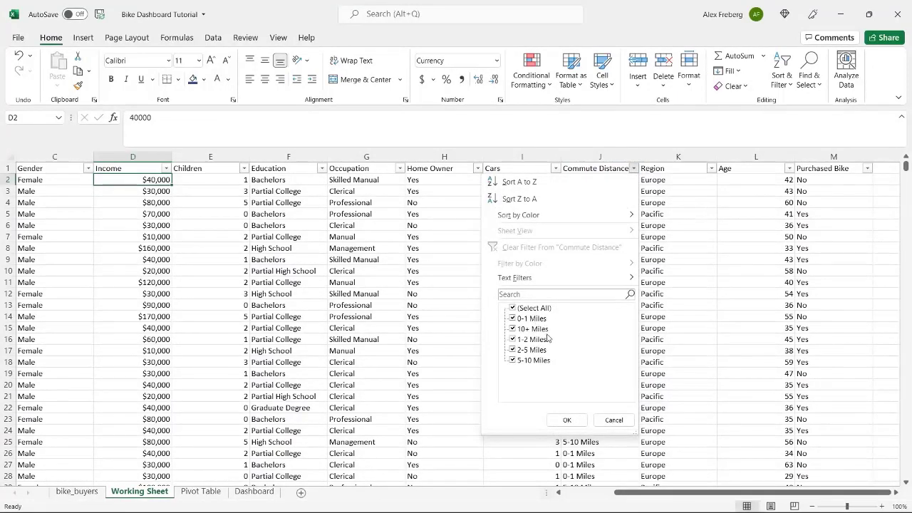
{"action": "left_click", "coordinate": [614, 419]}
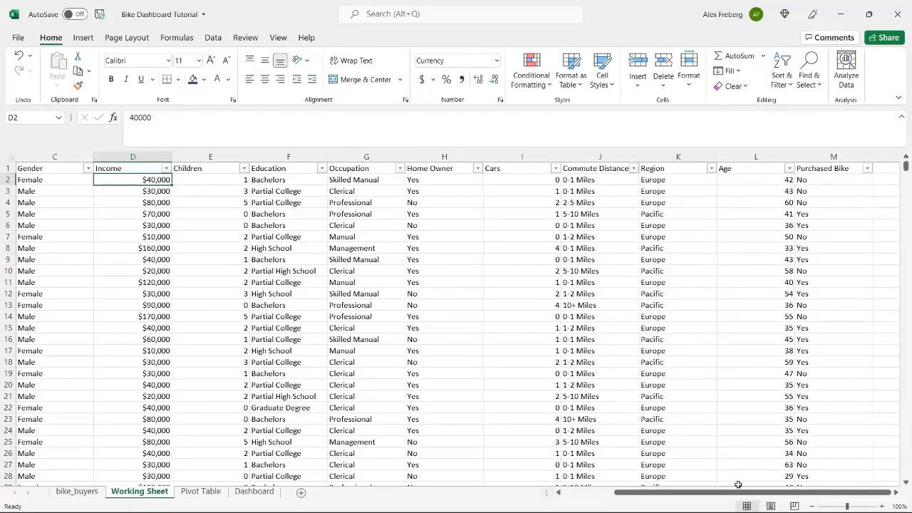
{"action": "left_click", "coordinate": [896, 492]}
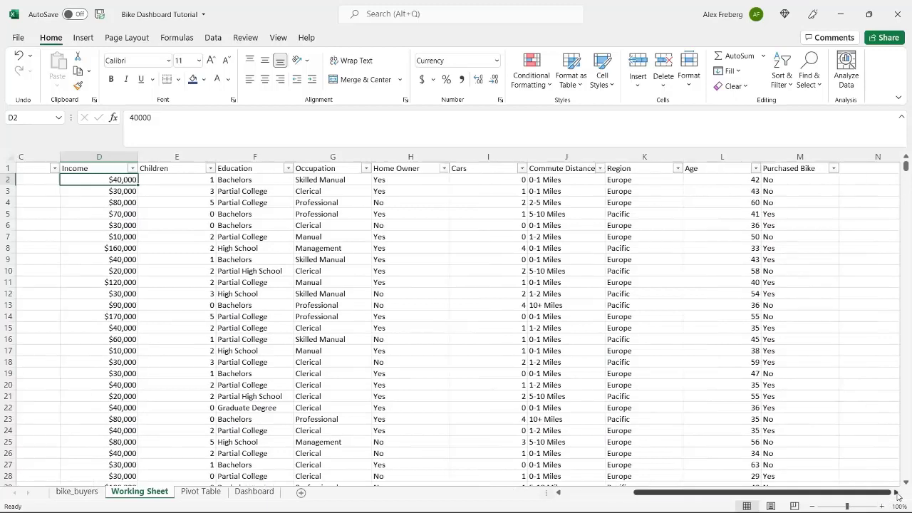
{"action": "left_click", "coordinate": [896, 492]}
{"action": "left_click", "coordinate": [555, 168]}
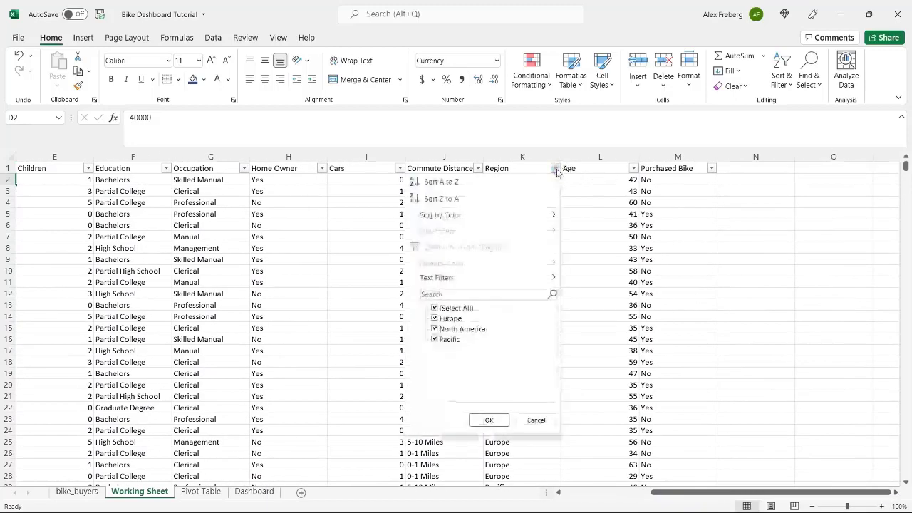
{"action": "left_click", "coordinate": [488, 419]}
{"action": "left_click", "coordinate": [633, 168]}
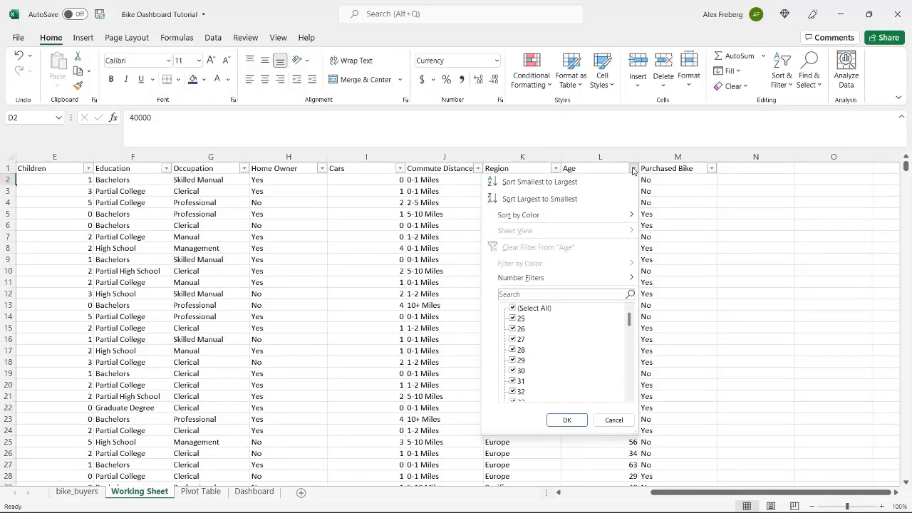
{"action": "left_click", "coordinate": [614, 420]}
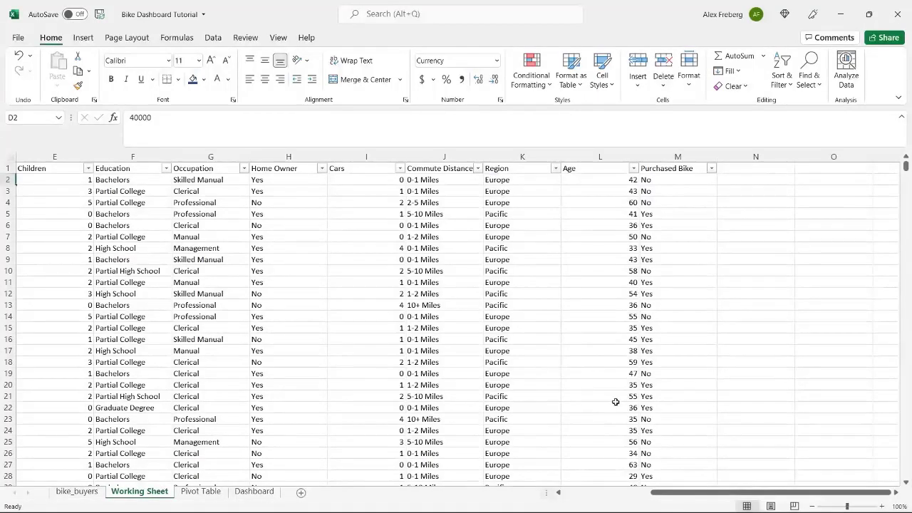
{"action": "left_click", "coordinate": [633, 169]}
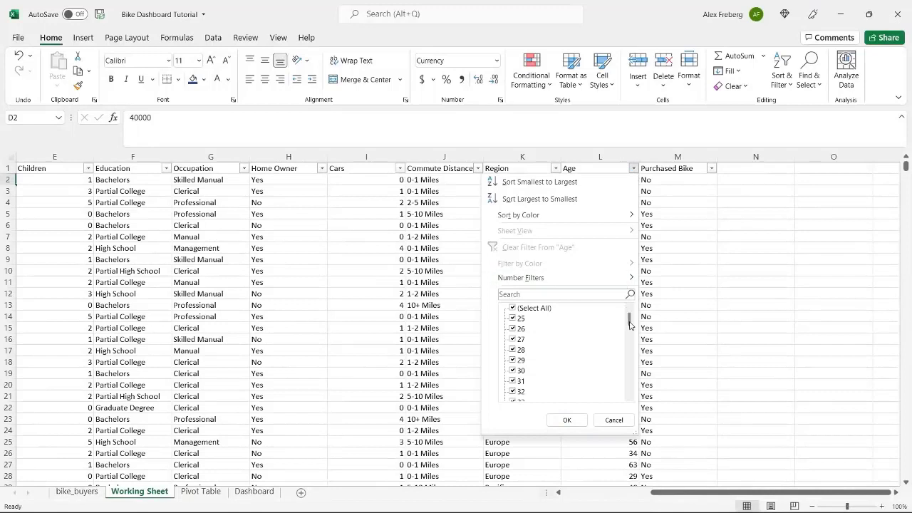
{"action": "mouse_move", "coordinate": [629, 322]}
{"action": "left_mouse_down"}
{"action": "mouse_move", "coordinate": [632, 395]}
{"action": "mouse_move", "coordinate": [631, 322]}
{"action": "left_mouse_up"}
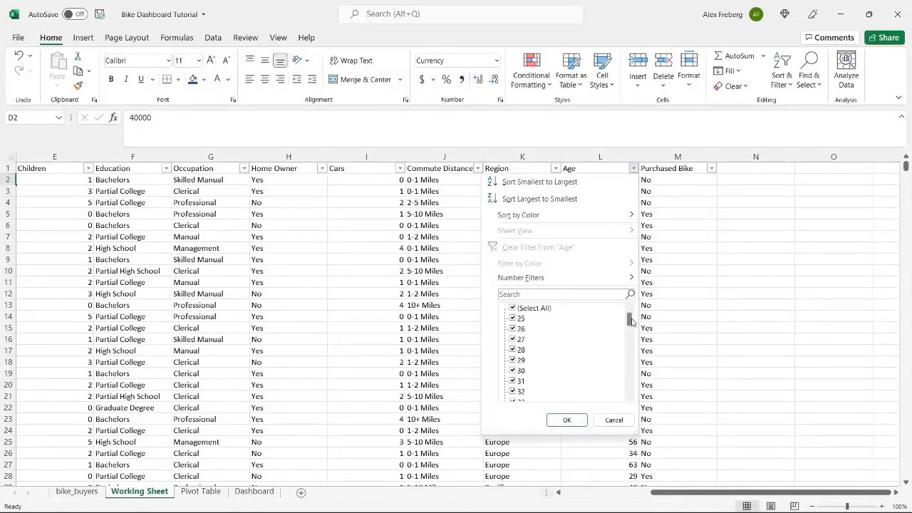
{"action": "left_click", "coordinate": [612, 419]}
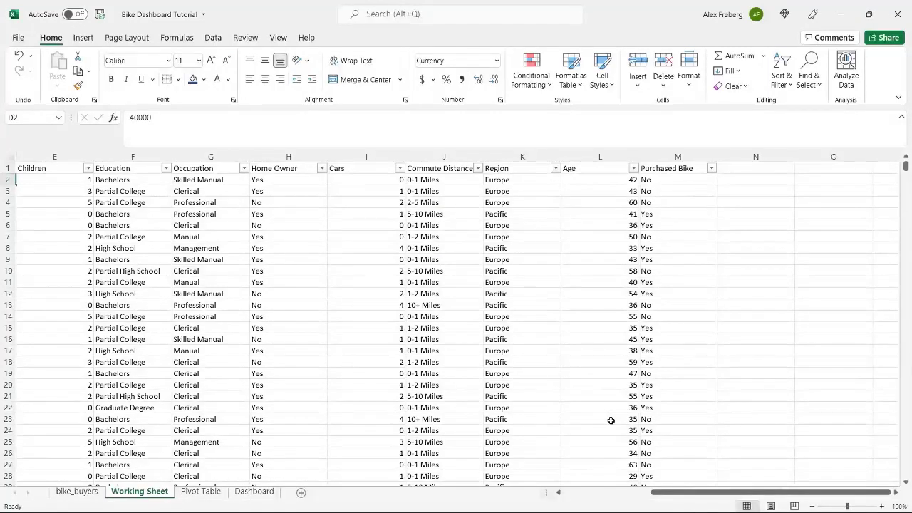
Insert a new column between Age and Purchased Bike and give it the header Age Brackets
{"action": "right_click", "coordinate": [670, 158]}
{"action": "left_click", "coordinate": [702, 259]}
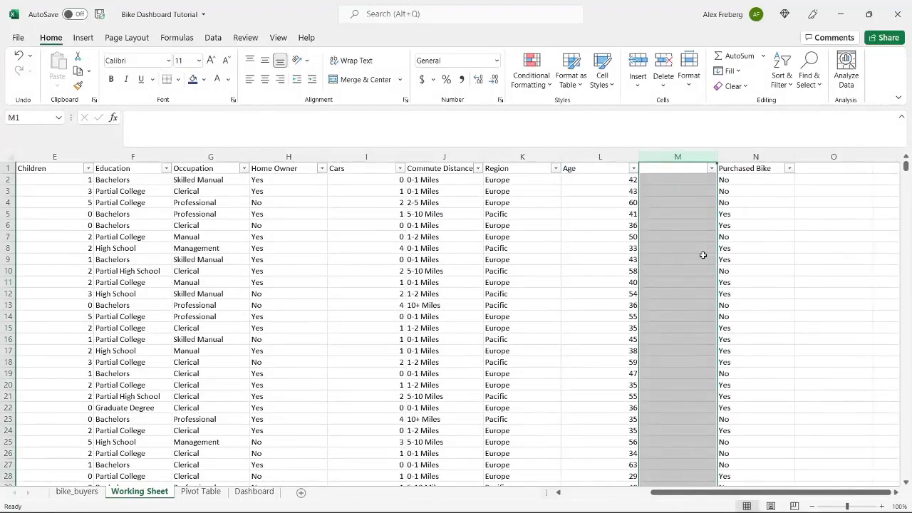
{"action": "left_click", "coordinate": [671, 168]}
{"action": "type", "text": "Age Brackets"}
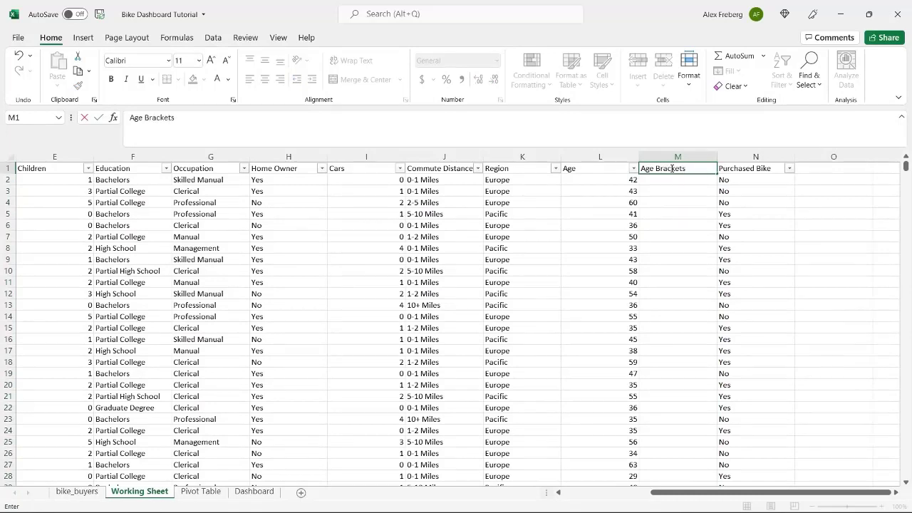
{"action": "key", "text": "Return"}
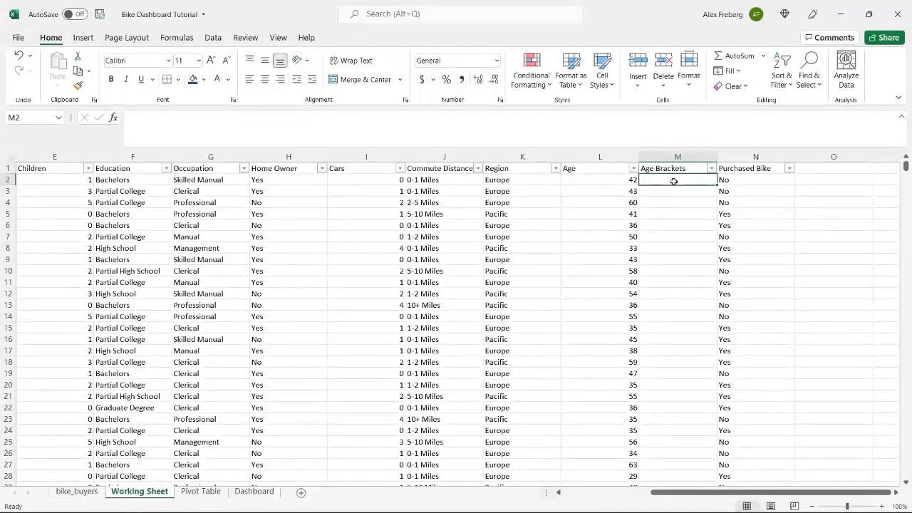
Enter the formula =IF(L2>31,"Adolescent","Invalid") in cell M2 of the Age Brackets column
{"action": "left_click", "coordinate": [668, 125]}
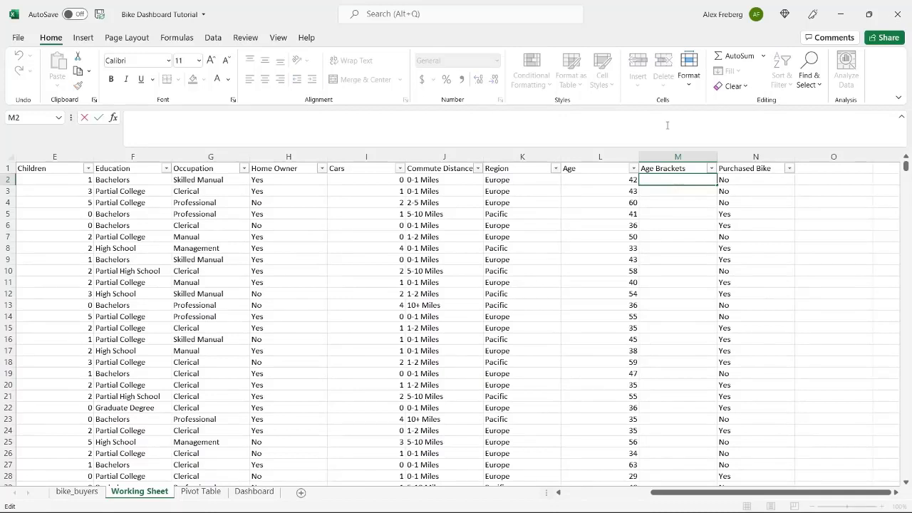
{"action": "type", "text": "=I"}
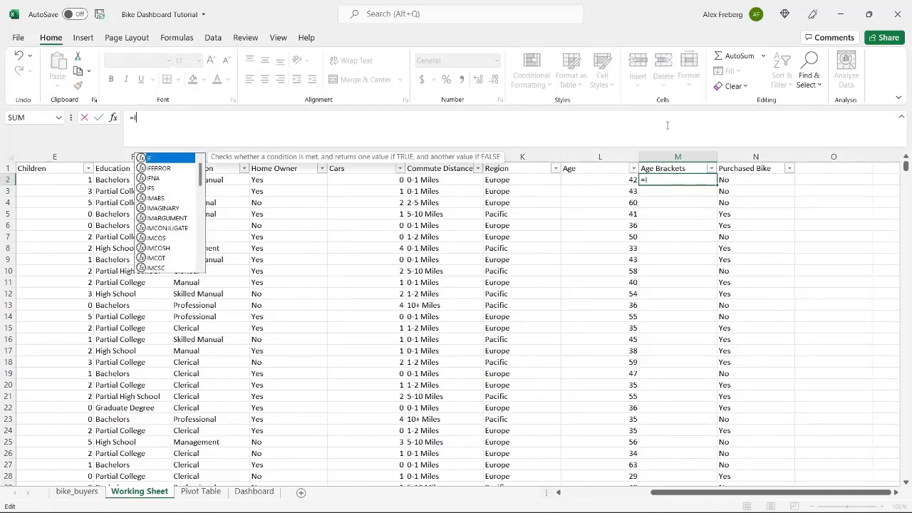
{"action": "type", "text": "F("}
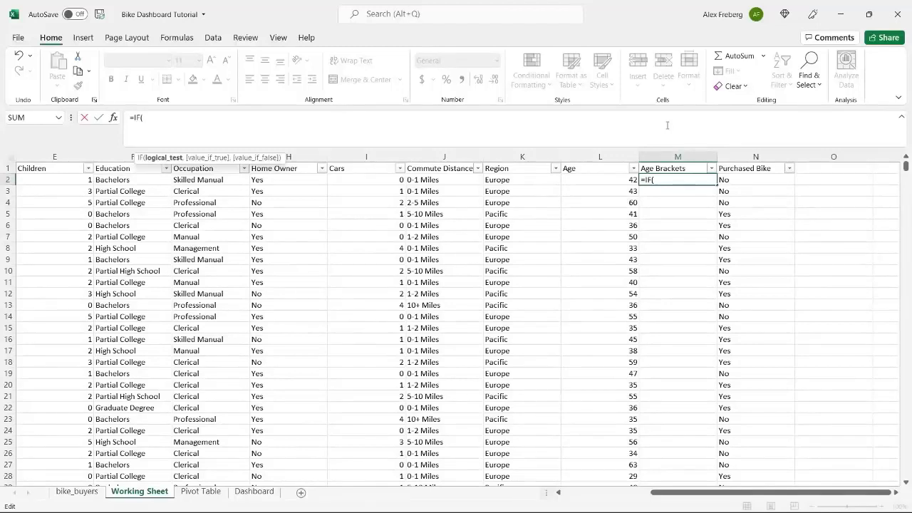
{"action": "left_click", "coordinate": [608, 178]}
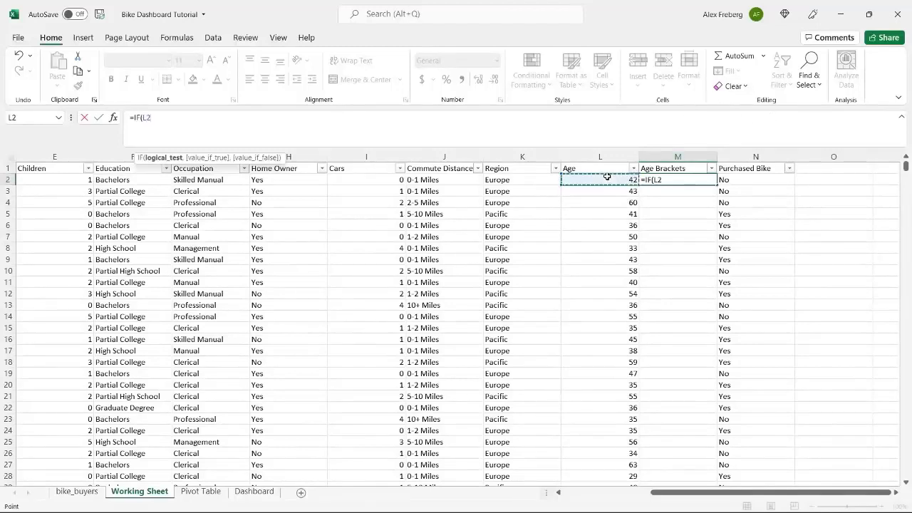
{"action": "left_click", "coordinate": [536, 120]}
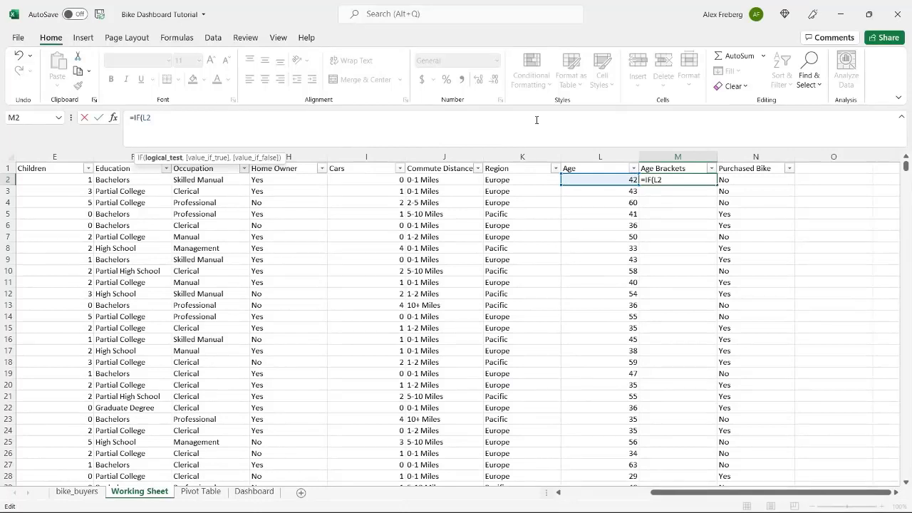
{"action": "type", "text": ">31,"}
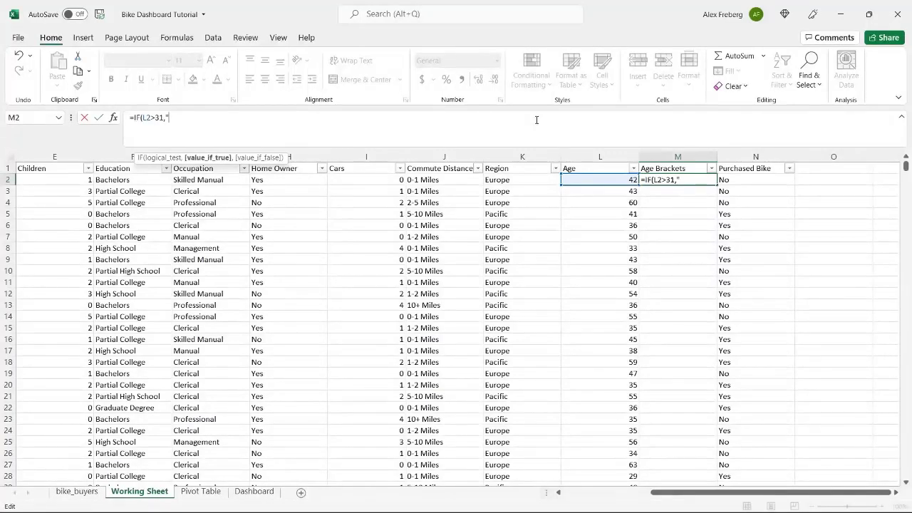
{"action": "type", "text": "Adolescent\","}
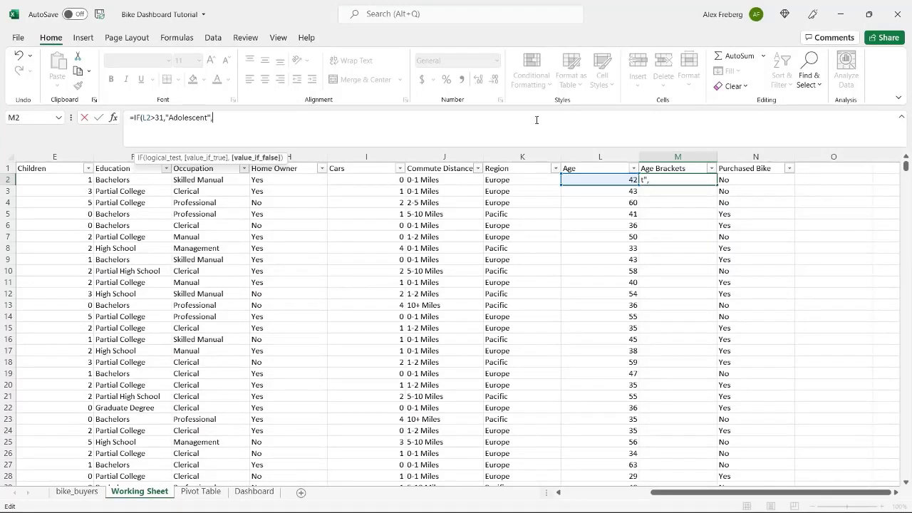
{"action": "type", "text": "\"Invalid\")"}
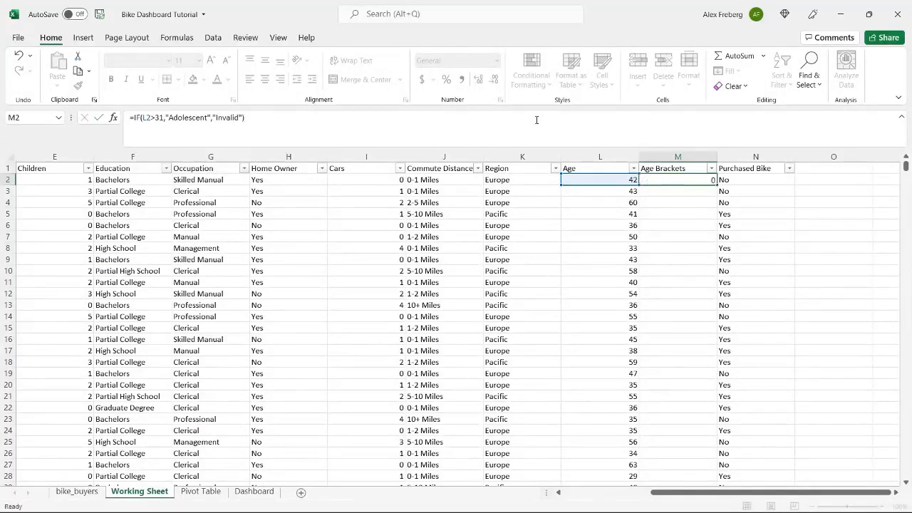
{"action": "key", "text": "Return"}
Fill the M2 age bracket formula down to all data rows of the column
{"action": "left_click", "coordinate": [709, 180]}
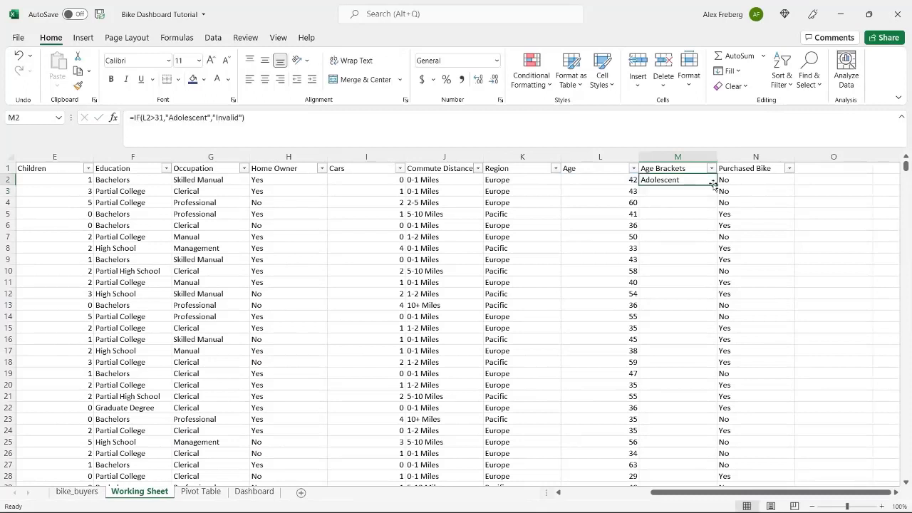
{"action": "double_click", "coordinate": [715, 184]}
{"action": "left_click", "coordinate": [649, 210]}
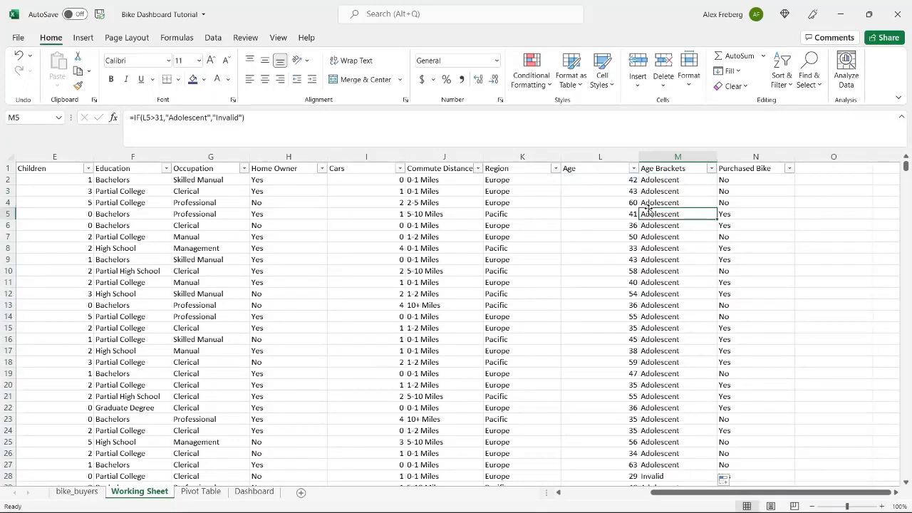
Change the condition in the M2 formula to L2<31 and refill the corrected formula down the whole Age Brackets column
{"action": "left_click", "coordinate": [618, 179]}
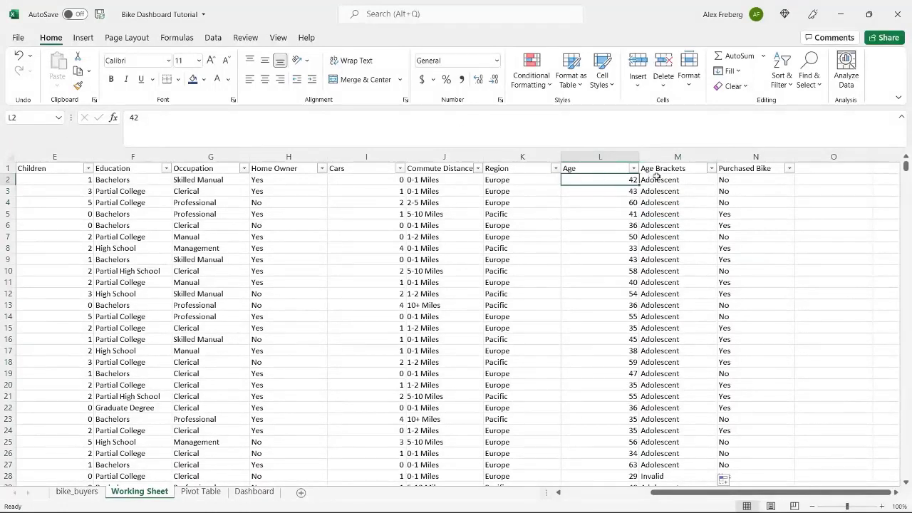
{"action": "left_click", "coordinate": [661, 179]}
{"action": "left_click", "coordinate": [158, 117]}
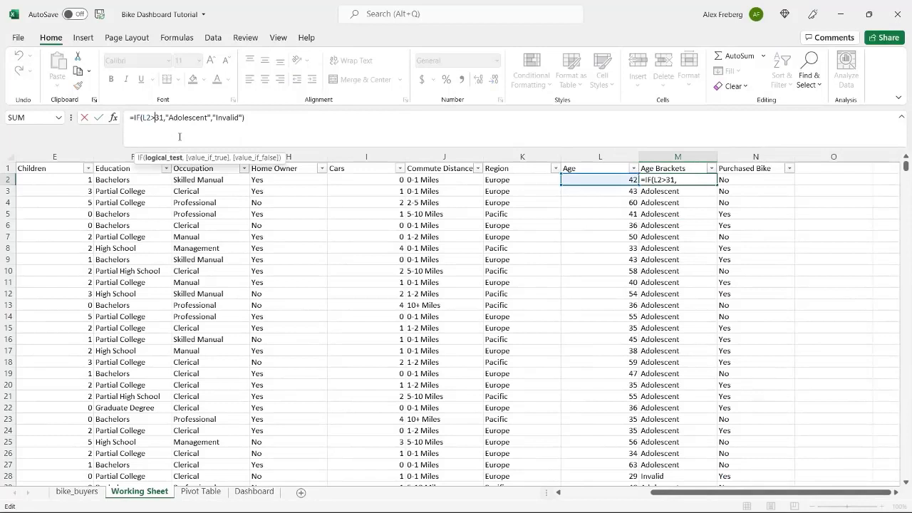
{"action": "key", "text": "BackSpace"}
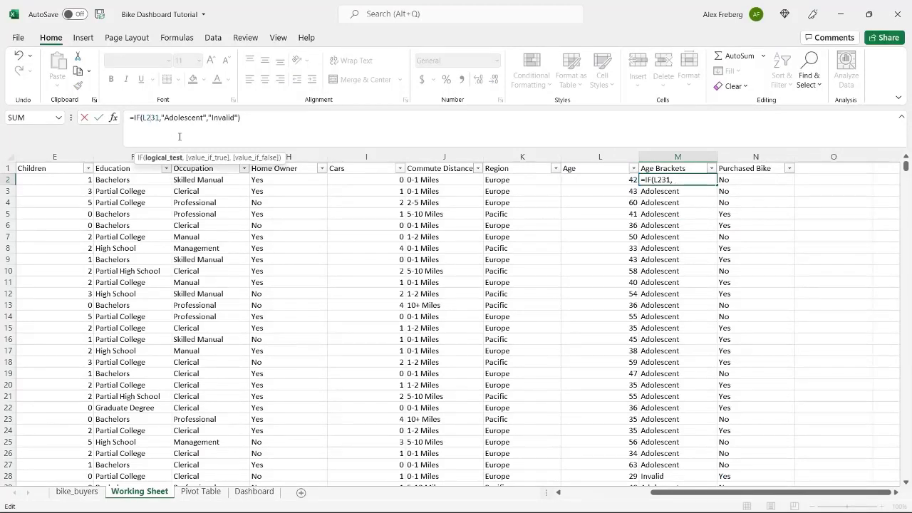
{"action": "type", "text": "<"}
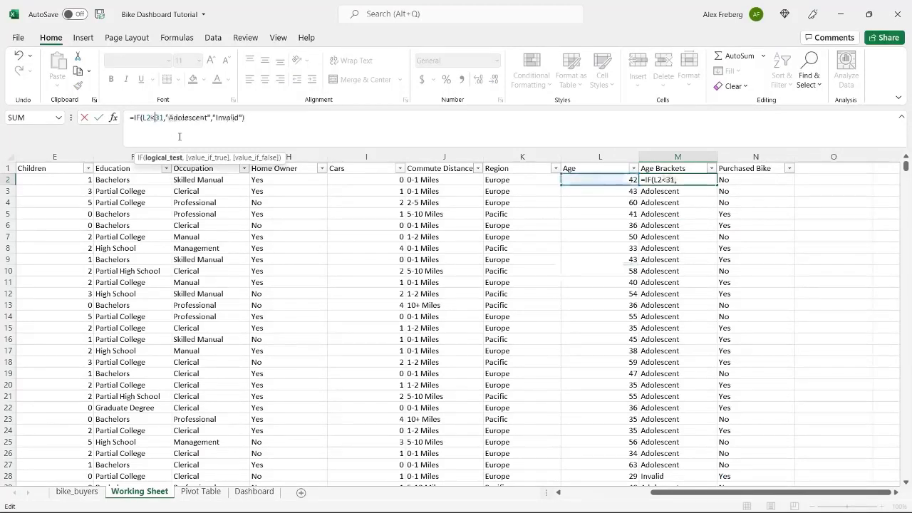
{"action": "key", "text": "Return"}
{"action": "left_click", "coordinate": [697, 180]}
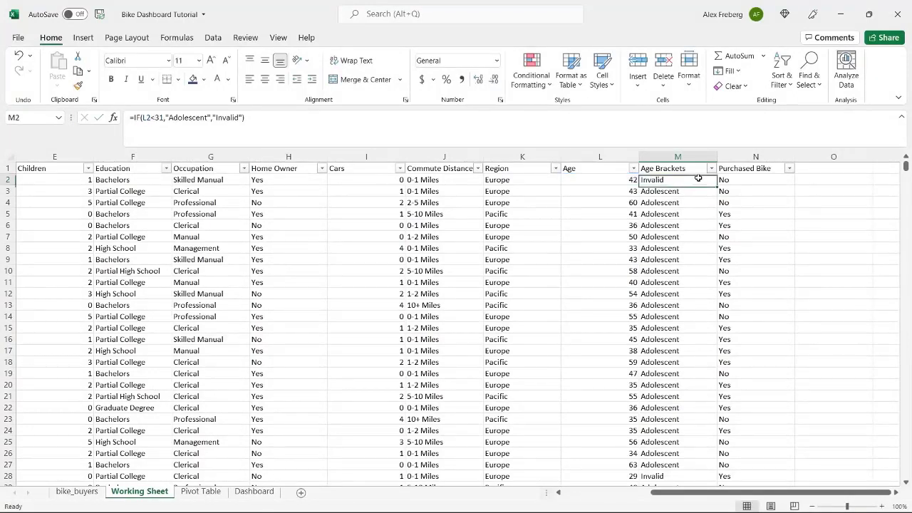
{"action": "double_click", "coordinate": [714, 184]}
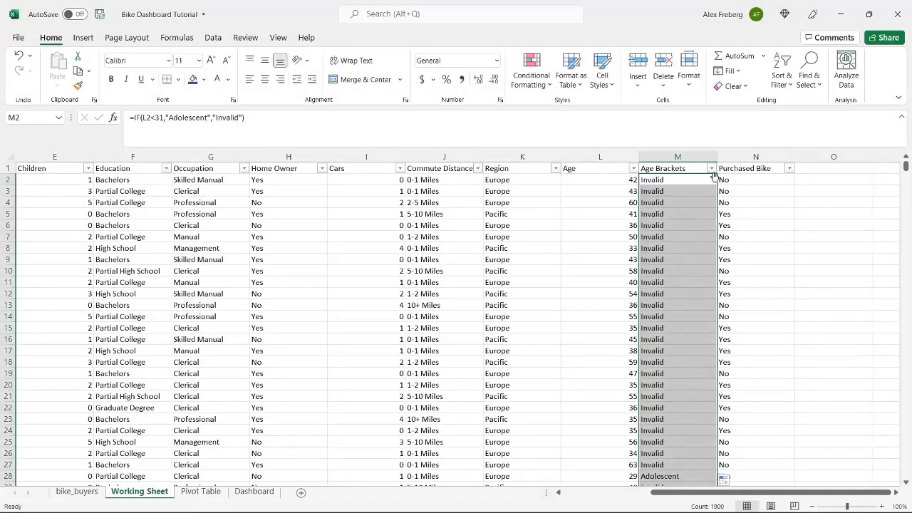
Check the Age Brackets results against the ages around the threshold of 31 and review the column's distinct filter values
{"action": "left_click", "coordinate": [670, 305]}
{"action": "scroll", "coordinate": [669, 305], "scroll_direction": "down", "scroll_amount": 4}
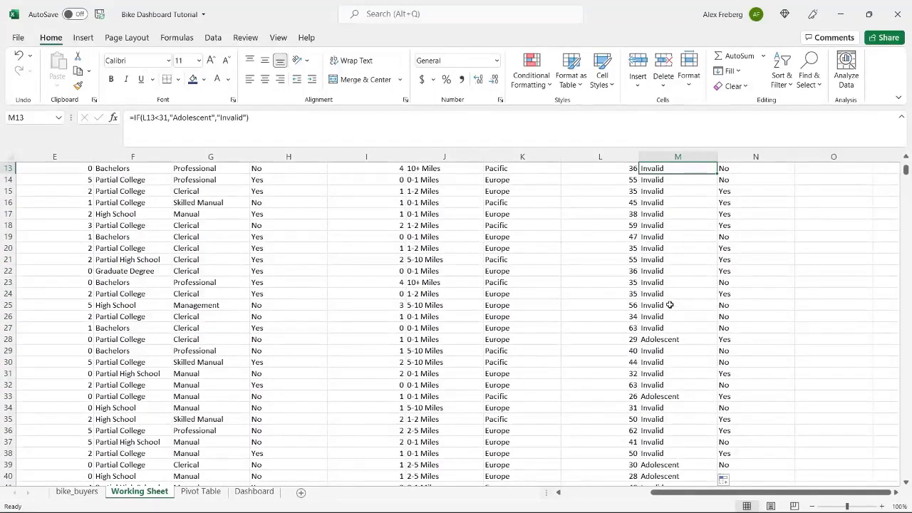
{"action": "left_click", "coordinate": [629, 407]}
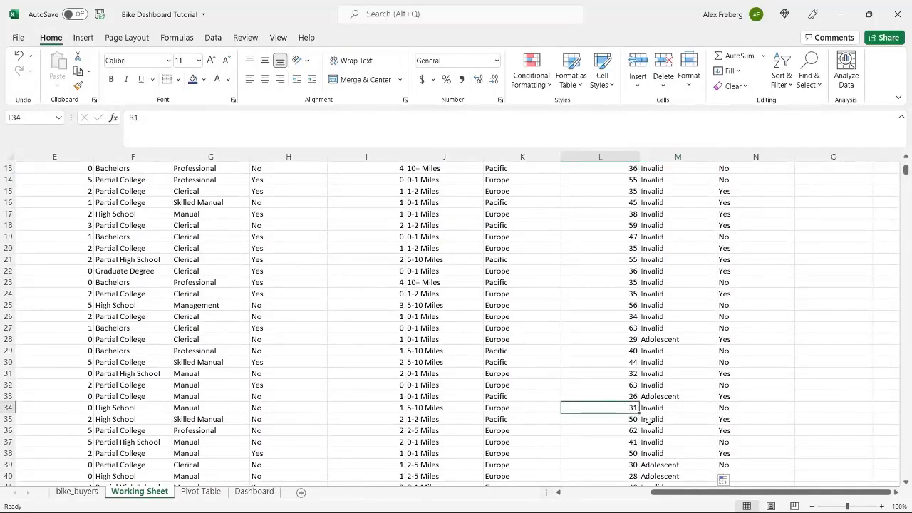
{"action": "left_click", "coordinate": [659, 408]}
{"action": "left_click", "coordinate": [644, 397]}
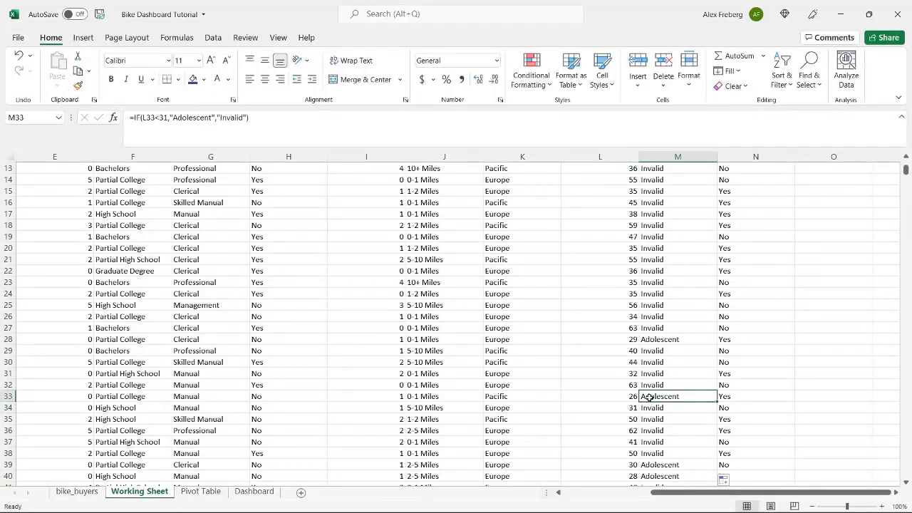
{"action": "left_click", "coordinate": [681, 341]}
{"action": "scroll", "coordinate": [699, 237], "scroll_direction": "up", "scroll_amount": 4}
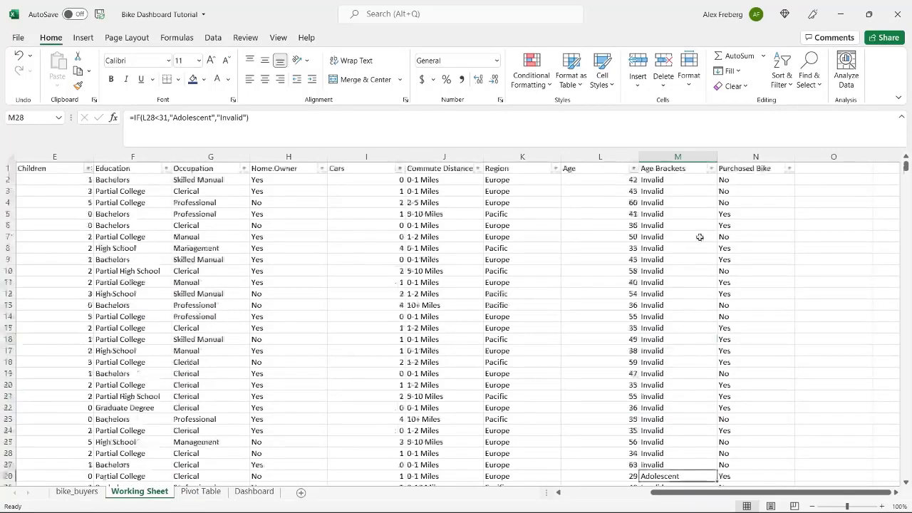
{"action": "left_click", "coordinate": [721, 168]}
{"action": "left_click", "coordinate": [711, 168]}
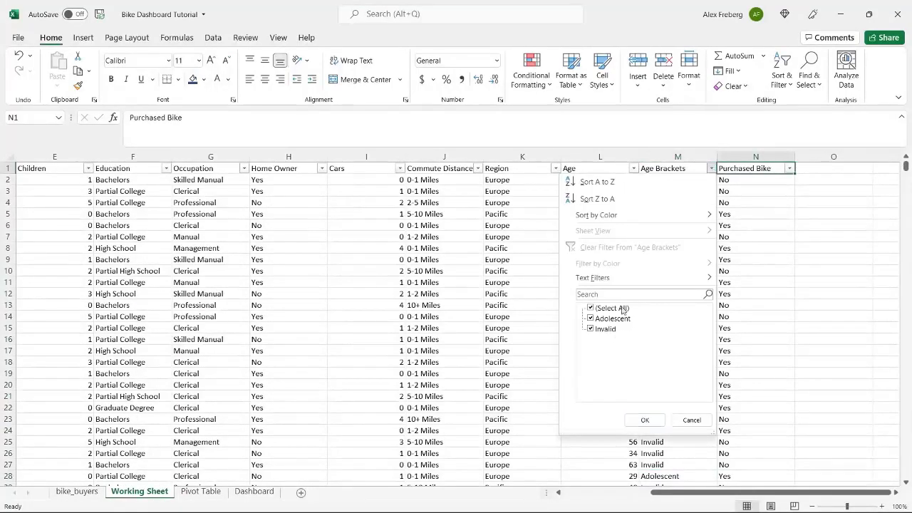
{"action": "left_click", "coordinate": [701, 422]}
Open the IF formula in cell M2 for editing and examine its "Invalid" value-if-false argument
{"action": "left_click", "coordinate": [662, 180]}
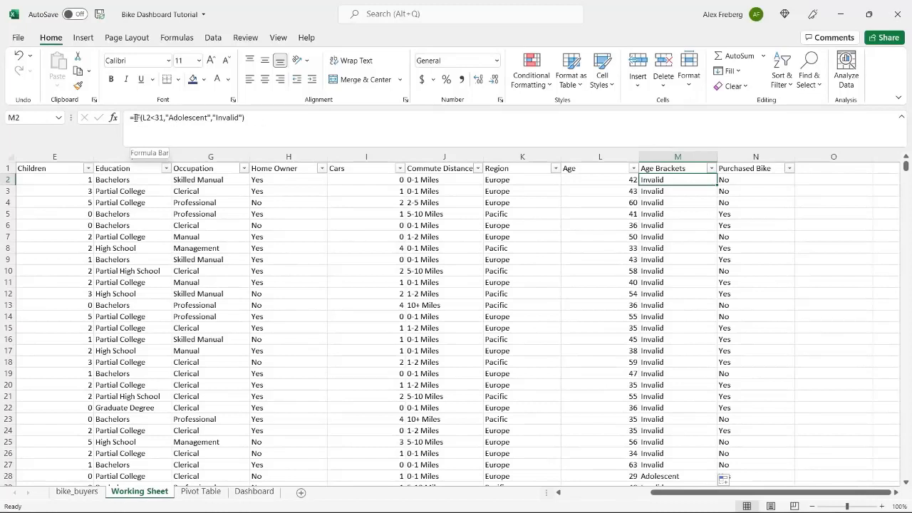
{"action": "left_click", "coordinate": [221, 120]}
{"action": "double_click", "coordinate": [227, 118]}
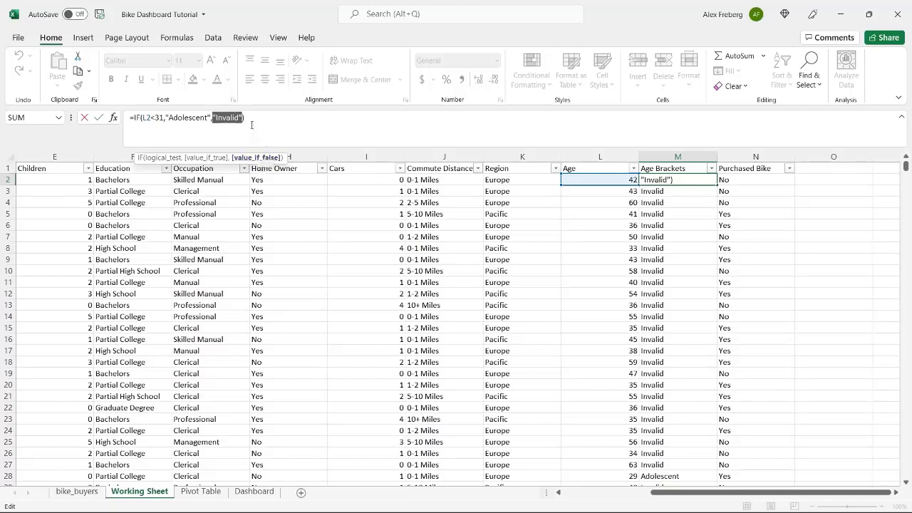
{"action": "left_click", "coordinate": [251, 126]}
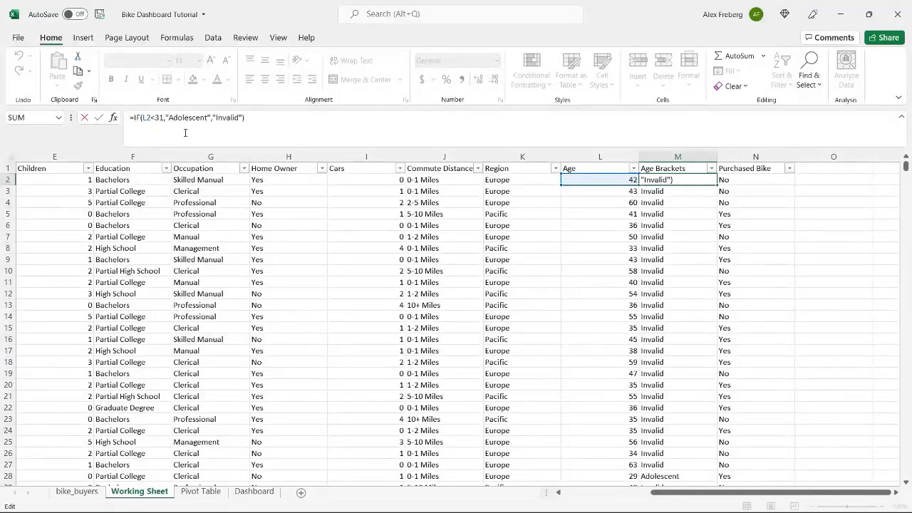
{"action": "double_click", "coordinate": [228, 118]}
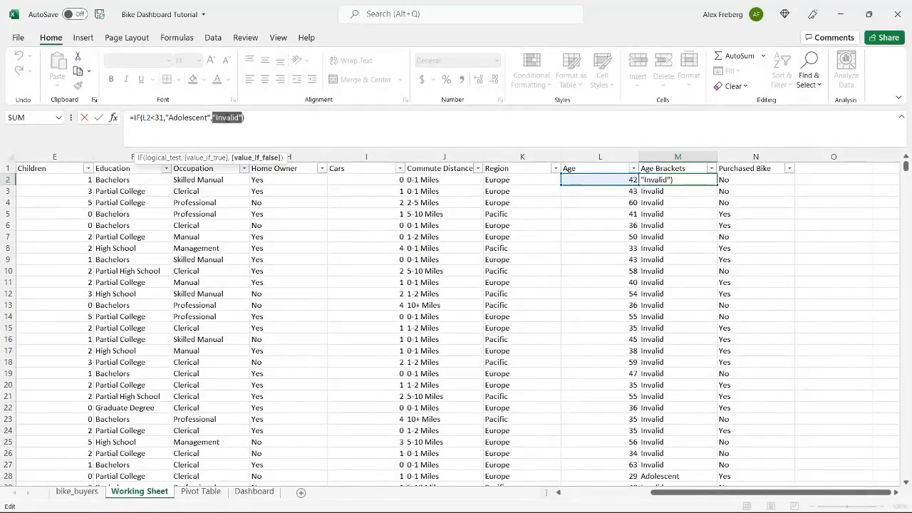
{"action": "left_click", "coordinate": [245, 120]}
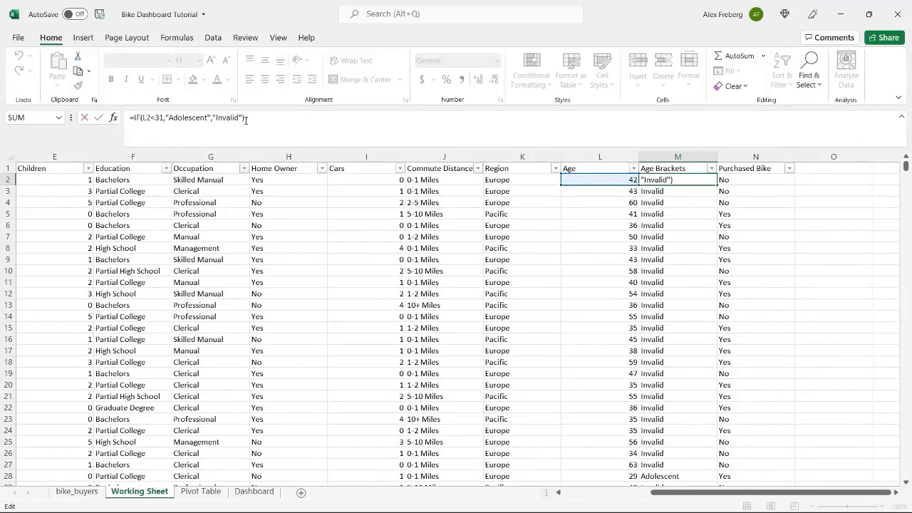
{"action": "left_click", "coordinate": [134, 117]}
{"action": "type", "text": "IF"}
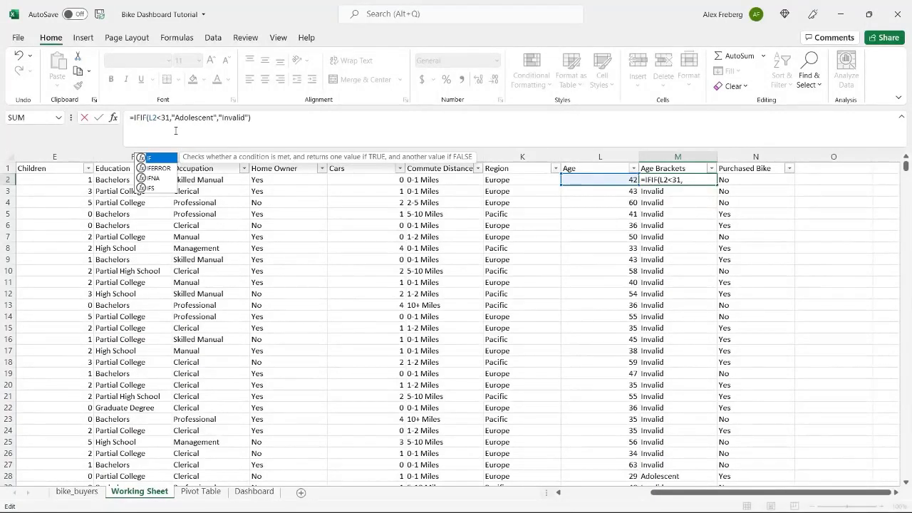
{"action": "type", "text": "(("}
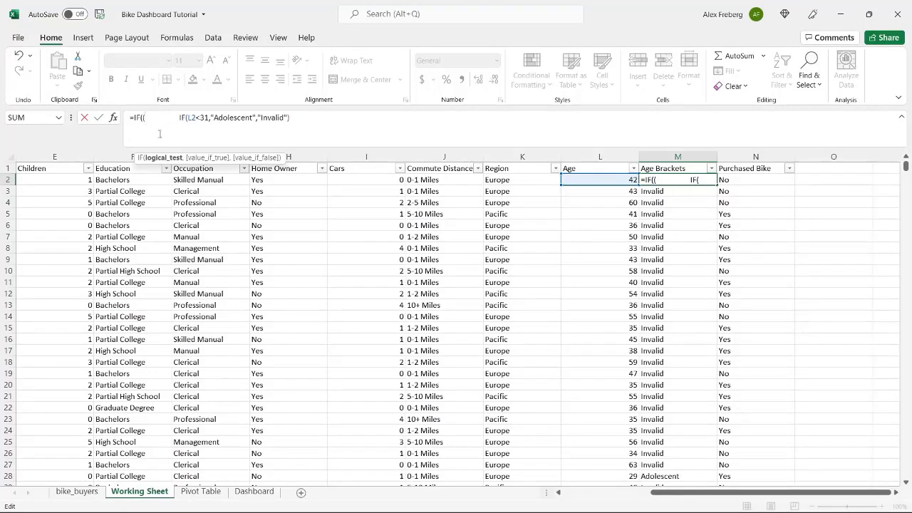
{"action": "key", "text": "BackSpace"}
{"action": "key", "text": "BackSpace"}
{"action": "key", "text": "BackSpace"}
{"action": "key", "text": "BackSpace"}
{"action": "key", "text": "BackSpace"}
{"action": "key", "text": "BackSpace"}
{"action": "key", "text": "BackSpace"}
{"action": "key", "text": "BackSpace"}
{"action": "key", "text": "BackSpace"}
{"action": "key", "text": "BackSpace"}
{"action": "key", "text": "BackSpace"}
{"action": "key", "text": "BackSpace"}
{"action": "key", "text": "BackSpace"}
{"action": "key", "text": "BackSpace"}
{"action": "key", "text": "BackSpace"}
{"action": "key", "text": "BackSpace"}
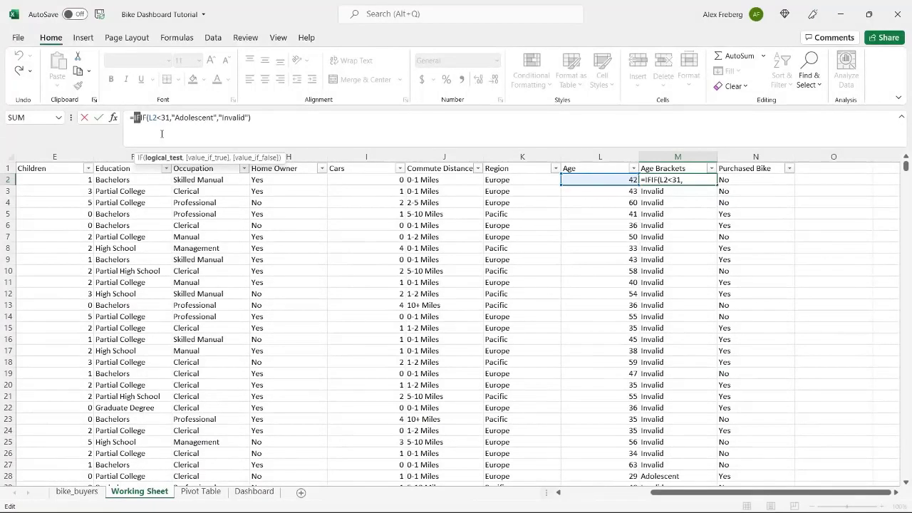
{"action": "left_click", "coordinate": [144, 120]}
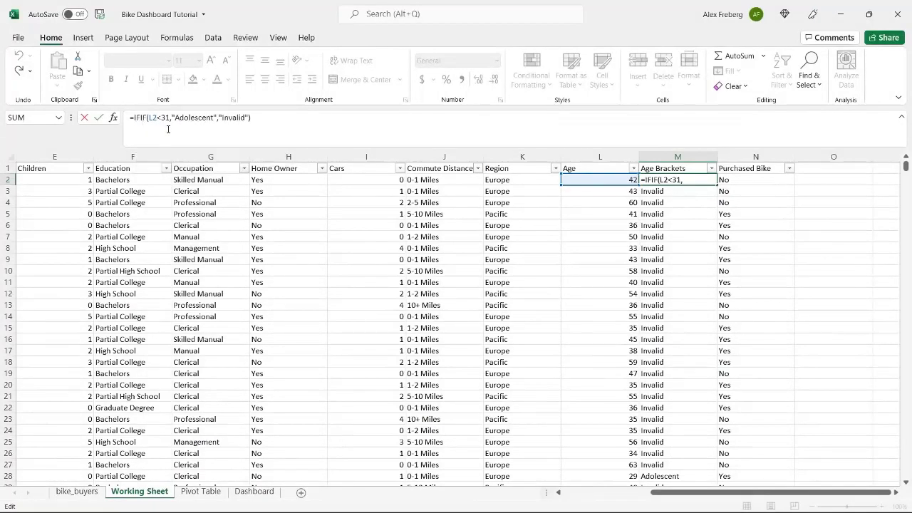
{"action": "key", "text": "ctrl+y"}
{"action": "key", "text": "ctrl+z"}
{"action": "left_click", "coordinate": [137, 118]}
{"action": "key", "text": "BackSpace"}
{"action": "key", "text": "BackSpace"}
Nest the M2 formula in an outer IF so it reads =IF(L2>=31, "Middle Age",IF(L2<31,"Adolescent","Invalid"))
{"action": "type", "text": "IF"}
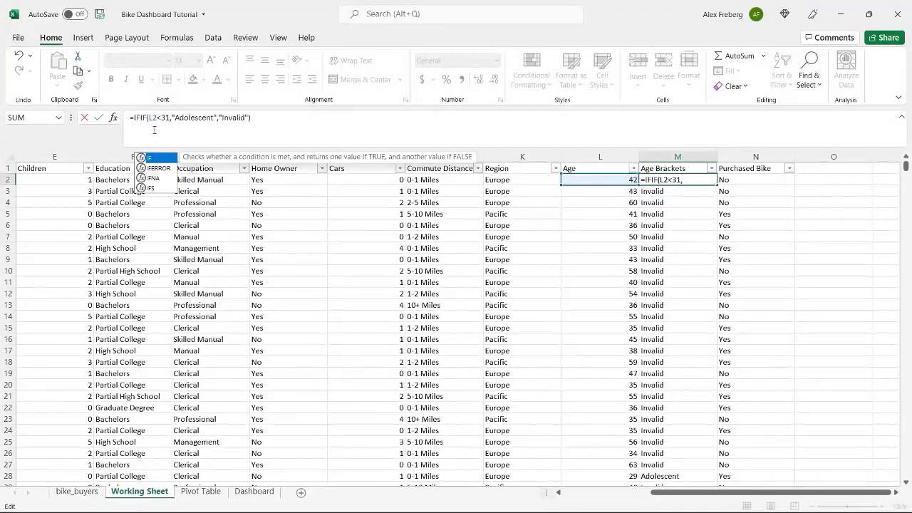
{"action": "type", "text": "("}
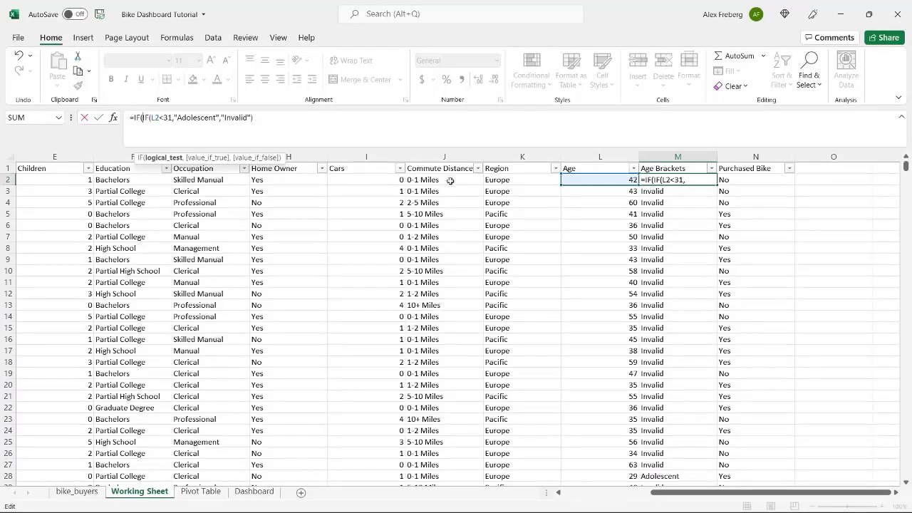
{"action": "left_click", "coordinate": [600, 179]}
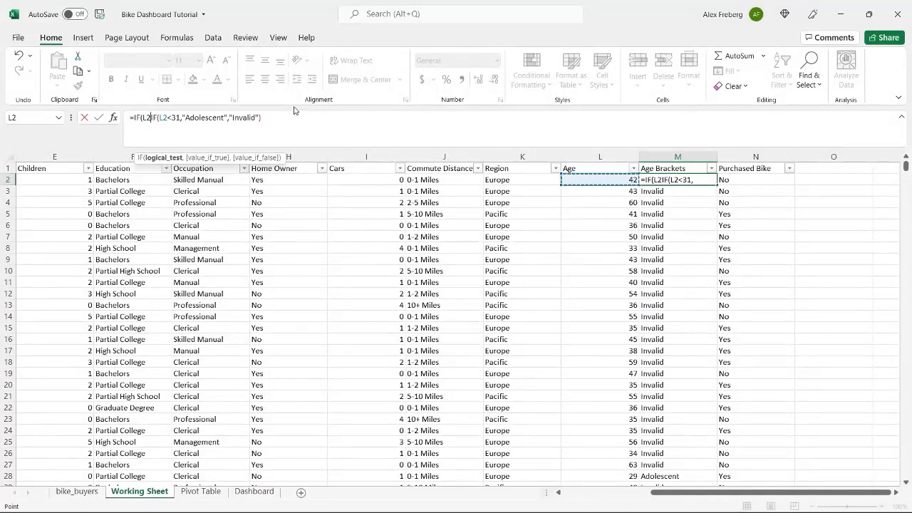
{"action": "type", "text": ">="}
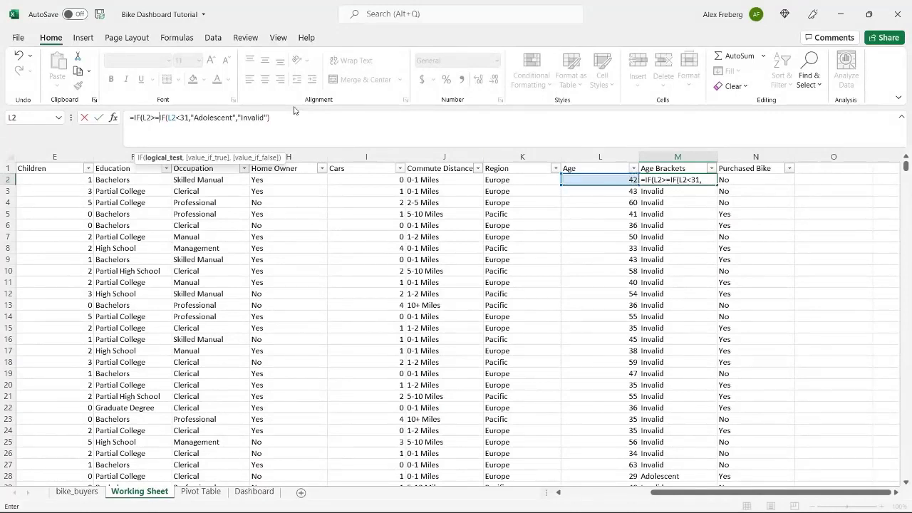
{"action": "type", "text": "31,"}
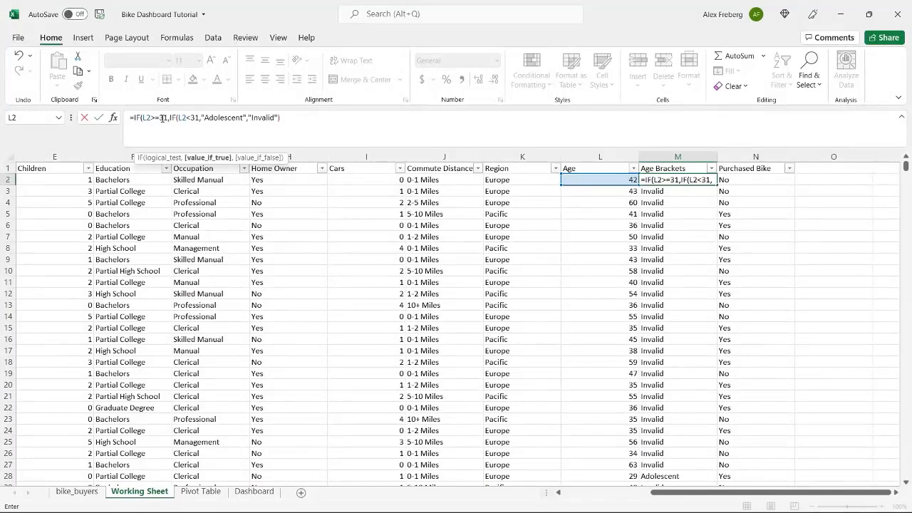
{"action": "type", "text": "\"Middle"}
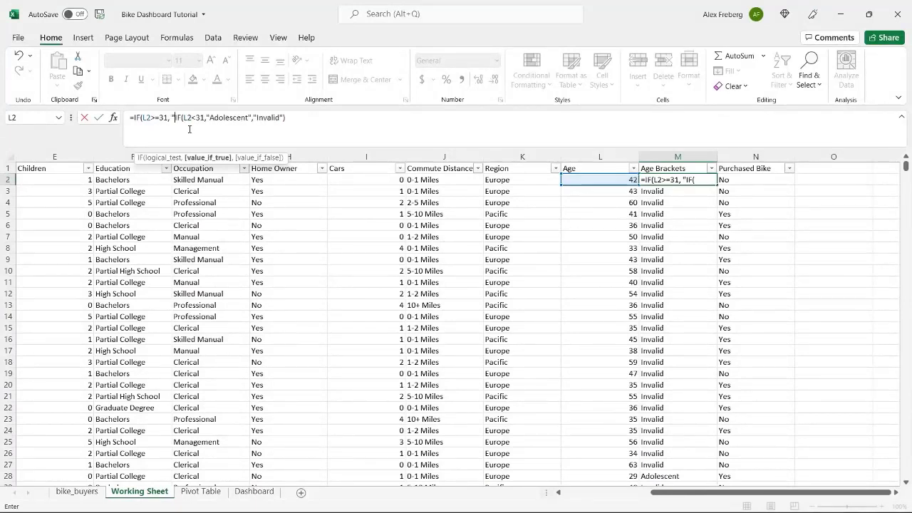
{"action": "type", "text": " Age\""}
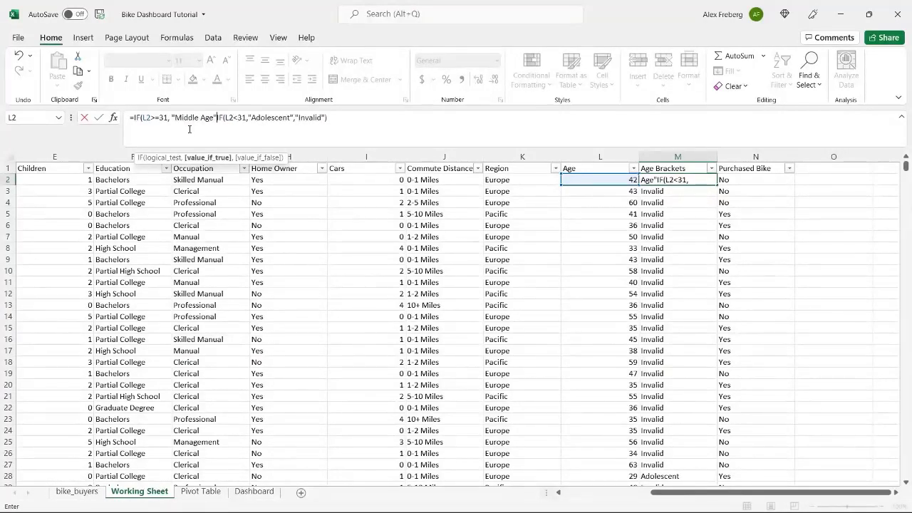
{"action": "type", "text": ","}
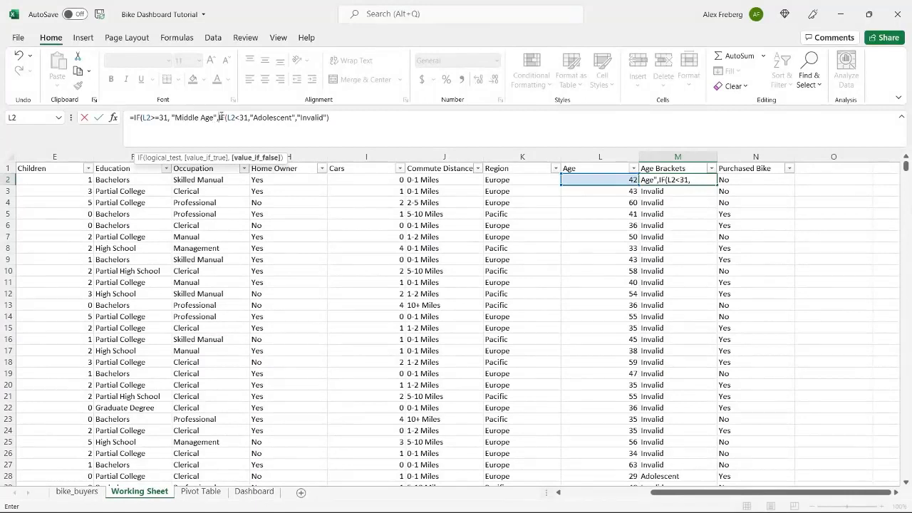
{"action": "left_click_drag", "start_coordinate": [219, 118], "coordinate": [326, 119]}
{"action": "left_click", "coordinate": [334, 120]}
{"action": "type", "text": ")"}
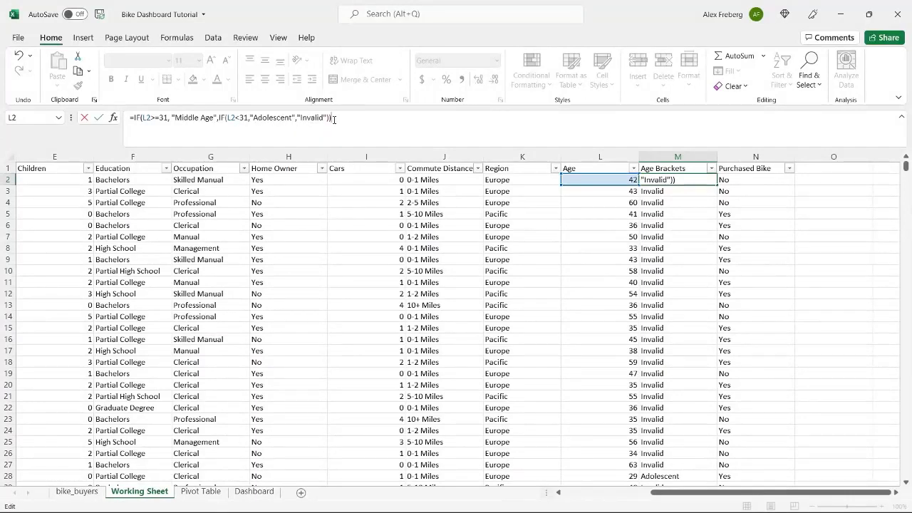
{"action": "key", "text": "Return"}
Fill the nested M2 formula down the Age Brackets column and review the column's distinct filter values
{"action": "left_click", "coordinate": [708, 183]}
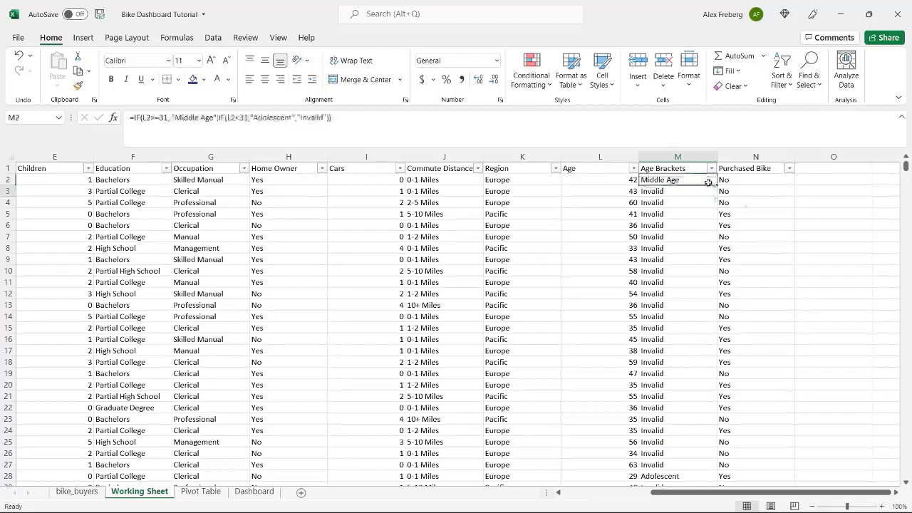
{"action": "double_click", "coordinate": [707, 182]}
{"action": "left_click", "coordinate": [677, 203]}
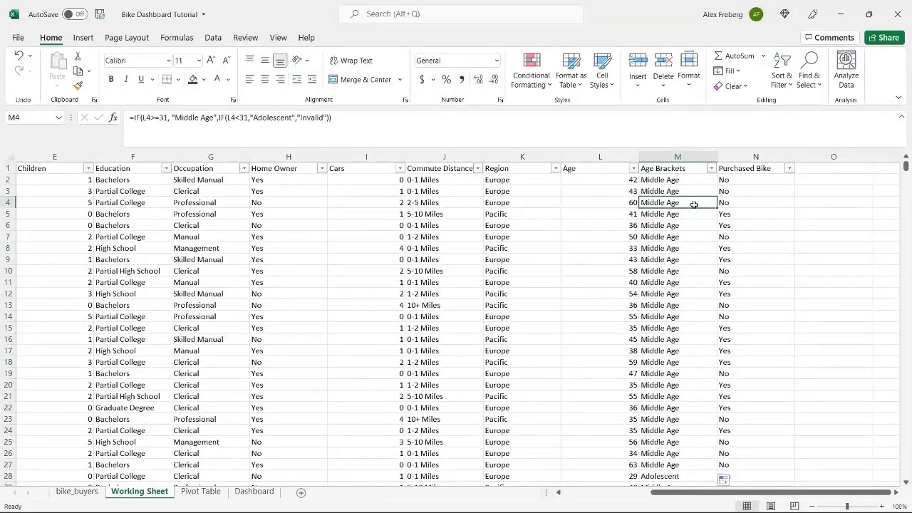
{"action": "left_click", "coordinate": [711, 168]}
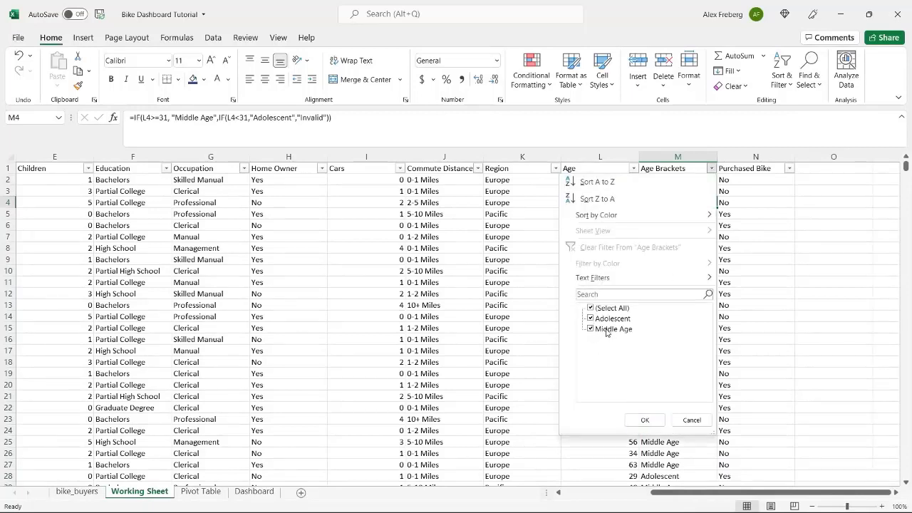
{"action": "left_click", "coordinate": [681, 417]}
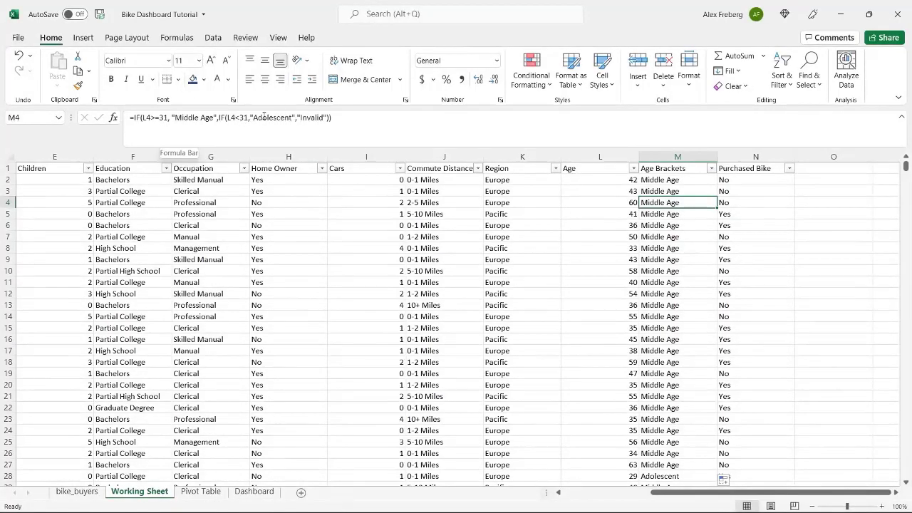
{"action": "left_click", "coordinate": [711, 169]}
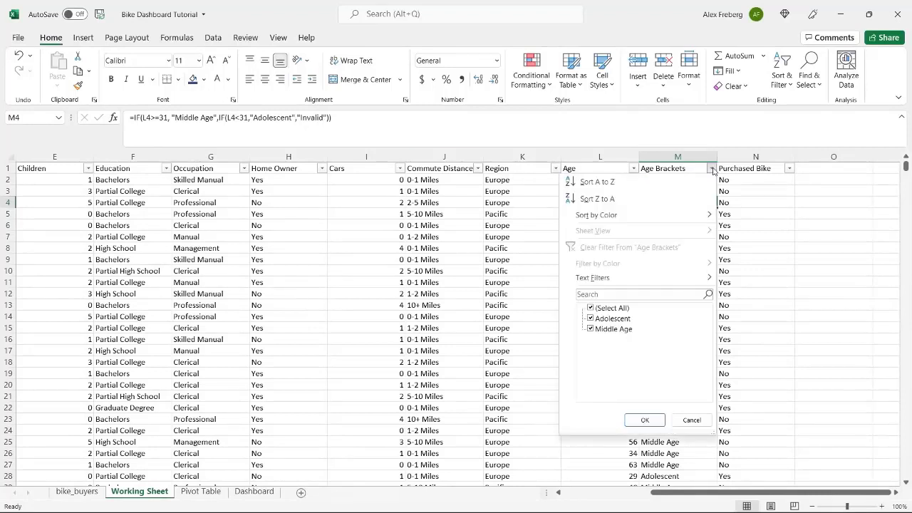
{"action": "left_click", "coordinate": [700, 423]}
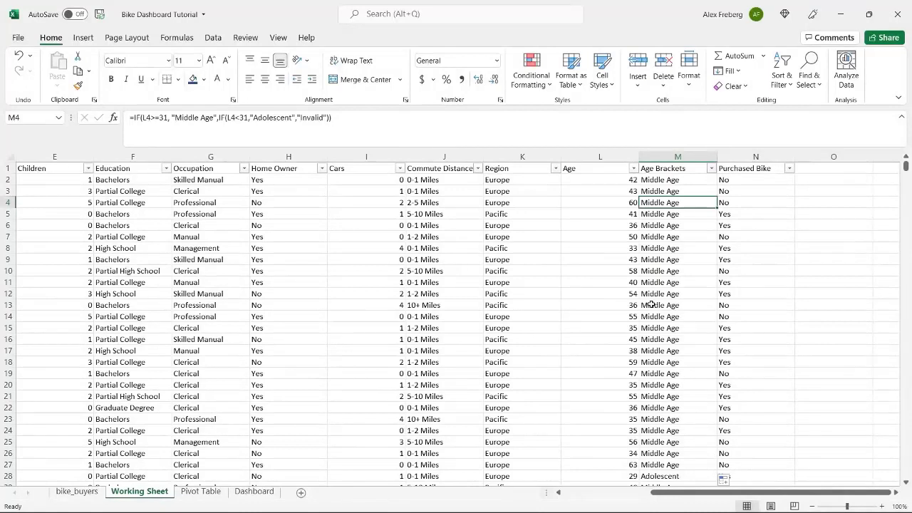
{"action": "left_click", "coordinate": [334, 119]}
{"action": "left_click_drag", "start_coordinate": [332, 119], "coordinate": [134, 121]}
{"action": "double_click", "coordinate": [309, 117]}
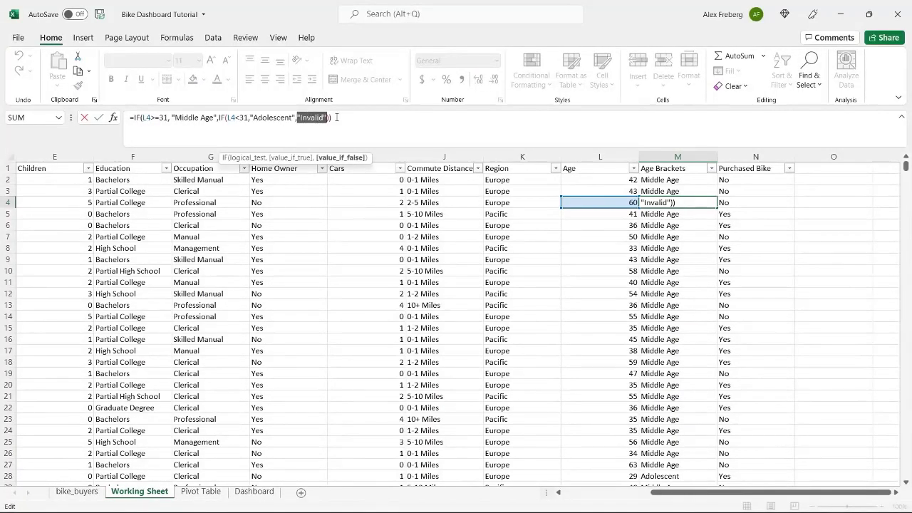
{"action": "left_click", "coordinate": [336, 117]}
{"action": "left_click", "coordinate": [132, 118]}
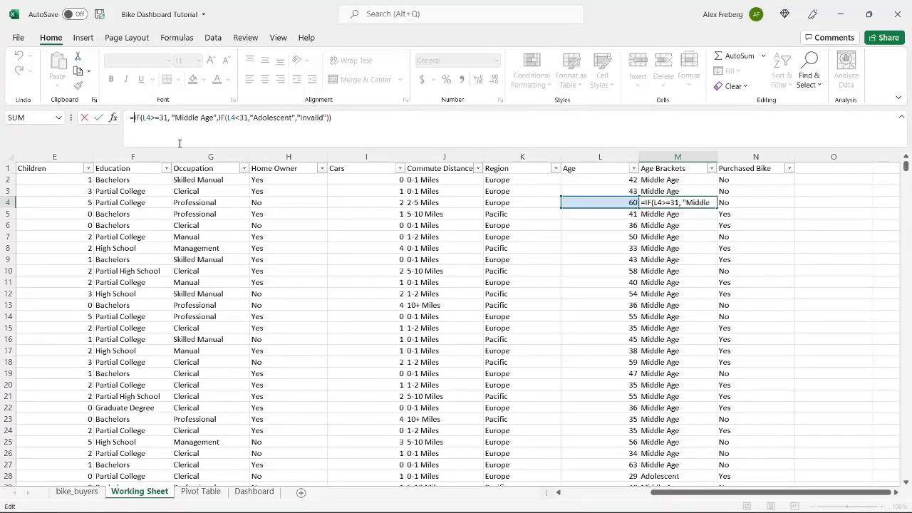
{"action": "type", "text": "IF("}
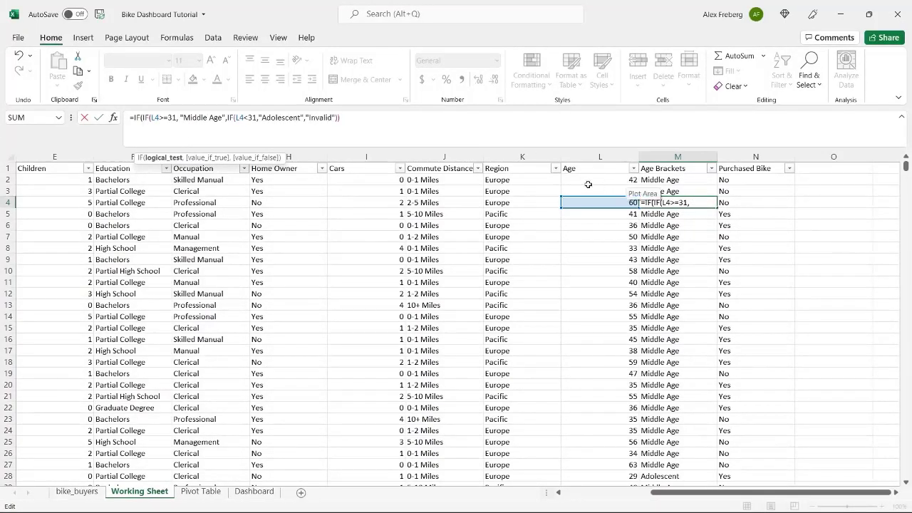
{"action": "key", "text": "BackSpace"}
{"action": "key", "text": "BackSpace"}
{"action": "key", "text": "BackSpace"}
{"action": "key", "text": "BackSpace"}
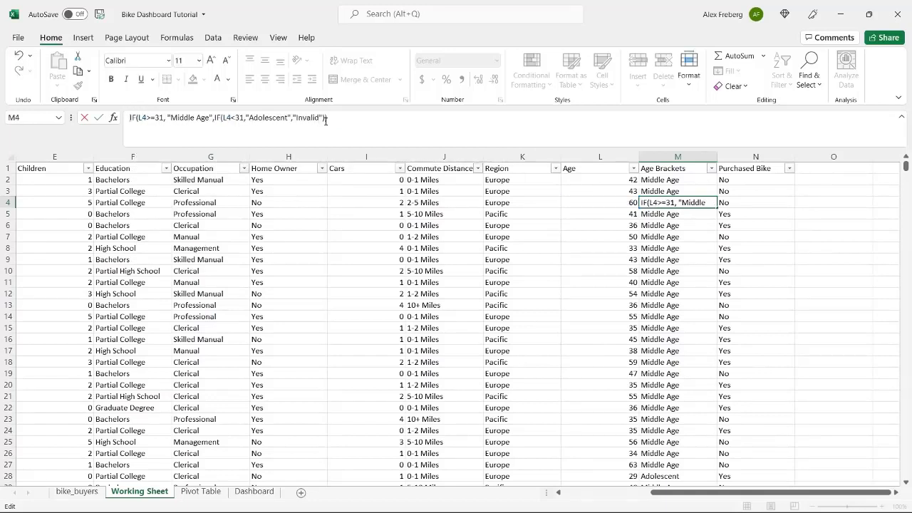
{"action": "type", "text": "="}
{"action": "key", "text": "Return"}
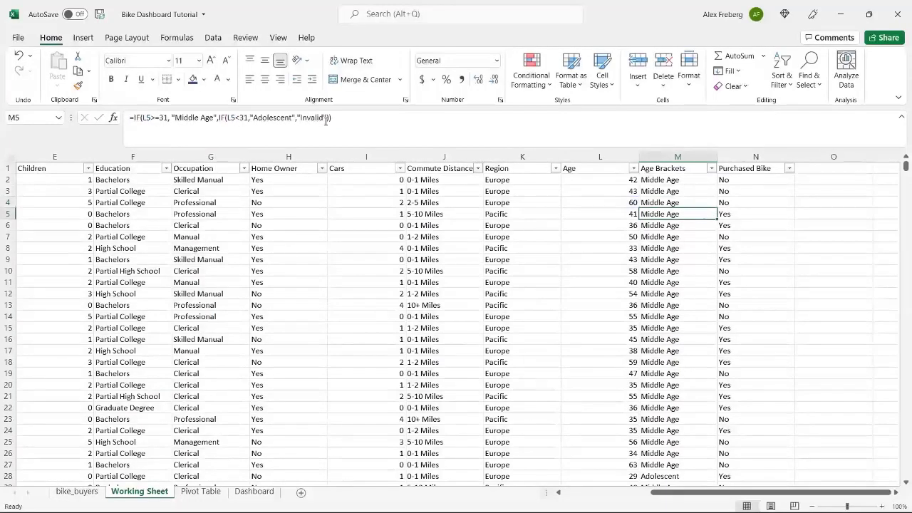
Wrap the M2 formula in another IF so it reads =IF(L2>55, "Old",IF(L2>=31, "Middle Age",IF(L2<31,"Adolescent","Invalid")))
{"action": "left_click", "coordinate": [656, 180]}
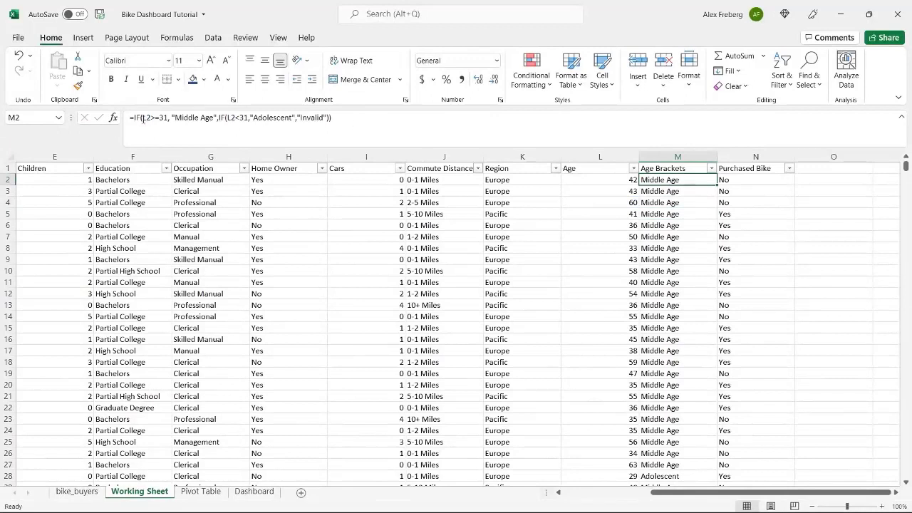
{"action": "left_click", "coordinate": [133, 117]}
{"action": "type", "text": "I"}
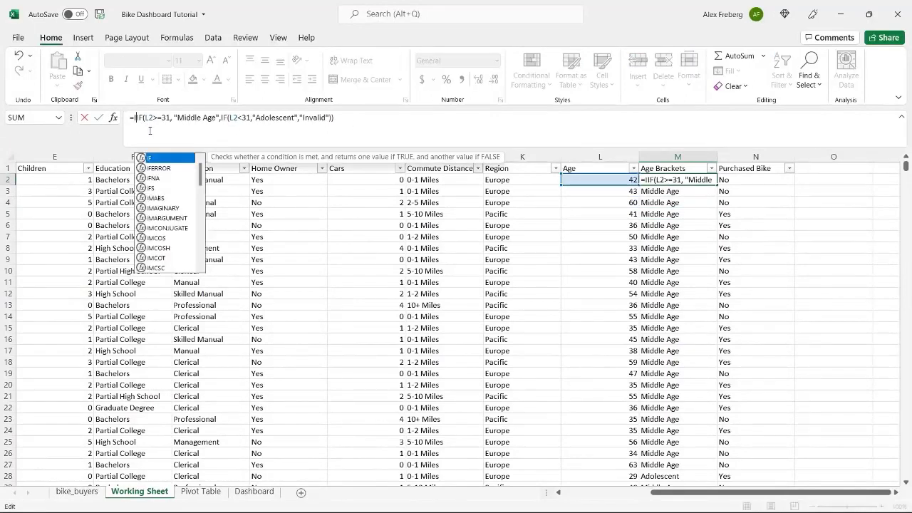
{"action": "type", "text": "F("}
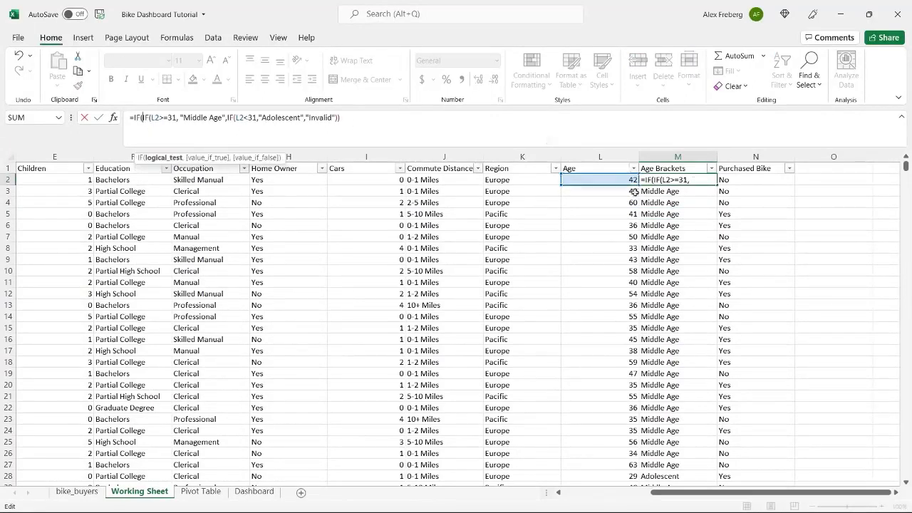
{"action": "left_click", "coordinate": [602, 179]}
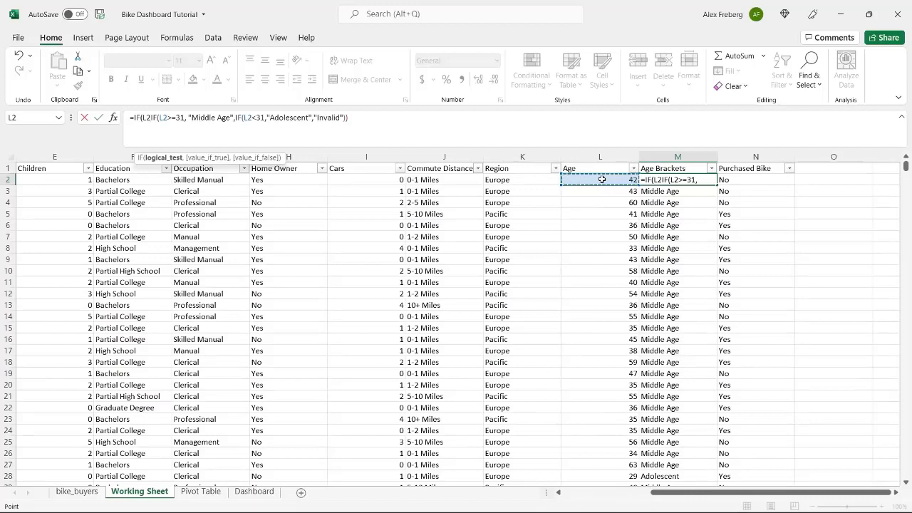
{"action": "type", "text": ">"}
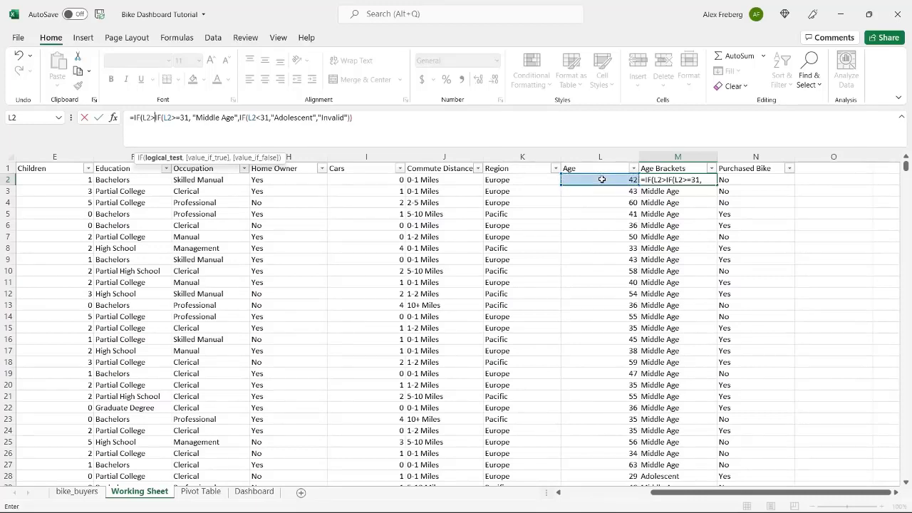
{"action": "type", "text": "55"}
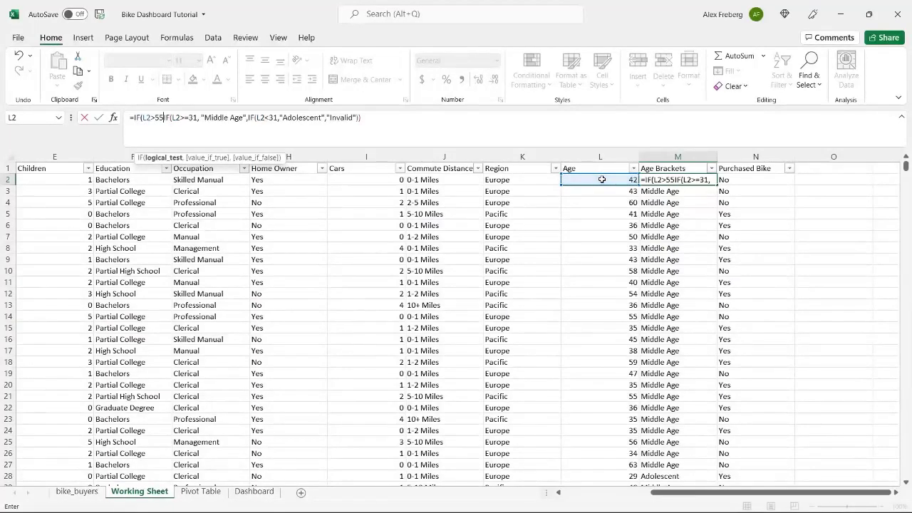
{"action": "type", "text": ","}
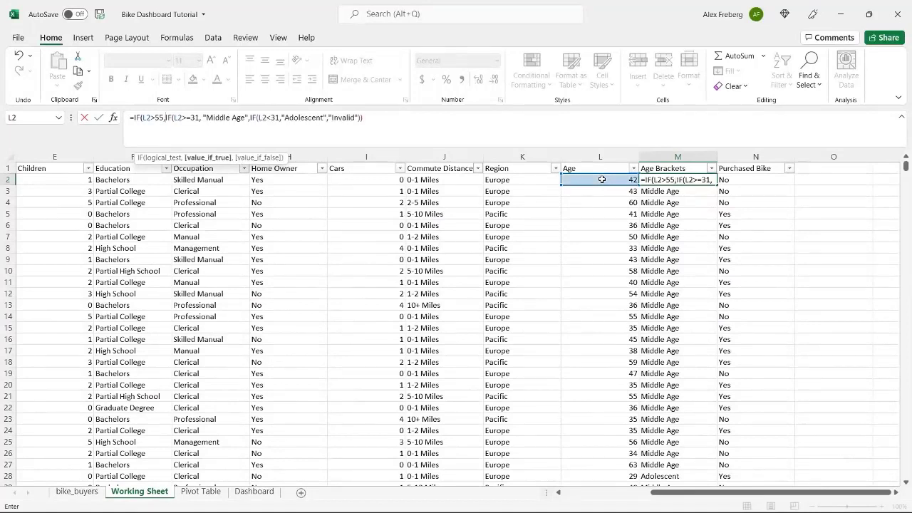
{"action": "type", "text": " \"Old"}
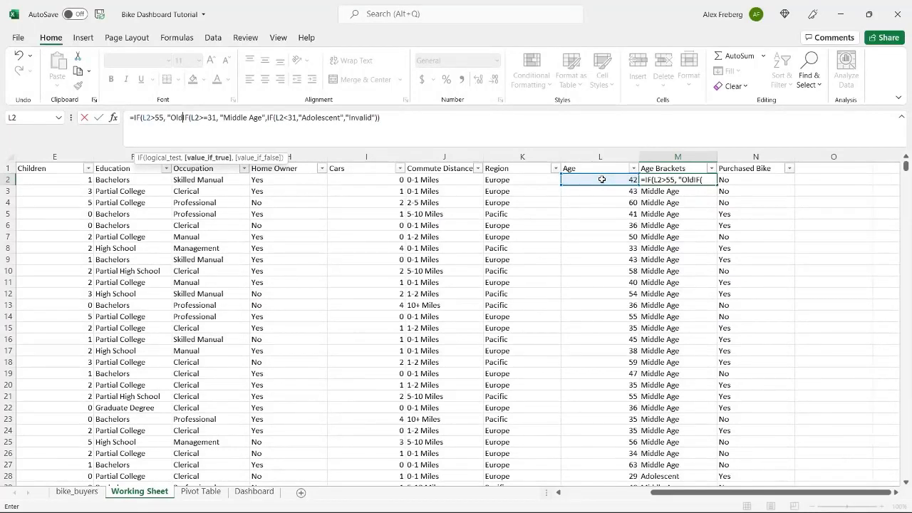
{"action": "type", "text": "\","}
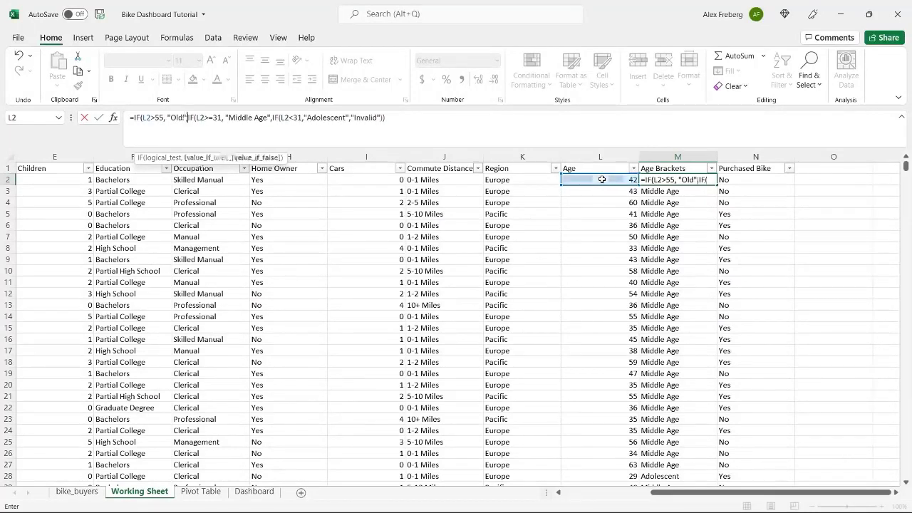
{"action": "left_click", "coordinate": [408, 118]}
{"action": "type", "text": ")"}
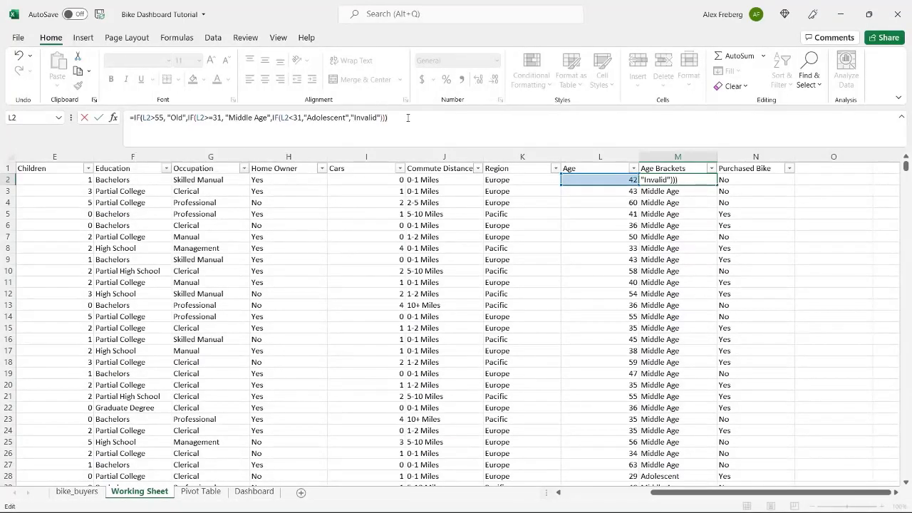
{"action": "key", "text": "Return"}
Fill the M2 formula down the Age Brackets column and check several "Old" results against their ages
{"action": "left_click", "coordinate": [711, 180]}
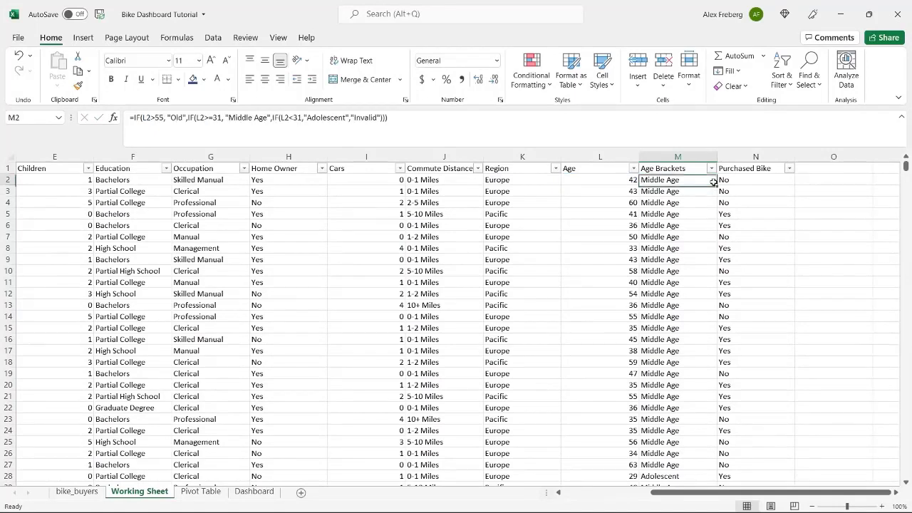
{"action": "double_click", "coordinate": [716, 183]}
{"action": "left_click", "coordinate": [676, 202]}
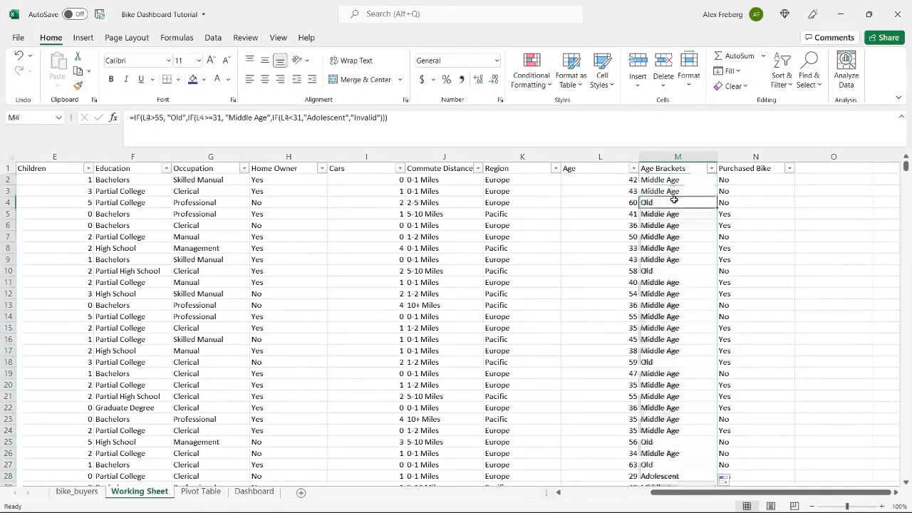
{"action": "left_click", "coordinate": [656, 271]}
{"action": "left_click", "coordinate": [661, 362]}
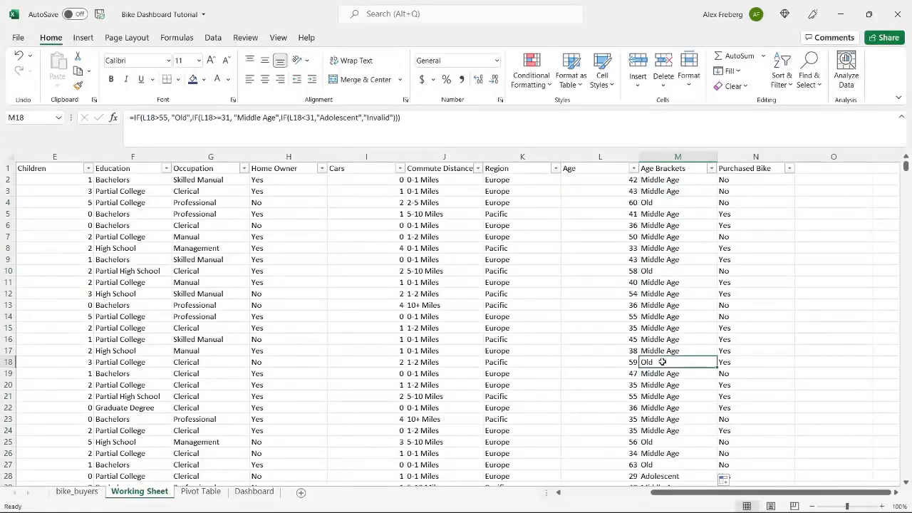
{"action": "left_click", "coordinate": [163, 117]}
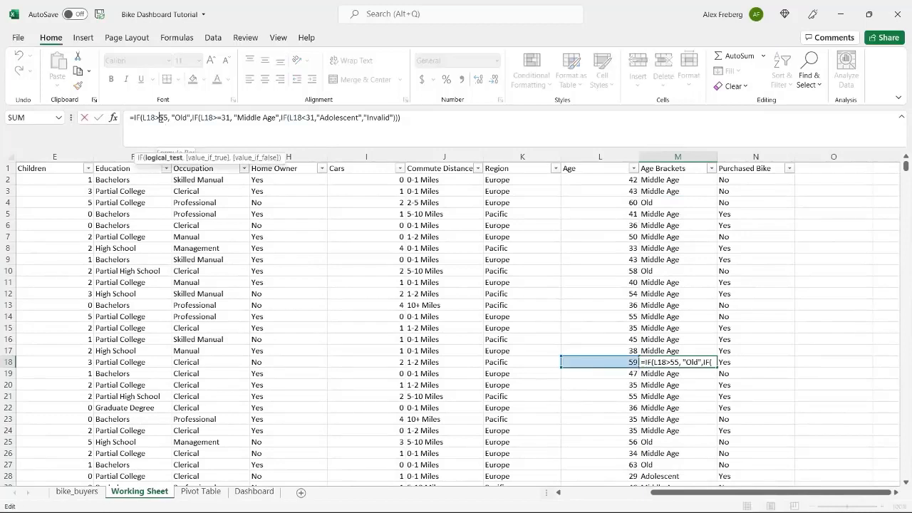
{"action": "double_click", "coordinate": [164, 118]}
{"action": "type", "text": "54"}
{"action": "key", "text": "shift+Left"}
{"action": "key", "text": "shift+Left"}
{"action": "left_click", "coordinate": [705, 225]}
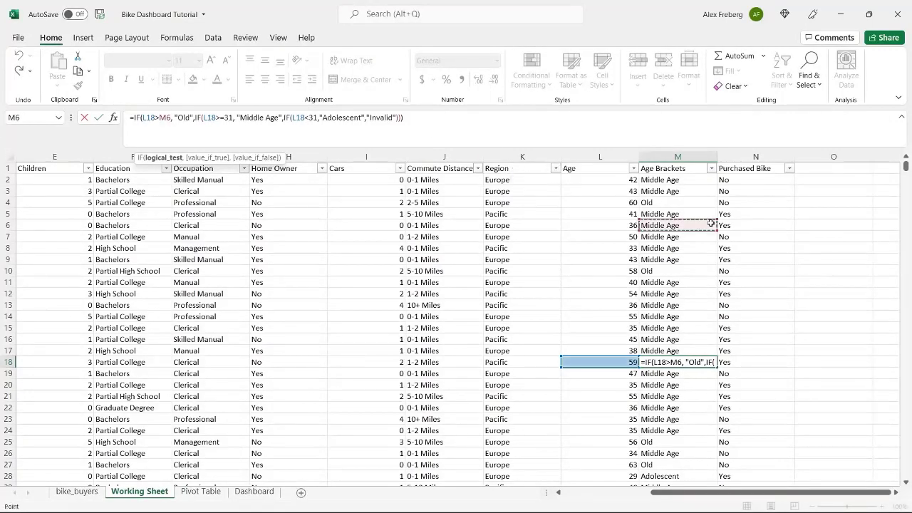
{"action": "key", "text": "Escape"}
Change the "Old" condition in the M2 formula to L2>54
{"action": "left_click", "coordinate": [681, 180]}
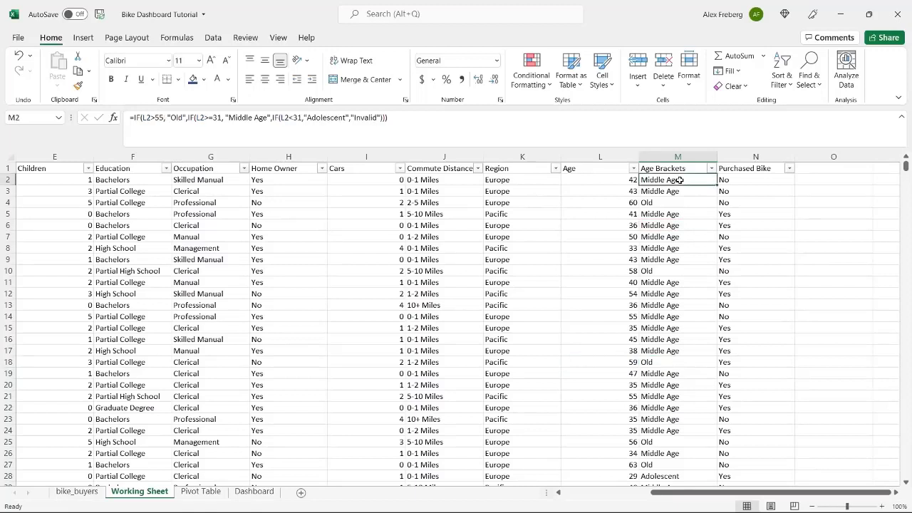
{"action": "left_click", "coordinate": [159, 117]}
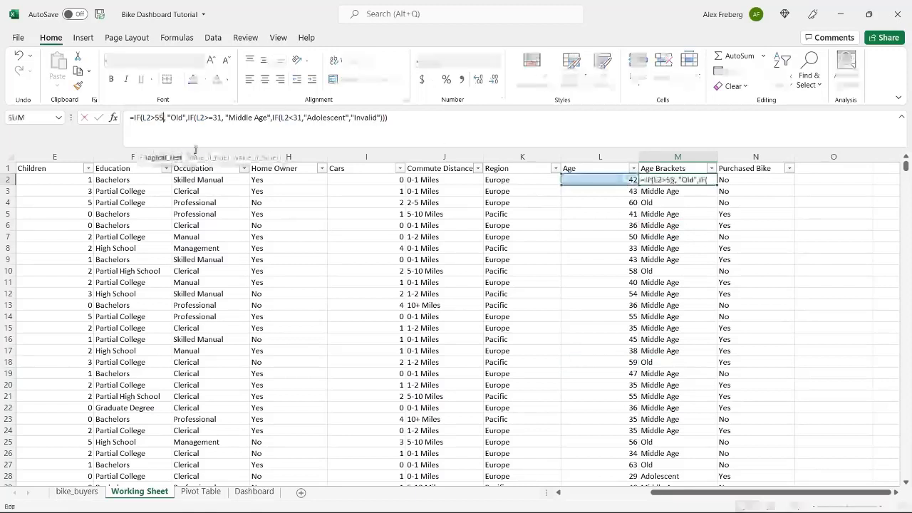
{"action": "key", "text": "BackSpace"}
{"action": "type", "text": "4"}
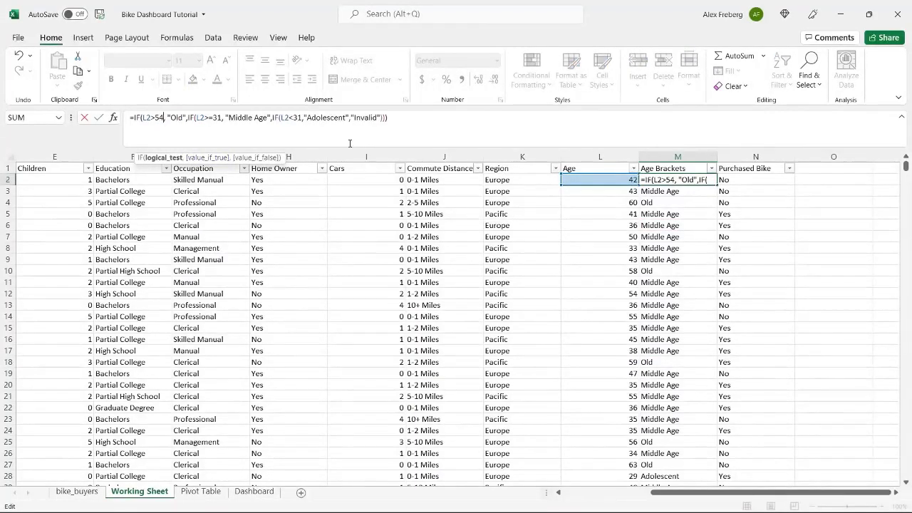
{"action": "left_click", "coordinate": [396, 119]}
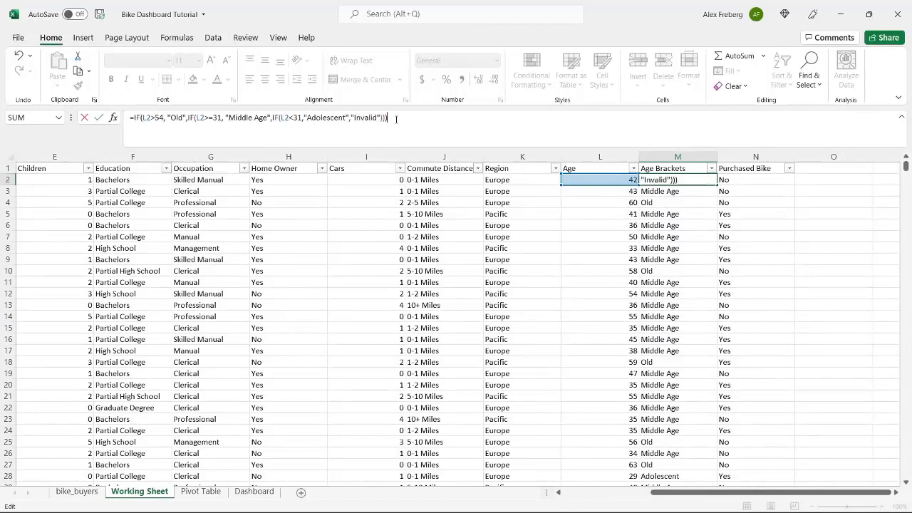
{"action": "key", "text": "Return"}
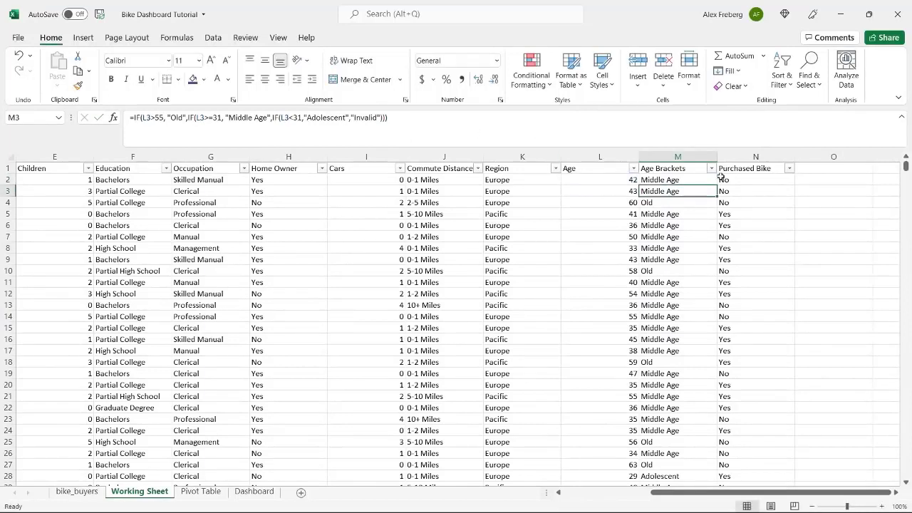
Fill the M2 formula with the 54 threshold down the Age Brackets column and review the column's distinct filter values
{"action": "left_click", "coordinate": [712, 178]}
{"action": "double_click", "coordinate": [715, 183]}
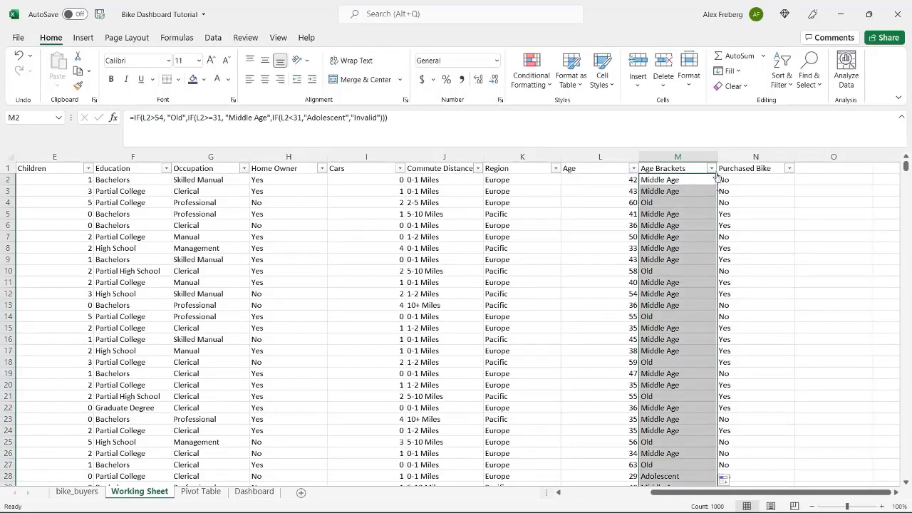
{"action": "left_click", "coordinate": [711, 168]}
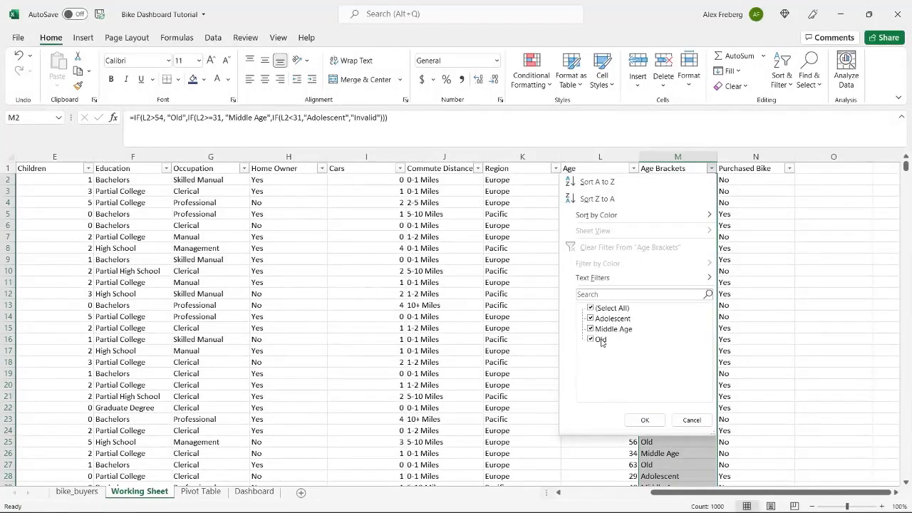
{"action": "left_click", "coordinate": [688, 420]}
{"action": "left_click", "coordinate": [675, 328]}
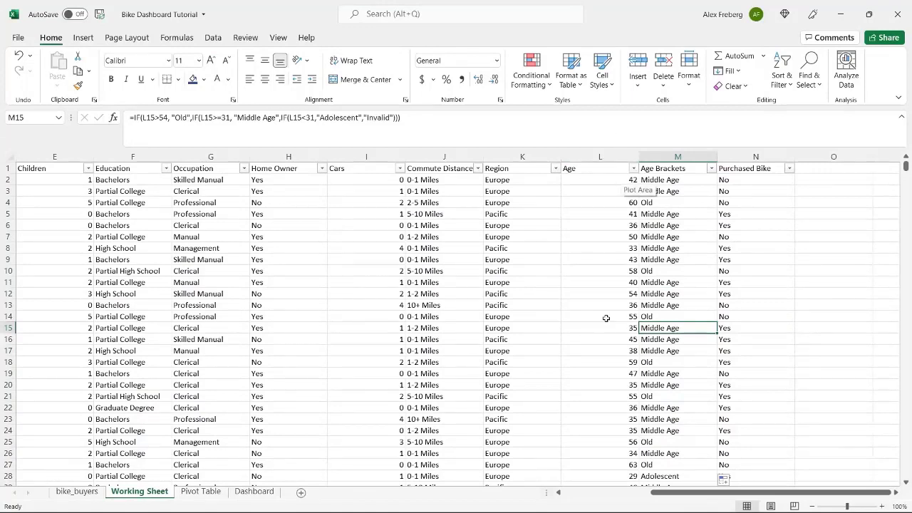
{"action": "left_click", "coordinate": [688, 168]}
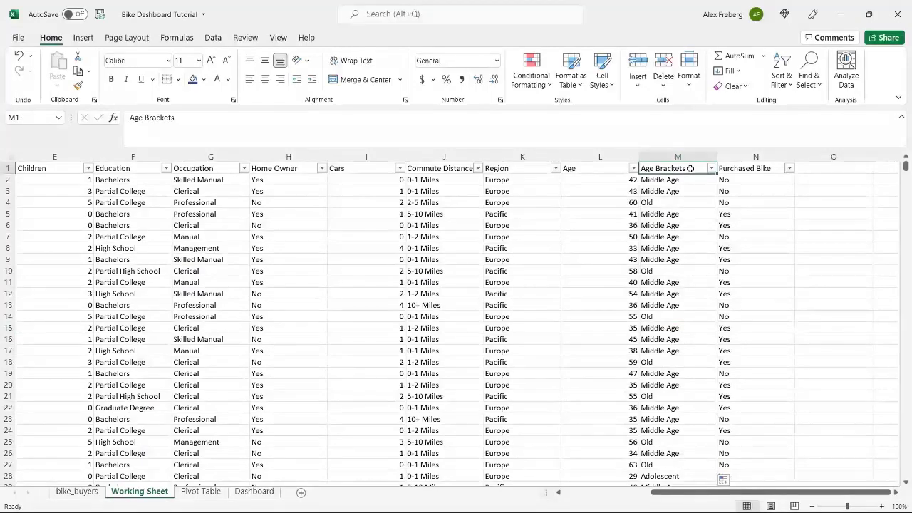
{"action": "left_click", "coordinate": [789, 170]}
{"action": "left_click", "coordinate": [855, 316]}
Correct the garbled column header in cell B1 to "Marital Status"
{"action": "left_click_drag", "start_coordinate": [746, 497], "coordinate": [653, 499]}
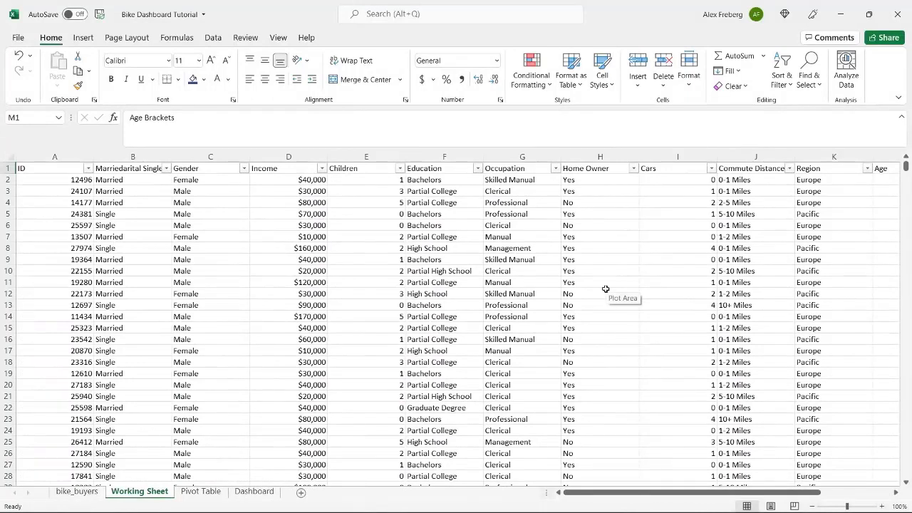
{"action": "left_click", "coordinate": [142, 169]}
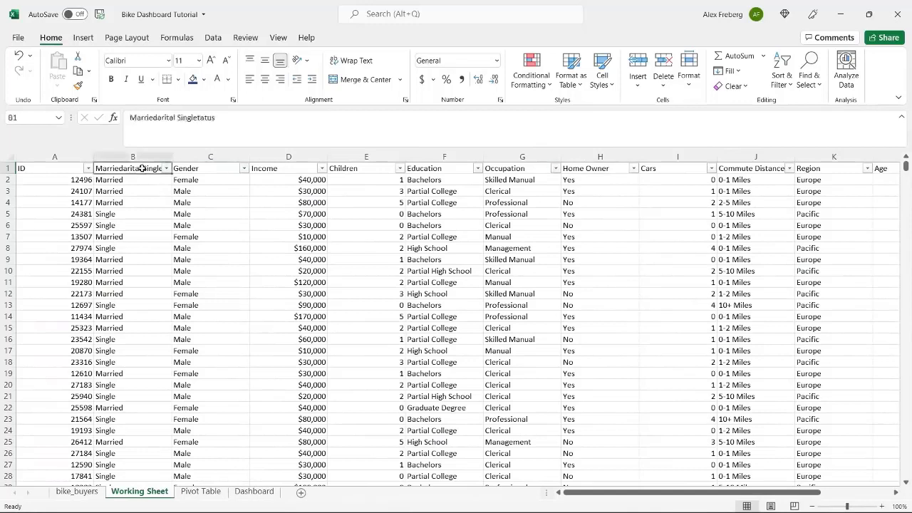
{"action": "left_click", "coordinate": [232, 118]}
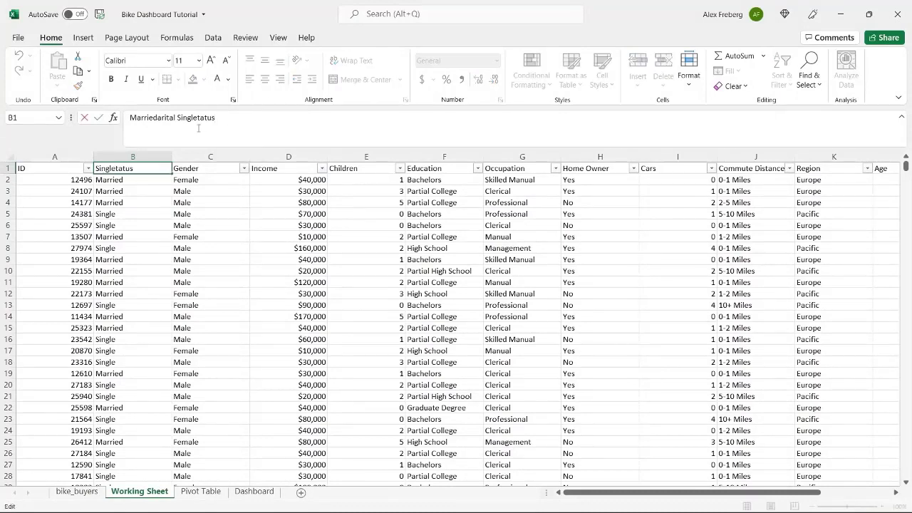
{"action": "double_click", "coordinate": [137, 117]}
{"action": "double_click", "coordinate": [196, 117]}
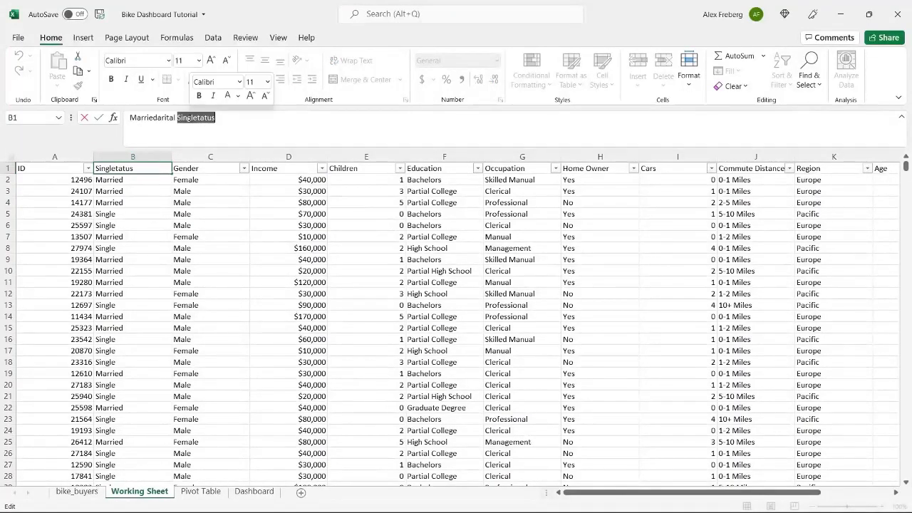
{"action": "left_click", "coordinate": [230, 122]}
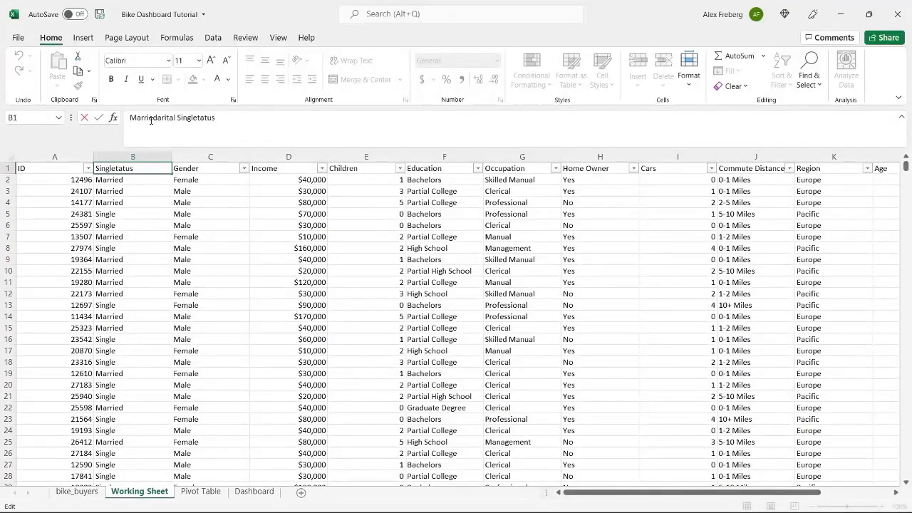
{"action": "left_click_drag", "start_coordinate": [157, 117], "coordinate": [112, 122]}
{"action": "left_click_drag", "start_coordinate": [182, 119], "coordinate": [75, 108]}
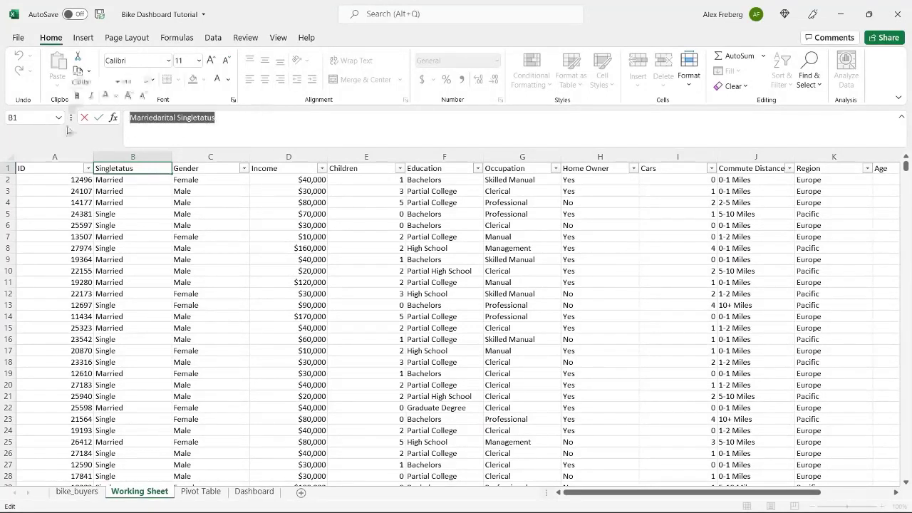
{"action": "type", "text": "Marital"}
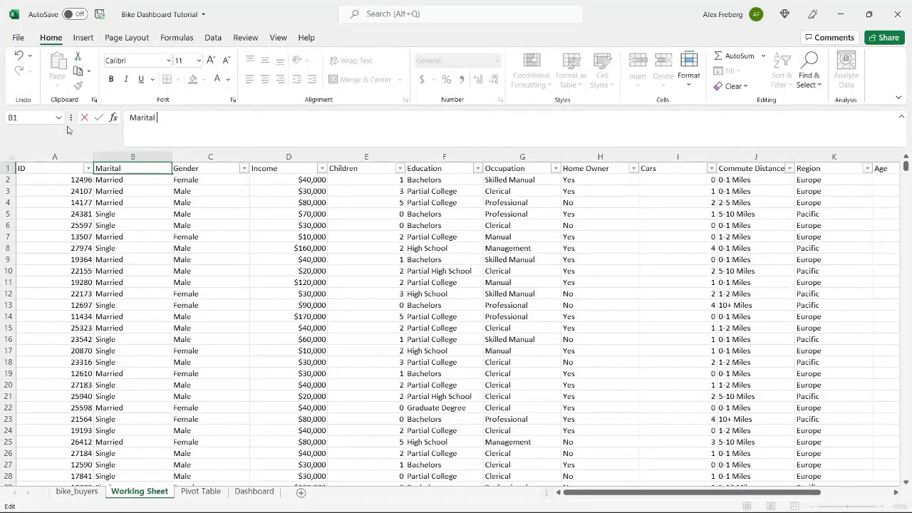
{"action": "type", "text": " Status"}
{"action": "left_click", "coordinate": [142, 193]}
{"action": "left_click", "coordinate": [325, 236]}
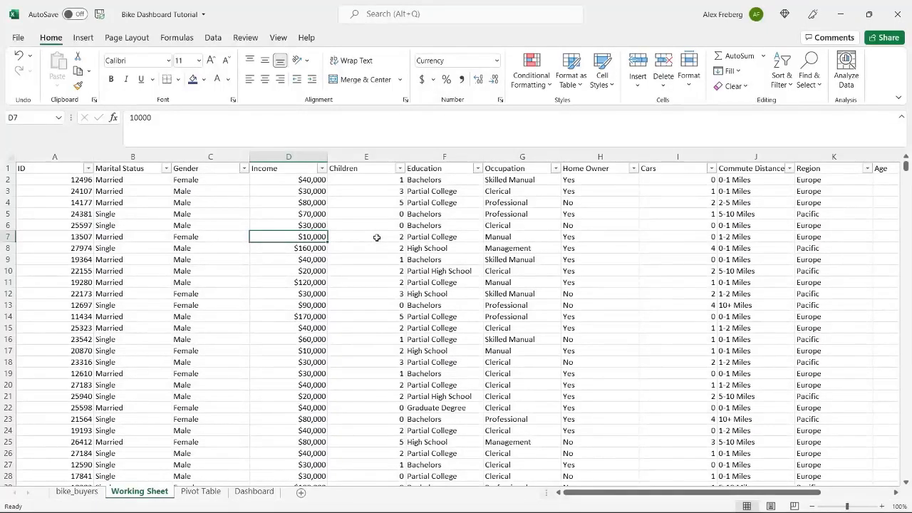
Look at the original data on the bike_buyers sheet for comparison and return to the Working Sheet
{"action": "left_click", "coordinate": [376, 237]}
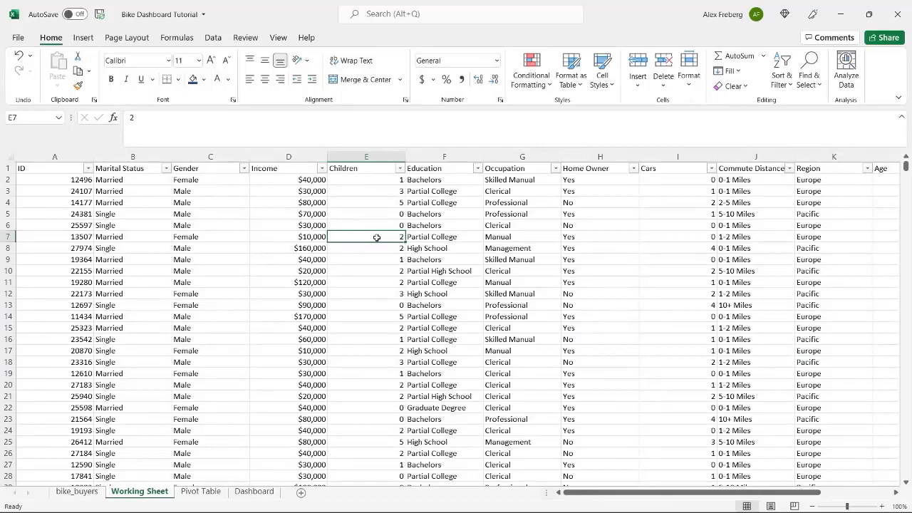
{"action": "left_click", "coordinate": [79, 491]}
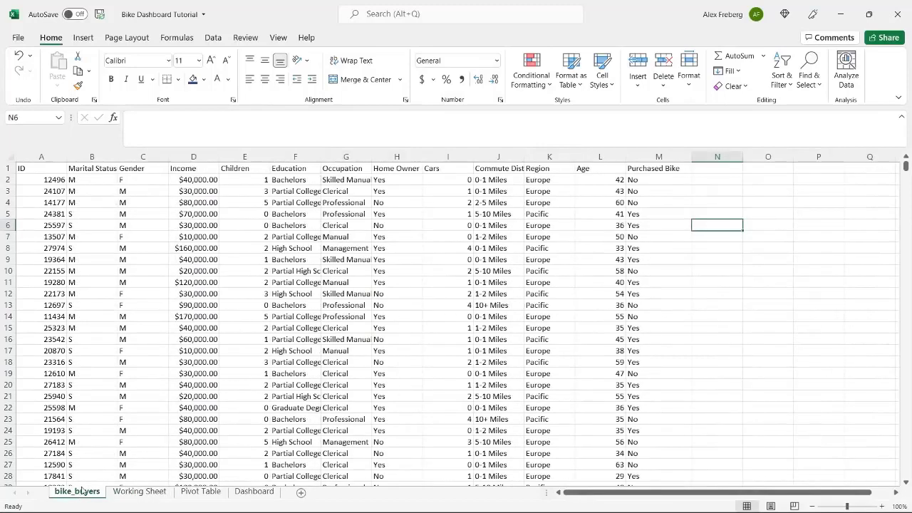
{"action": "left_click", "coordinate": [132, 494]}
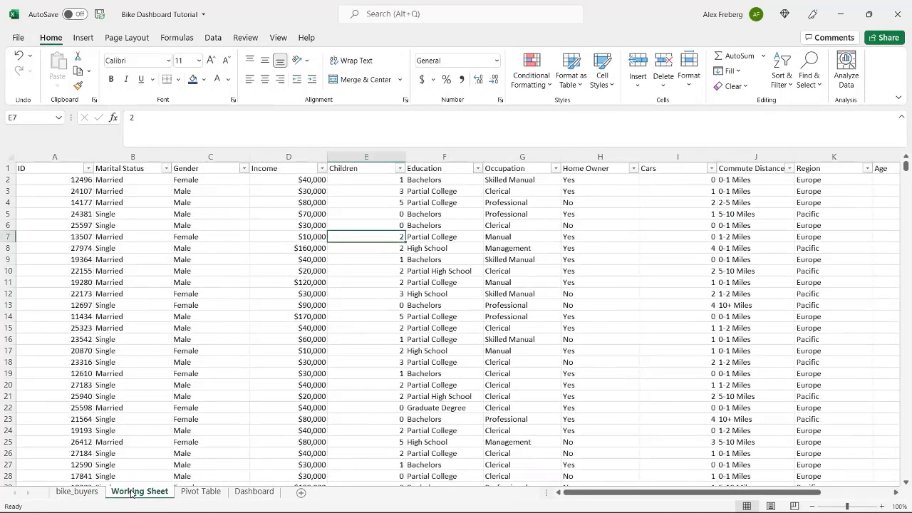
Clear the "Pivot" placeholder text from cell A1 of the Pivot Table sheet
{"action": "left_click", "coordinate": [202, 492]}
{"action": "left_click", "coordinate": [44, 162]}
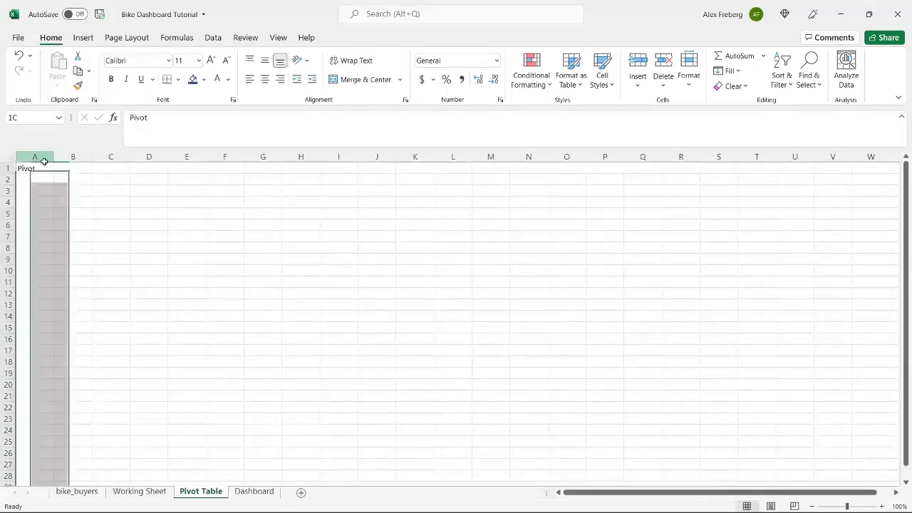
{"action": "left_click", "coordinate": [37, 168]}
{"action": "key", "text": "Delete"}
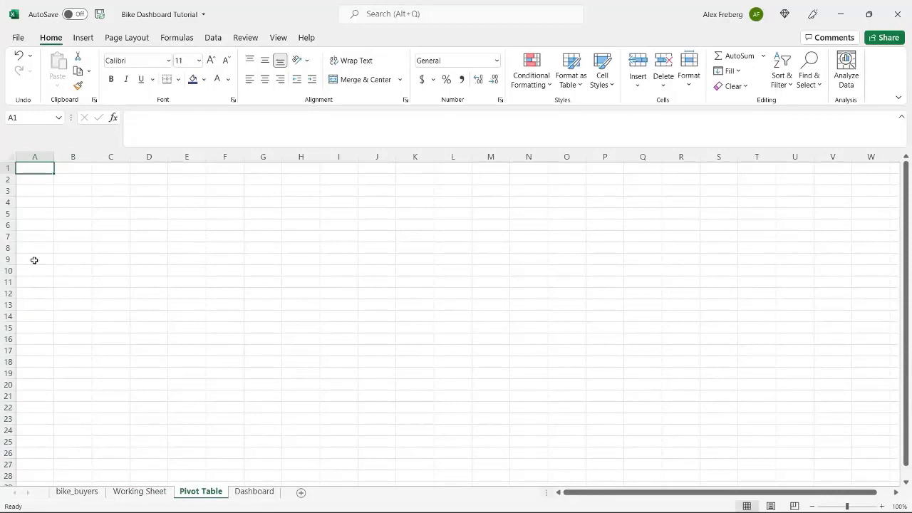
Insert a pivot table at cell A3 of the Pivot Table sheet, using Working Sheet range A1:N1001 as its source
{"action": "left_click", "coordinate": [40, 191]}
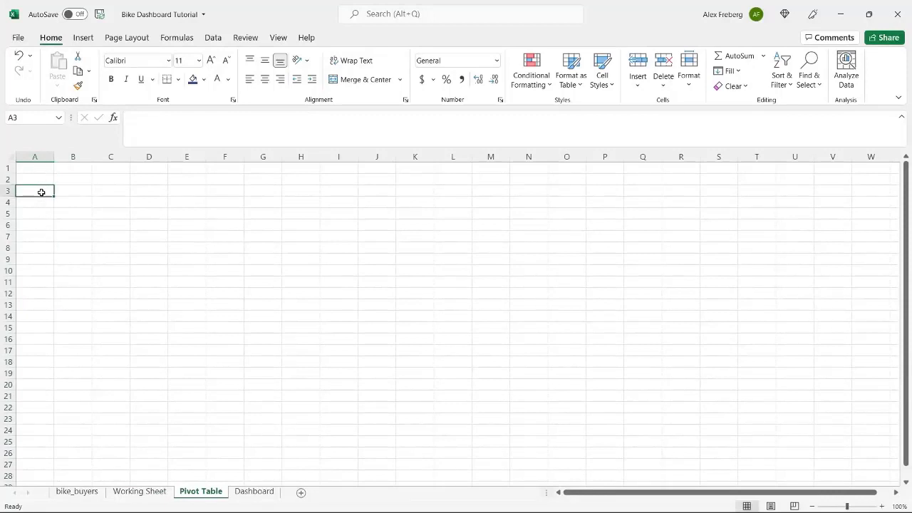
{"action": "left_click", "coordinate": [83, 36]}
{"action": "left_click", "coordinate": [32, 61]}
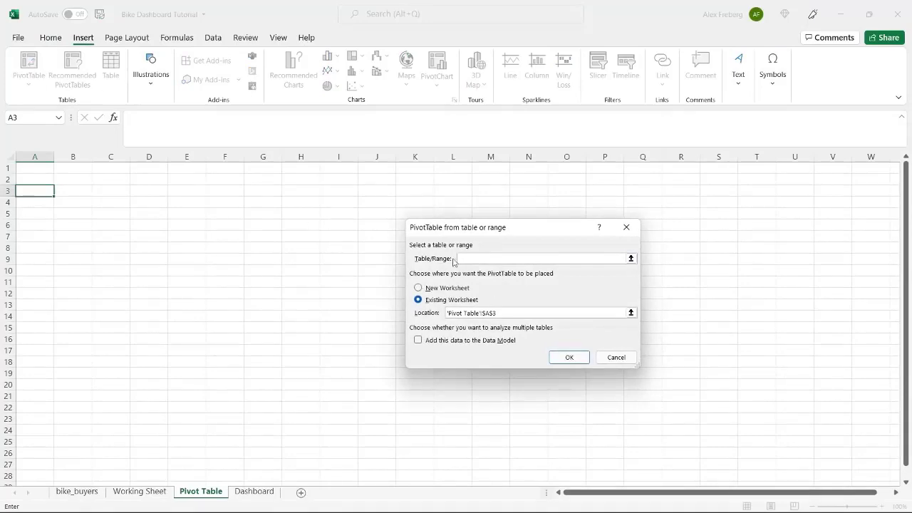
{"action": "left_click", "coordinate": [140, 491]}
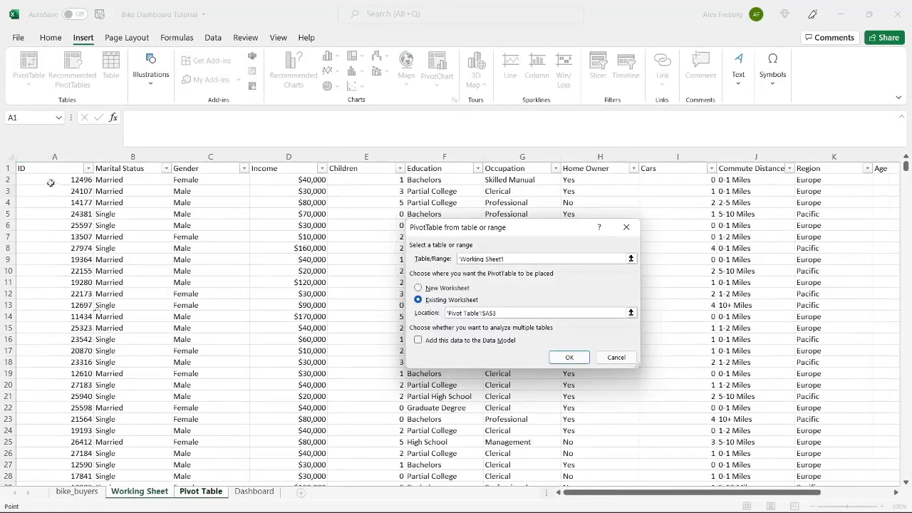
{"action": "left_click", "coordinate": [31, 169]}
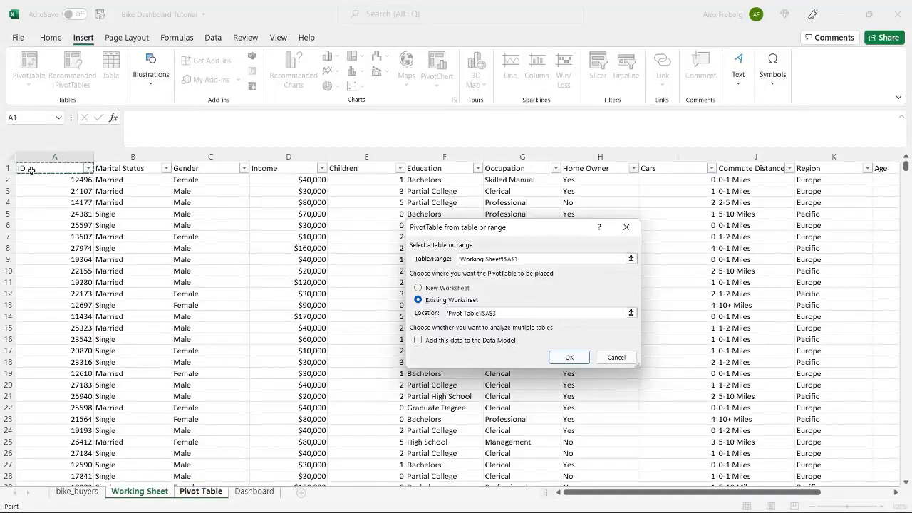
{"action": "key", "text": "ctrl+shift+End"}
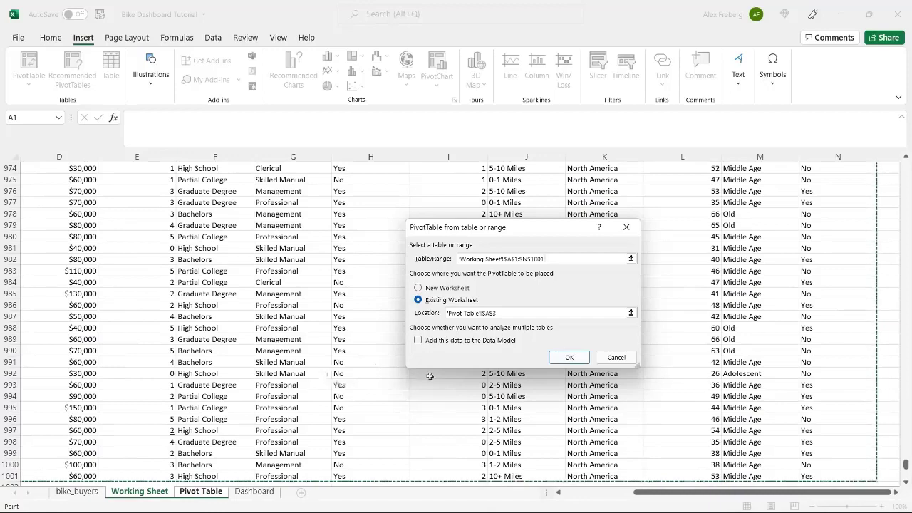
{"action": "left_click", "coordinate": [570, 358]}
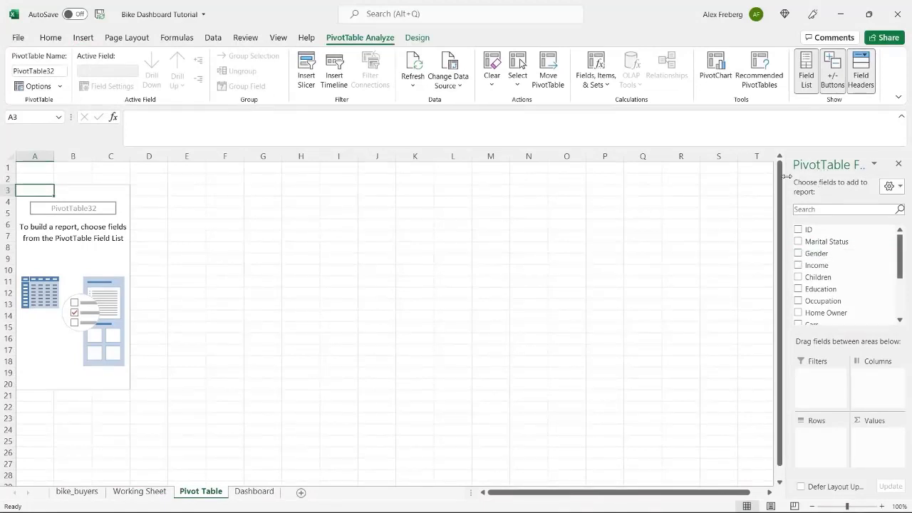
Widen the field list, then add Income as the pivot table's values and Gender as its rows
{"action": "left_click_drag", "start_coordinate": [787, 176], "coordinate": [699, 178]}
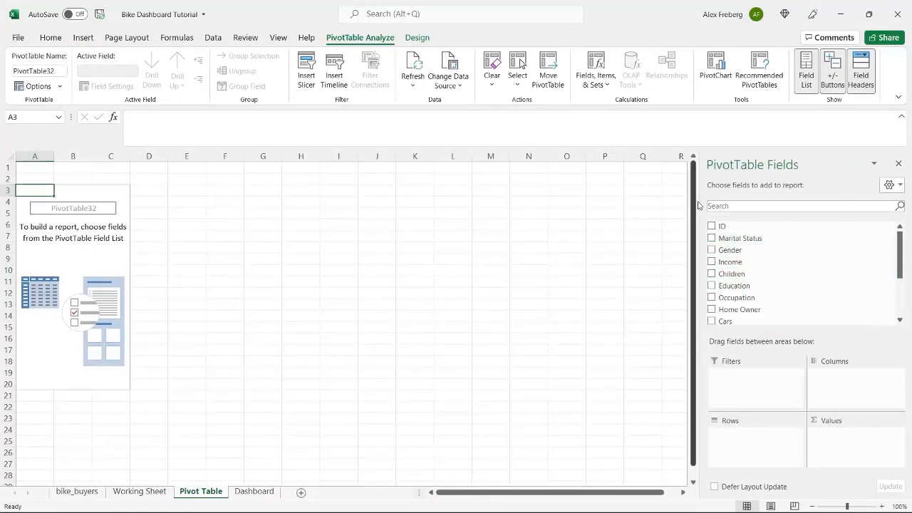
{"action": "left_click_drag", "start_coordinate": [698, 201], "coordinate": [766, 193]}
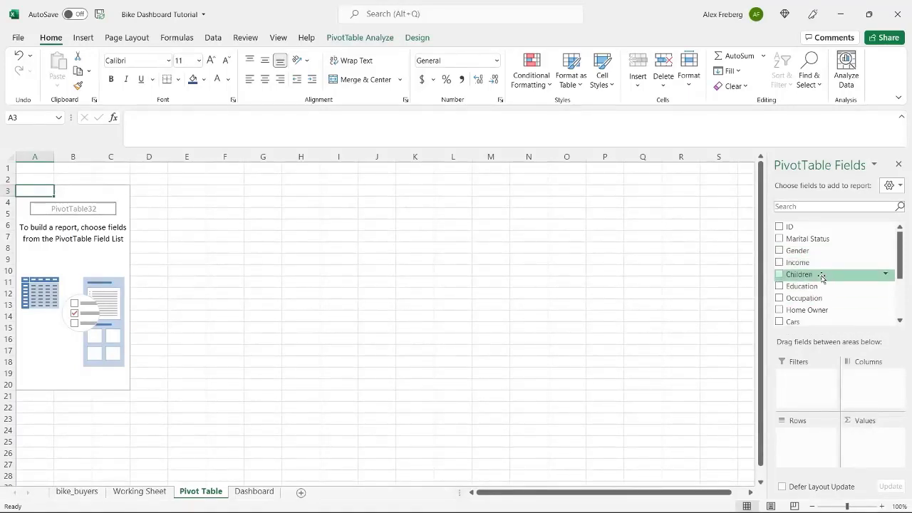
{"action": "left_click_drag", "start_coordinate": [822, 262], "coordinate": [868, 440]}
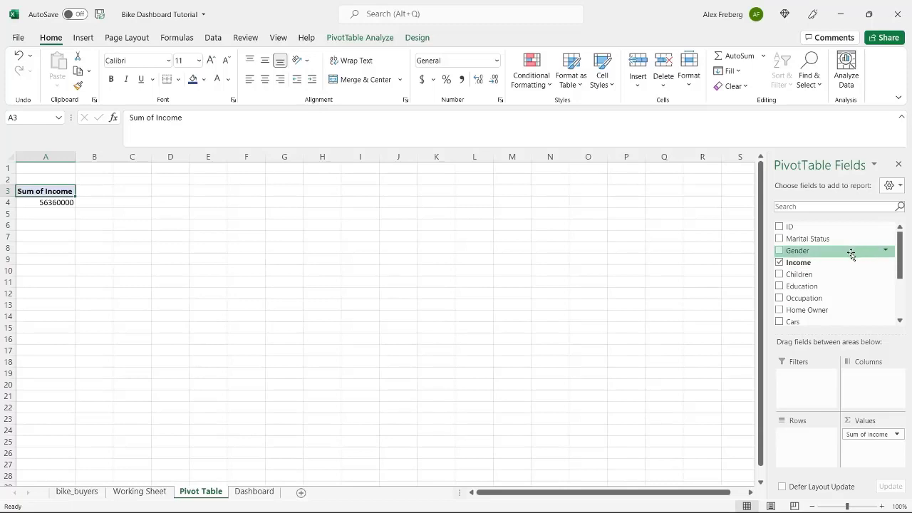
{"action": "left_click_drag", "start_coordinate": [851, 254], "coordinate": [805, 431]}
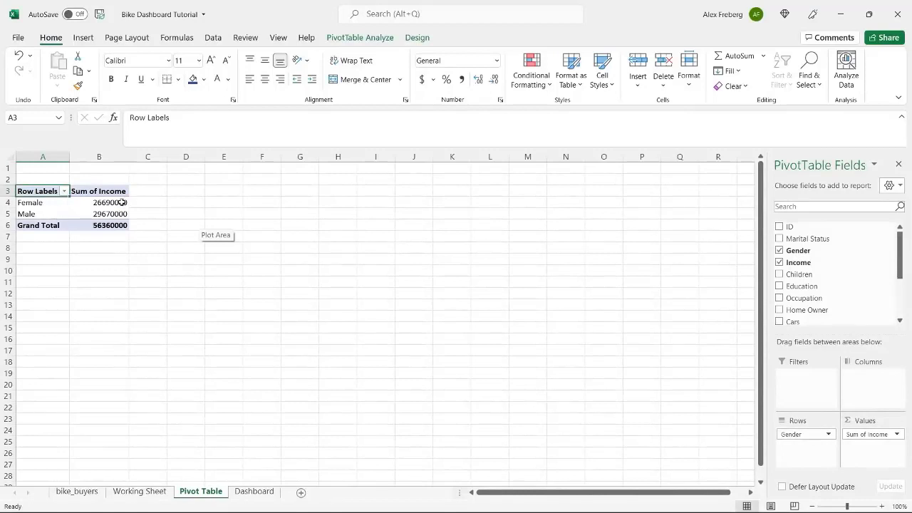
Summarize the pivot table's Income value field by Average
{"action": "left_click", "coordinate": [896, 434]}
{"action": "left_click", "coordinate": [878, 419]}
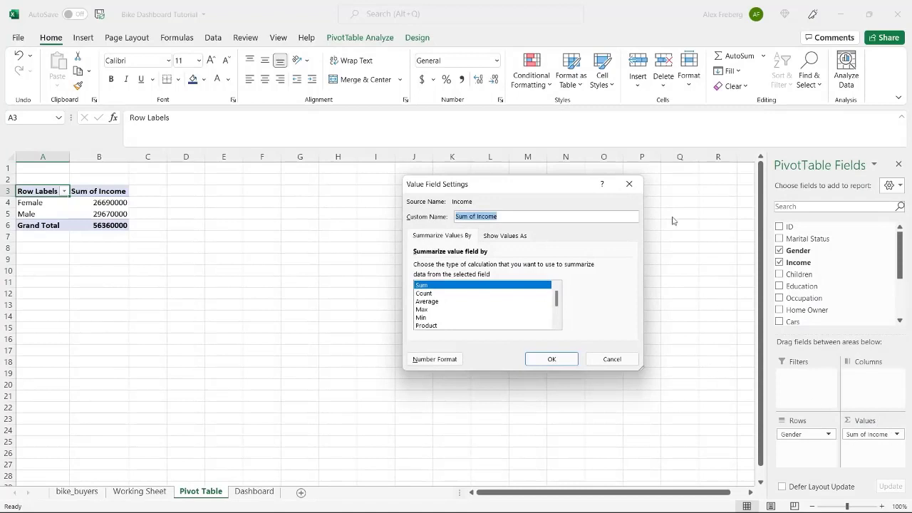
{"action": "left_click", "coordinate": [629, 184]}
{"action": "left_click", "coordinate": [897, 434]}
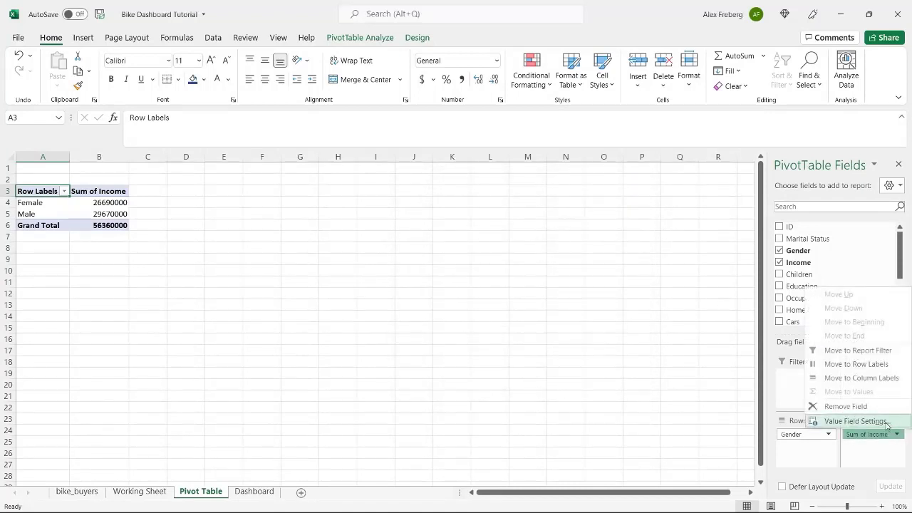
{"action": "left_click", "coordinate": [855, 421]}
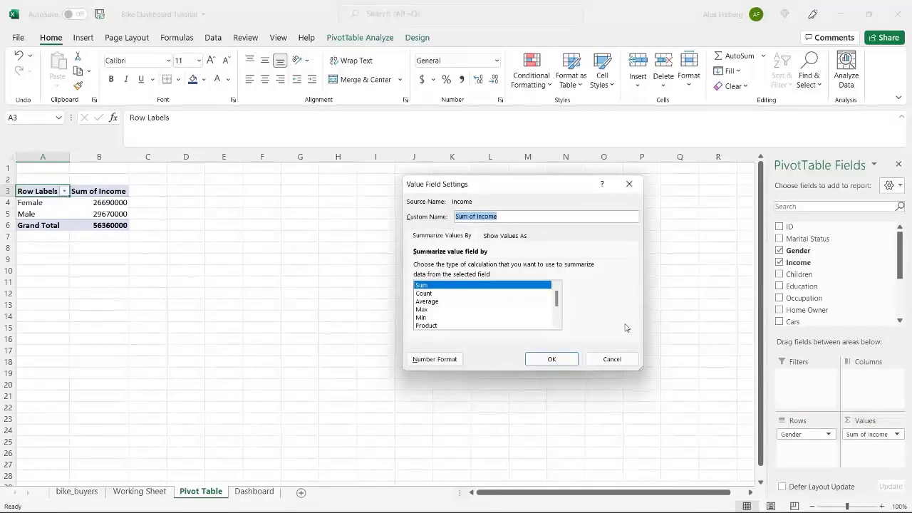
{"action": "left_click", "coordinate": [491, 301]}
{"action": "left_click", "coordinate": [550, 359]}
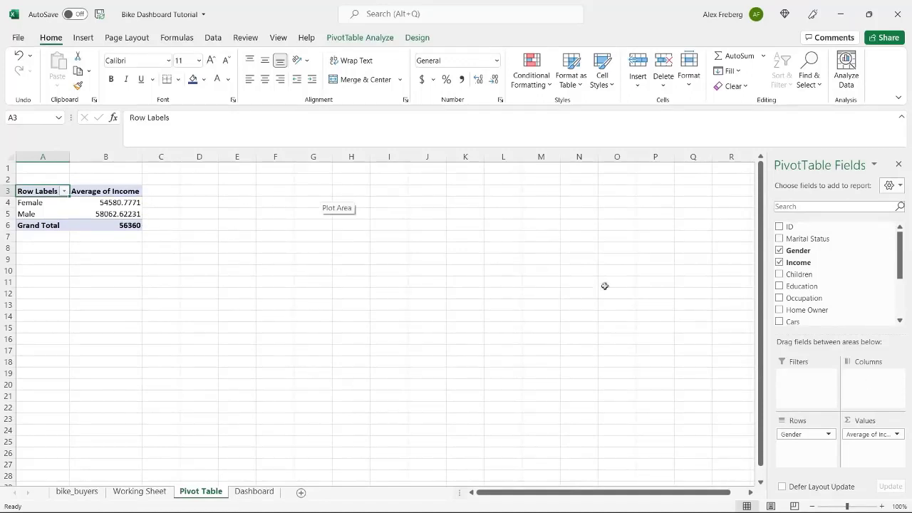
Add Purchased Bike as the pivot table's column field
{"action": "left_click_drag", "start_coordinate": [819, 298], "coordinate": [843, 288]}
{"action": "scroll", "coordinate": [902, 265], "scroll_direction": "down", "scroll_amount": 3}
{"action": "left_click_drag", "start_coordinate": [828, 302], "coordinate": [885, 394]}
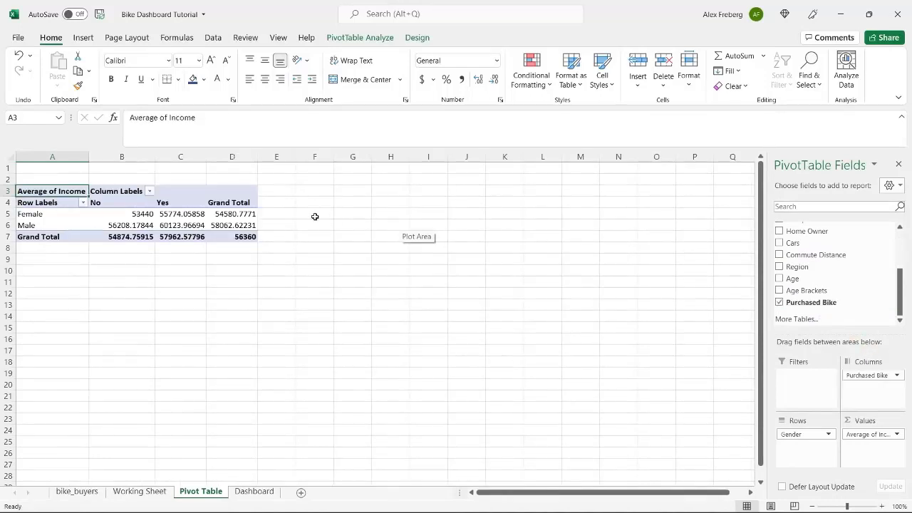
Compare the average incomes of females and males who did and did not purchase a bike
{"action": "left_click", "coordinate": [105, 202]}
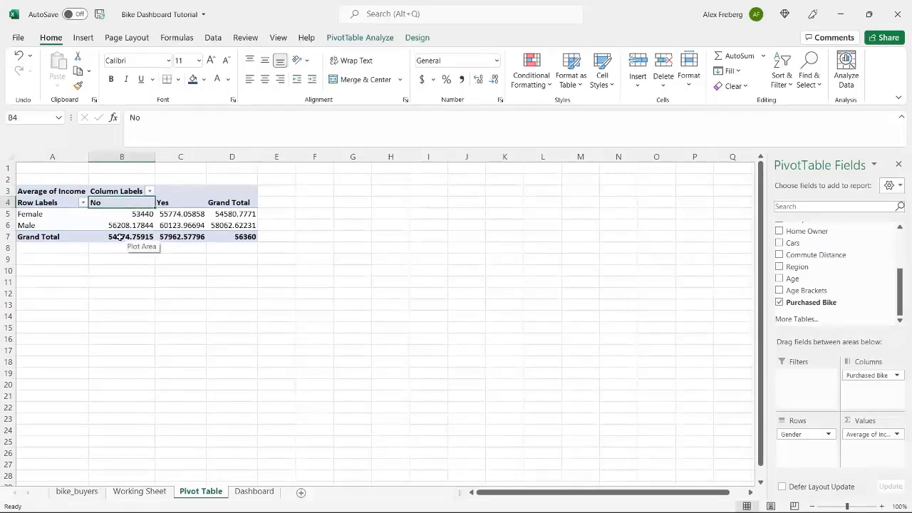
{"action": "left_click", "coordinate": [117, 215]}
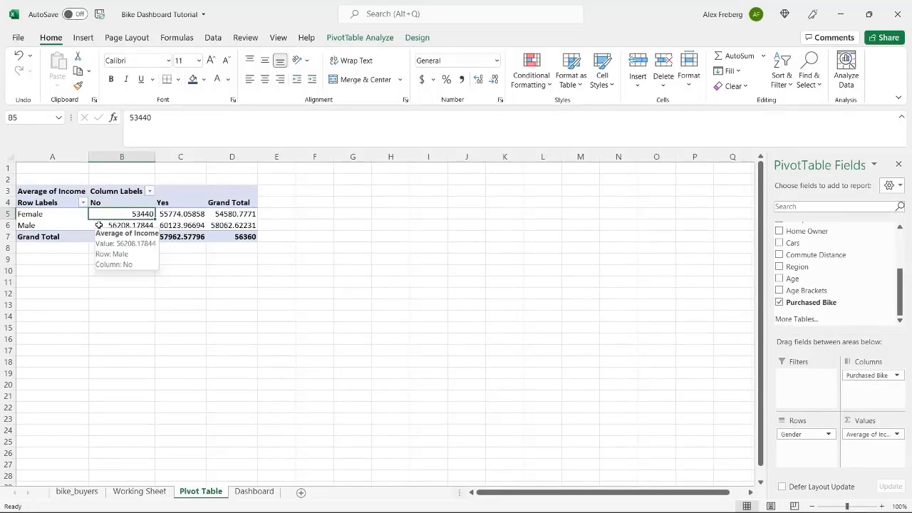
{"action": "left_click", "coordinate": [99, 225]}
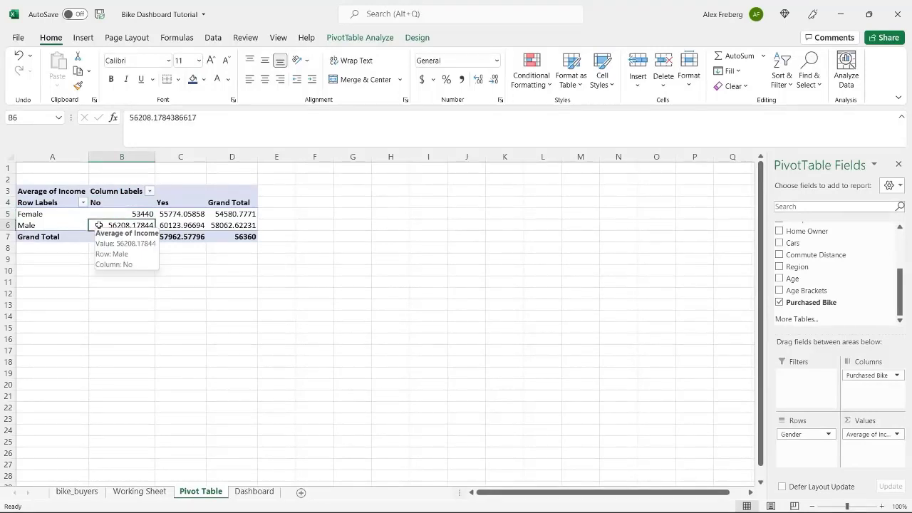
{"action": "left_click", "coordinate": [185, 202]}
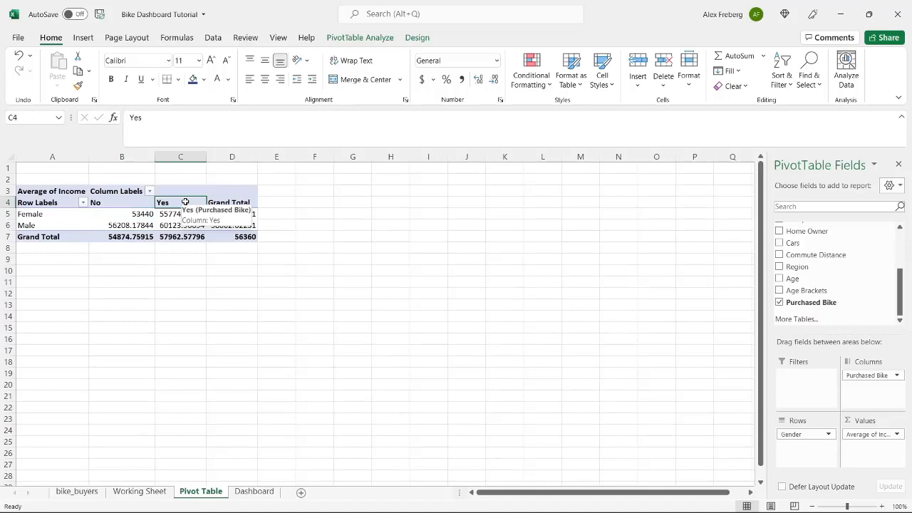
{"action": "left_click", "coordinate": [184, 213]}
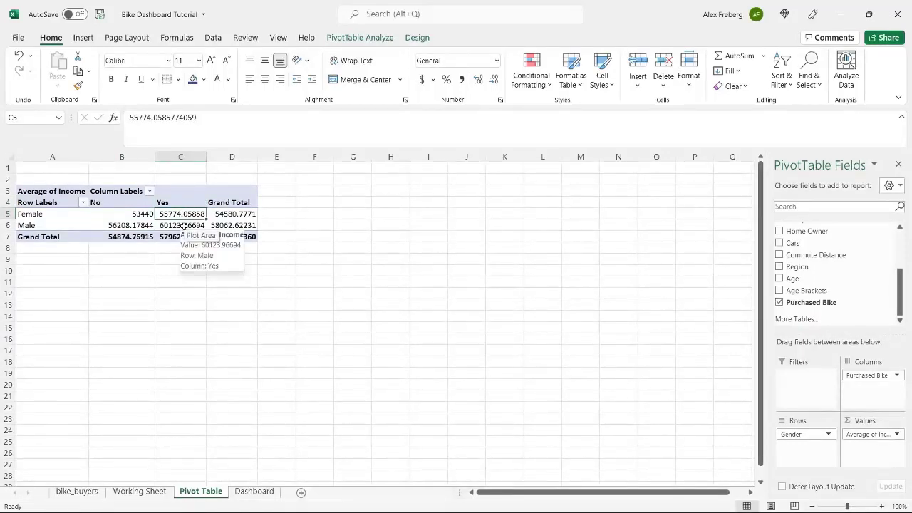
{"action": "left_click", "coordinate": [184, 225]}
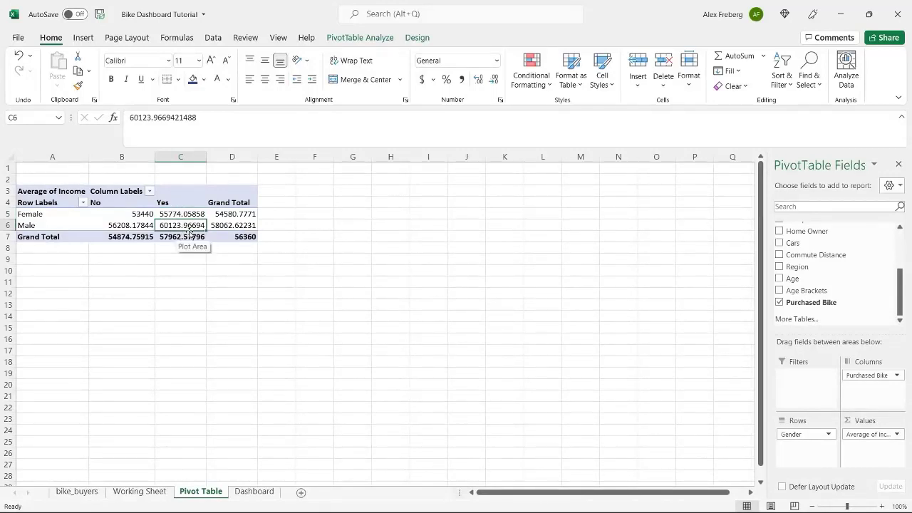
{"action": "left_click_drag", "start_coordinate": [131, 212], "coordinate": [167, 223]}
{"action": "left_click", "coordinate": [134, 214]}
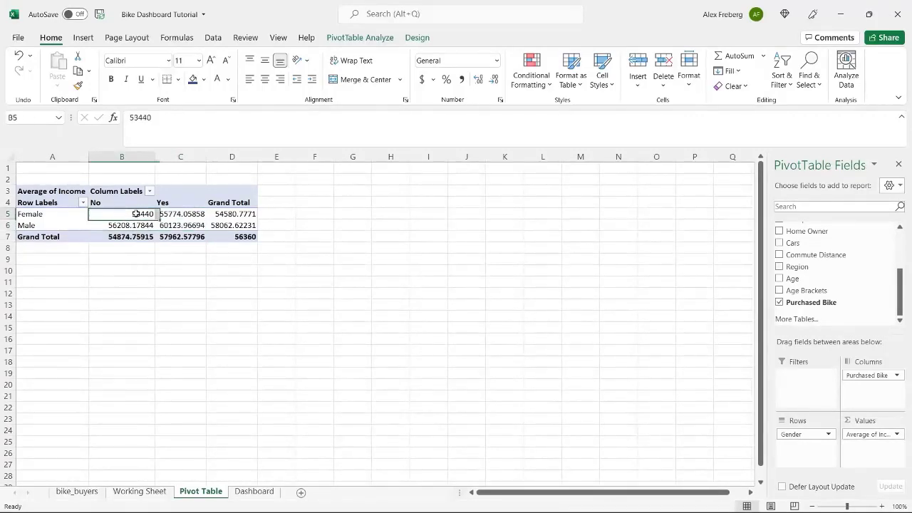
{"action": "left_click", "coordinate": [128, 226]}
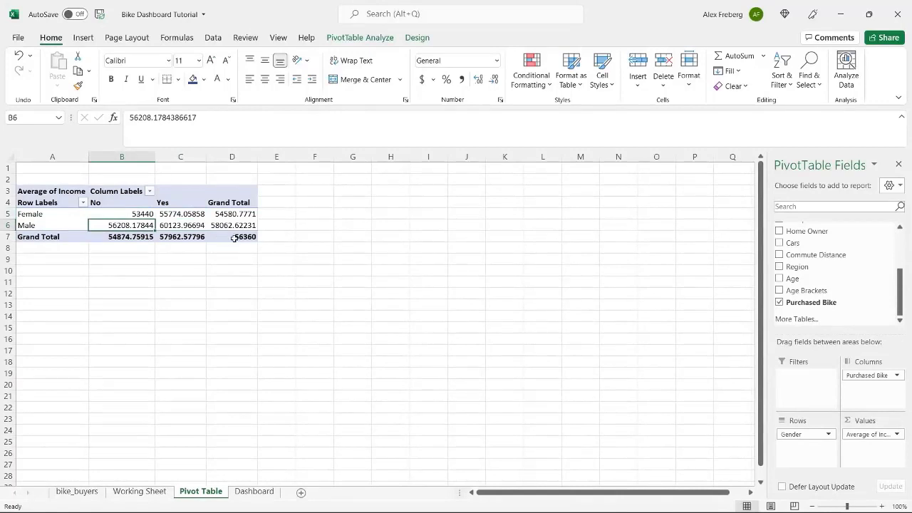
{"action": "left_click", "coordinate": [241, 227]}
{"action": "left_click", "coordinate": [148, 217]}
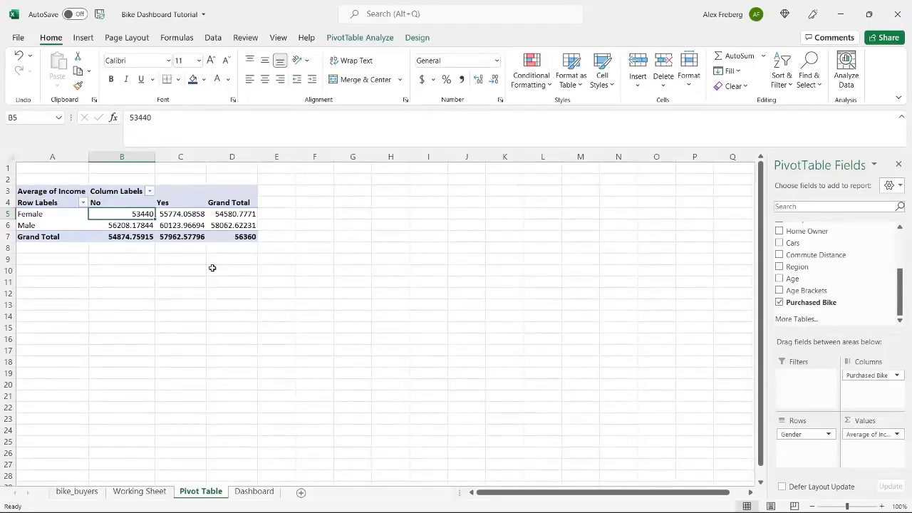
{"action": "left_click", "coordinate": [170, 225]}
{"action": "left_click", "coordinate": [171, 270]}
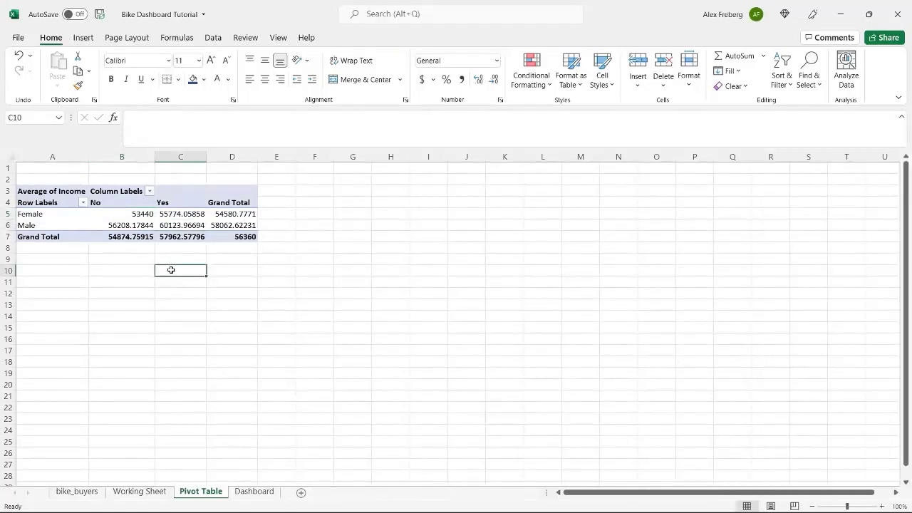
{"action": "double_click", "coordinate": [131, 215]}
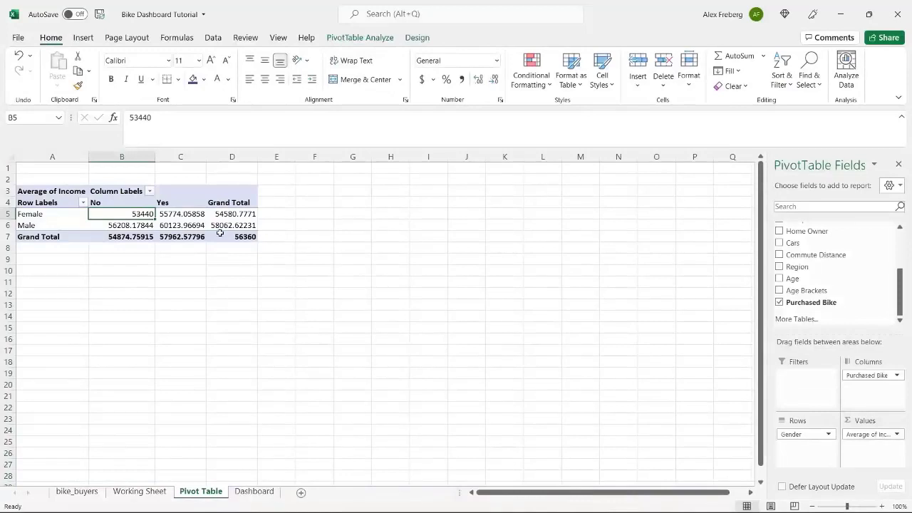
Preview the column chart variants, insert a Clustered Column chart from the pivot table, and place it beside the table over columns F to M
{"action": "left_click", "coordinate": [179, 214]}
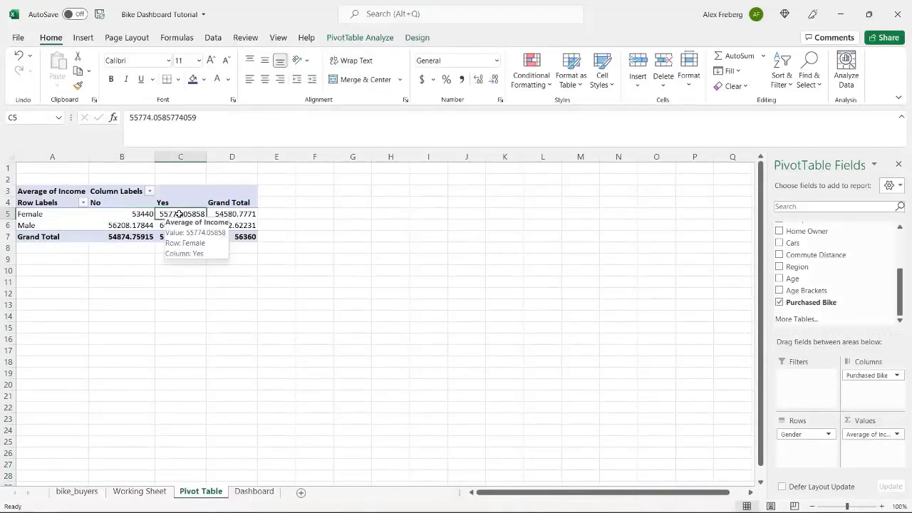
{"action": "left_click", "coordinate": [82, 39]}
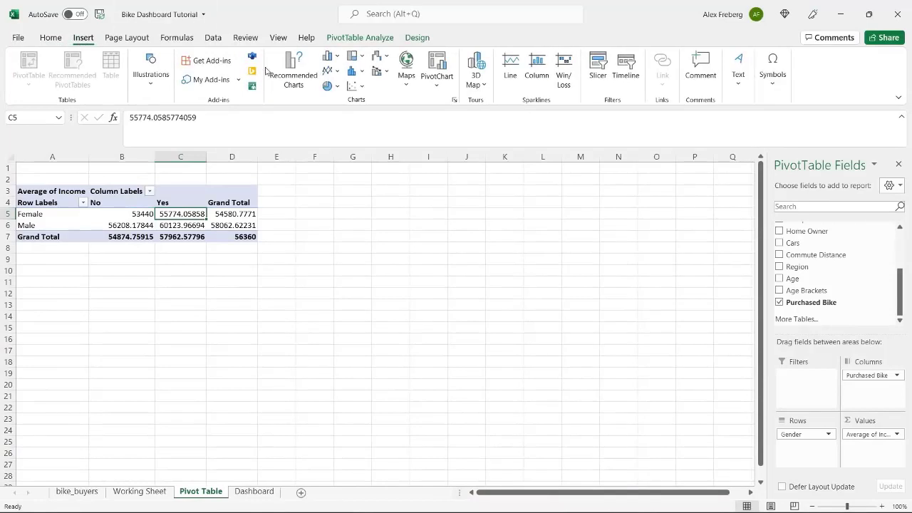
{"action": "left_click", "coordinate": [288, 75]}
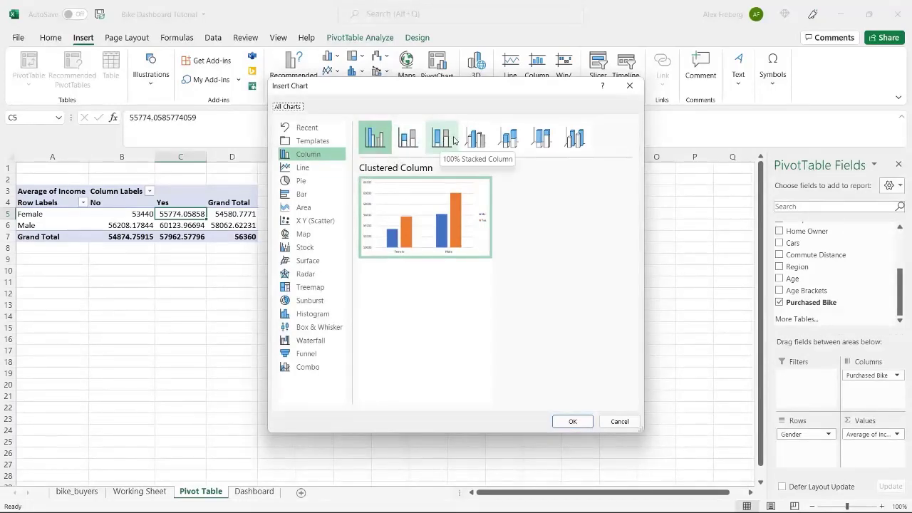
{"action": "left_click", "coordinate": [408, 139]}
{"action": "left_click", "coordinate": [441, 137]}
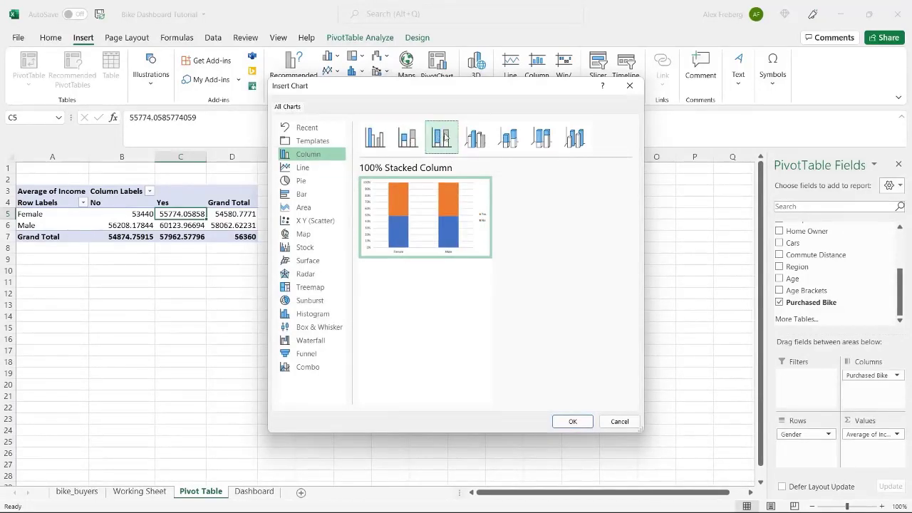
{"action": "left_click", "coordinate": [475, 137]}
{"action": "left_click", "coordinate": [508, 138]}
{"action": "left_click", "coordinate": [541, 138]}
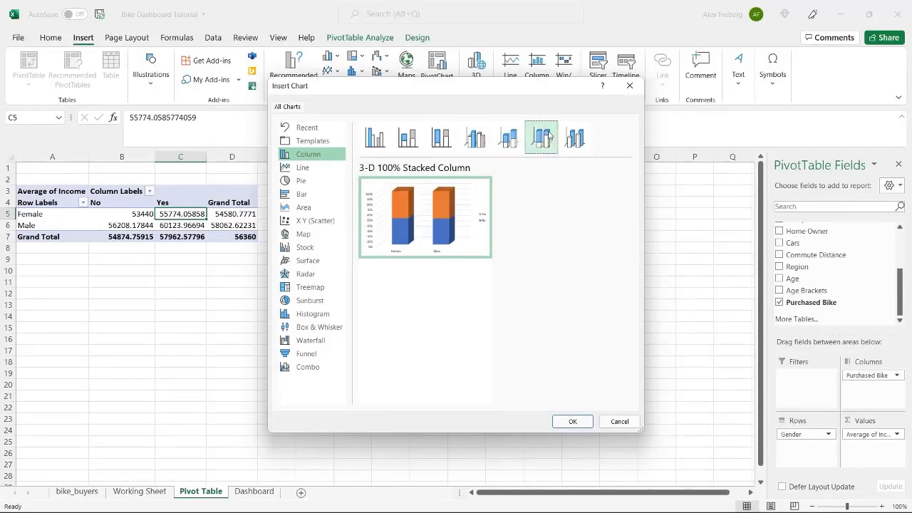
{"action": "left_click", "coordinate": [575, 138]}
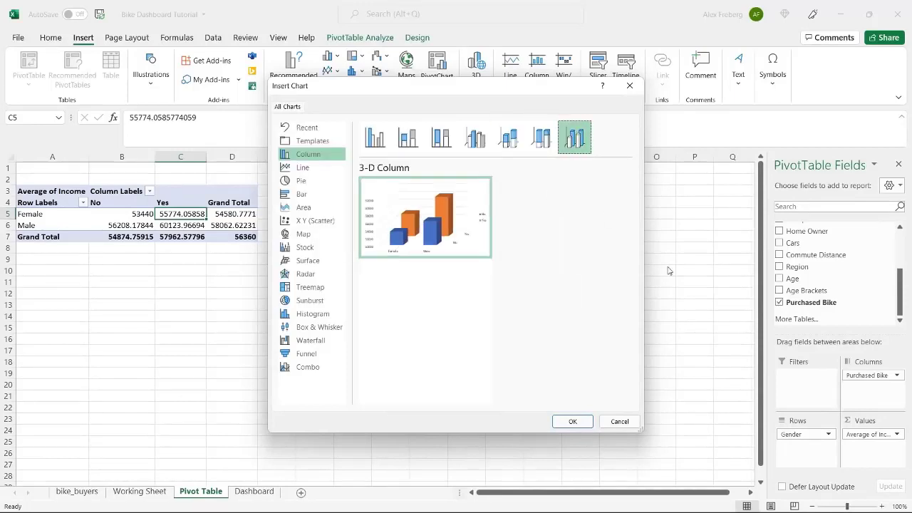
{"action": "left_click", "coordinate": [375, 137]}
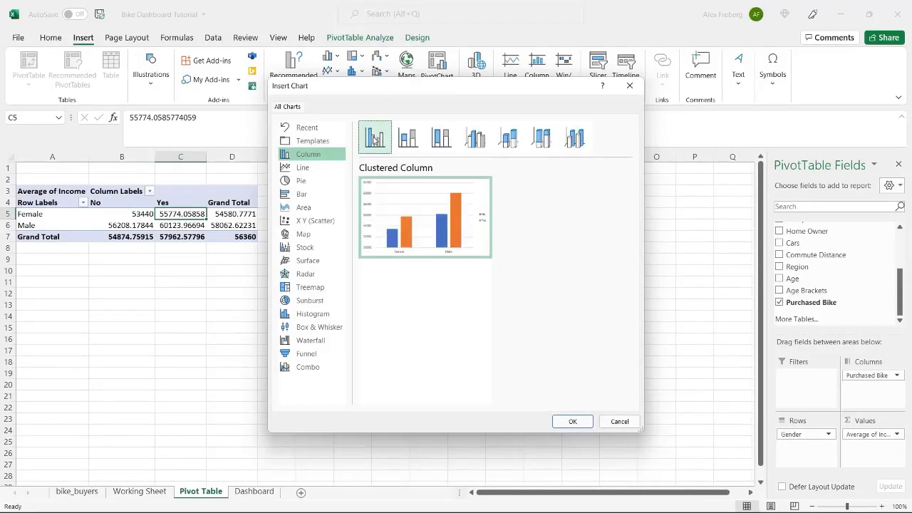
{"action": "left_click", "coordinate": [572, 422]}
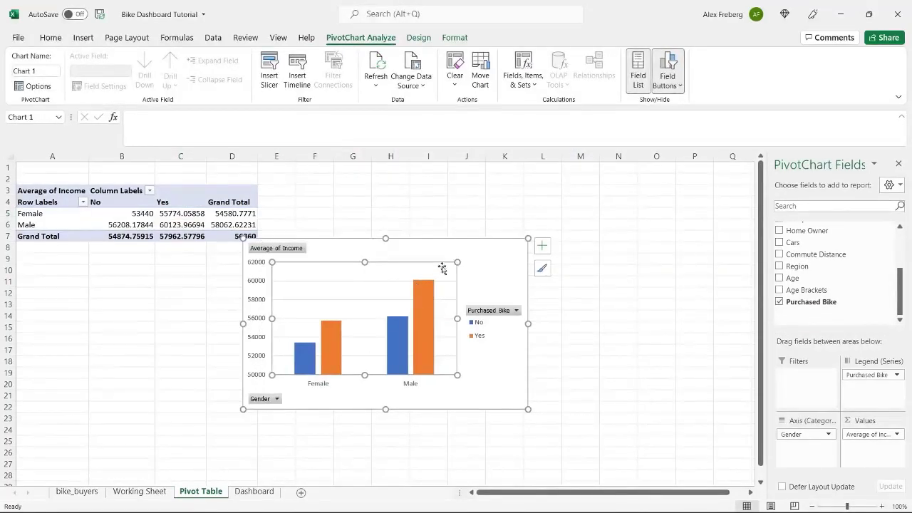
{"action": "left_click_drag", "start_coordinate": [468, 245], "coordinate": [527, 176]}
{"action": "mouse_move", "coordinate": [492, 258]}
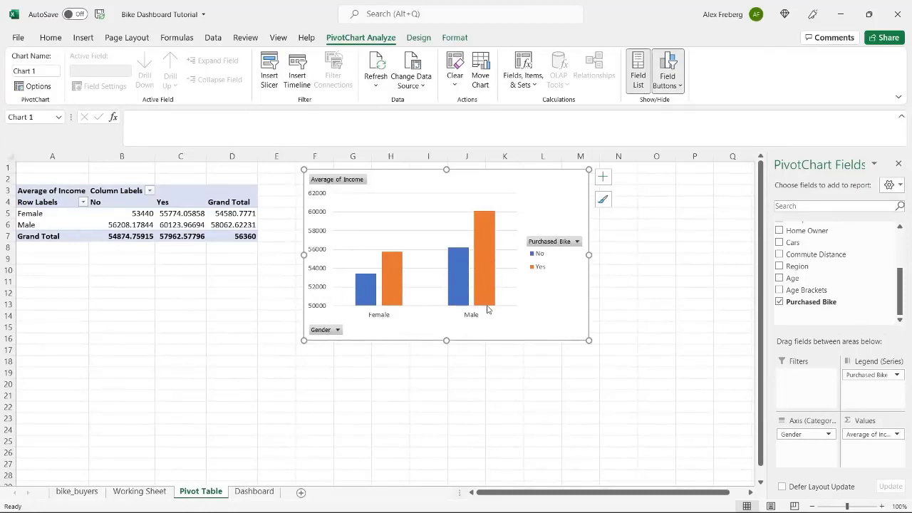
{"action": "left_click", "coordinate": [602, 200]}
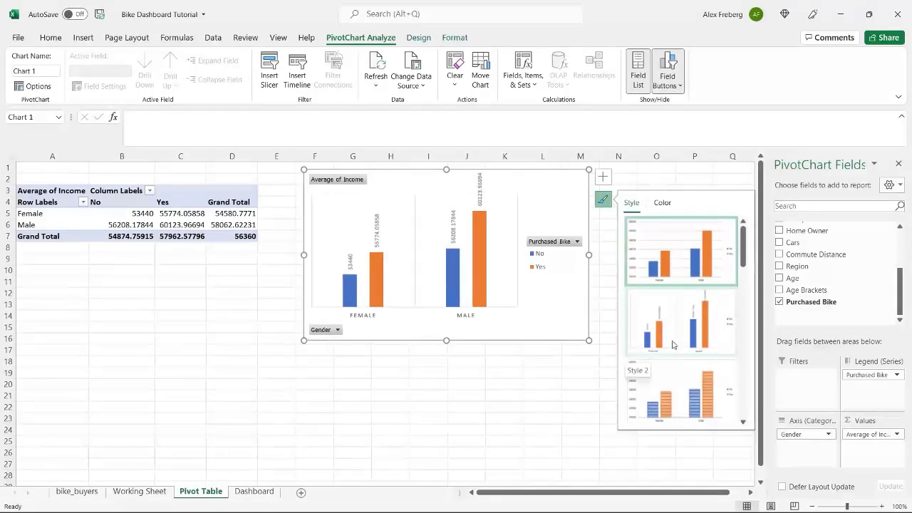
{"action": "scroll", "coordinate": [687, 370], "scroll_direction": "down", "scroll_amount": 3}
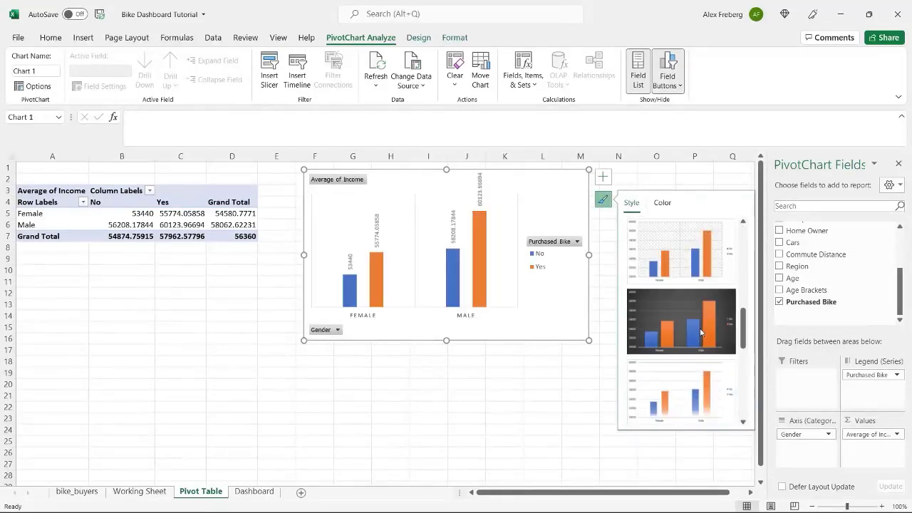
{"action": "scroll", "coordinate": [700, 332], "scroll_direction": "up", "scroll_amount": 3}
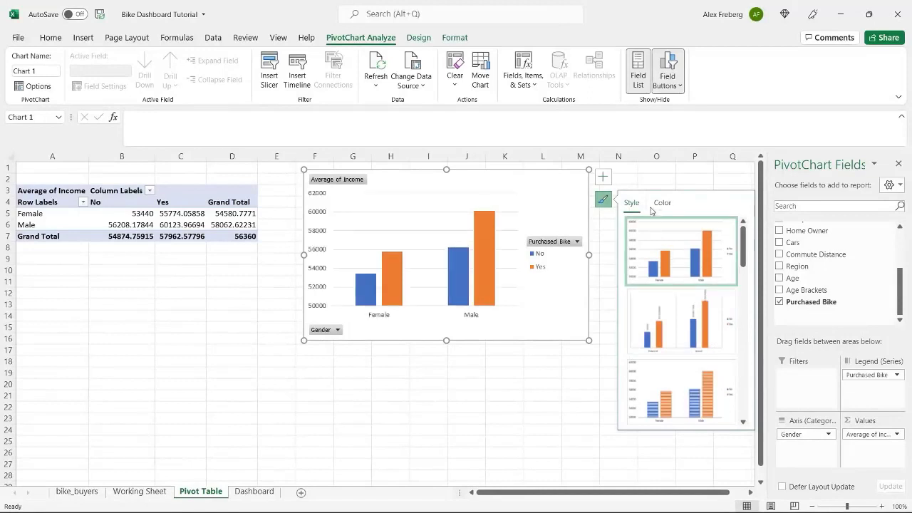
{"action": "left_click", "coordinate": [657, 204]}
Add axis titles to the chart, naming the vertical axis Income and the horizontal axis Gender
{"action": "left_click", "coordinate": [603, 177]}
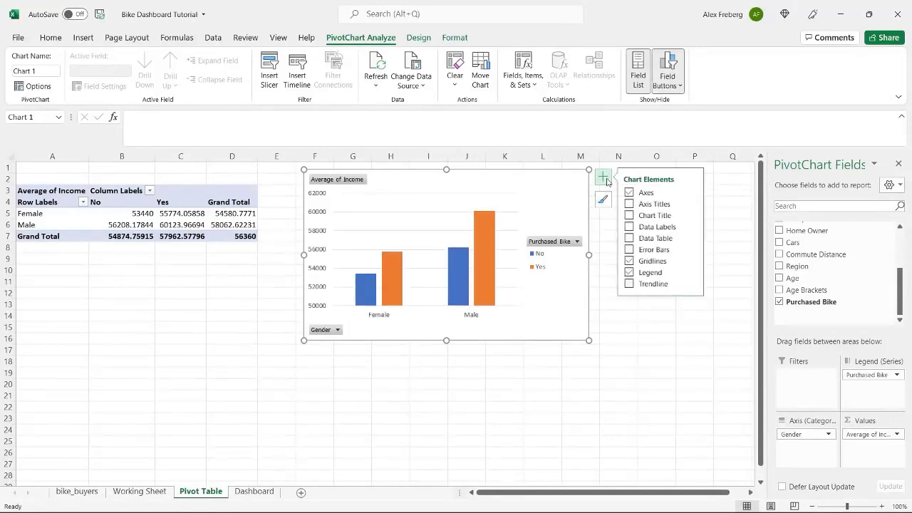
{"action": "left_click", "coordinate": [628, 204]}
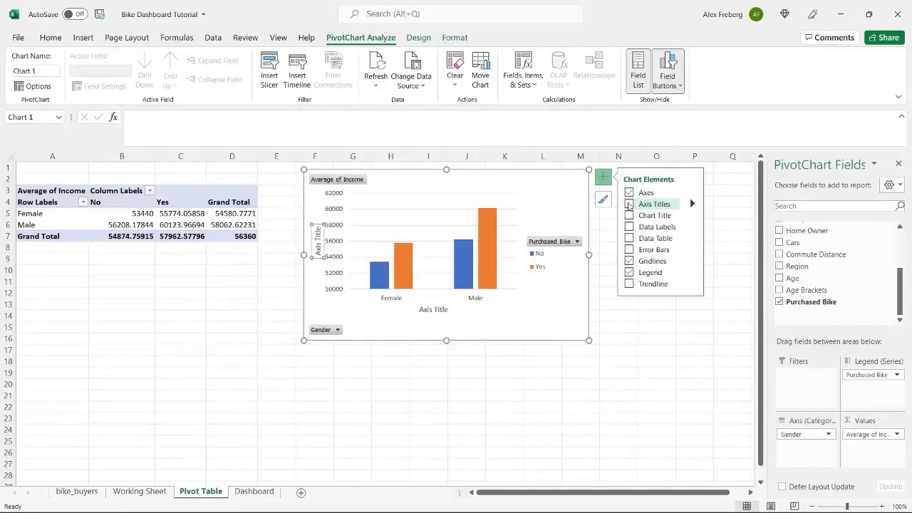
{"action": "left_click", "coordinate": [629, 205]}
{"action": "left_click", "coordinate": [319, 242]}
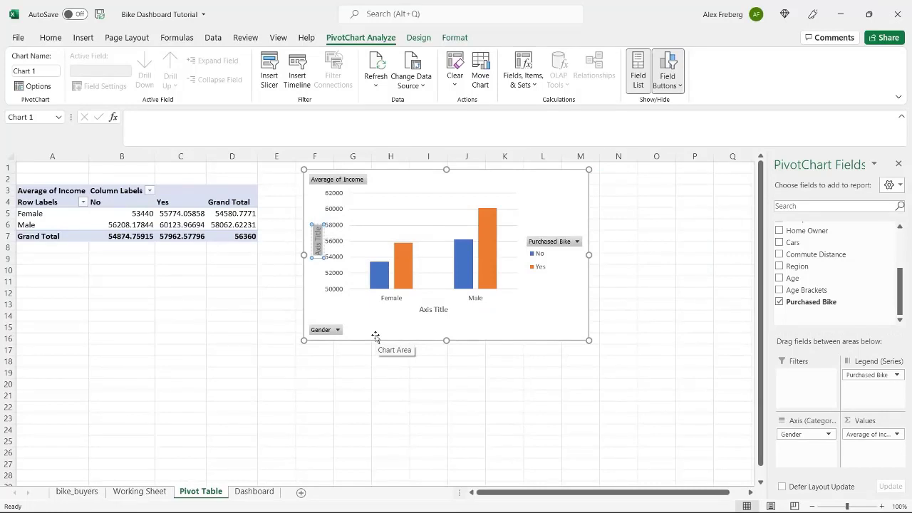
{"action": "type", "text": "Income"}
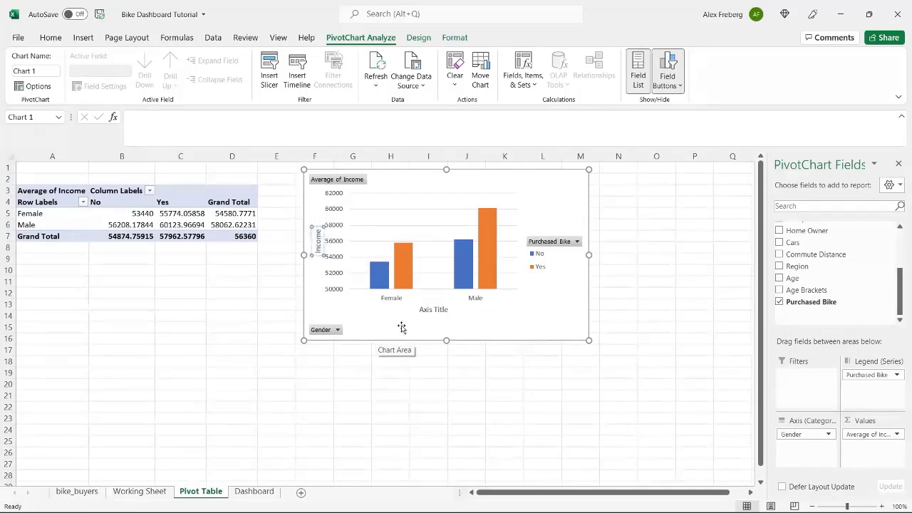
{"action": "double_click", "coordinate": [431, 310]}
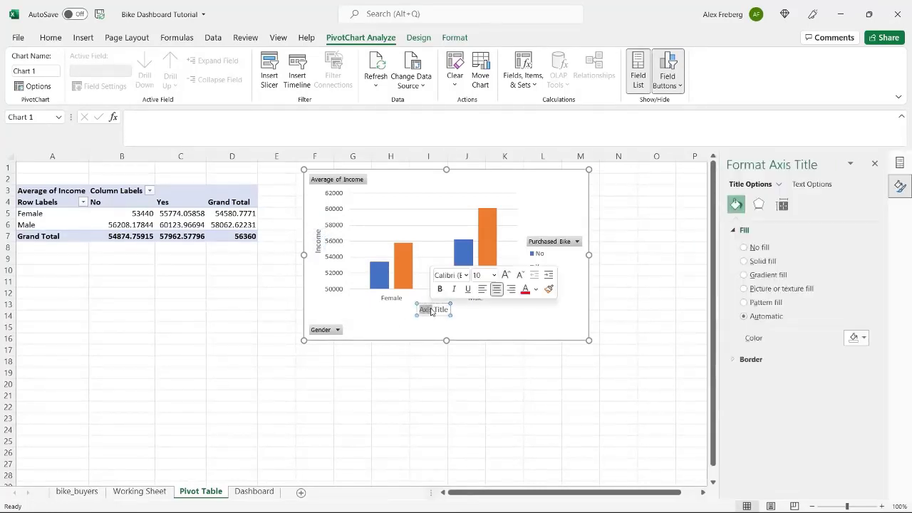
{"action": "type", "text": "Gen"}
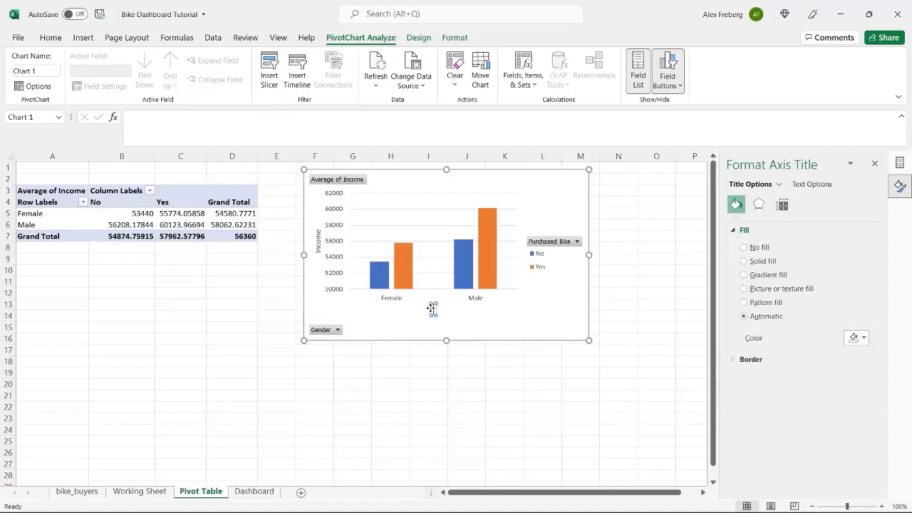
{"action": "type", "text": "der"}
{"action": "left_click", "coordinate": [554, 206]}
Add a chart title reading Avg Income Per Purchase
{"action": "left_click", "coordinate": [602, 178]}
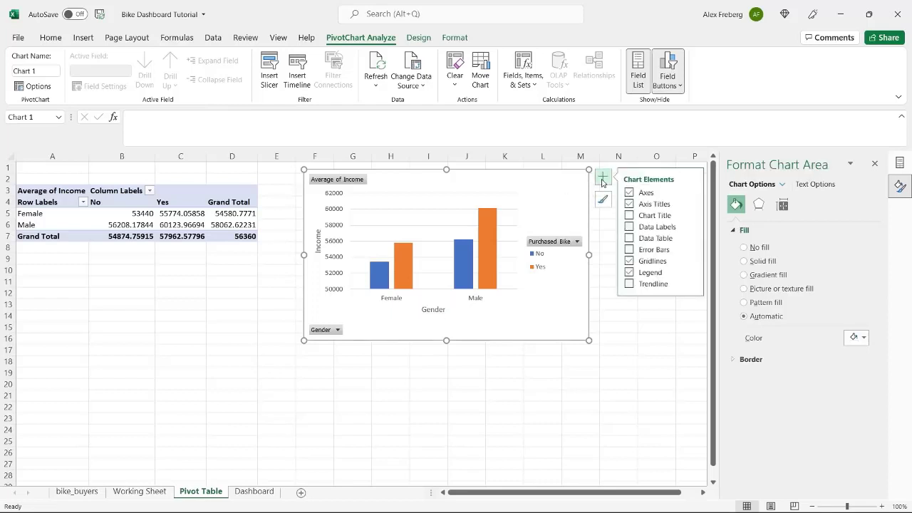
{"action": "left_click", "coordinate": [629, 215]}
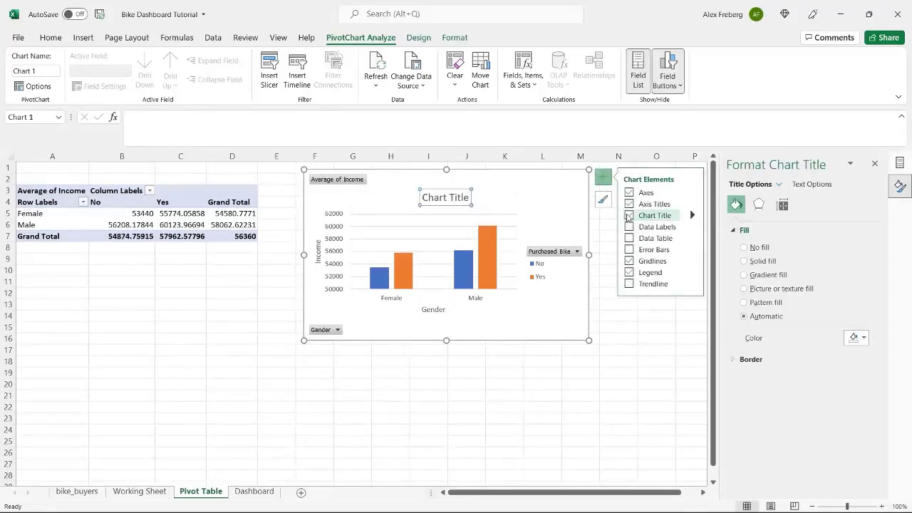
{"action": "double_click", "coordinate": [444, 202]}
{"action": "triple_click", "coordinate": [444, 202]}
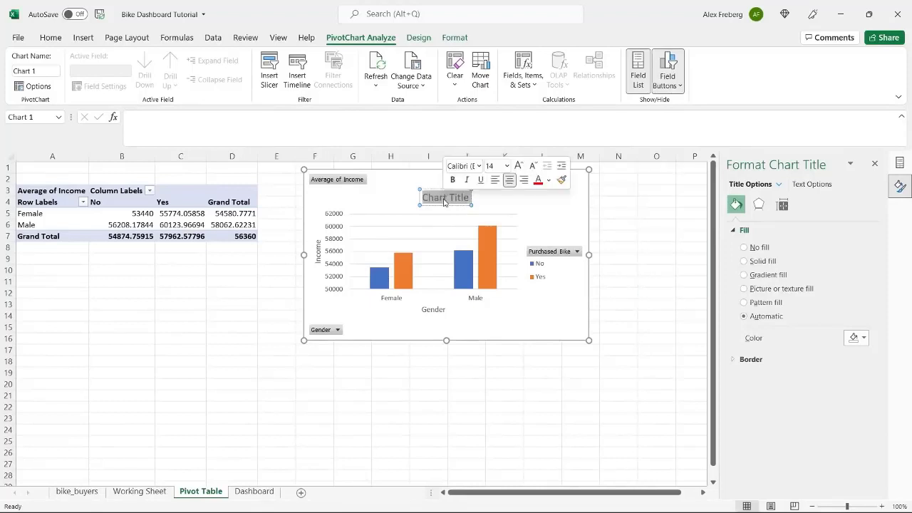
{"action": "type", "text": "Avg I"}
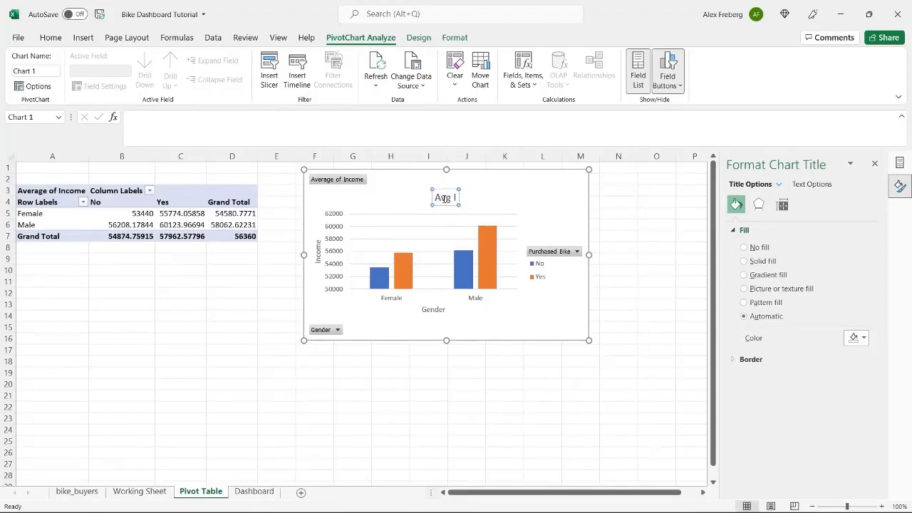
{"action": "type", "text": "ncome Per Pu"}
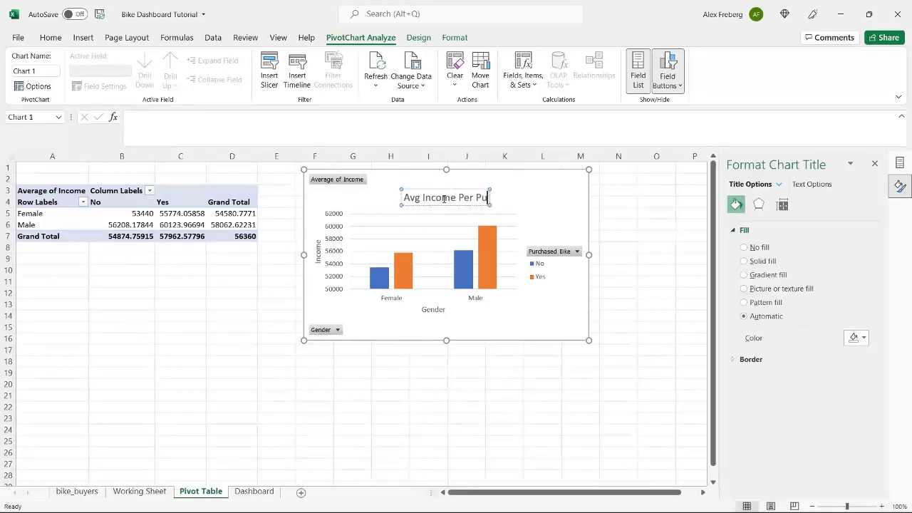
{"action": "type", "text": "rchase"}
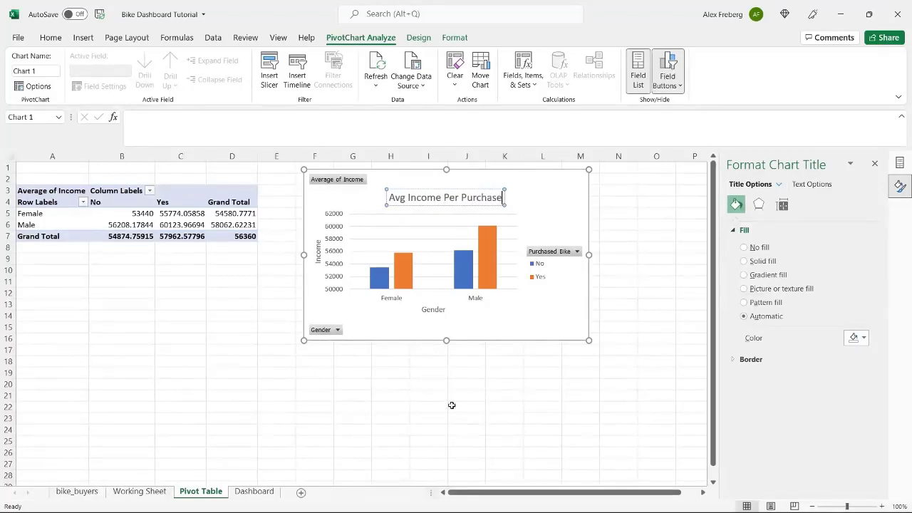
{"action": "left_click", "coordinate": [484, 318]}
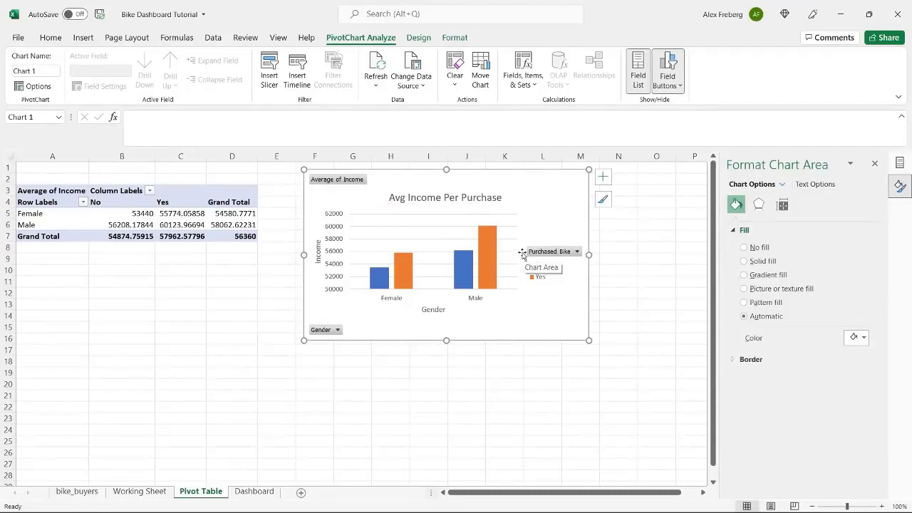
Try out data labels on the chart, remove them, and show a data table instead
{"action": "left_click", "coordinate": [602, 177]}
{"action": "left_click", "coordinate": [633, 227]}
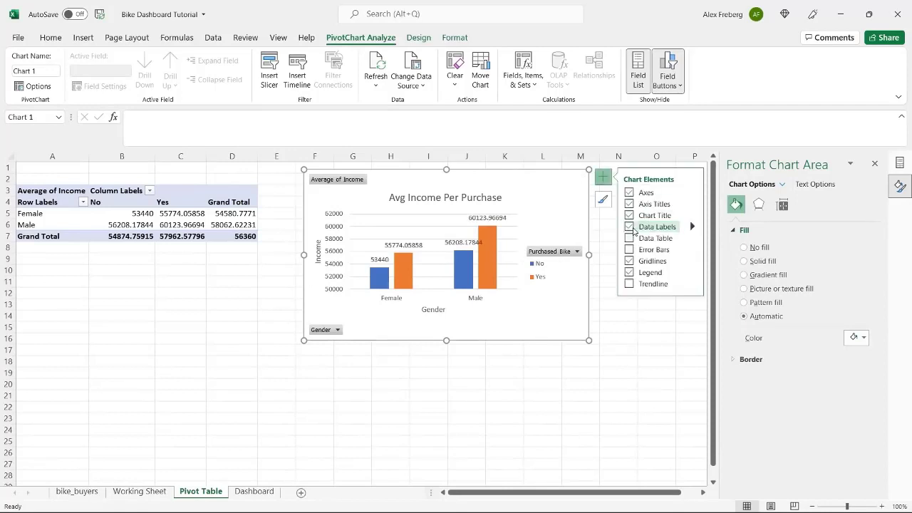
{"action": "left_click", "coordinate": [631, 228]}
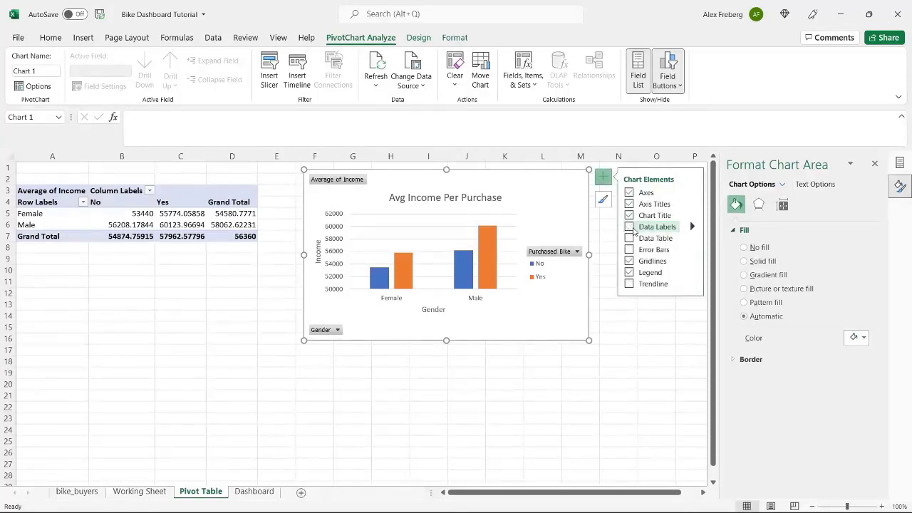
{"action": "left_click", "coordinate": [630, 237]}
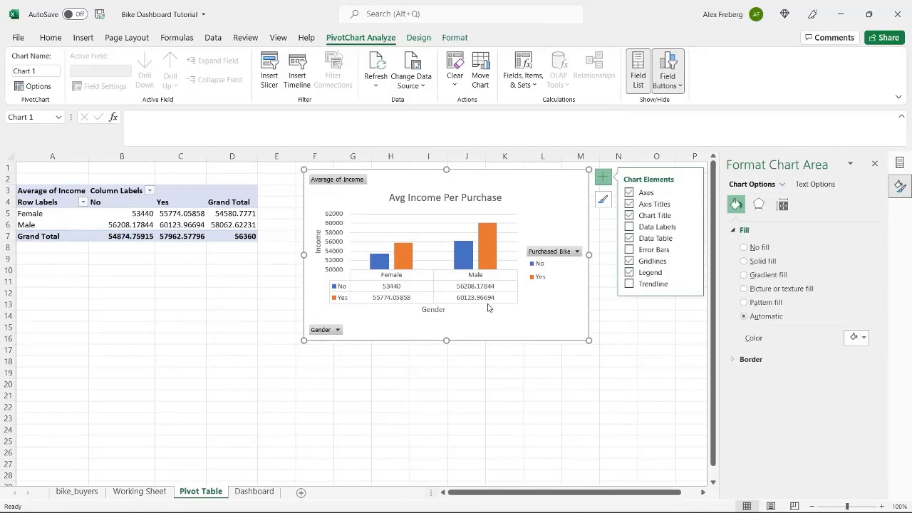
Format the pivot table's average income values in B5:D7 as Number with no decimal places
{"action": "left_click", "coordinate": [171, 213]}
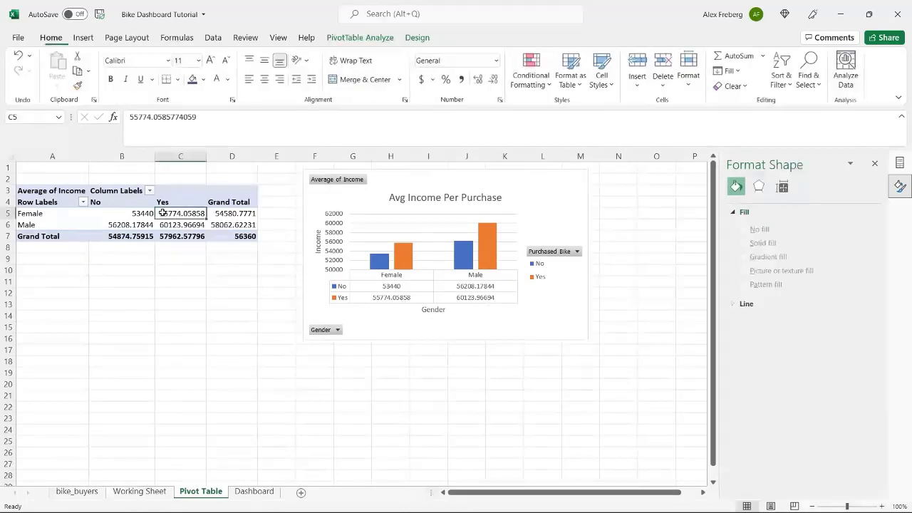
{"action": "left_click_drag", "start_coordinate": [132, 214], "coordinate": [226, 236]}
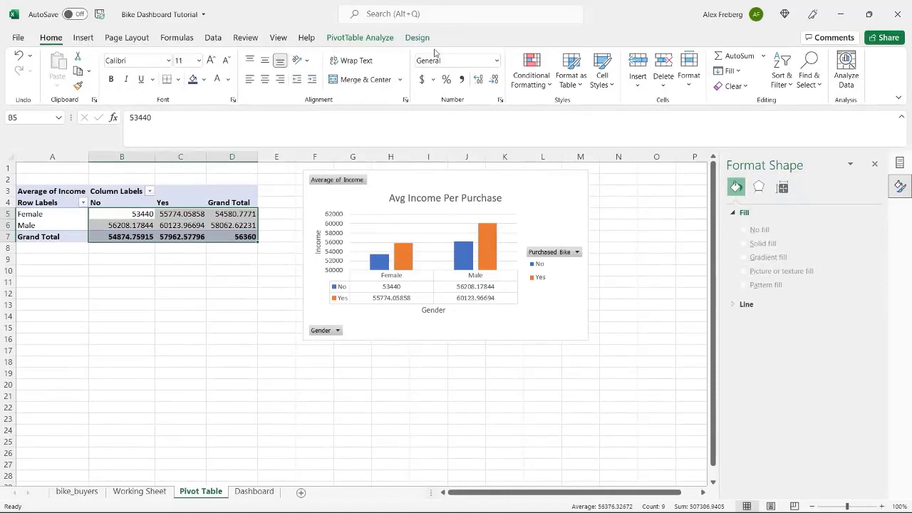
{"action": "left_click", "coordinate": [497, 60]}
{"action": "left_click", "coordinate": [486, 116]}
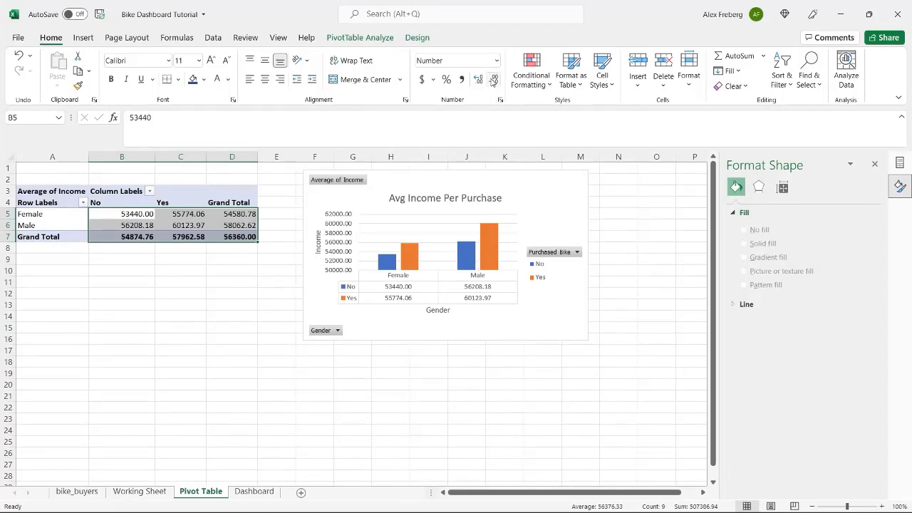
{"action": "left_click", "coordinate": [493, 80]}
{"action": "left_click", "coordinate": [492, 79]}
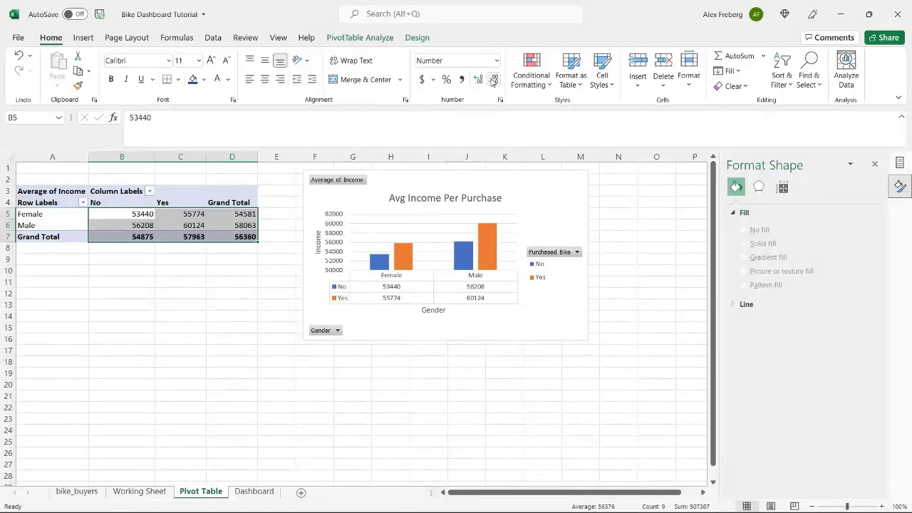
Apply the comma style to the selected income values, remove both decimal places, and select the chart
{"action": "left_click", "coordinate": [461, 79]}
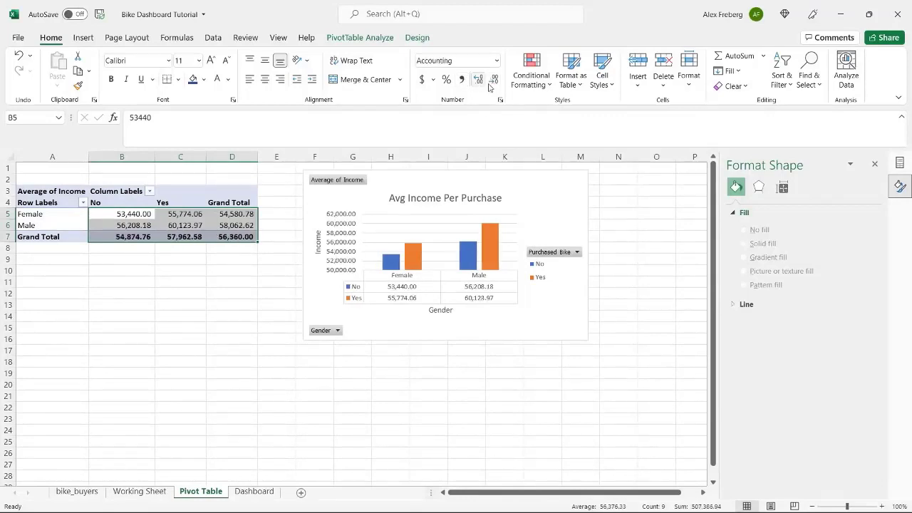
{"action": "left_click", "coordinate": [493, 83]}
{"action": "left_click", "coordinate": [493, 83]}
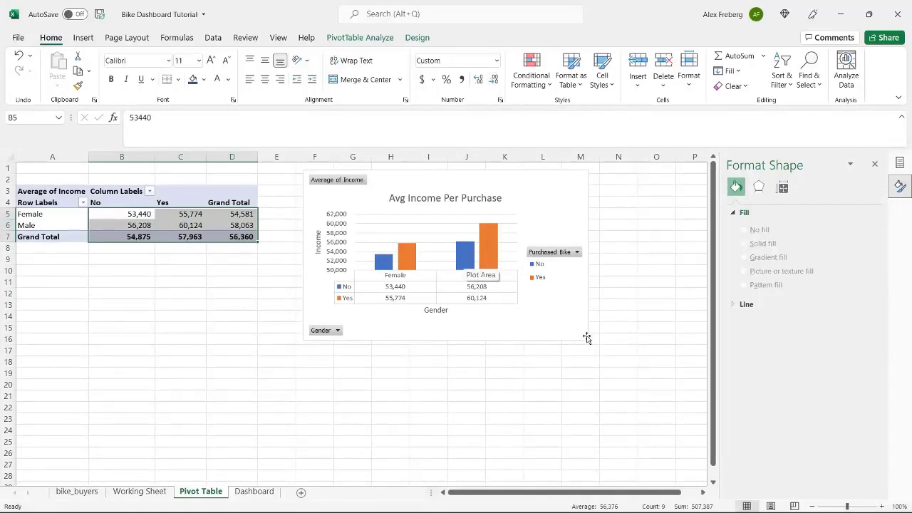
{"action": "left_click", "coordinate": [555, 320]}
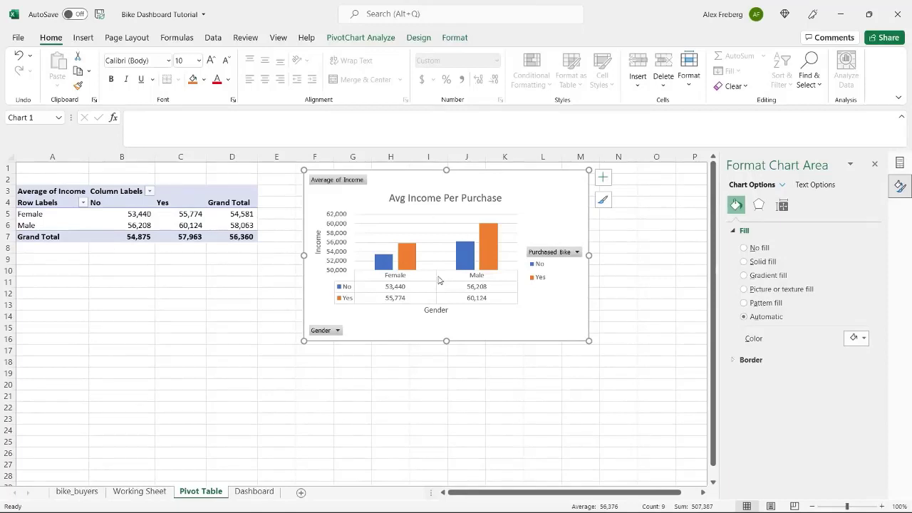
Close the chart formatting pane and insert a pivot table at A20 of the Pivot Table sheet from Working Sheet range A1:N1001
{"action": "mouse_move", "coordinate": [475, 255]}
{"action": "left_click", "coordinate": [874, 165]}
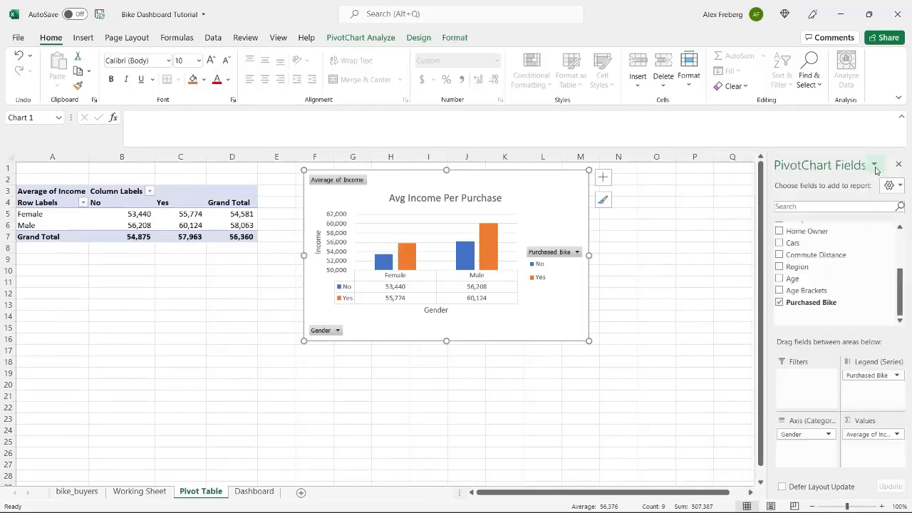
{"action": "left_click", "coordinate": [114, 289]}
{"action": "scroll", "coordinate": [114, 290], "scroll_direction": "down", "scroll_amount": 2}
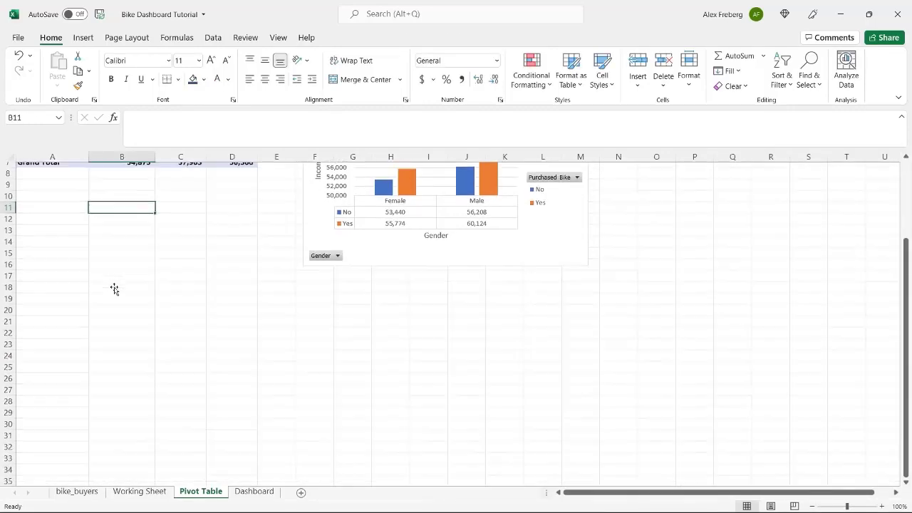
{"action": "scroll", "coordinate": [96, 285], "scroll_direction": "down", "scroll_amount": 1}
{"action": "left_click", "coordinate": [53, 282]}
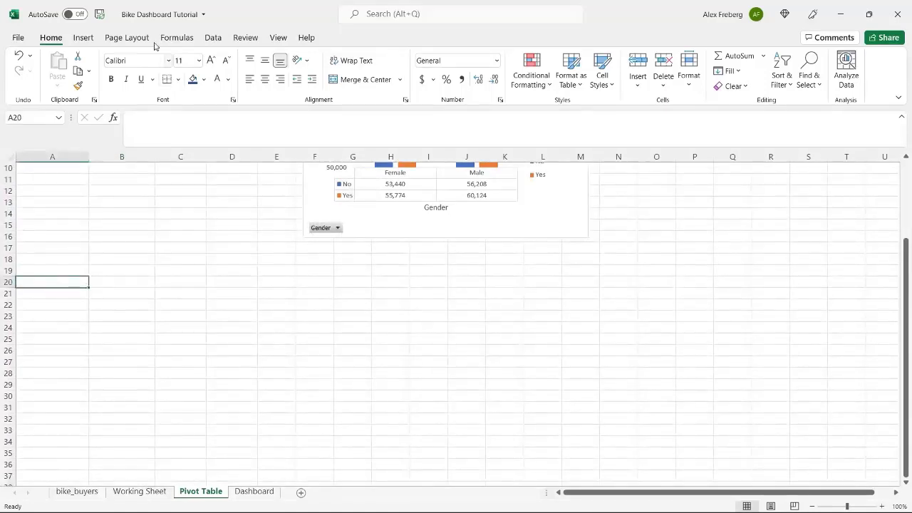
{"action": "left_click", "coordinate": [83, 39]}
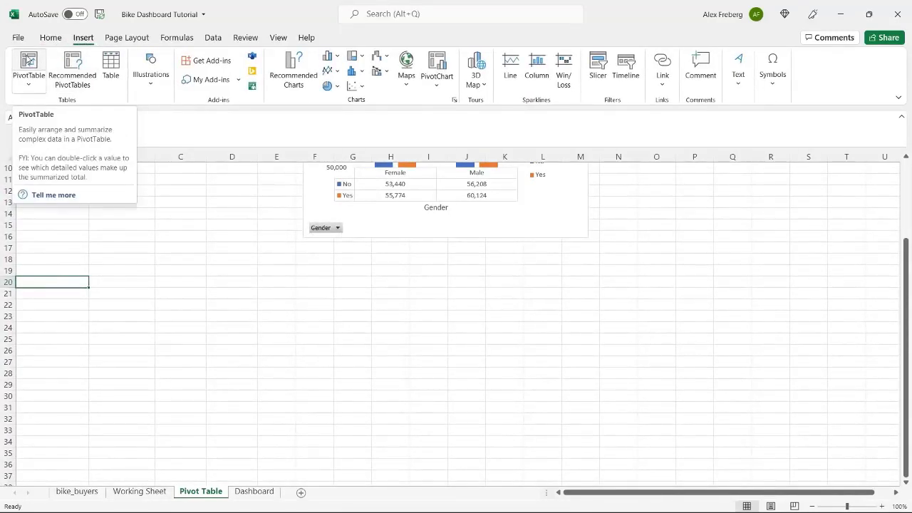
{"action": "left_click", "coordinate": [28, 61]}
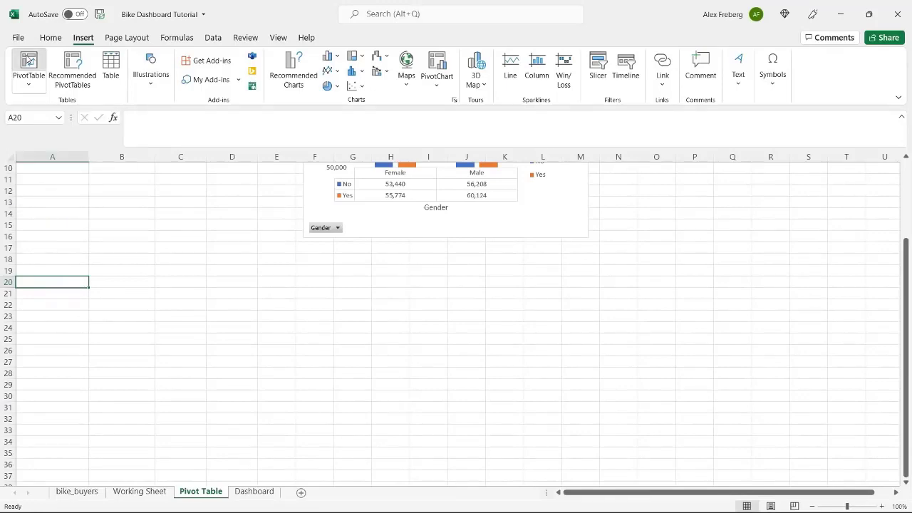
{"action": "left_click", "coordinate": [165, 496]}
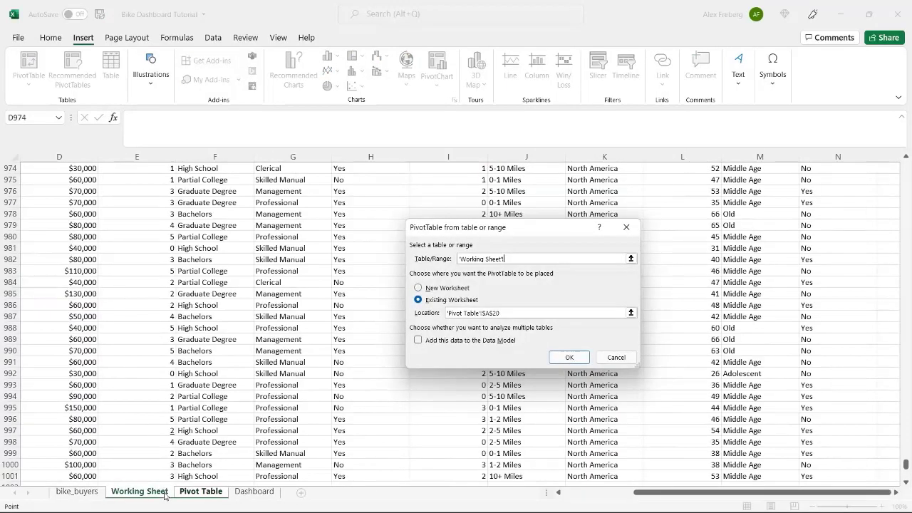
{"action": "left_click", "coordinate": [114, 182]}
{"action": "key", "text": "ctrl+a"}
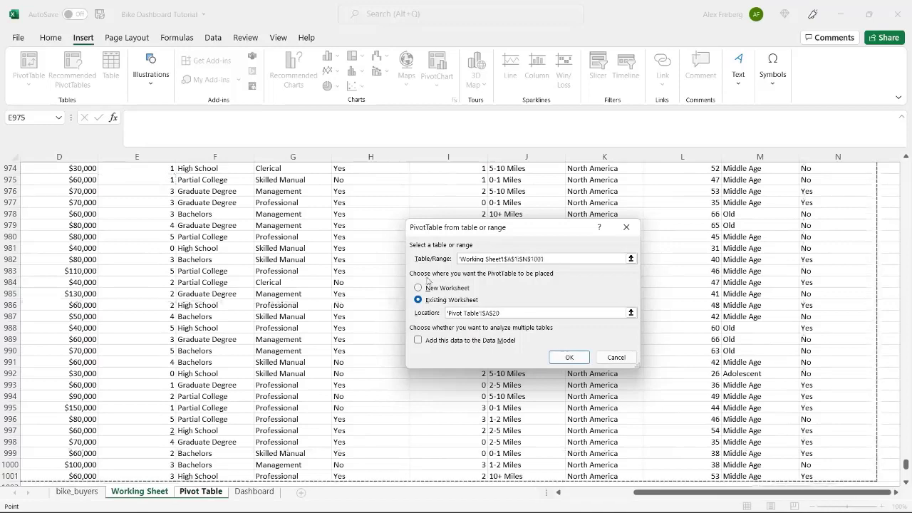
{"action": "left_click", "coordinate": [569, 357]}
Set the new pivot table's rows to Commute Distance, values to Count of Purchased Bike, and columns to Purchased Bike
{"action": "scroll", "coordinate": [347, 277], "scroll_direction": "down", "scroll_amount": 3}
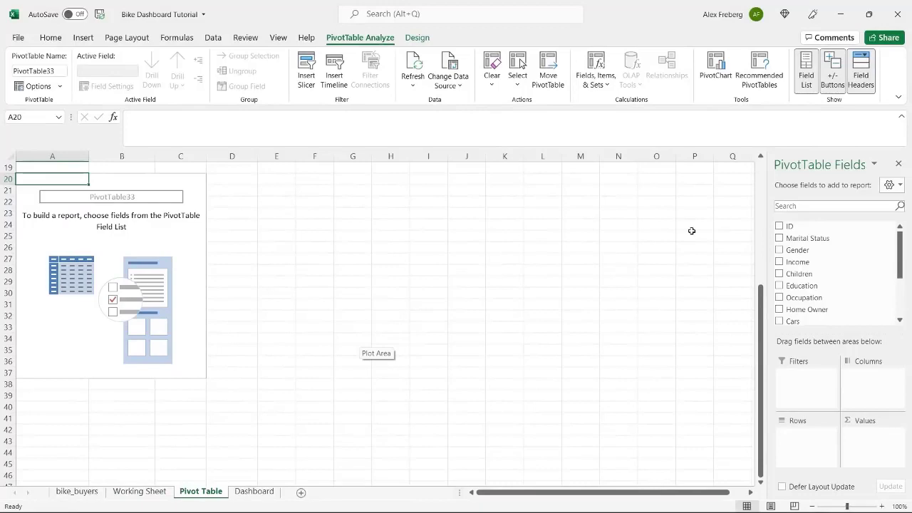
{"action": "scroll", "coordinate": [612, 291], "scroll_direction": "up", "scroll_amount": 6}
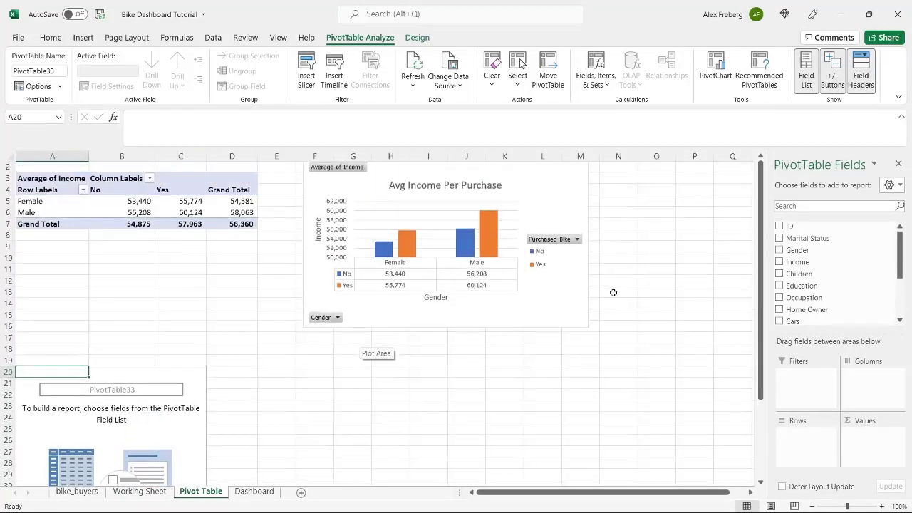
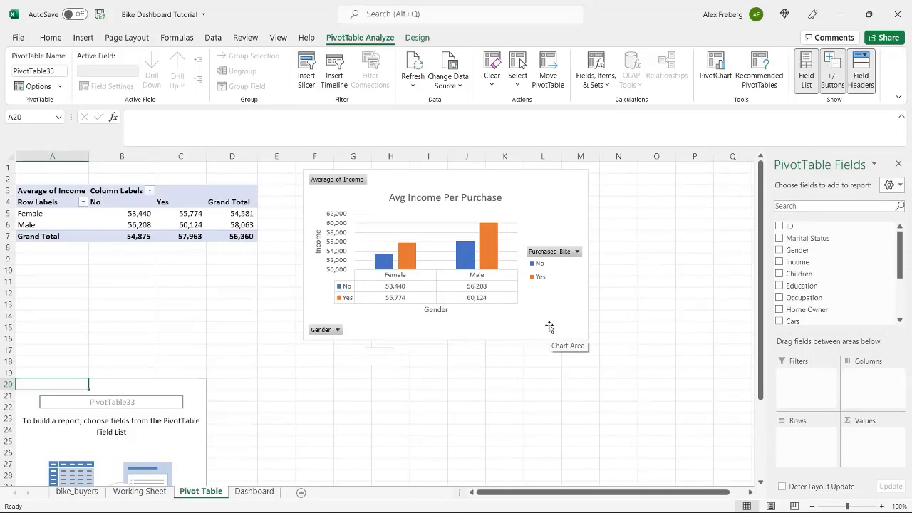
{"action": "scroll", "coordinate": [498, 324], "scroll_direction": "down", "scroll_amount": 5}
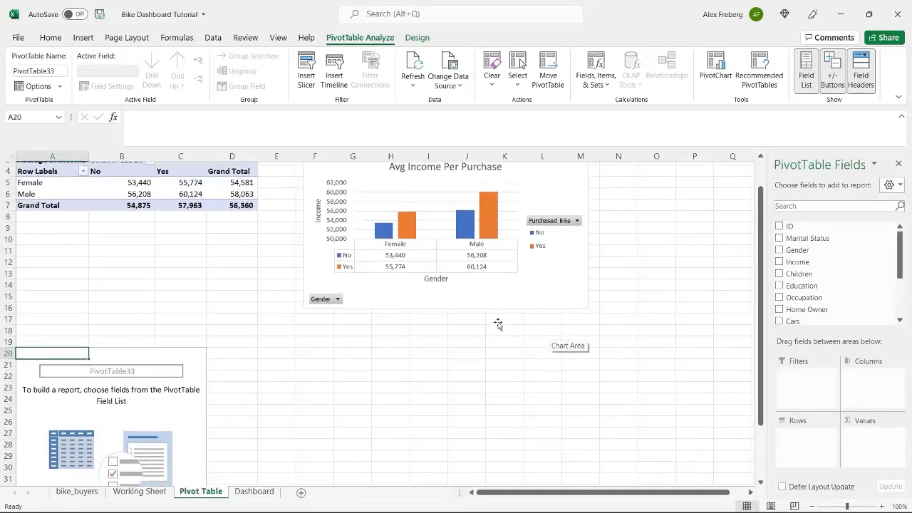
{"action": "scroll", "coordinate": [498, 322], "scroll_direction": "down", "scroll_amount": 2}
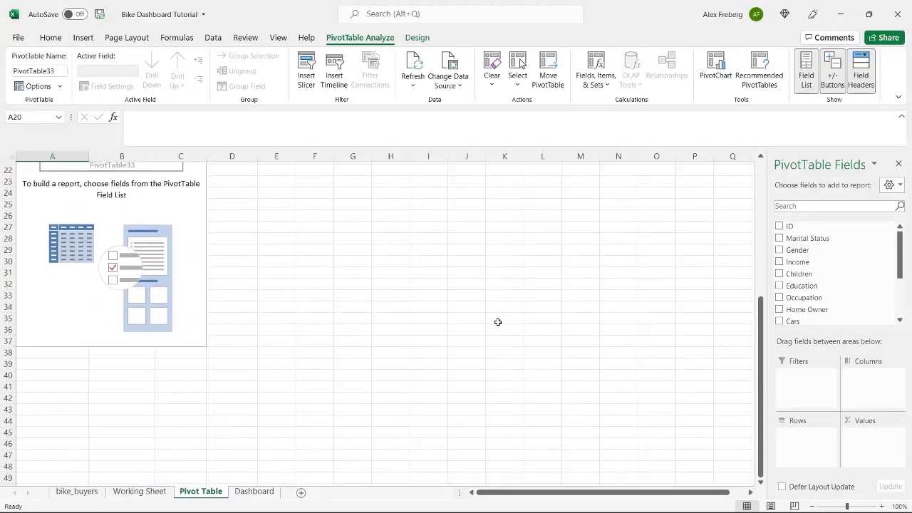
{"action": "scroll", "coordinate": [497, 321], "scroll_direction": "up", "scroll_amount": 1}
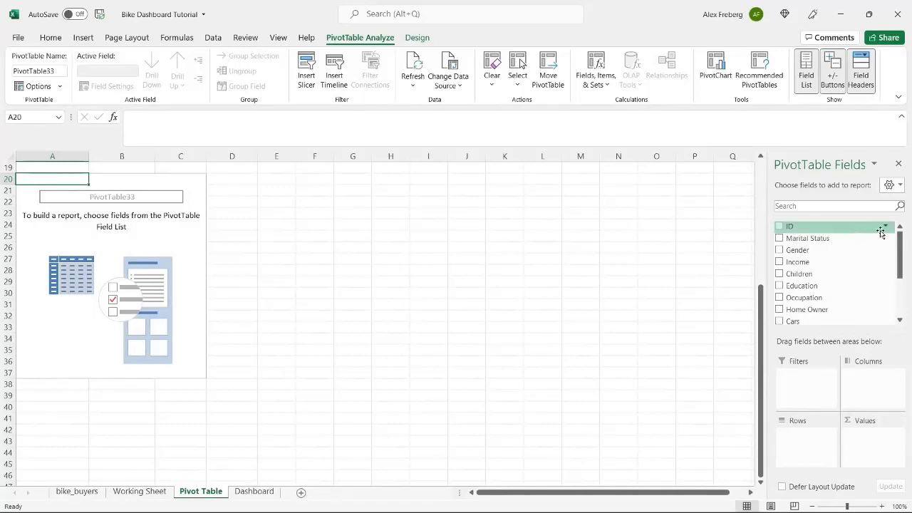
{"action": "scroll", "coordinate": [899, 252], "scroll_direction": "down", "scroll_amount": 3}
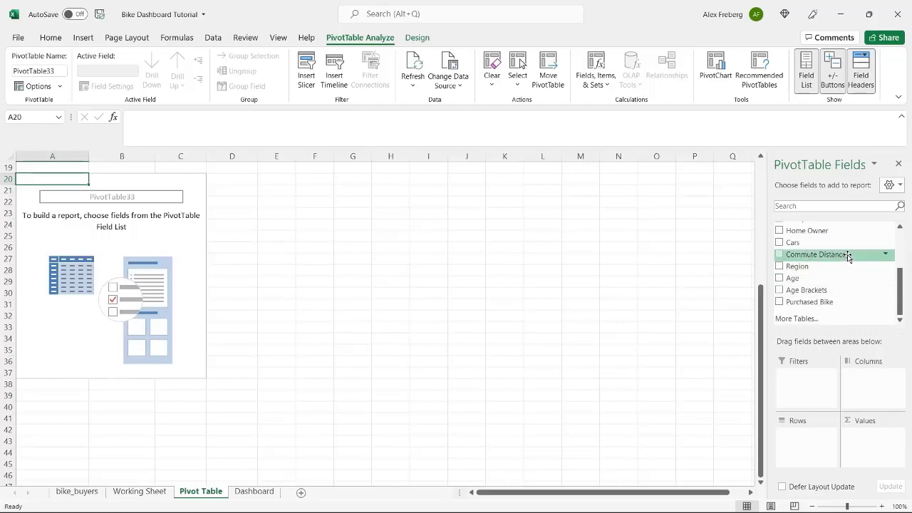
{"action": "left_click_drag", "start_coordinate": [847, 257], "coordinate": [810, 436]}
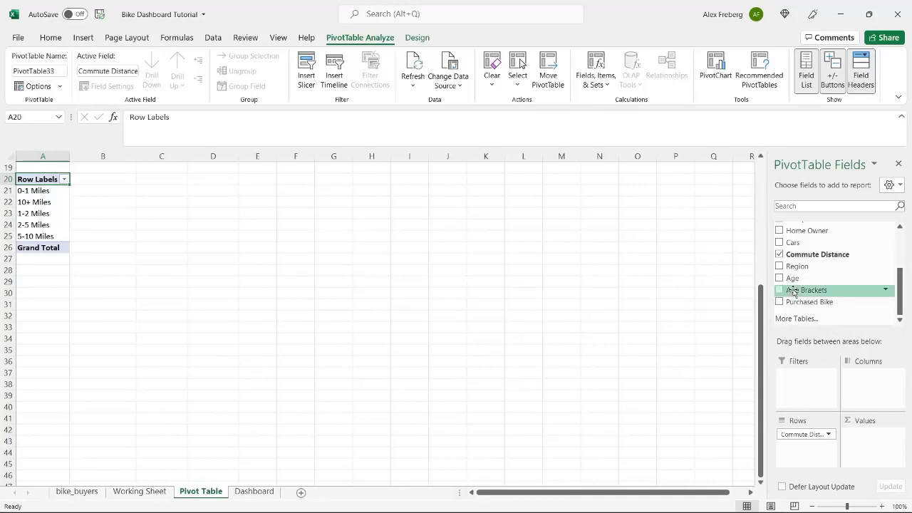
{"action": "left_click_drag", "start_coordinate": [812, 302], "coordinate": [880, 459]}
{"action": "left_click_drag", "start_coordinate": [828, 303], "coordinate": [880, 388]}
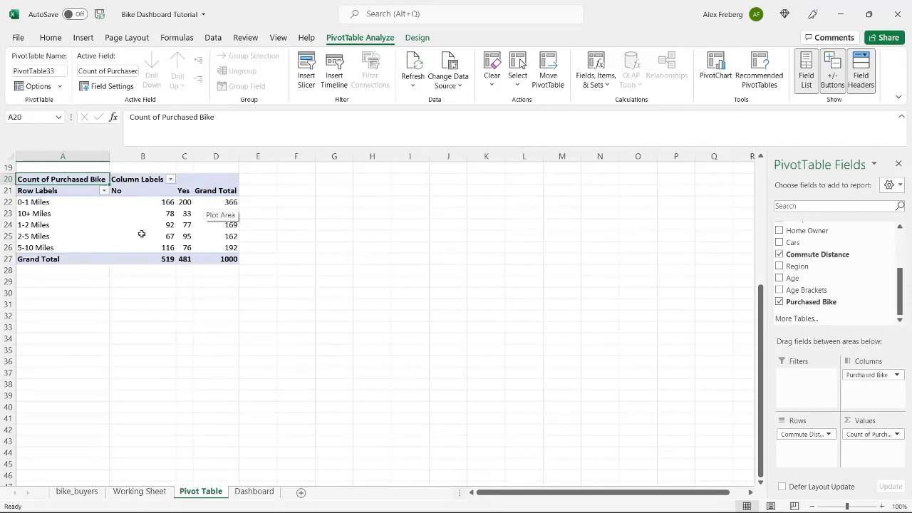
Examine the order of the commute distance row labels and their purchase counts, row by row
{"action": "mouse_move", "coordinate": [129, 218]}
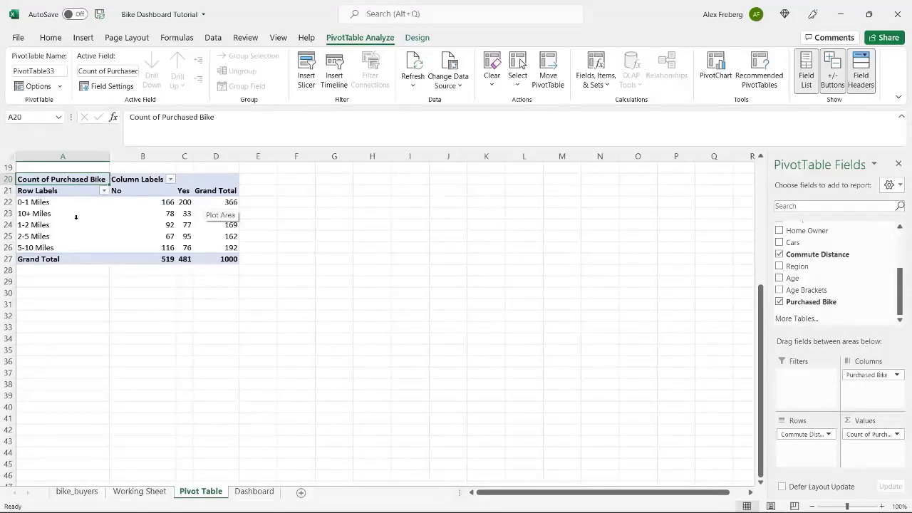
{"action": "left_click", "coordinate": [166, 221]}
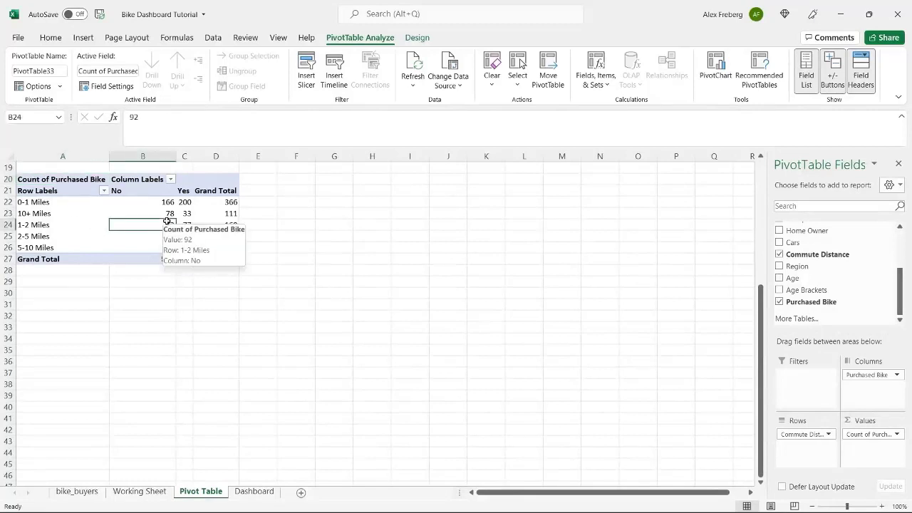
{"action": "left_click", "coordinate": [61, 212]}
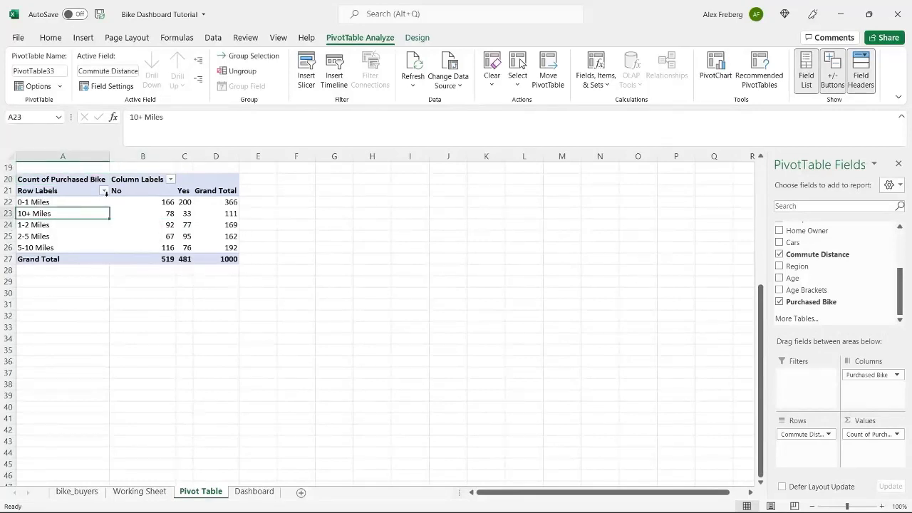
{"action": "left_click", "coordinate": [33, 202]}
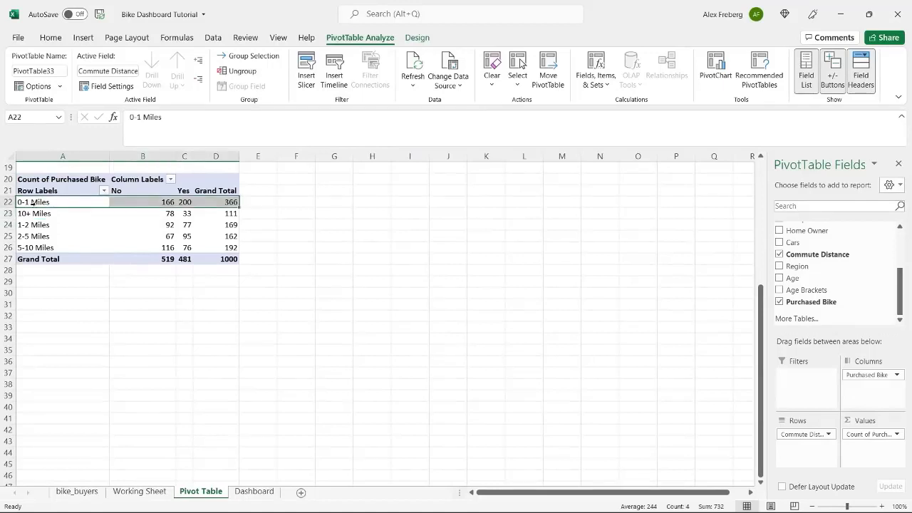
{"action": "left_click", "coordinate": [31, 213]}
{"action": "left_click", "coordinate": [28, 225]}
{"action": "left_click", "coordinate": [27, 235]}
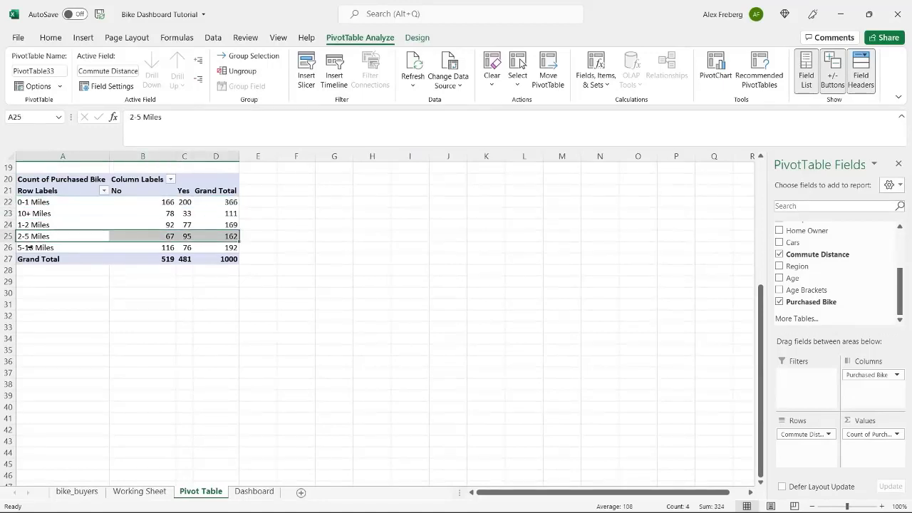
{"action": "left_click", "coordinate": [29, 247]}
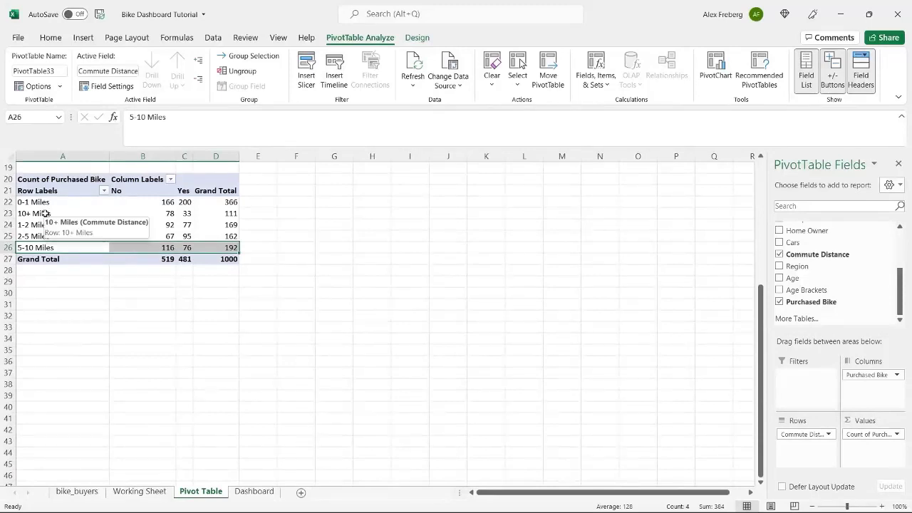
Try sorting the commute distance row labels A to Z and then Z to A
{"action": "left_click", "coordinate": [103, 191]}
{"action": "left_click", "coordinate": [90, 207]}
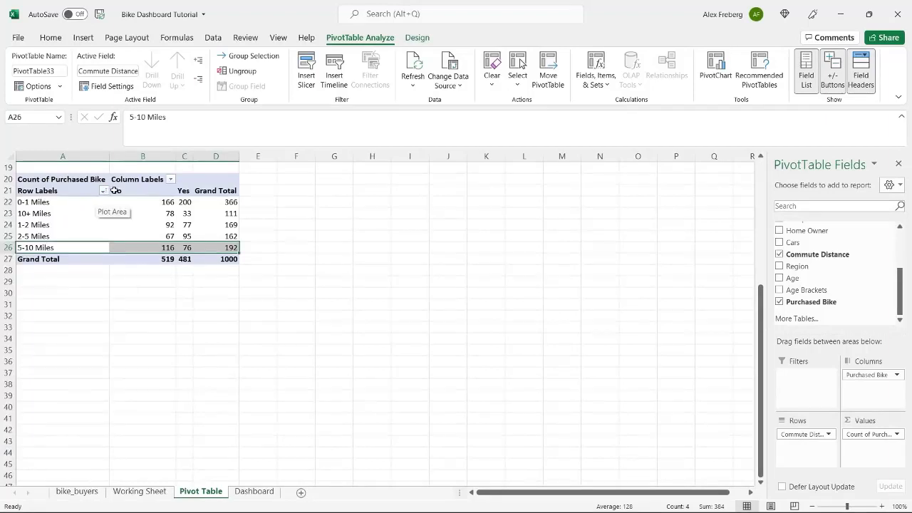
{"action": "left_click", "coordinate": [103, 191]}
{"action": "left_click", "coordinate": [93, 226]}
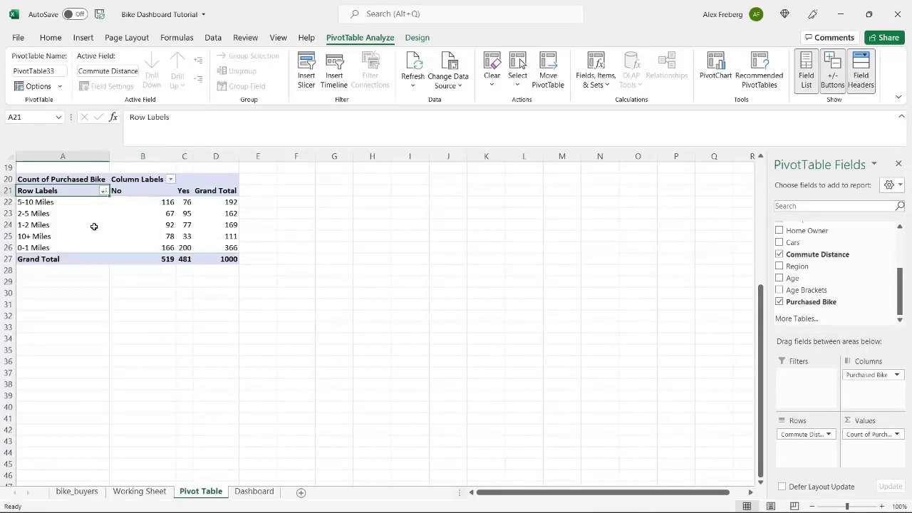
Sort the pivot table's commute distance row labels A to Z
{"action": "left_click", "coordinate": [104, 190]}
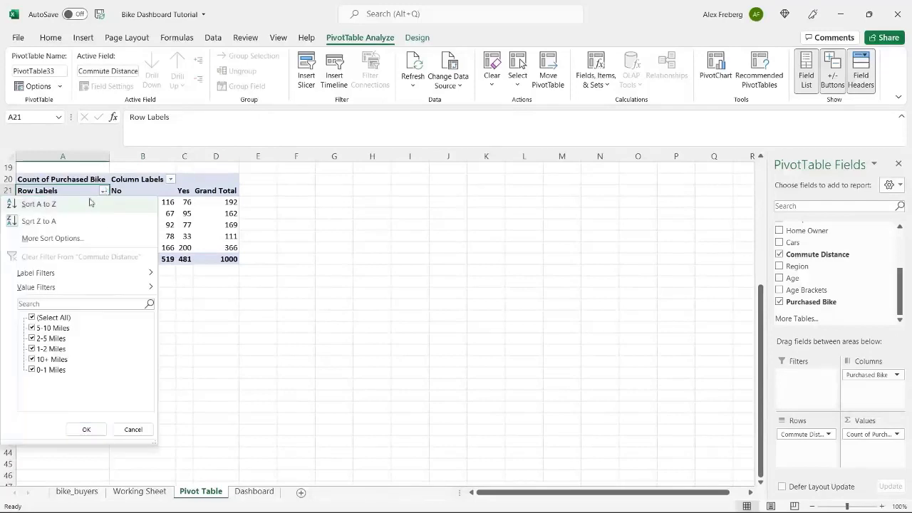
{"action": "left_click", "coordinate": [90, 203]}
{"action": "left_click", "coordinate": [209, 224]}
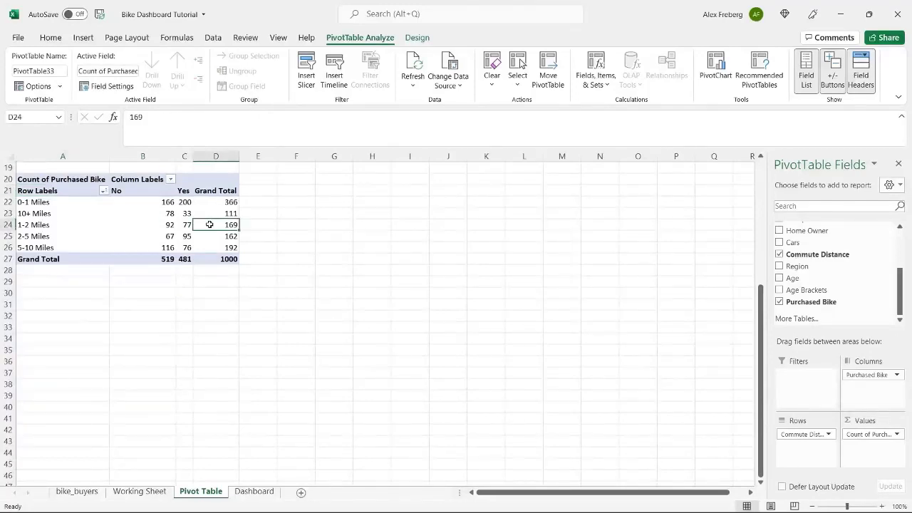
Insert a plain Line chart from the commute distance pivot table and place it beside the table, level with its header
{"action": "left_click", "coordinate": [84, 37]}
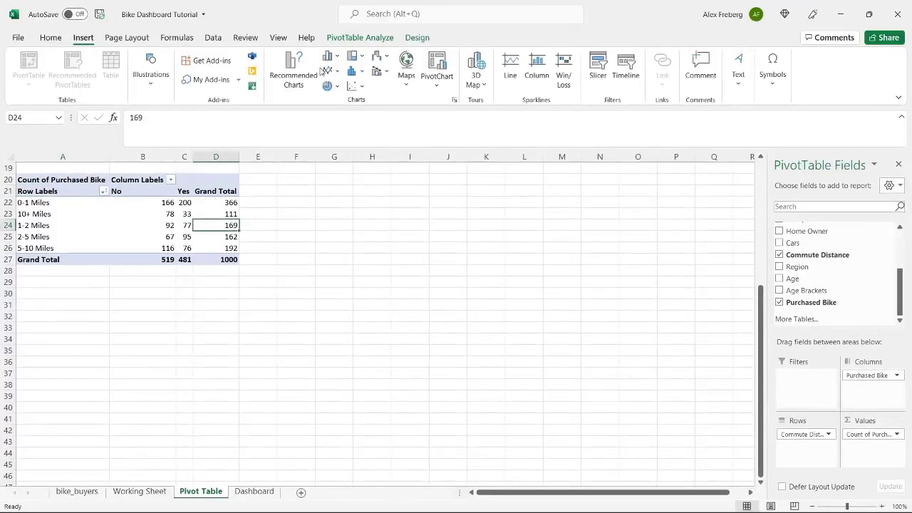
{"action": "left_click", "coordinate": [294, 71]}
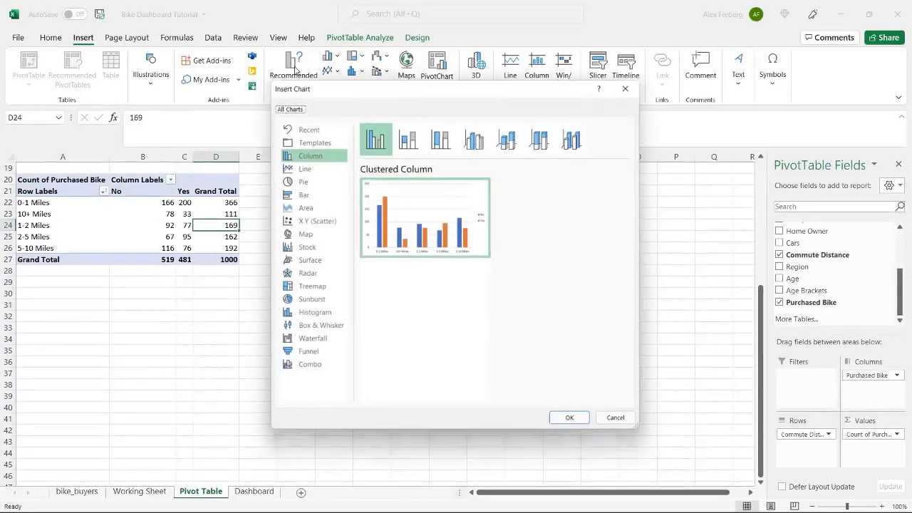
{"action": "left_click", "coordinate": [307, 168]}
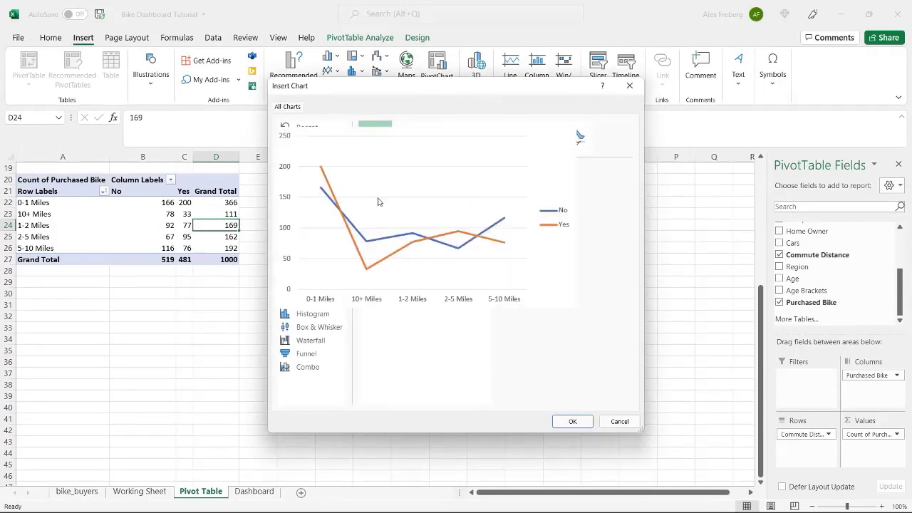
{"action": "left_click", "coordinate": [409, 142]}
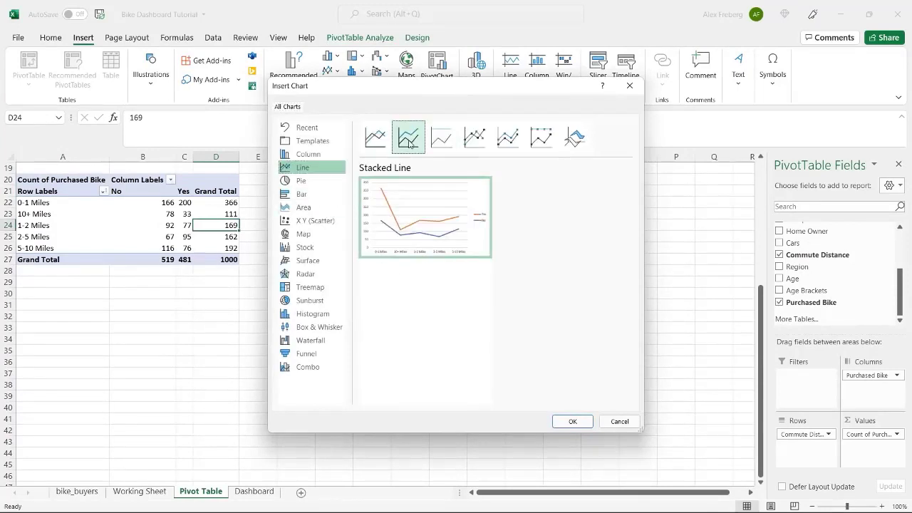
{"action": "left_click", "coordinate": [375, 136]}
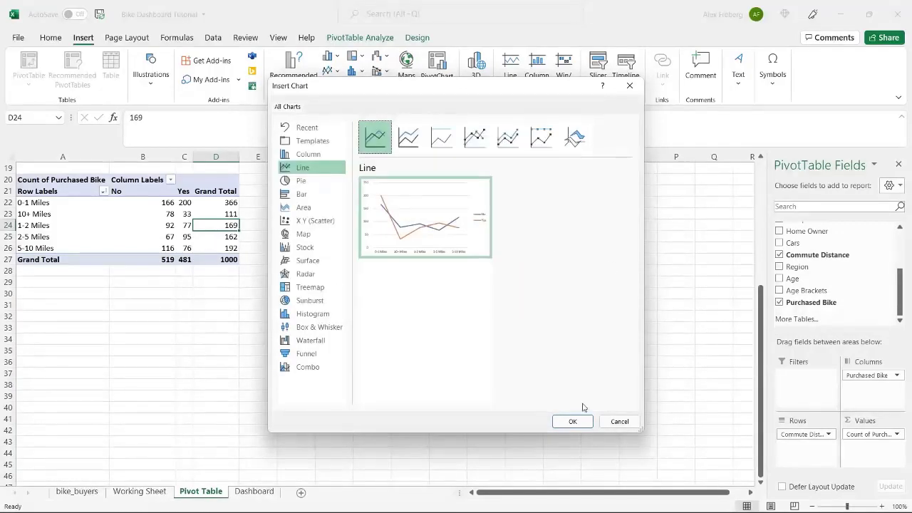
{"action": "left_click", "coordinate": [571, 426]}
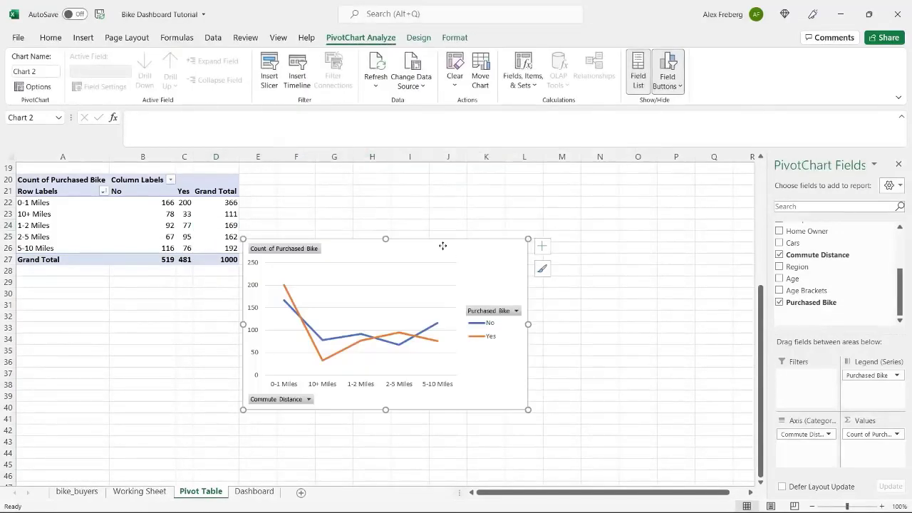
{"action": "left_click_drag", "start_coordinate": [441, 244], "coordinate": [481, 180]}
{"action": "left_click", "coordinate": [477, 181]}
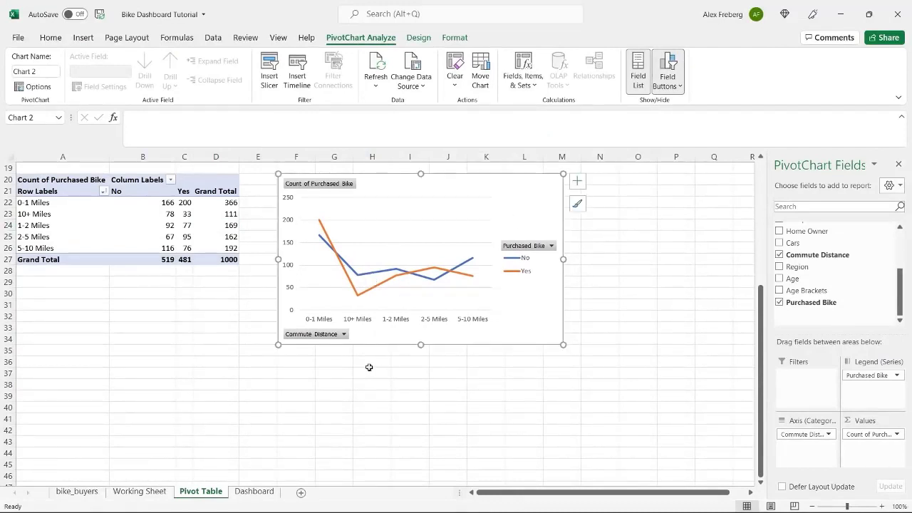
Check the order of the commute distance row labels in the pivot table, especially the position of 10+ Miles
{"action": "left_click", "coordinate": [52, 203]}
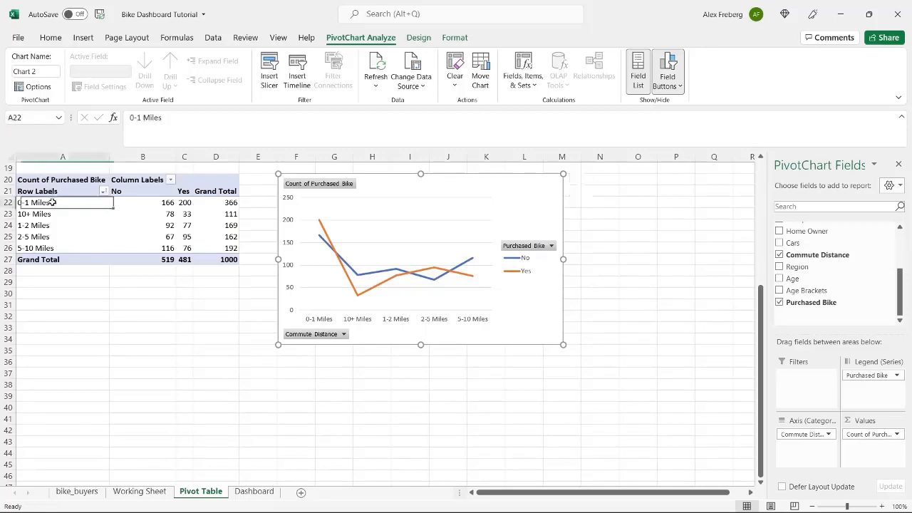
{"action": "left_click", "coordinate": [52, 225]}
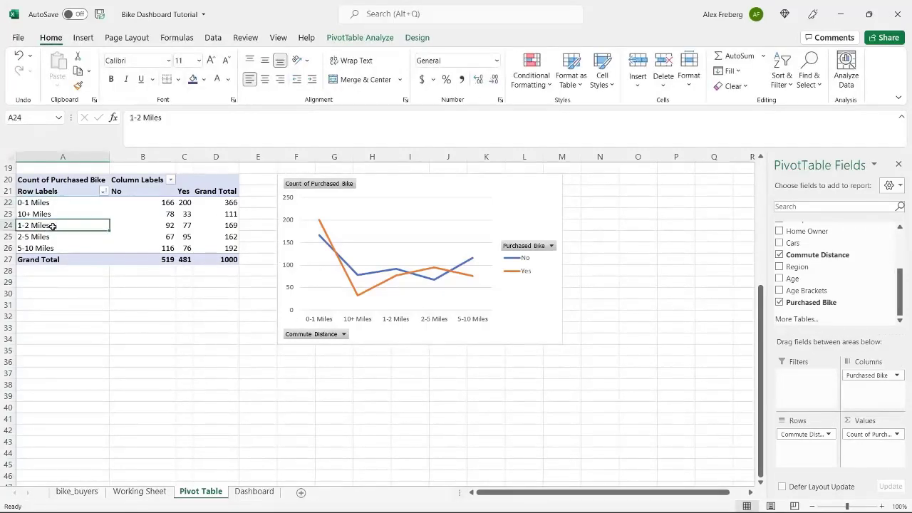
{"action": "left_click", "coordinate": [52, 237]}
{"action": "left_click", "coordinate": [52, 248]}
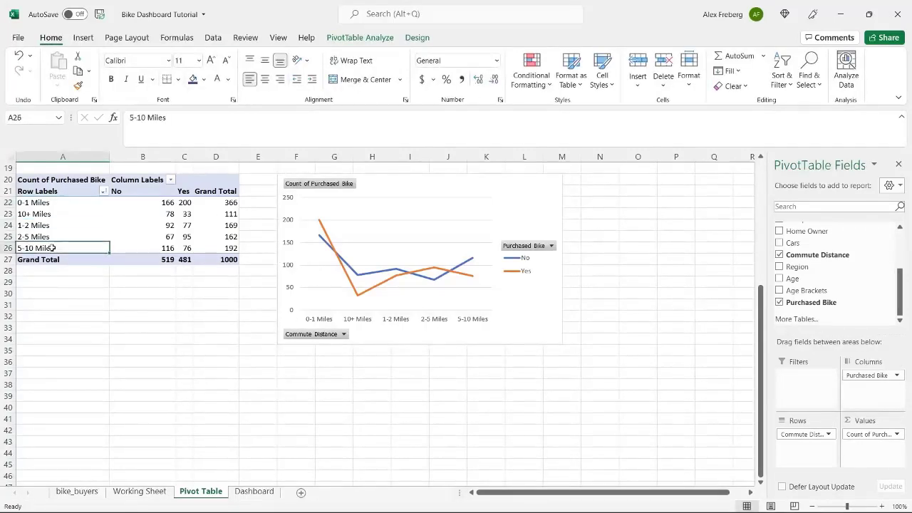
{"action": "left_click", "coordinate": [68, 214]}
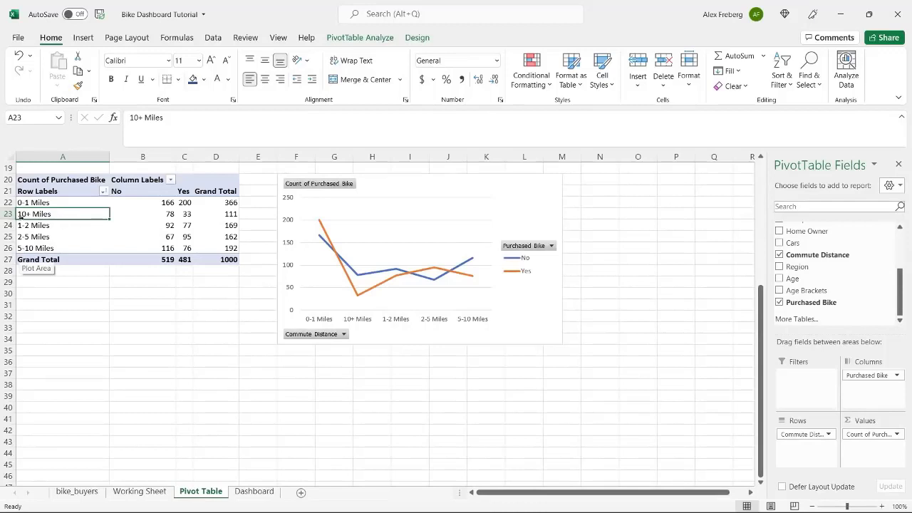
Open Find and Replace for the Commute Distance column on the Working Sheet and move the dialog clear of the first rows
{"action": "left_click", "coordinate": [140, 491]}
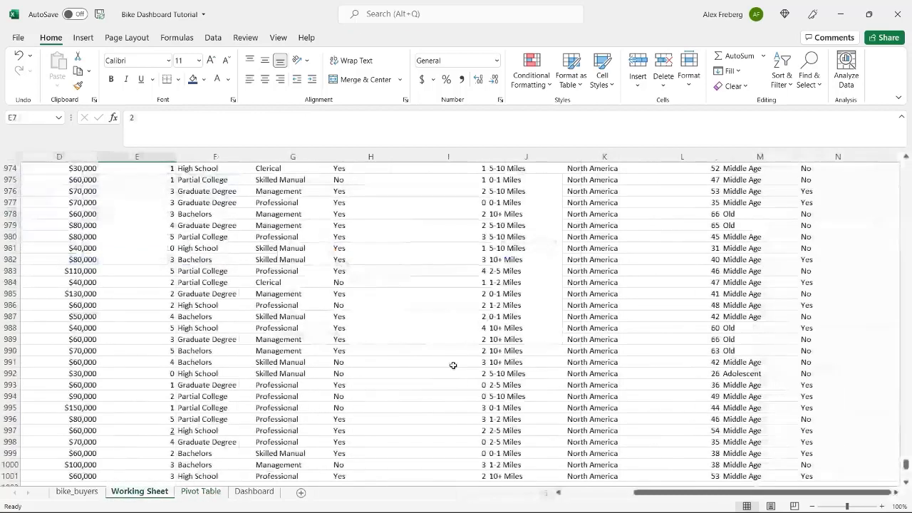
{"action": "left_click", "coordinate": [542, 269]}
{"action": "key", "text": "ctrl+Up"}
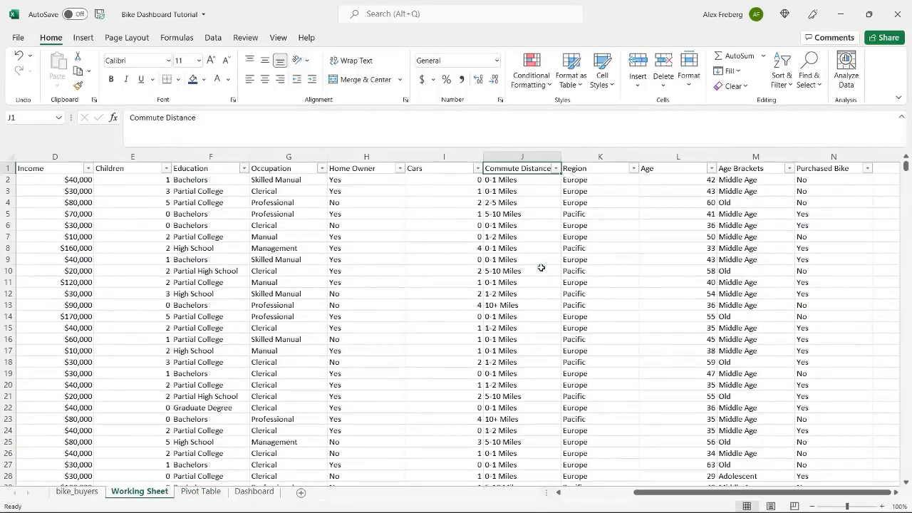
{"action": "left_click", "coordinate": [543, 156]}
{"action": "key", "text": "ctrl+h"}
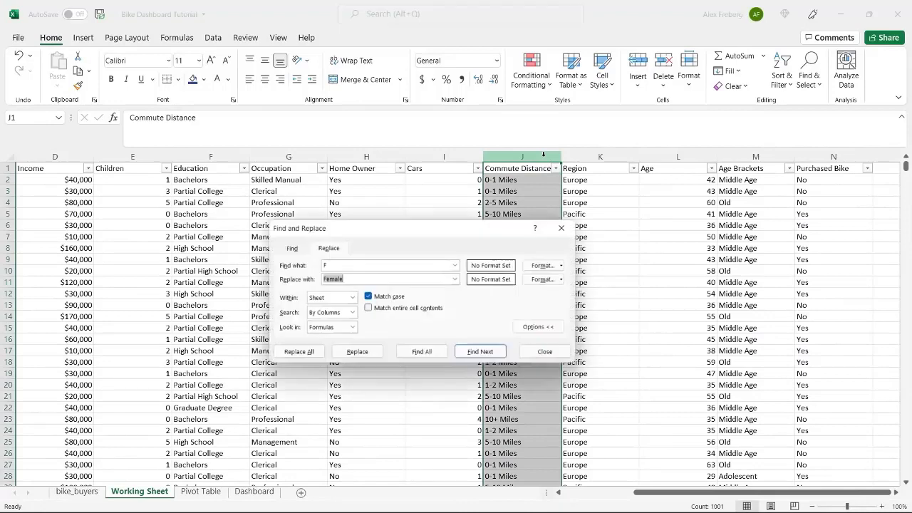
{"action": "left_click_drag", "start_coordinate": [445, 228], "coordinate": [392, 281]}
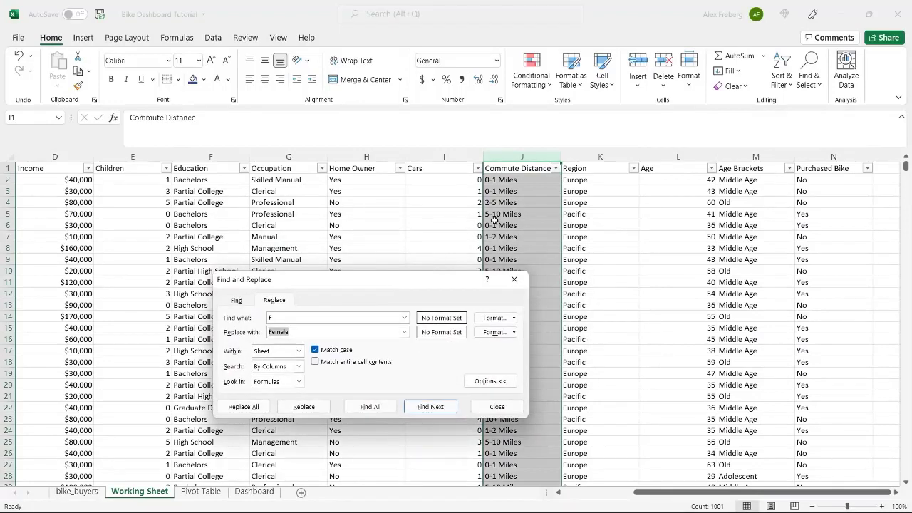
{"action": "left_click", "coordinate": [508, 215]}
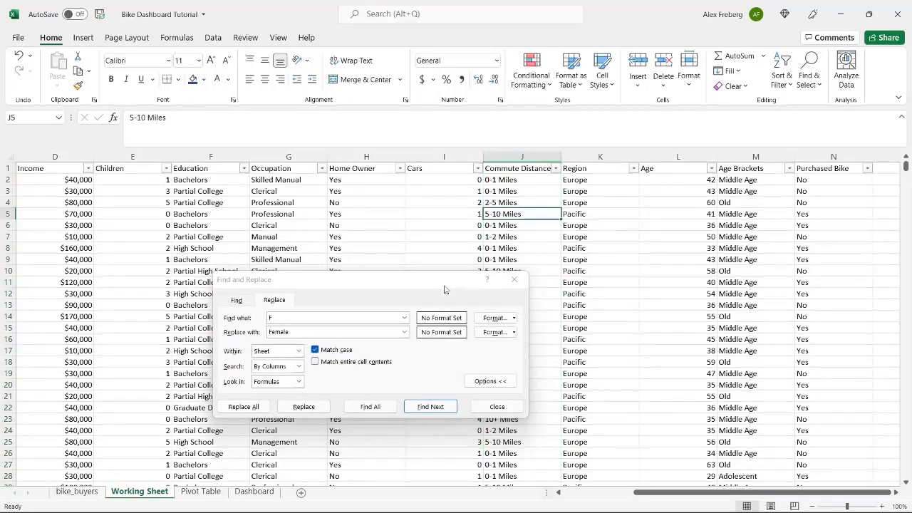
{"action": "left_click_drag", "start_coordinate": [446, 289], "coordinate": [467, 310]}
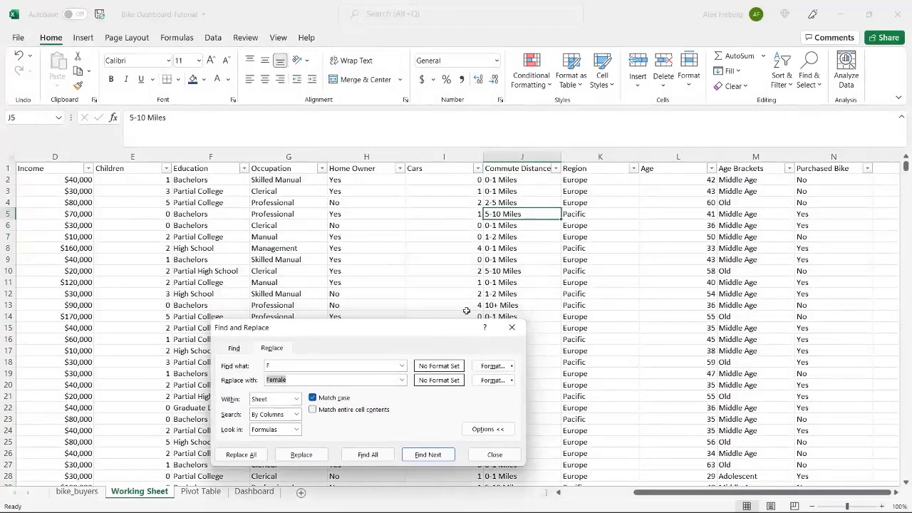
Replace all occurrences of "10+ Miles" with "10 Miles +", copying the search text from a Commute Distance cell
{"action": "left_click", "coordinate": [516, 305]}
{"action": "key", "text": "ctrl+c"}
{"action": "left_click", "coordinate": [397, 361]}
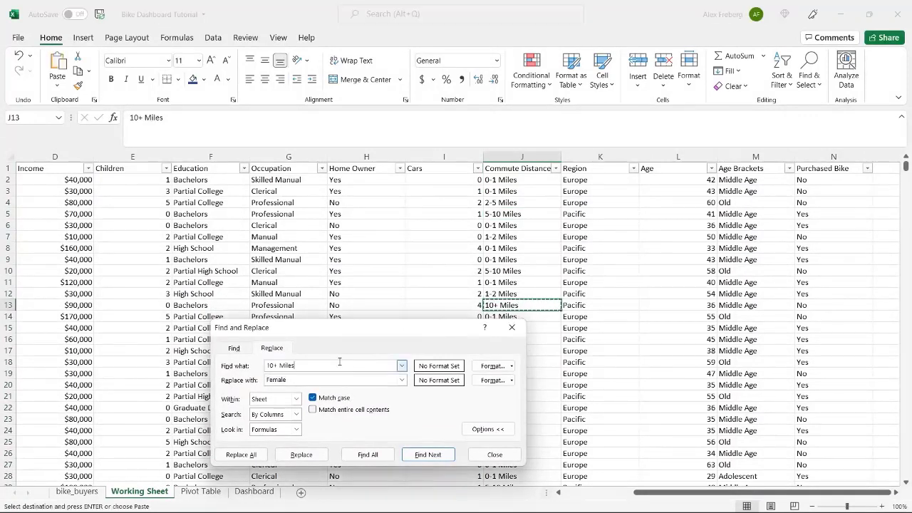
{"action": "key", "text": "ctrl+v"}
{"action": "double_click", "coordinate": [312, 380]}
{"action": "type", "text": "10 Miles "}
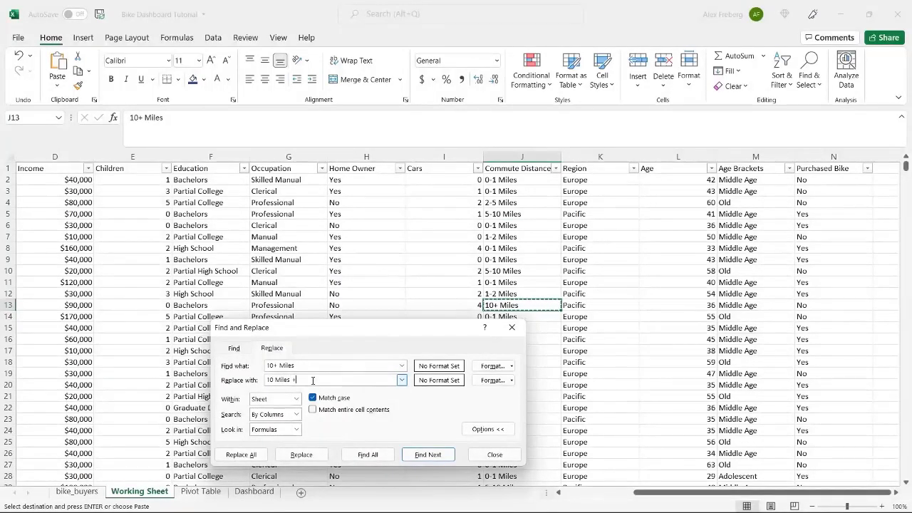
{"action": "type", "text": "+"}
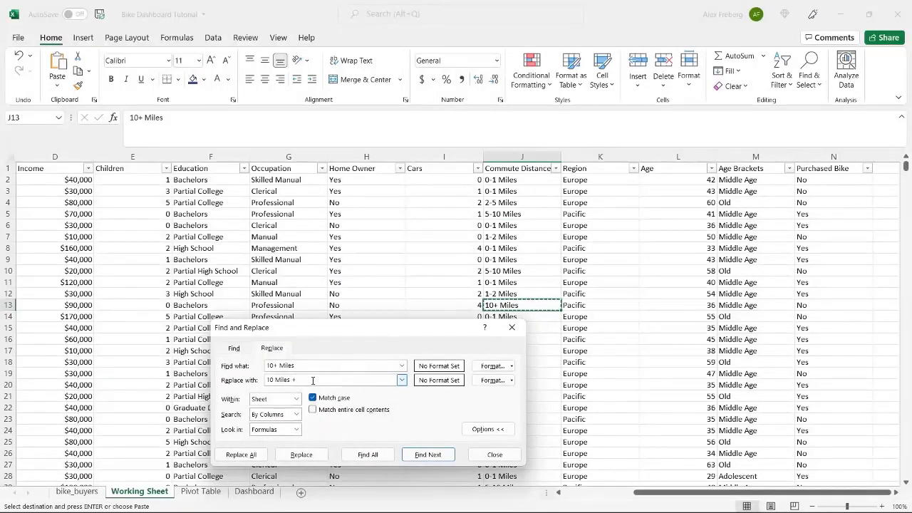
{"action": "left_click", "coordinate": [250, 456]}
{"action": "left_click", "coordinate": [455, 291]}
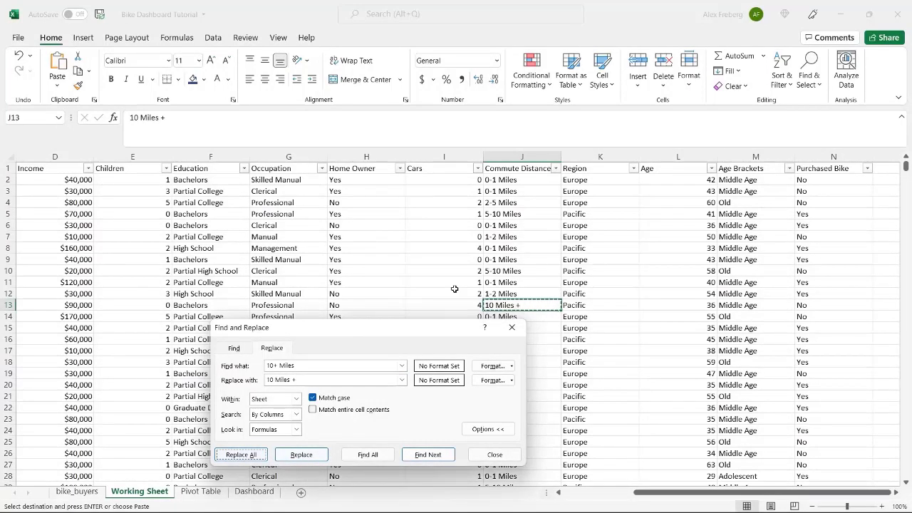
Close Find and Replace and refresh the commute distance pivot table on the Pivot Table sheet
{"action": "left_click", "coordinate": [494, 454]}
{"action": "left_click", "coordinate": [215, 491]}
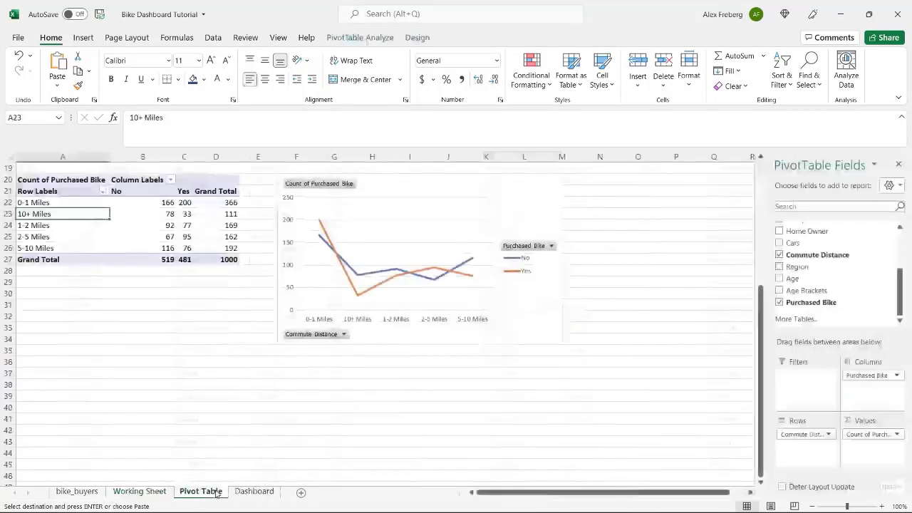
{"action": "left_click", "coordinate": [143, 236]}
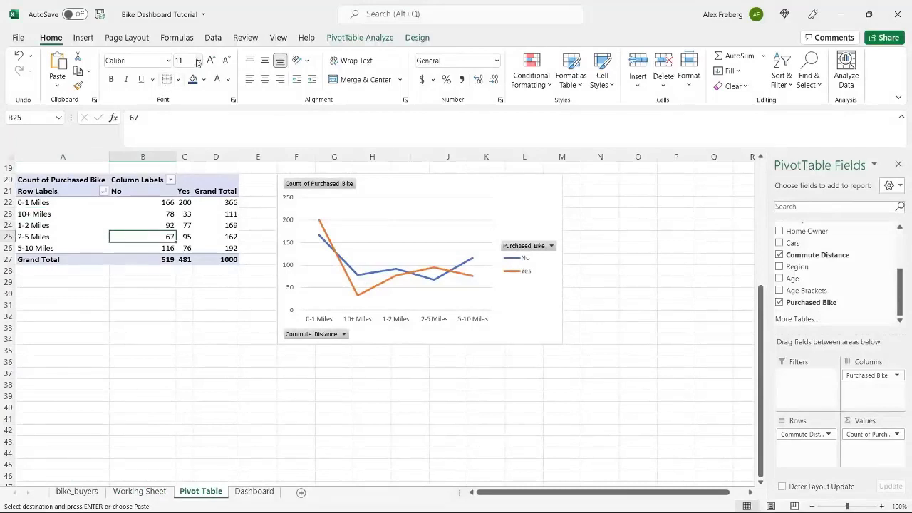
{"action": "left_click", "coordinate": [218, 37]}
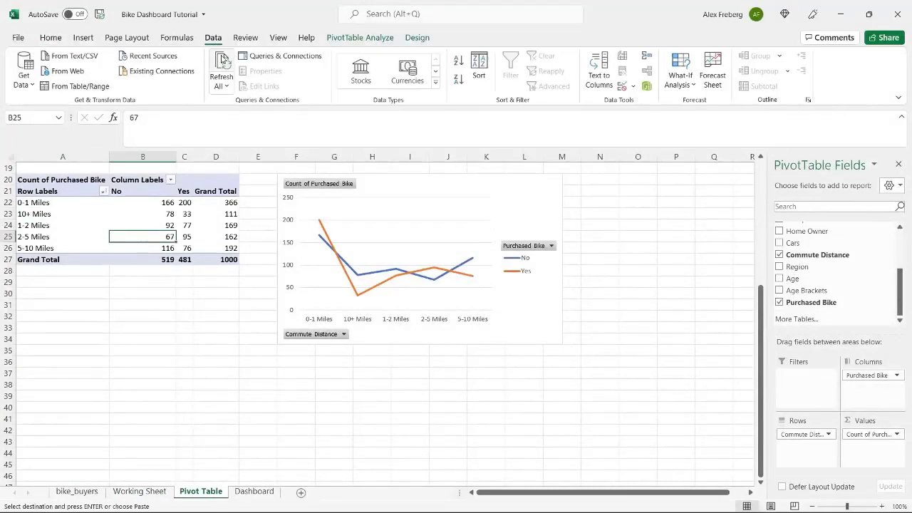
{"action": "left_click", "coordinate": [223, 63]}
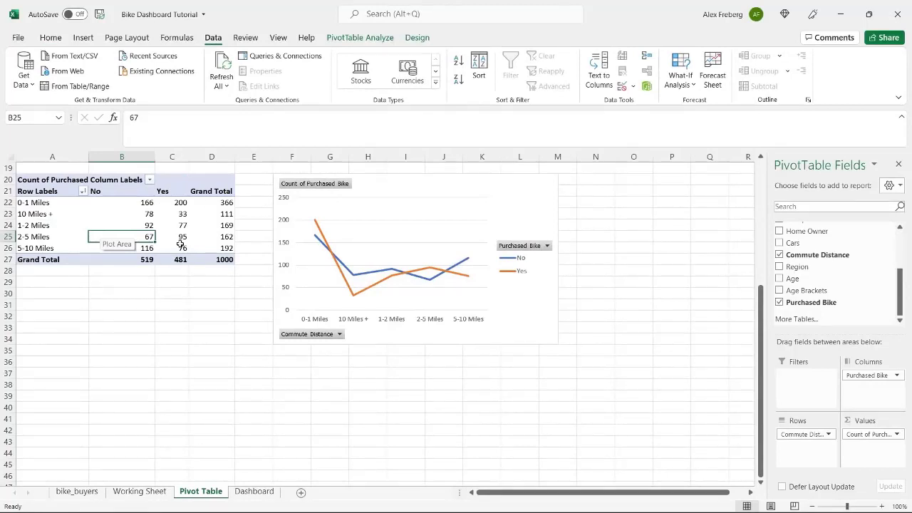
Undo the pivot table refresh and the replacement of "10+ Miles" with "10 Miles +", and return to the Working Sheet
{"action": "key", "text": "ctrl+z"}
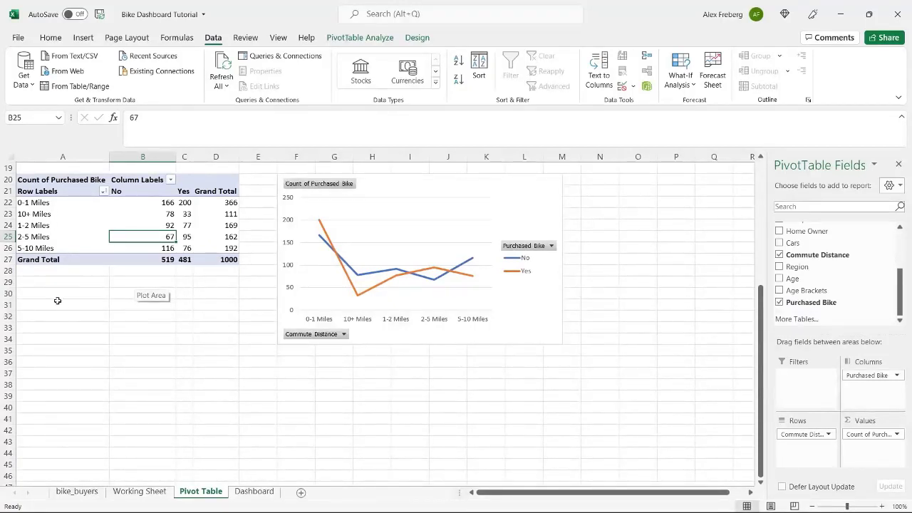
{"action": "left_click", "coordinate": [140, 491]}
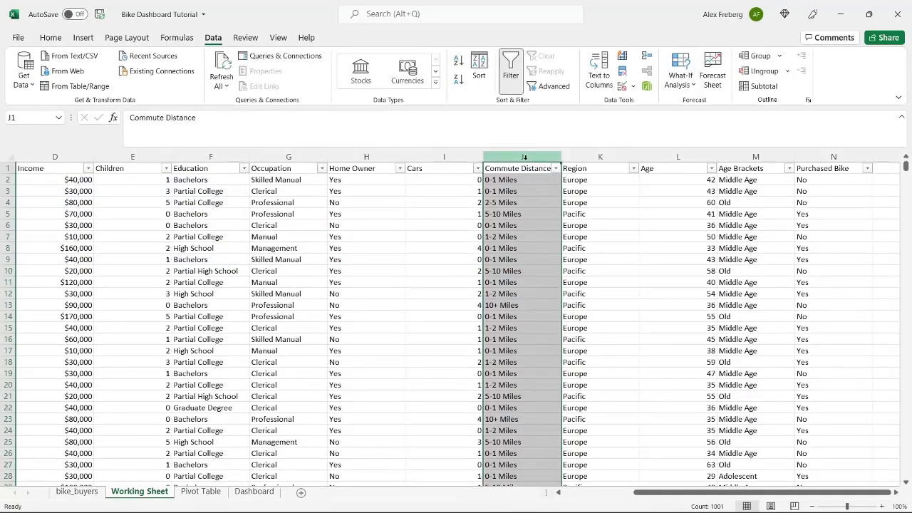
Replace all occurrences of "10+ Miles" in the Commute Distance column with "More than 10 Miles" and close Find and Replace
{"action": "key", "text": "ctrl+h"}
{"action": "left_click_drag", "start_coordinate": [312, 371], "coordinate": [304, 262]}
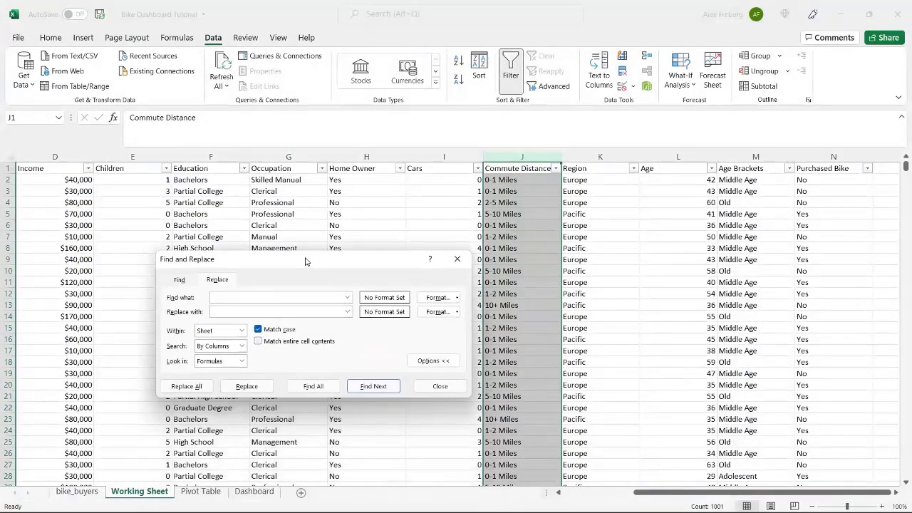
{"action": "left_click", "coordinate": [524, 260]}
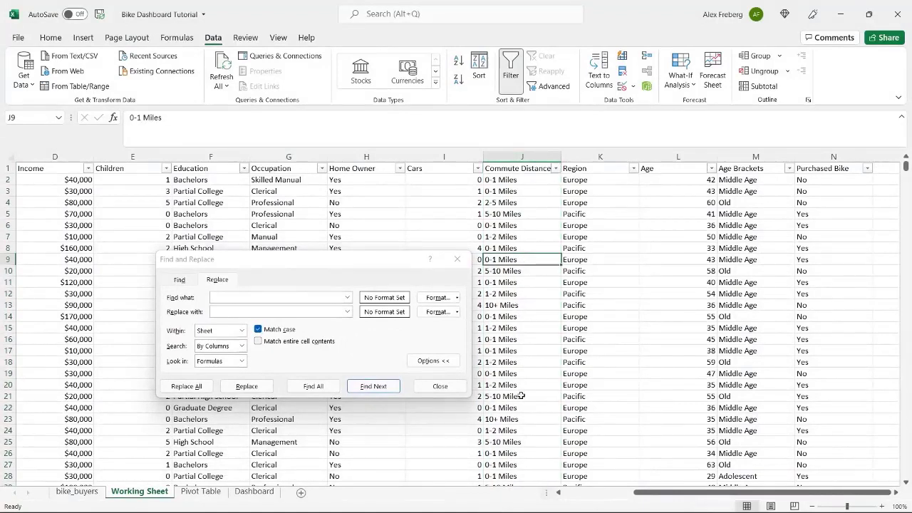
{"action": "left_click", "coordinate": [519, 305]}
{"action": "key", "text": "ctrl+c"}
{"action": "left_click", "coordinate": [271, 297]}
{"action": "key", "text": "ctrl+v"}
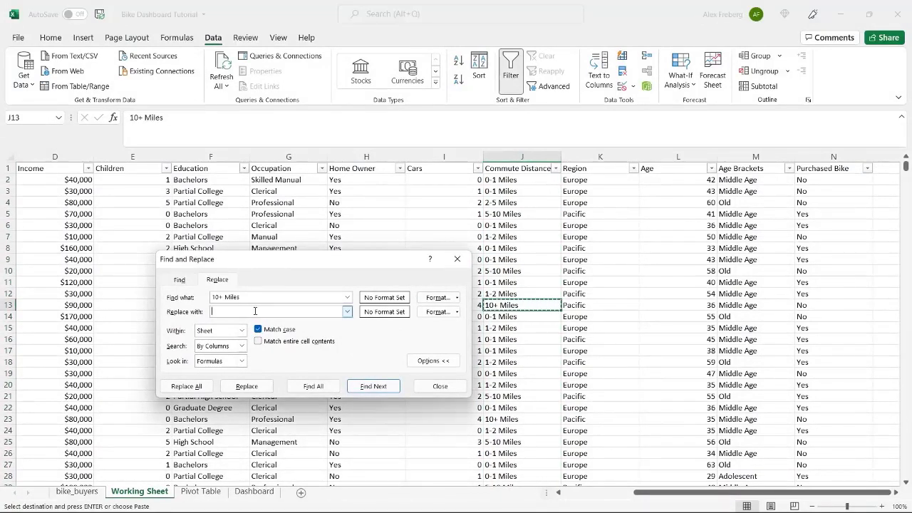
{"action": "type", "text": "M"}
{"action": "type", "text": "ore than 10 Miles"}
{"action": "left_click", "coordinate": [202, 387]}
{"action": "left_click", "coordinate": [459, 294]}
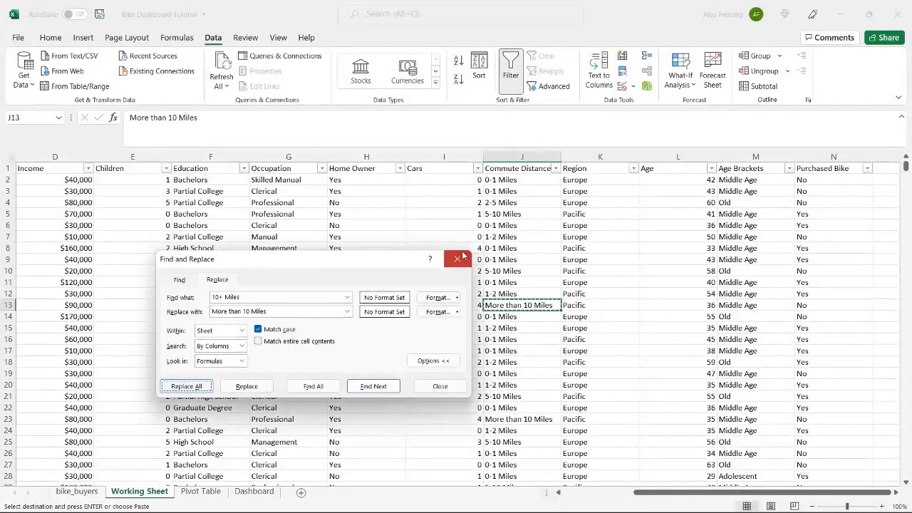
{"action": "left_click", "coordinate": [464, 258]}
{"action": "left_click", "coordinate": [522, 236]}
{"action": "left_click", "coordinate": [530, 282]}
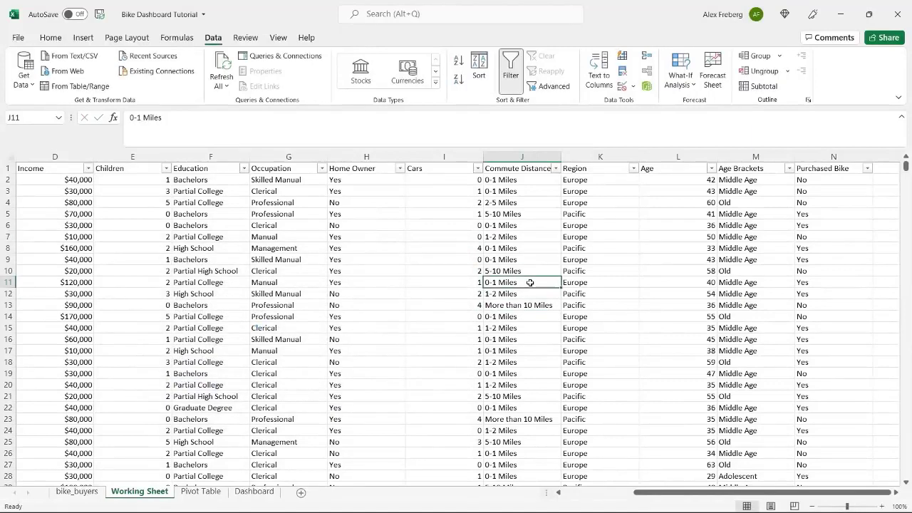
Refresh the commute distance pivot table and its line chart on the Pivot Table sheet
{"action": "left_click", "coordinate": [201, 490]}
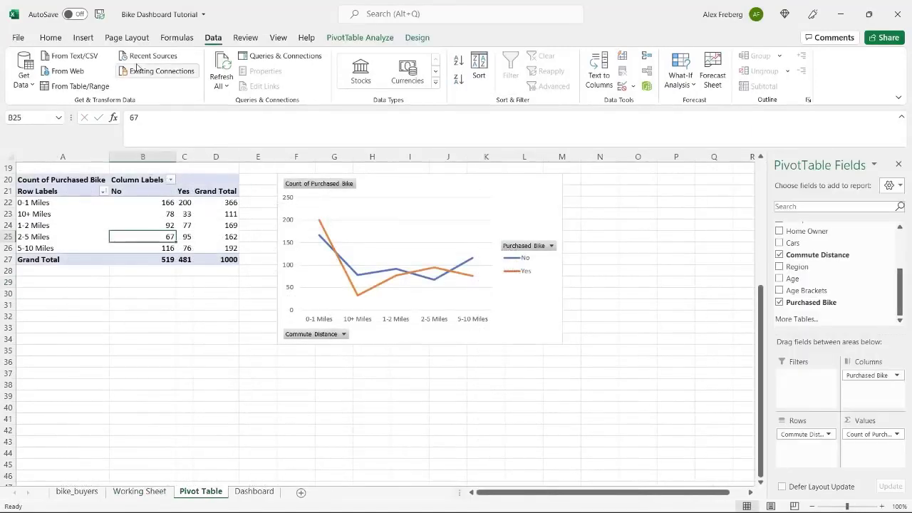
{"action": "left_click", "coordinate": [221, 65]}
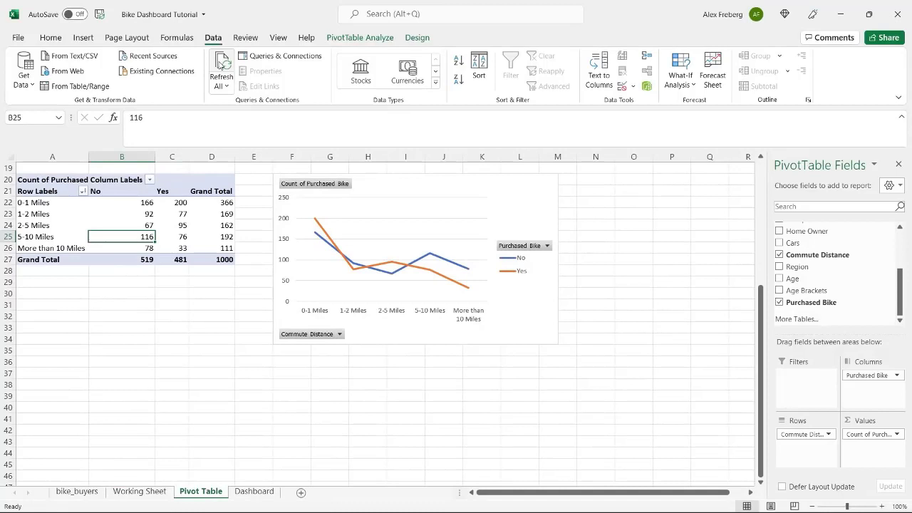
{"action": "left_click", "coordinate": [443, 361]}
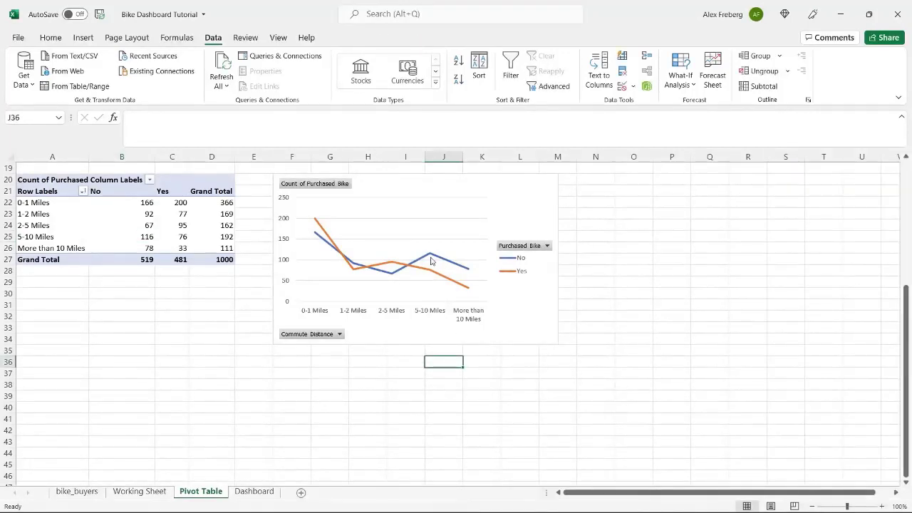
Add axis titles to the commute distance line chart
{"action": "mouse_move", "coordinate": [430, 261]}
{"action": "left_click", "coordinate": [521, 198]}
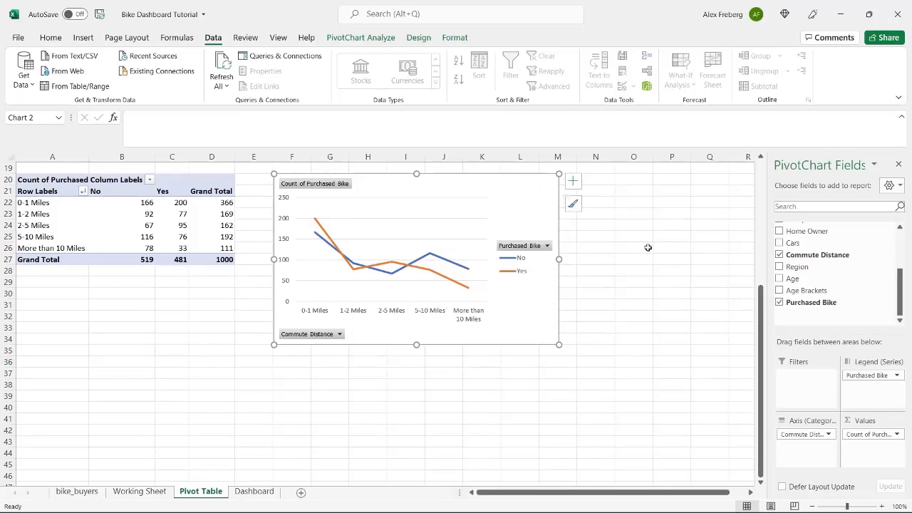
{"action": "left_click", "coordinate": [573, 184]}
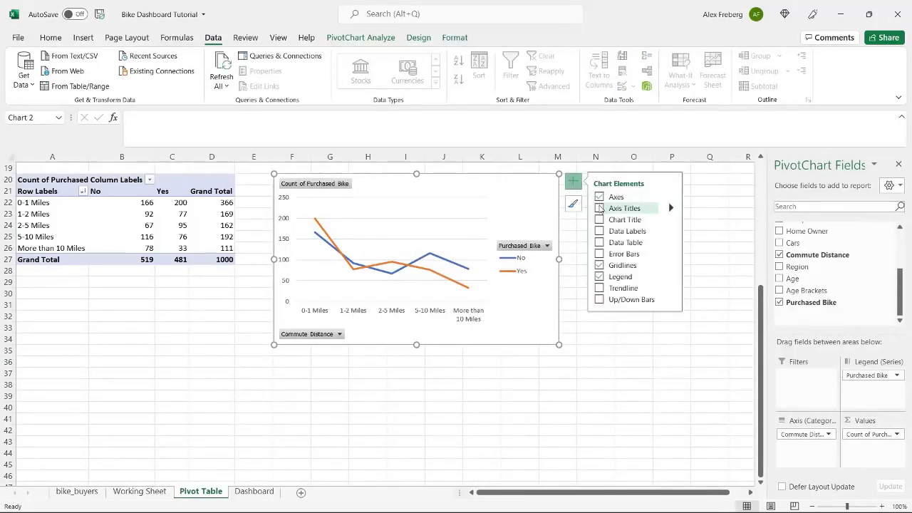
{"action": "left_click", "coordinate": [599, 208]}
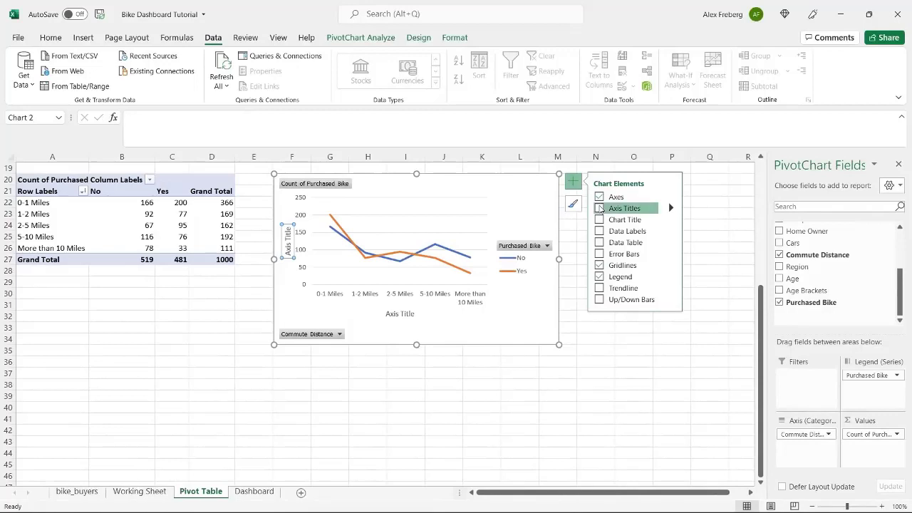
Change the line chart's horizontal axis title to "Commute Distance"
{"action": "double_click", "coordinate": [403, 313]}
{"action": "triple_click", "coordinate": [404, 313]}
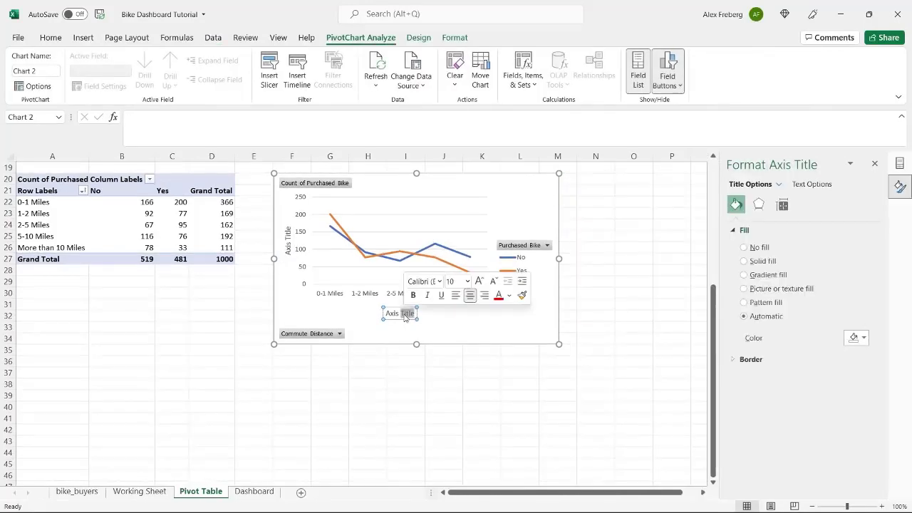
{"action": "type", "text": "Commu"}
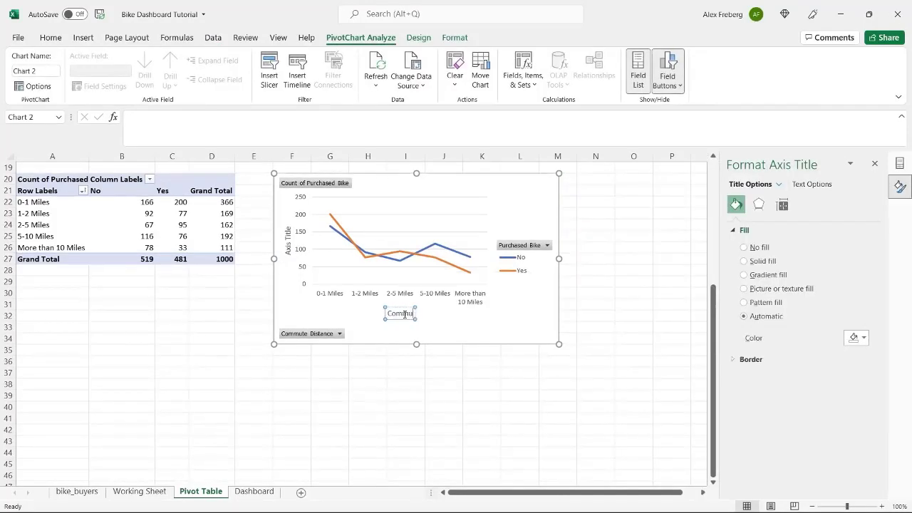
{"action": "type", "text": "te Distance"}
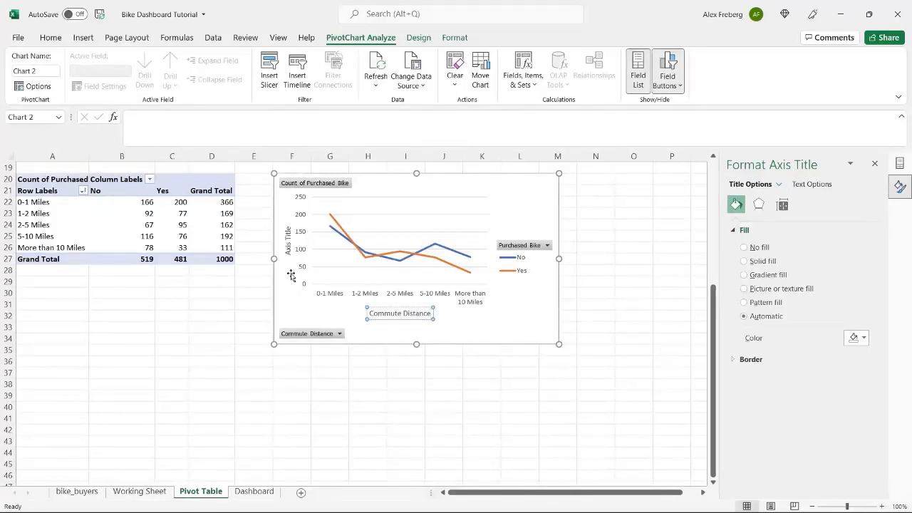
Remove the primary vertical axis title from the line chart, keeping only a primary horizontal axis title
{"action": "left_click", "coordinate": [288, 244]}
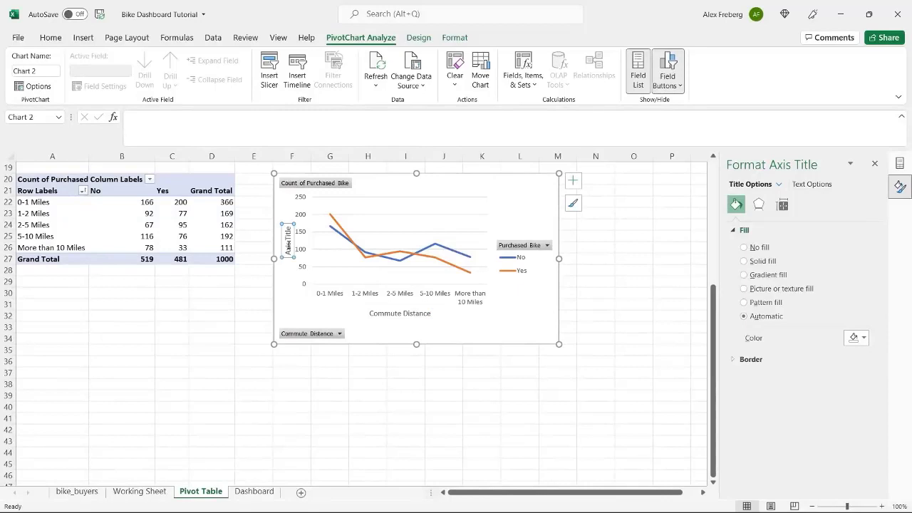
{"action": "triple_click", "coordinate": [288, 244]}
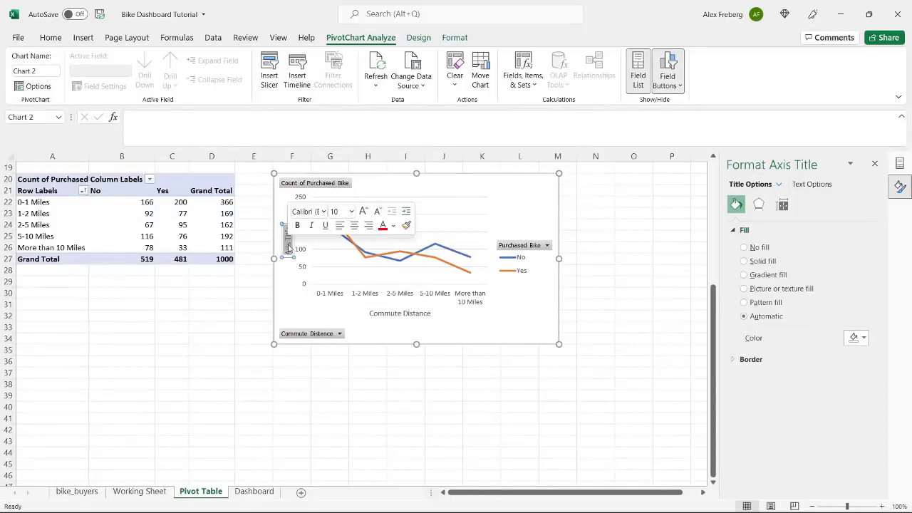
{"action": "left_click", "coordinate": [512, 222]}
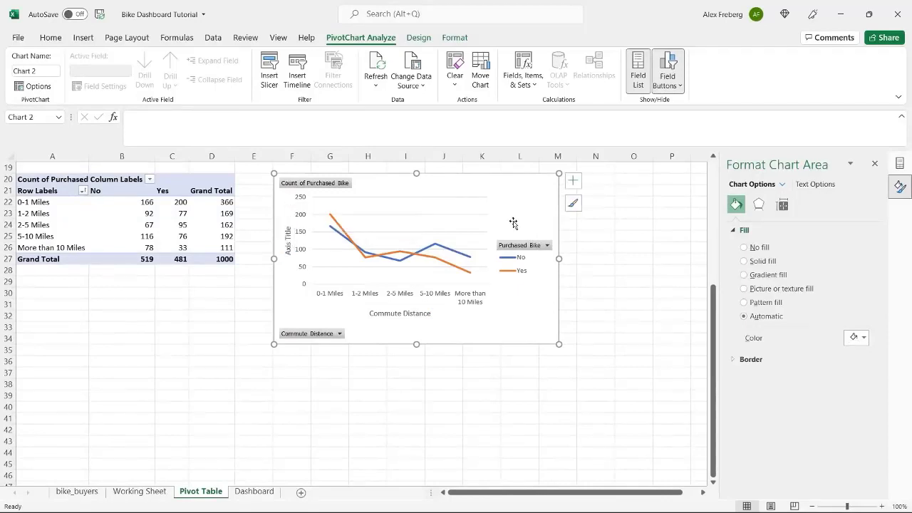
{"action": "left_click", "coordinate": [574, 179]}
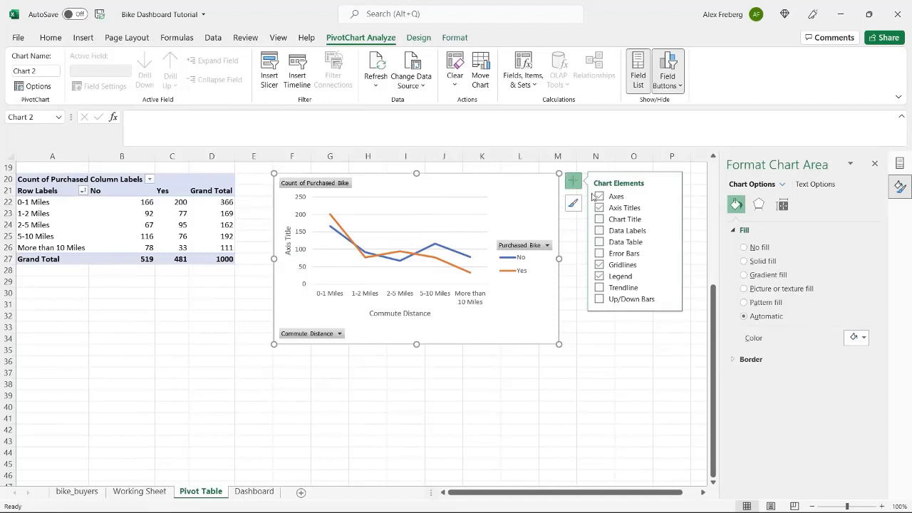
{"action": "left_click", "coordinate": [671, 207]}
{"action": "left_click", "coordinate": [693, 211]}
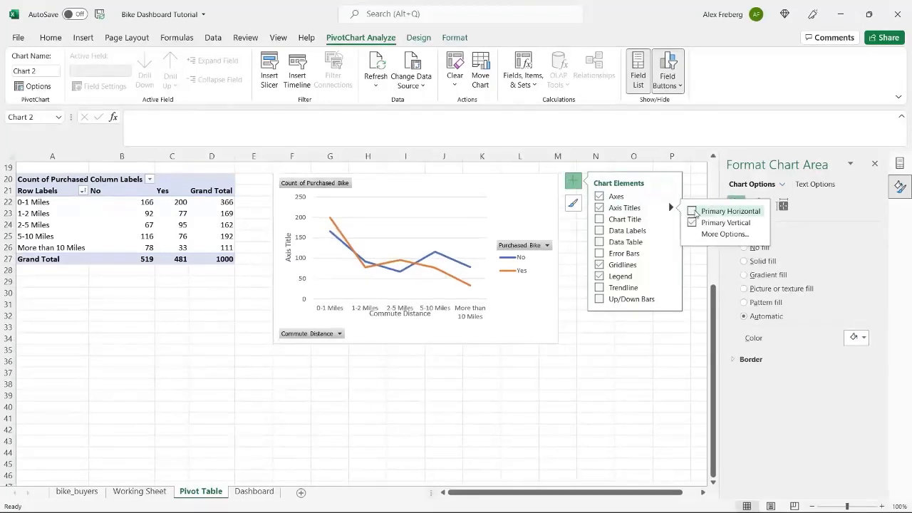
{"action": "left_click", "coordinate": [693, 211]}
{"action": "left_click", "coordinate": [697, 223]}
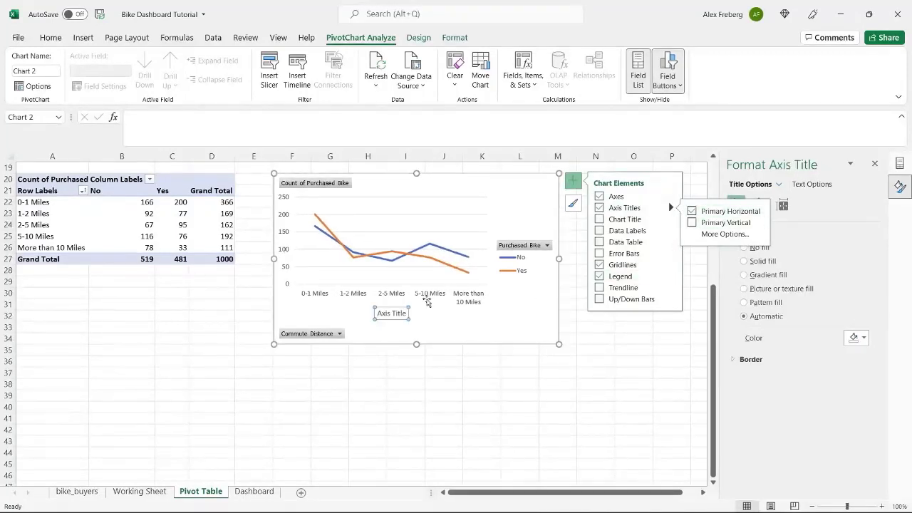
Replace the placeholder text of the horizontal axis title with "Commute Distance"
{"action": "left_click", "coordinate": [392, 313]}
{"action": "double_click", "coordinate": [392, 314]}
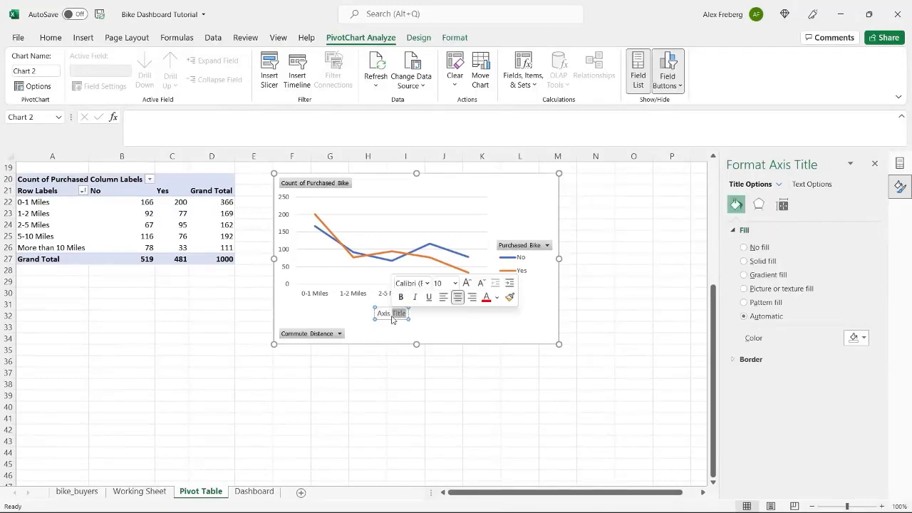
{"action": "left_click", "coordinate": [392, 318]}
{"action": "triple_click", "coordinate": [391, 317]}
{"action": "type", "text": "C"}
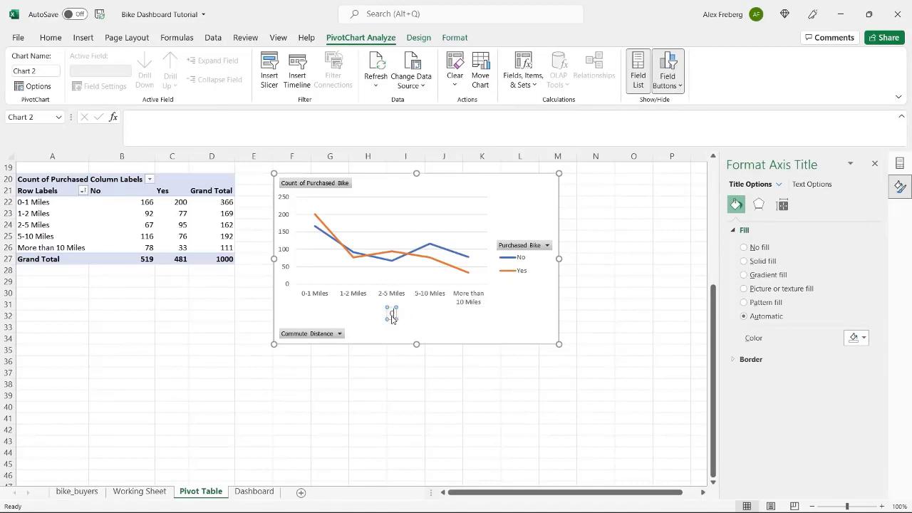
{"action": "type", "text": "ommute Distance"}
{"action": "left_click", "coordinate": [430, 327]}
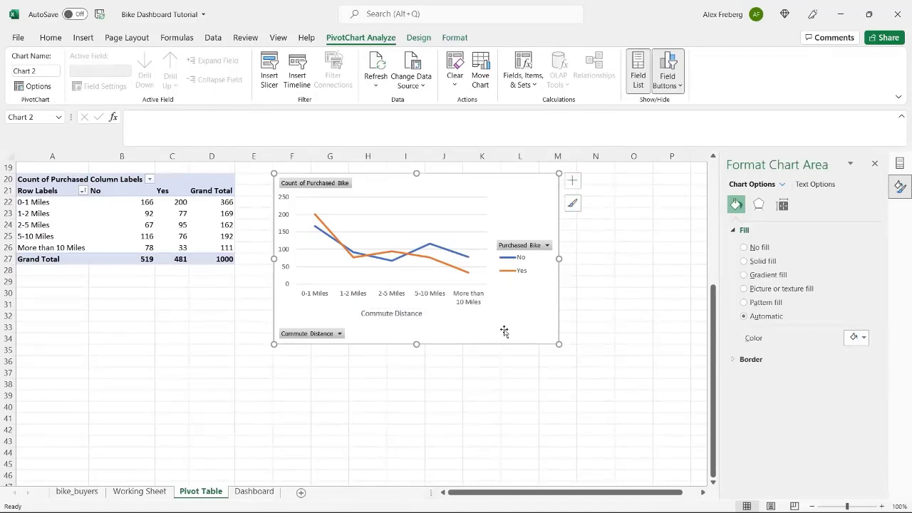
Add a chart title to the line chart and set it to "Distance Per Customer"
{"action": "left_click", "coordinate": [573, 181]}
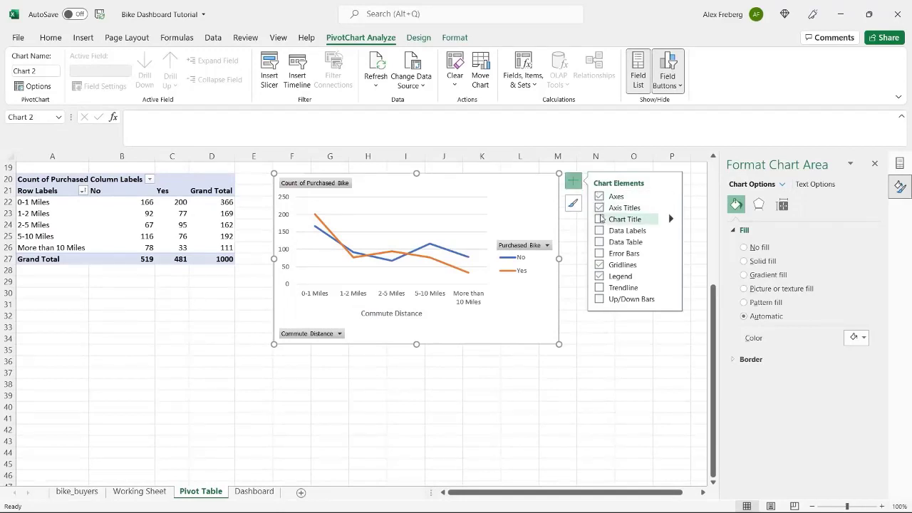
{"action": "left_click", "coordinate": [599, 218]}
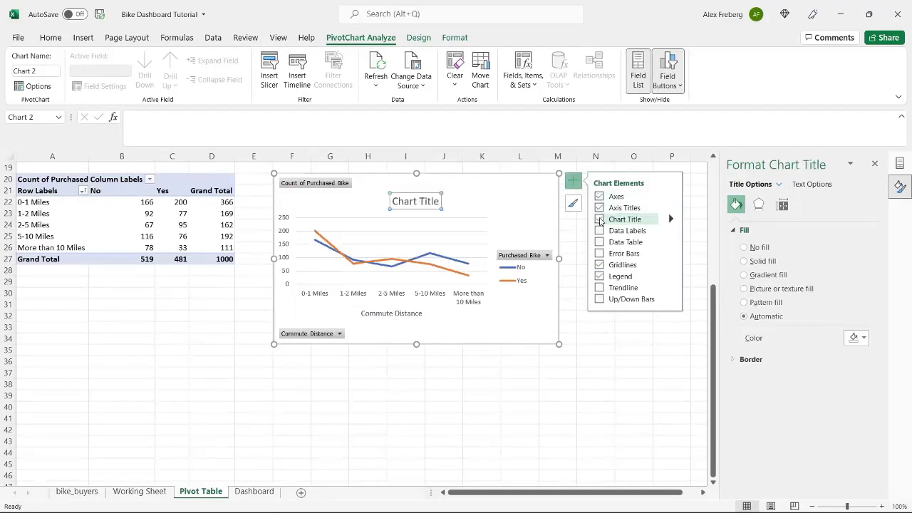
{"action": "triple_click", "coordinate": [416, 202]}
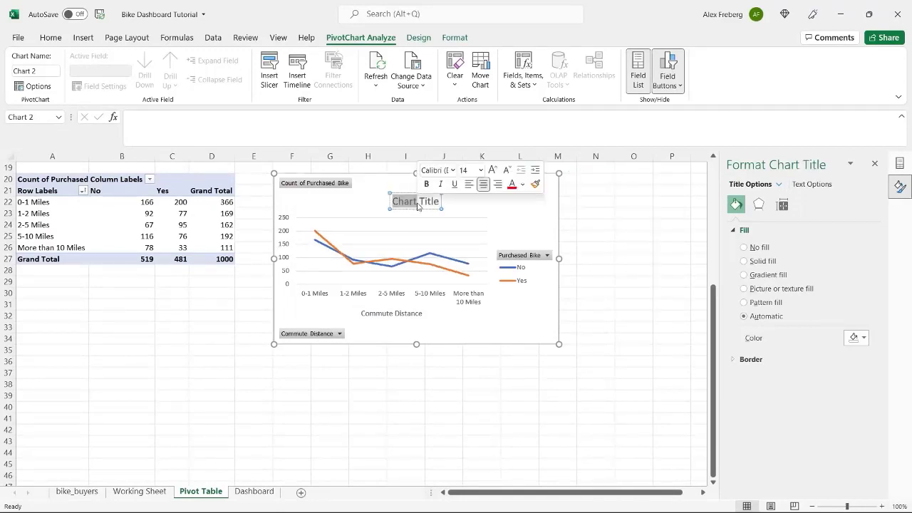
{"action": "type", "text": "Distance"}
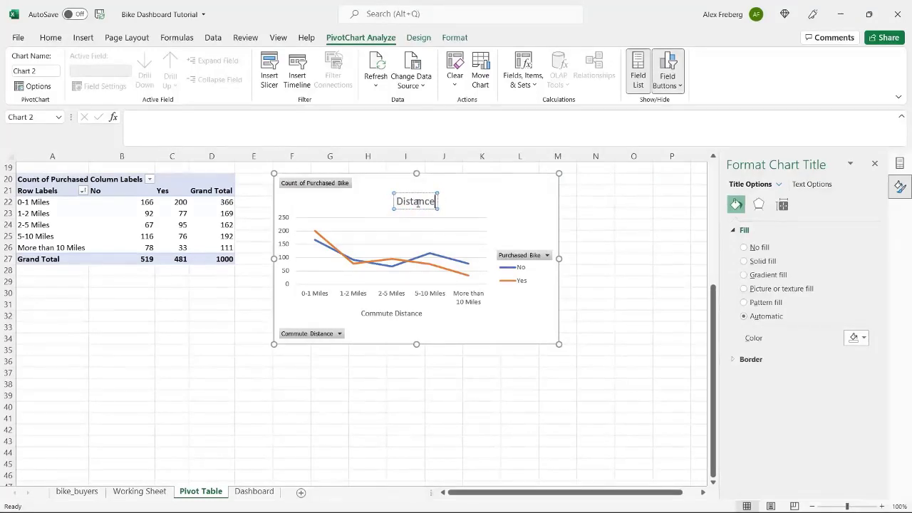
{"action": "type", "text": " Per Cust"}
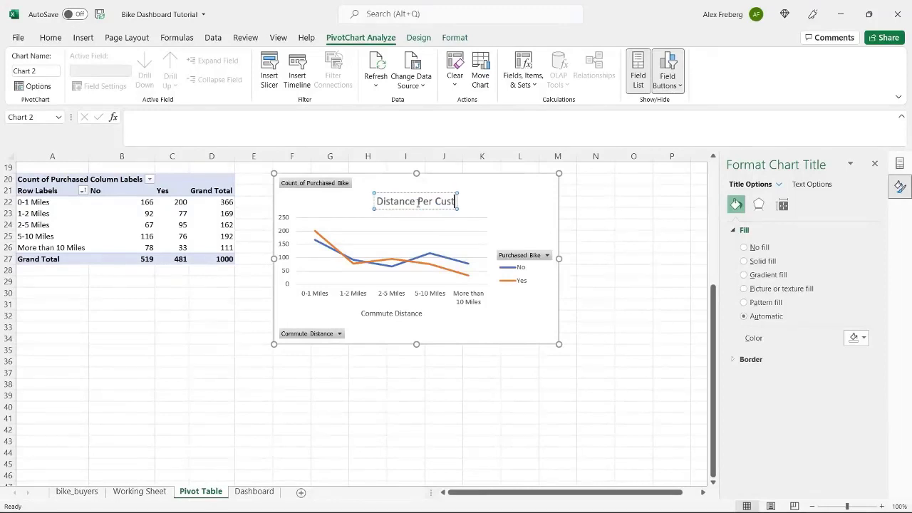
{"action": "type", "text": "omer"}
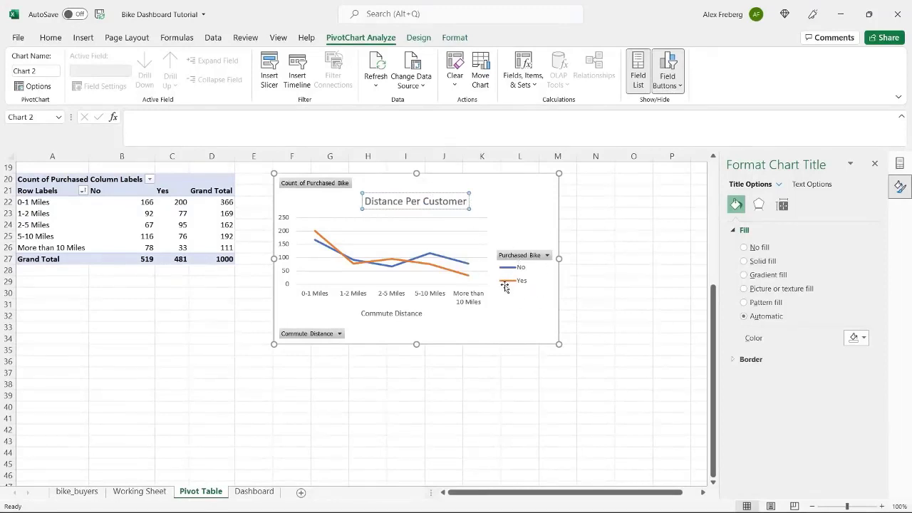
Replace the commute distance line chart's title with "Customer Commute"
{"action": "double_click", "coordinate": [443, 202]}
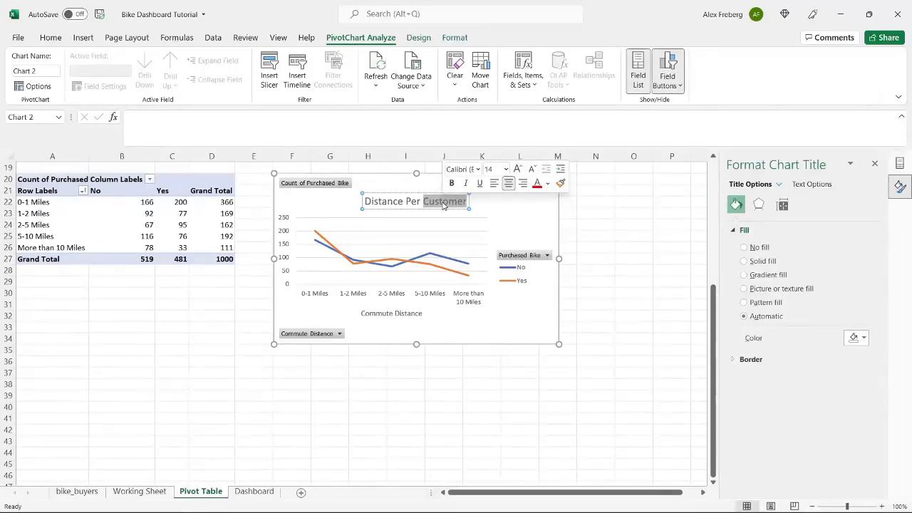
{"action": "key", "text": "BackSpace"}
{"action": "key", "text": "BackSpace"}
{"action": "key", "text": "BackSpace"}
{"action": "key", "text": "BackSpace"}
{"action": "key", "text": "BackSpace"}
{"action": "key", "text": "BackSpace"}
{"action": "key", "text": "BackSpace"}
{"action": "key", "text": "BackSpace"}
{"action": "key", "text": "BackSpace"}
{"action": "key", "text": "BackSpace"}
{"action": "key", "text": "BackSpace"}
{"action": "key", "text": "BackSpace"}
{"action": "key", "text": "BackSpace"}
{"action": "key", "text": "BackSpace"}
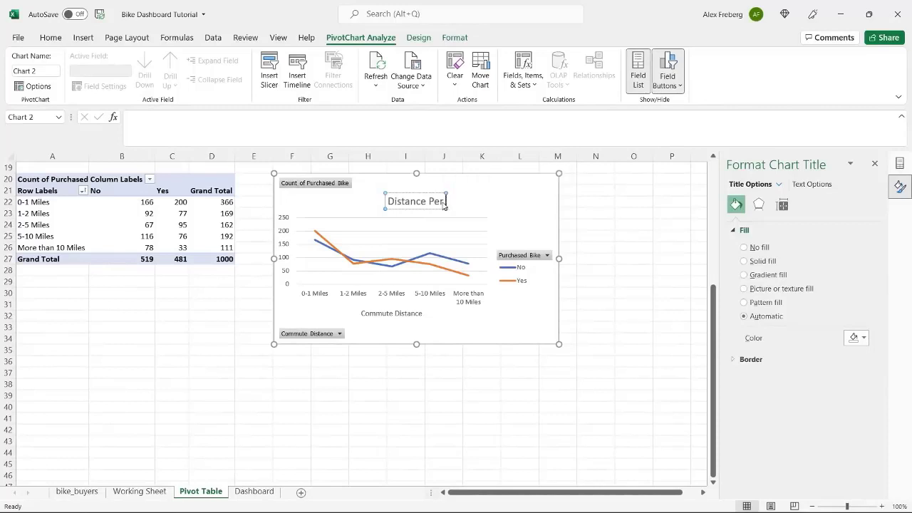
{"action": "type", "text": "Cu"}
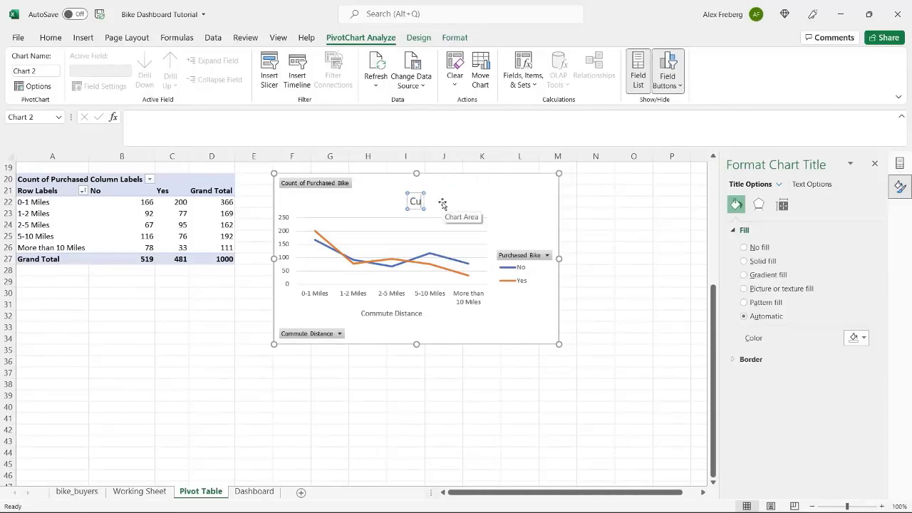
{"action": "type", "text": "stomer Commute"}
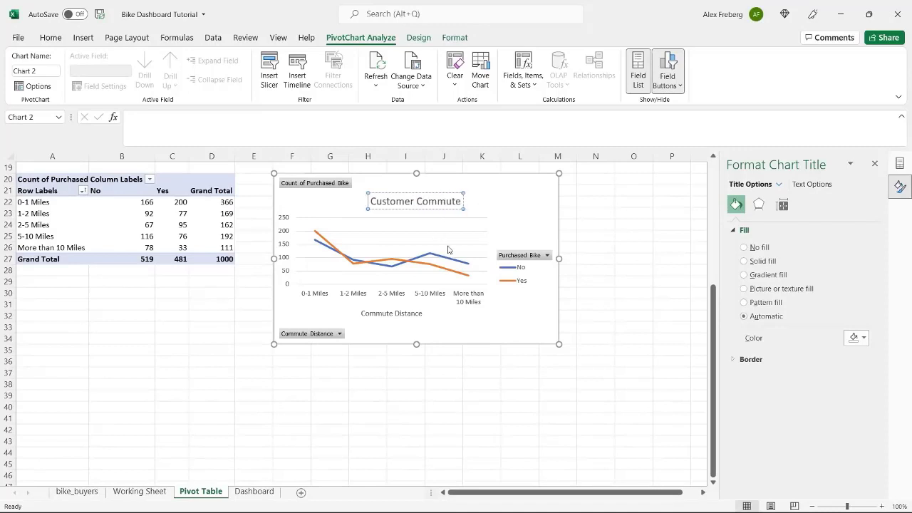
{"action": "left_click", "coordinate": [514, 312]}
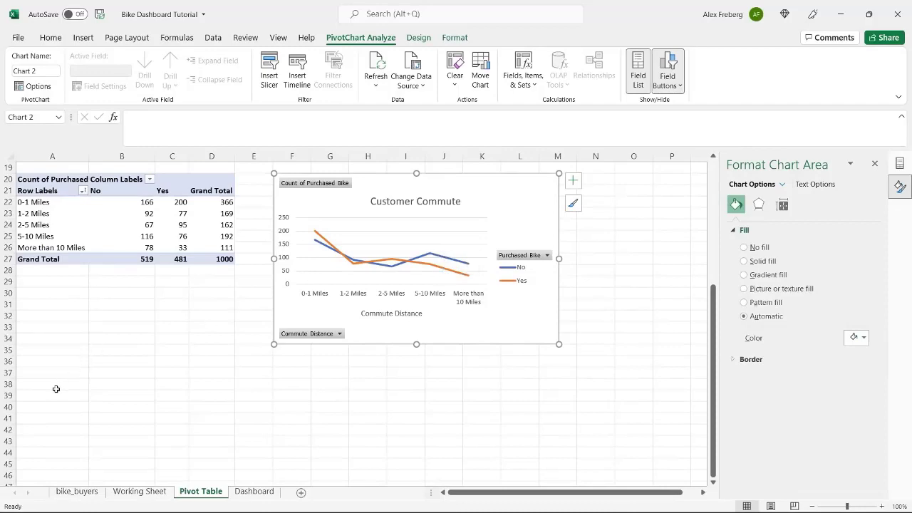
Insert a new pivot table at cell A41 of the Pivot Table sheet, using all the data on Working Sheet as its source
{"action": "left_click", "coordinate": [53, 415]}
{"action": "scroll", "coordinate": [52, 415], "scroll_direction": "down", "scroll_amount": 5}
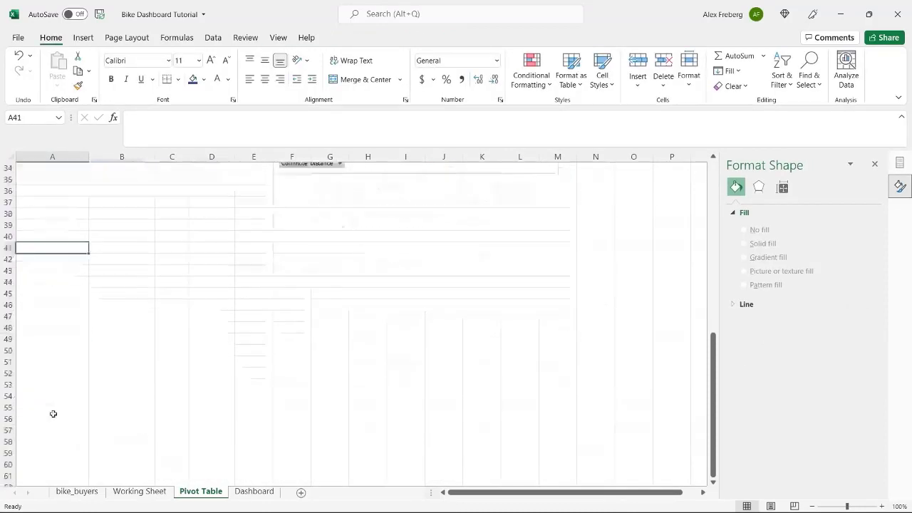
{"action": "left_click", "coordinate": [82, 41]}
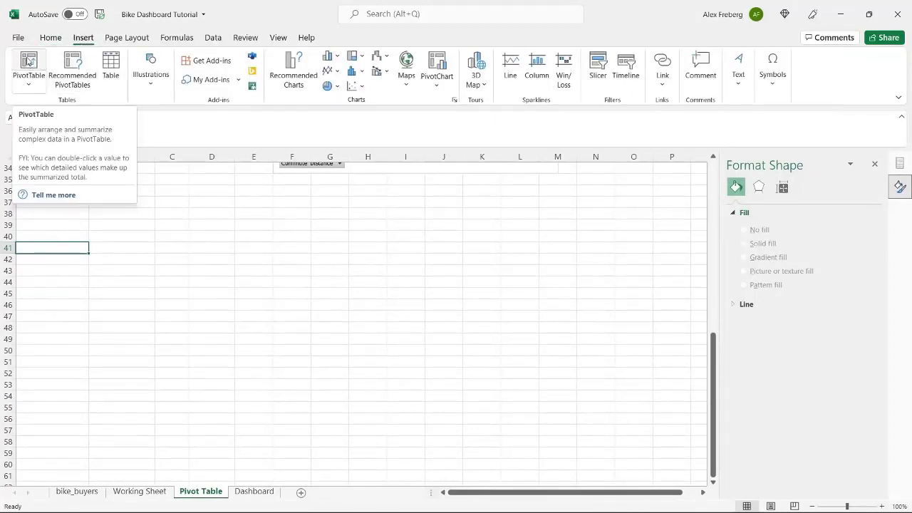
{"action": "left_click", "coordinate": [28, 62]}
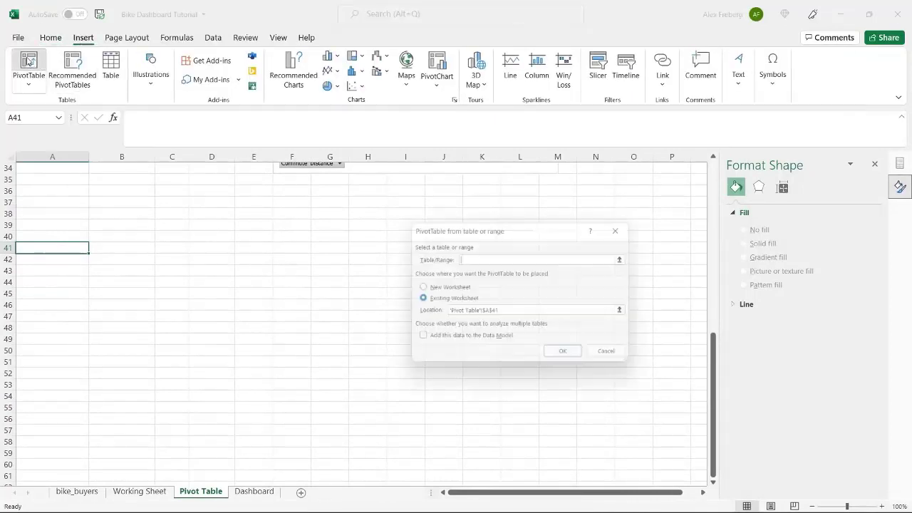
{"action": "left_click", "coordinate": [140, 490]}
{"action": "left_click", "coordinate": [152, 359]}
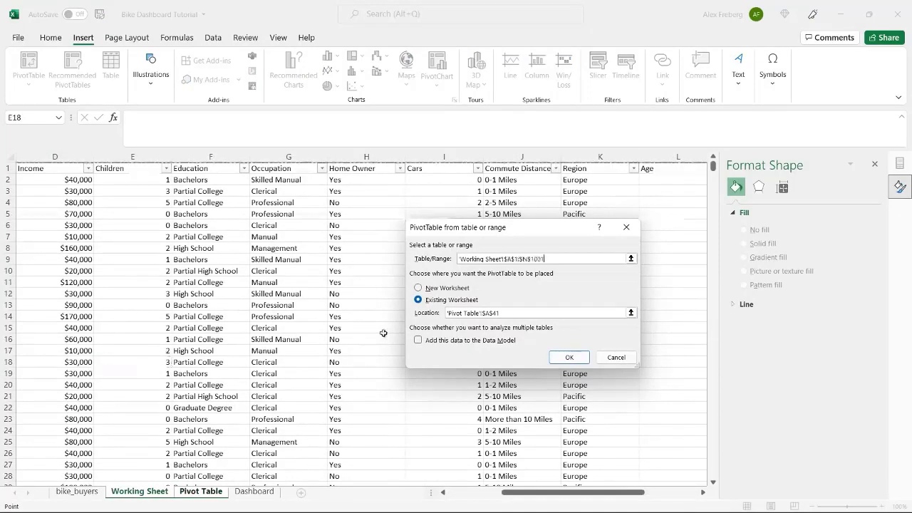
{"action": "left_click", "coordinate": [568, 356]}
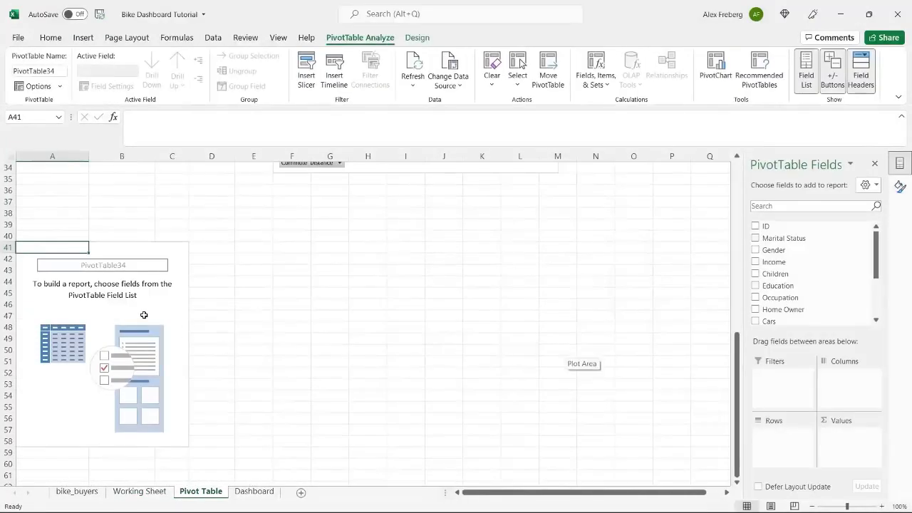
Set up the new pivot table with Age Brackets as rows, Purchased Bike as columns and the count of Purchased Bike as values
{"action": "left_click", "coordinate": [144, 315]}
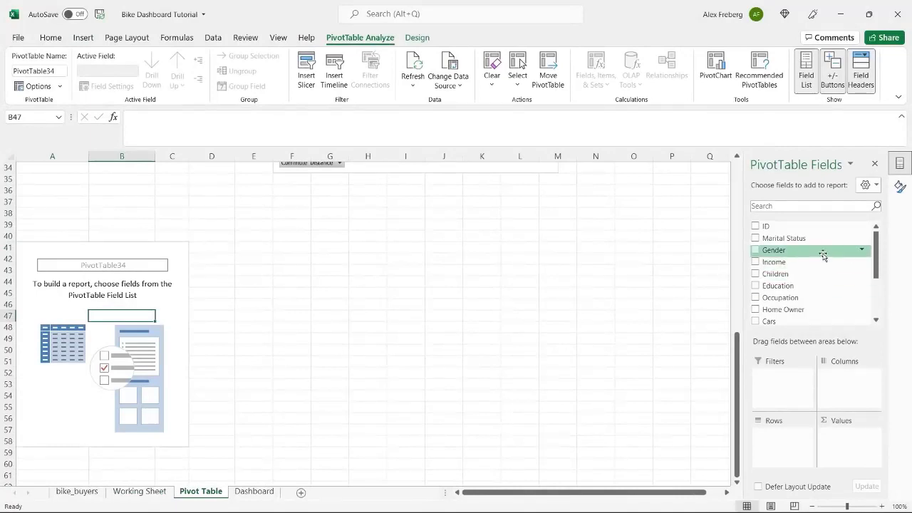
{"action": "left_click_drag", "start_coordinate": [877, 248], "coordinate": [882, 294]}
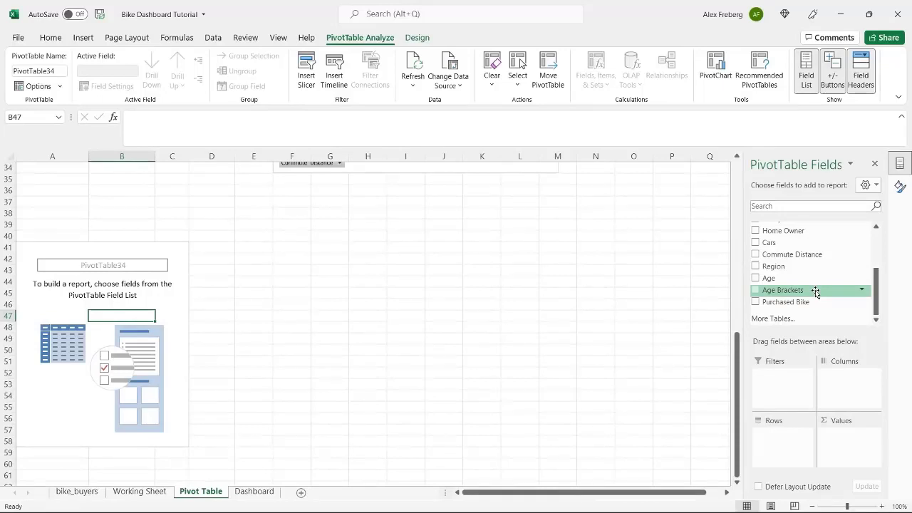
{"action": "left_click_drag", "start_coordinate": [816, 291], "coordinate": [789, 436]}
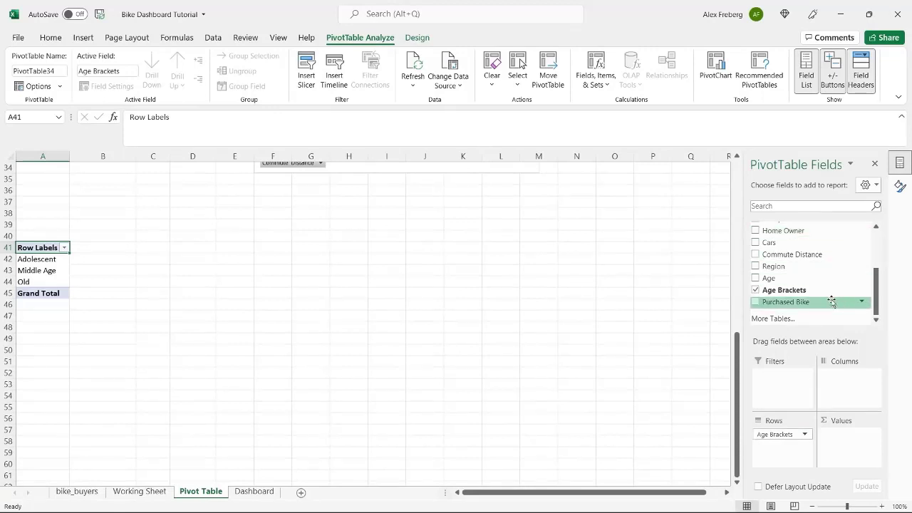
{"action": "left_click_drag", "start_coordinate": [837, 301], "coordinate": [847, 435]}
{"action": "left_click_drag", "start_coordinate": [815, 305], "coordinate": [839, 373]}
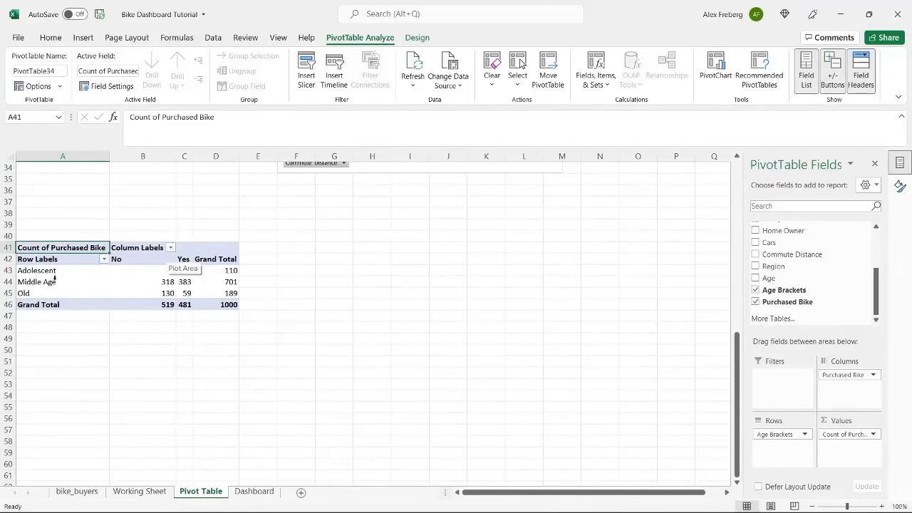
Compare the line chart subtypes for the age brackets pivot table, insert a Line with Markers chart and place it beside the table
{"action": "left_click", "coordinate": [146, 283]}
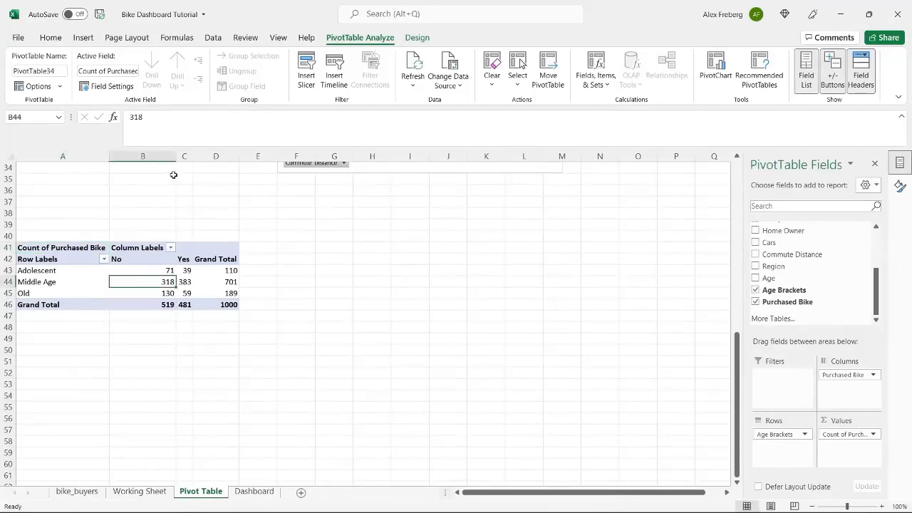
{"action": "left_click", "coordinate": [82, 40]}
{"action": "left_click", "coordinate": [296, 67]}
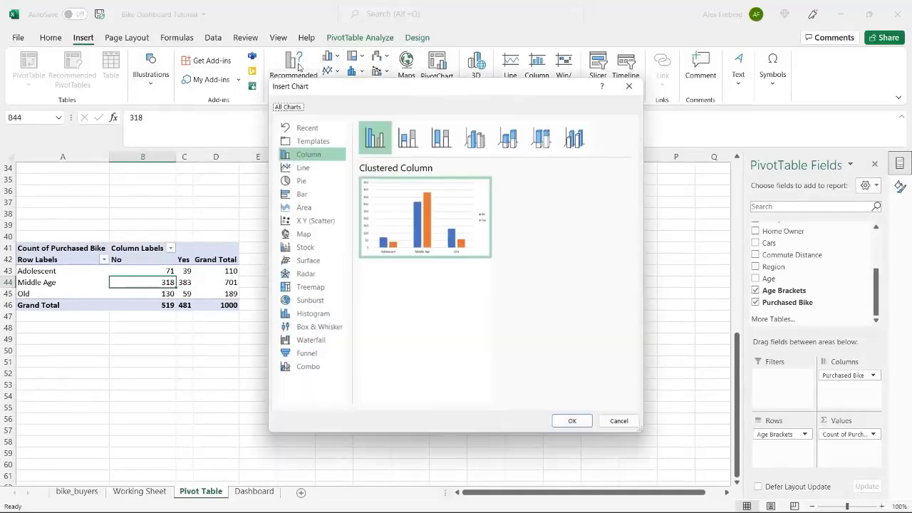
{"action": "left_click", "coordinate": [317, 170]}
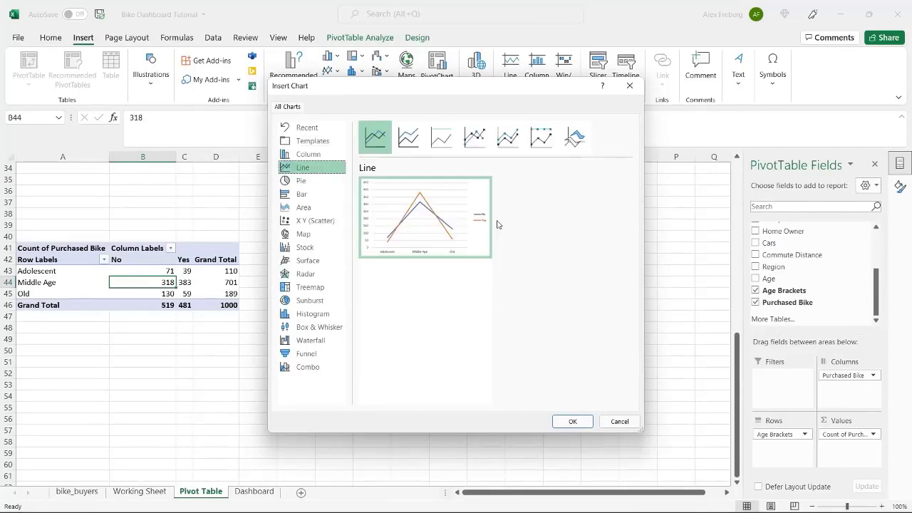
{"action": "left_click", "coordinate": [507, 137]}
{"action": "left_click", "coordinate": [534, 138]}
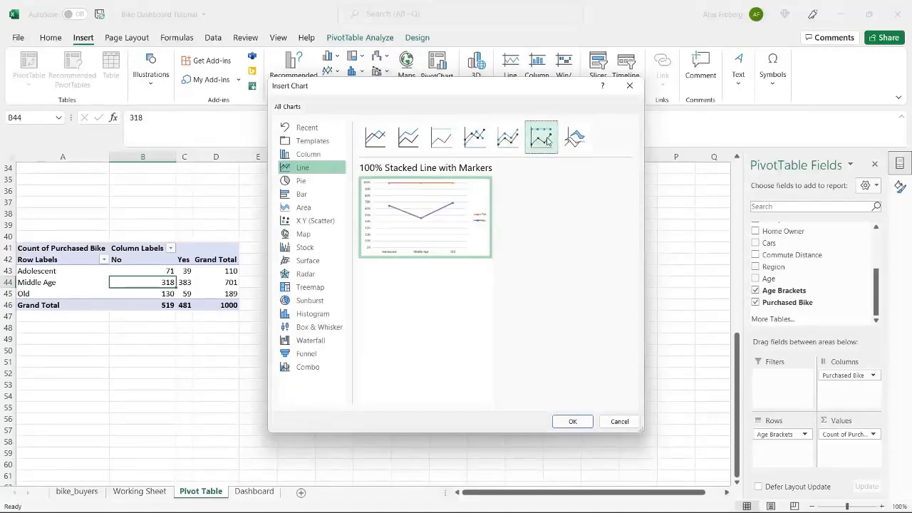
{"action": "left_click", "coordinate": [509, 141]}
{"action": "left_click", "coordinate": [475, 138]}
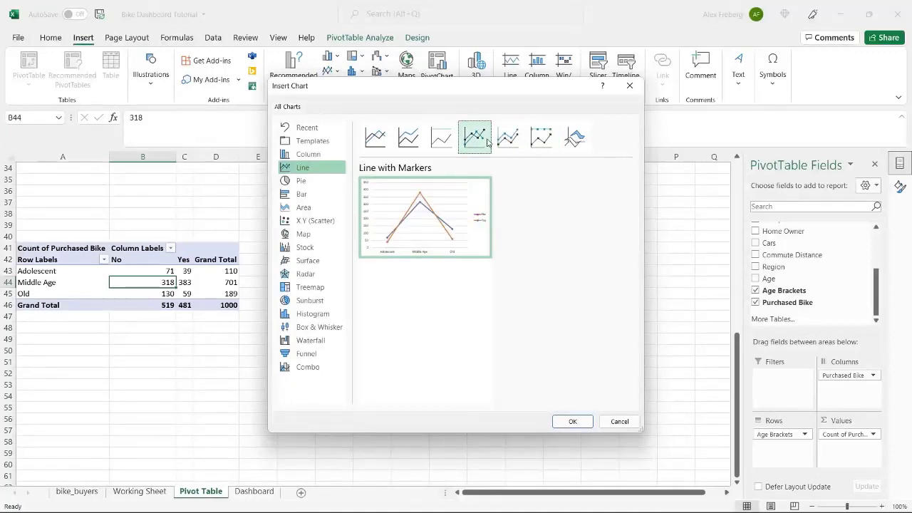
{"action": "left_click", "coordinate": [375, 136]}
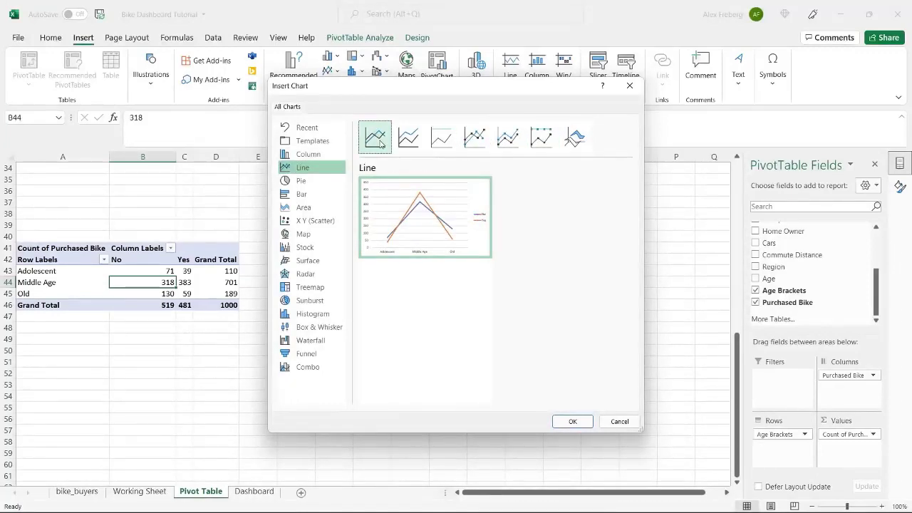
{"action": "left_click", "coordinate": [475, 138]}
{"action": "left_click", "coordinate": [376, 139]}
{"action": "left_click", "coordinate": [474, 137]}
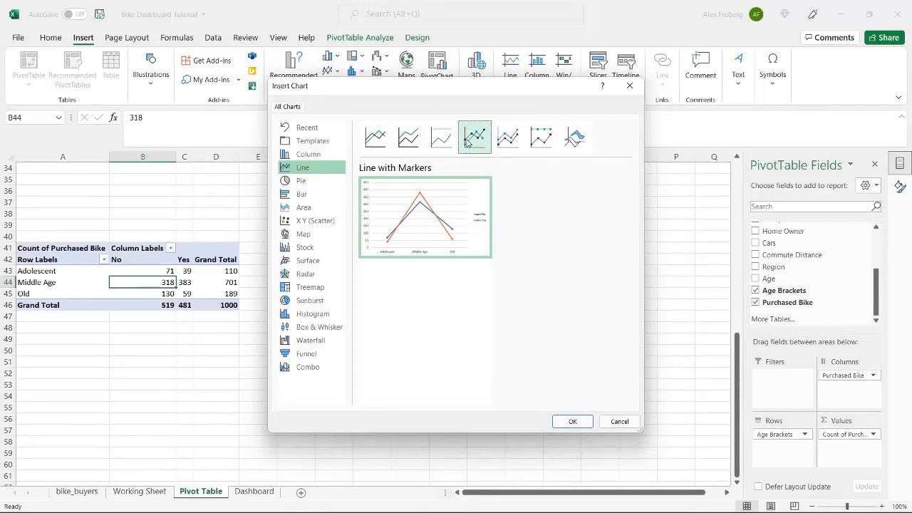
{"action": "left_click", "coordinate": [572, 422]}
{"action": "left_click_drag", "start_coordinate": [417, 246], "coordinate": [461, 247]}
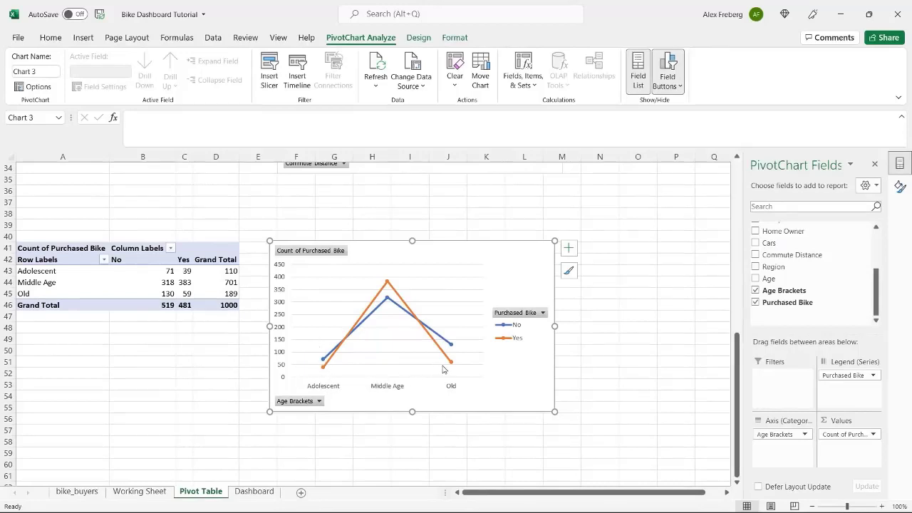
Add only a primary horizontal axis title to the age brackets chart and set it to "Age Bracket"
{"action": "mouse_move", "coordinate": [448, 369]}
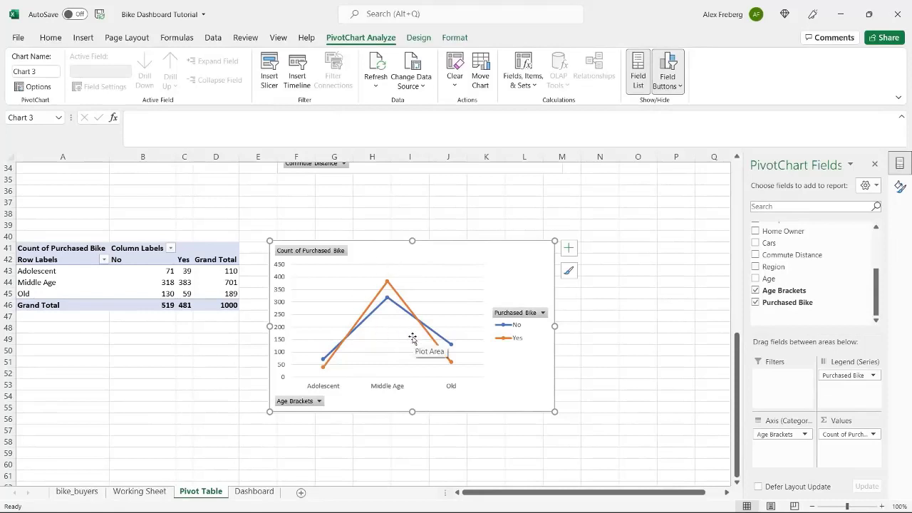
{"action": "left_click", "coordinate": [574, 254]}
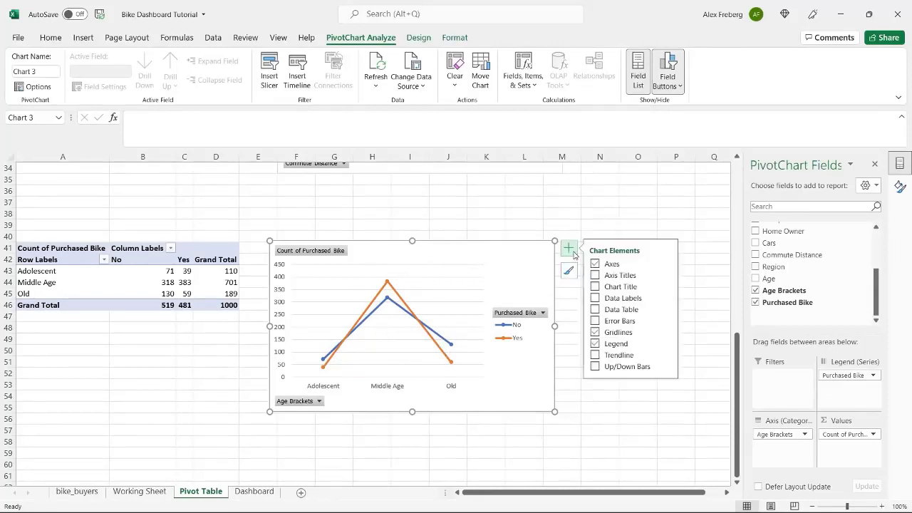
{"action": "left_click", "coordinate": [667, 275]}
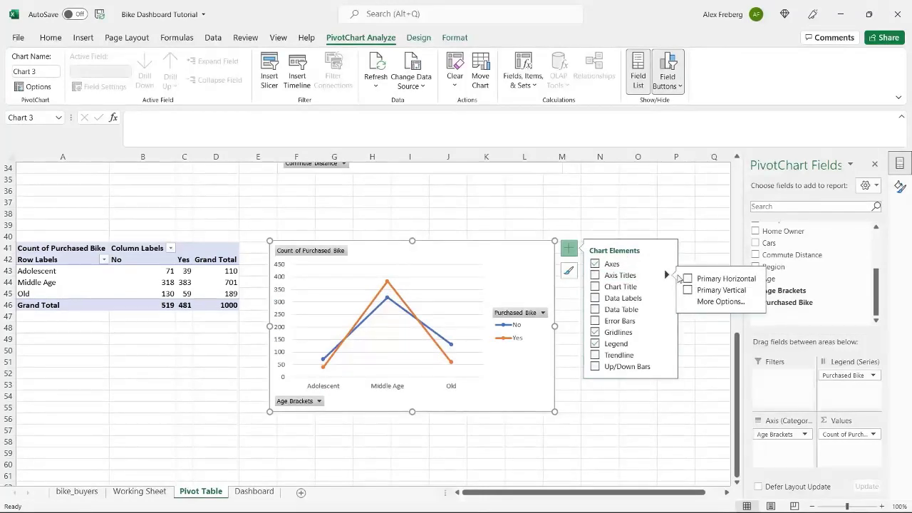
{"action": "left_click", "coordinate": [688, 290]}
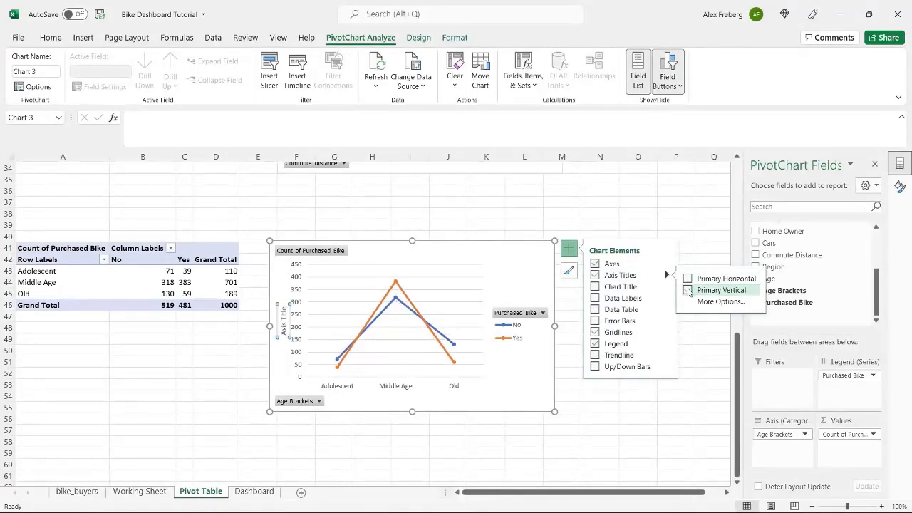
{"action": "triple_click", "coordinate": [391, 383]}
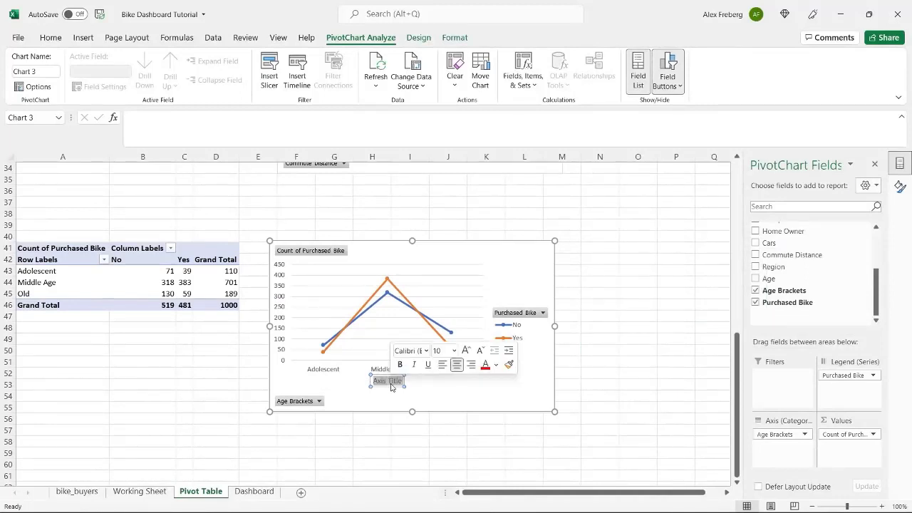
{"action": "type", "text": "Age Bracket"}
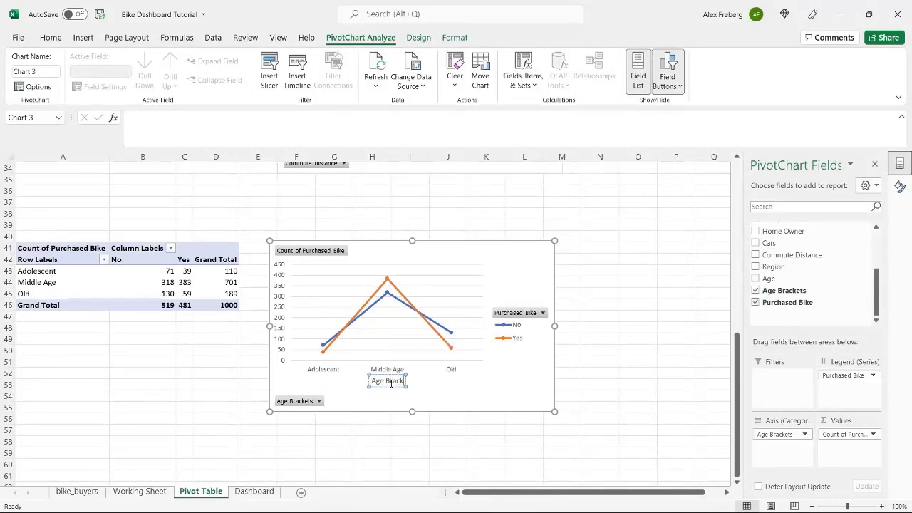
{"action": "left_click", "coordinate": [446, 394]}
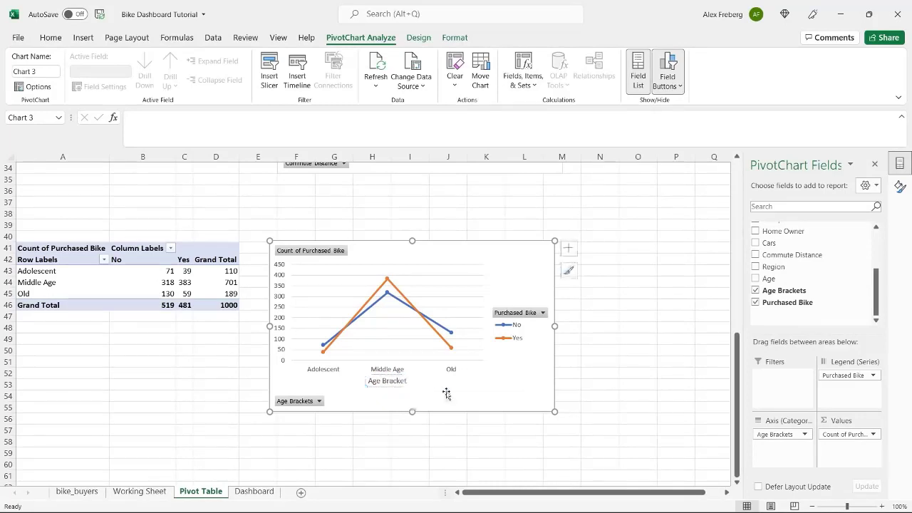
Add a chart title to the age brackets chart and set it to "Customer Age Brackets"
{"action": "left_click", "coordinate": [568, 248]}
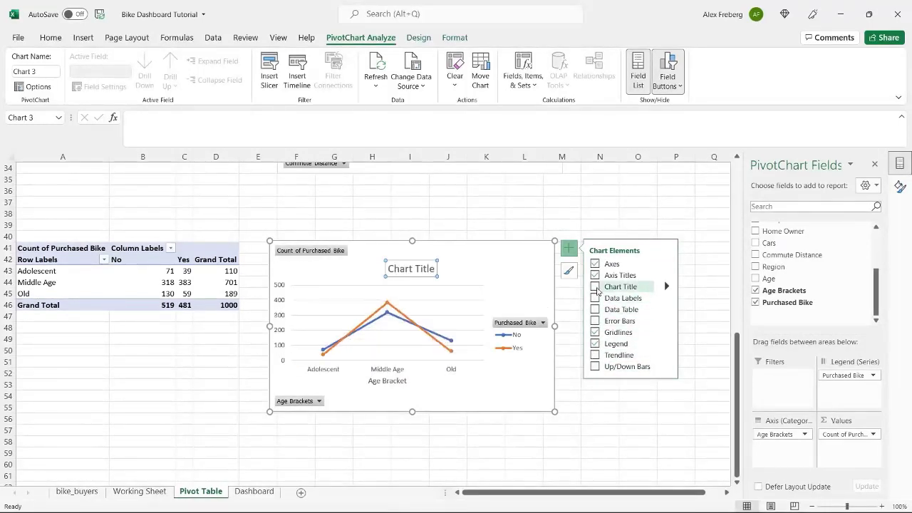
{"action": "left_click", "coordinate": [595, 287]}
{"action": "left_click", "coordinate": [411, 270]}
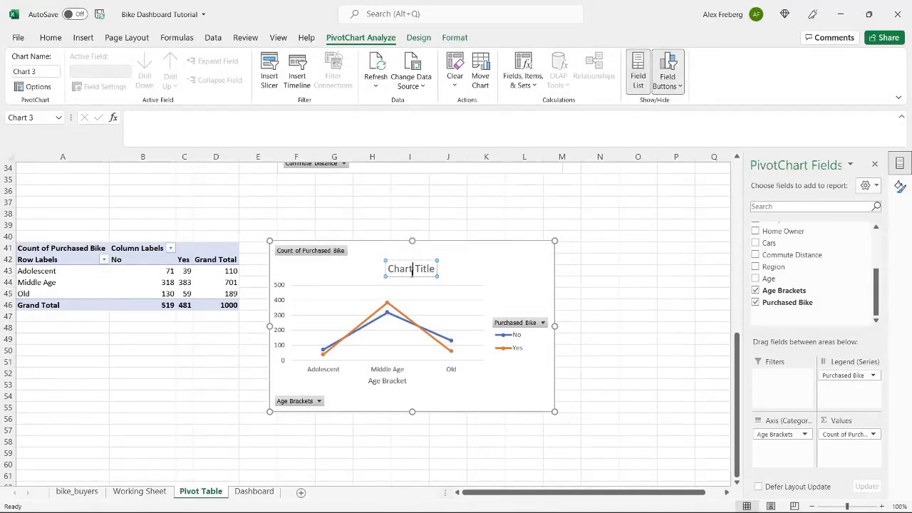
{"action": "triple_click", "coordinate": [412, 269]}
{"action": "type", "text": "Customer Age Bracke"}
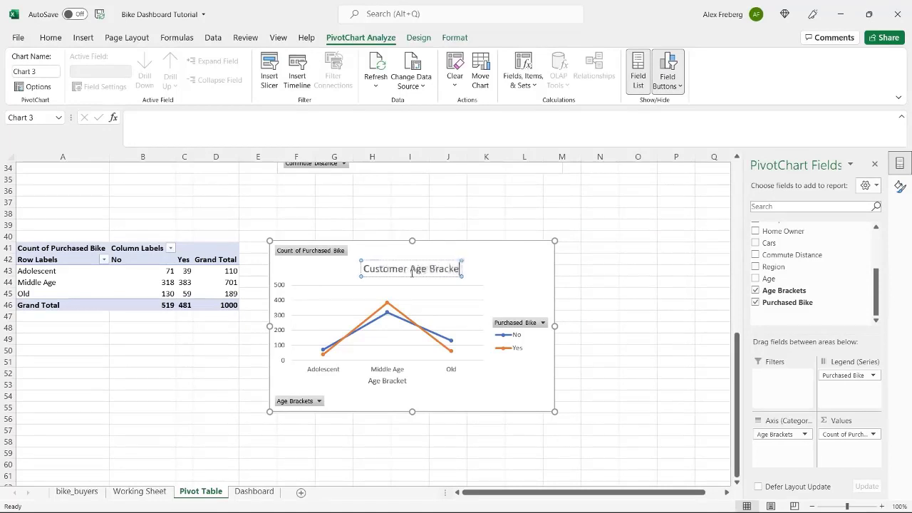
{"action": "type", "text": "ts"}
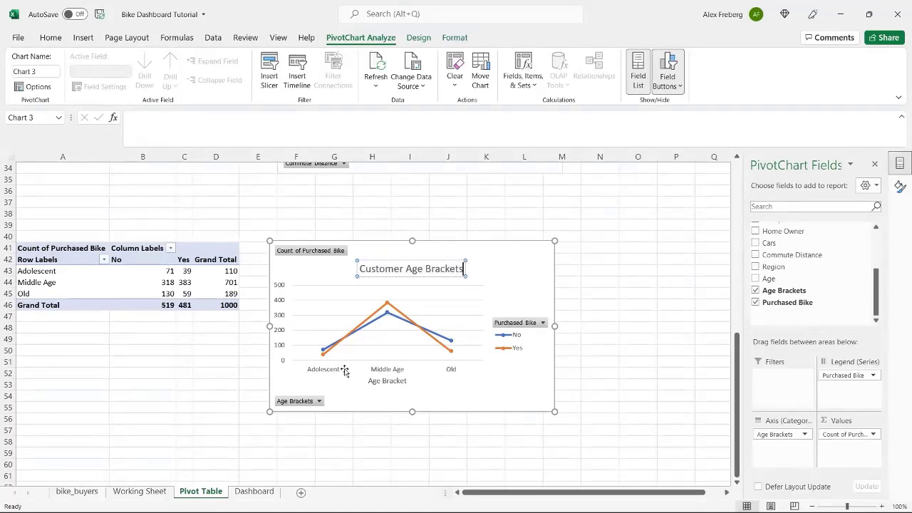
{"action": "left_click", "coordinate": [533, 264]}
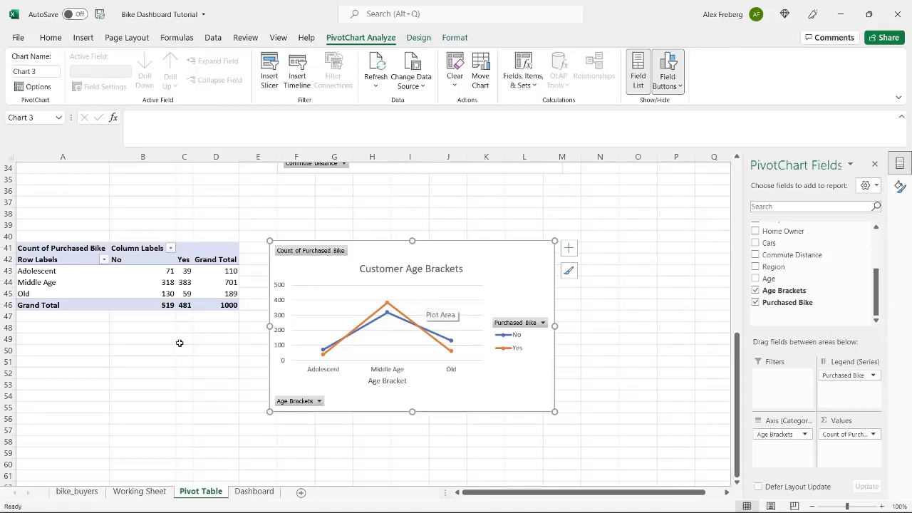
Copy the whole age brackets pivot table and paste the copy below it, starting at cell A58
{"action": "scroll", "coordinate": [180, 343], "scroll_direction": "down", "scroll_amount": 1}
{"action": "left_click", "coordinate": [129, 235]}
{"action": "key", "text": "ctrl+c"}
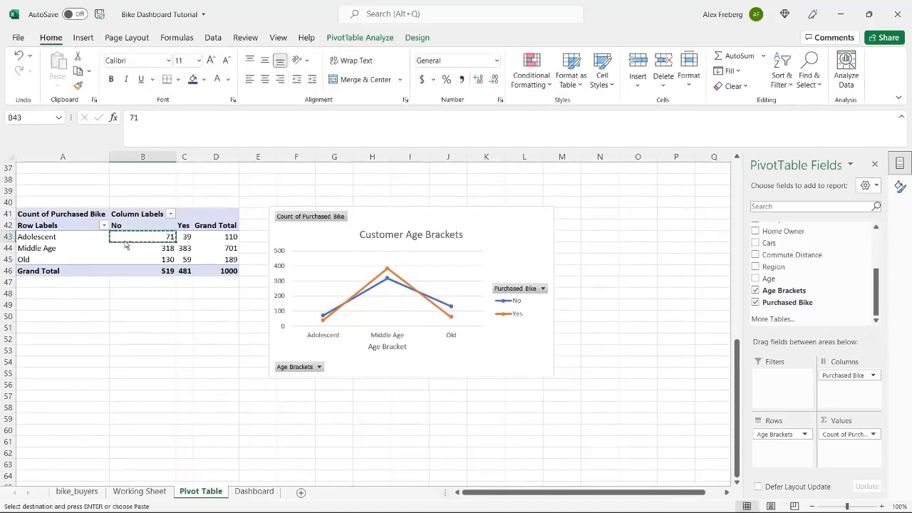
{"action": "left_click", "coordinate": [51, 215]}
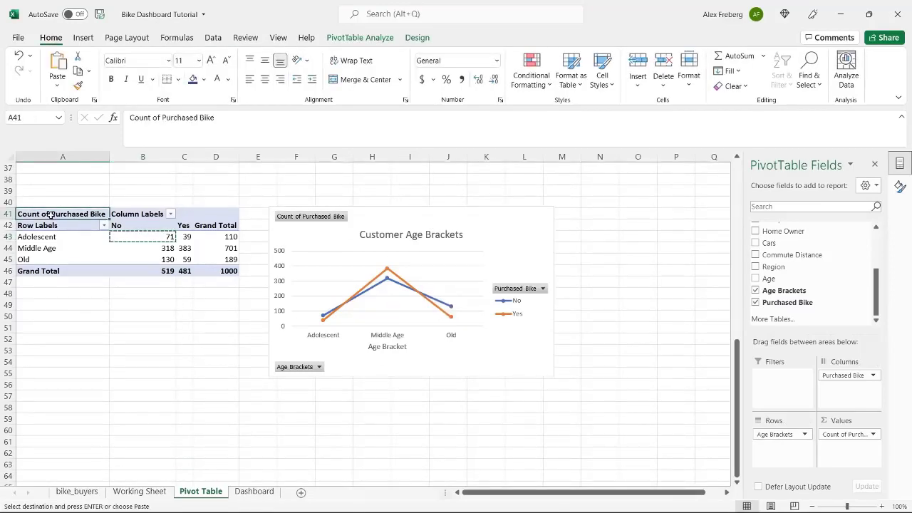
{"action": "left_click", "coordinate": [234, 266], "text": "shift"}
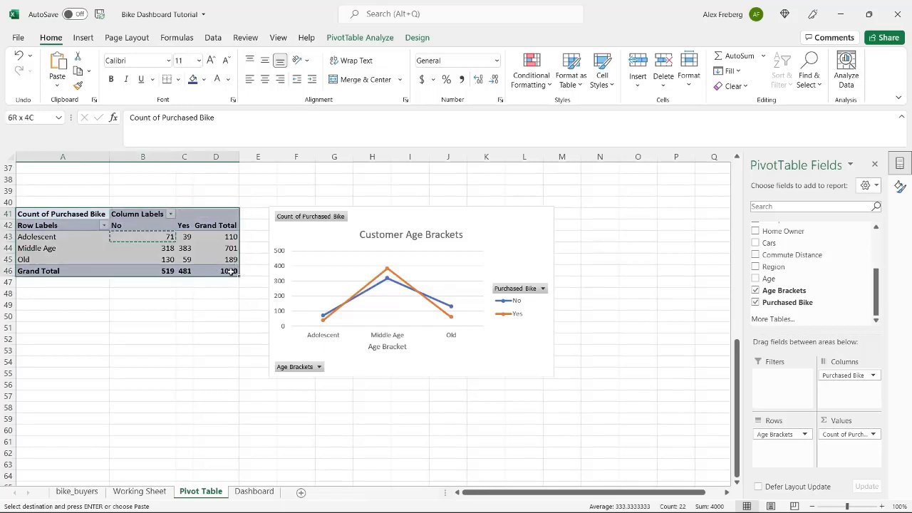
{"action": "key", "text": "ctrl+c"}
{"action": "left_click", "coordinate": [67, 406]}
{"action": "key", "text": "ctrl+v"}
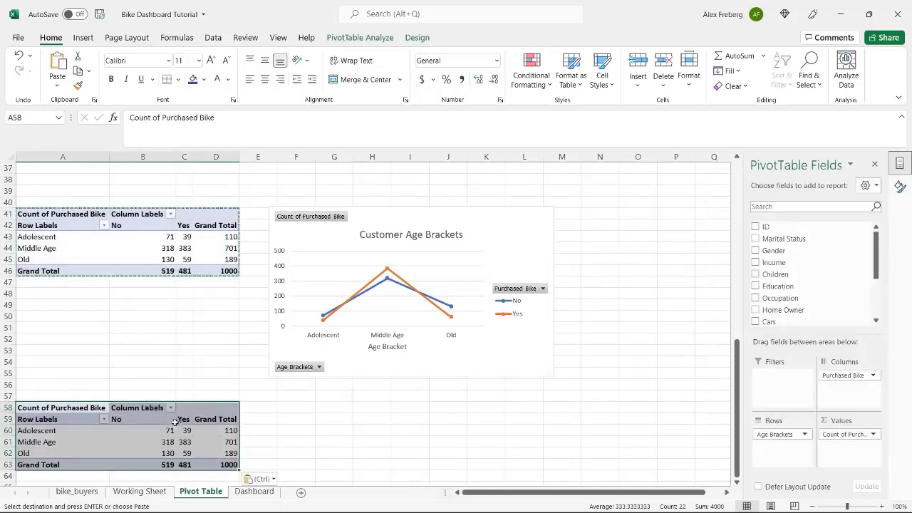
{"action": "left_click", "coordinate": [178, 431]}
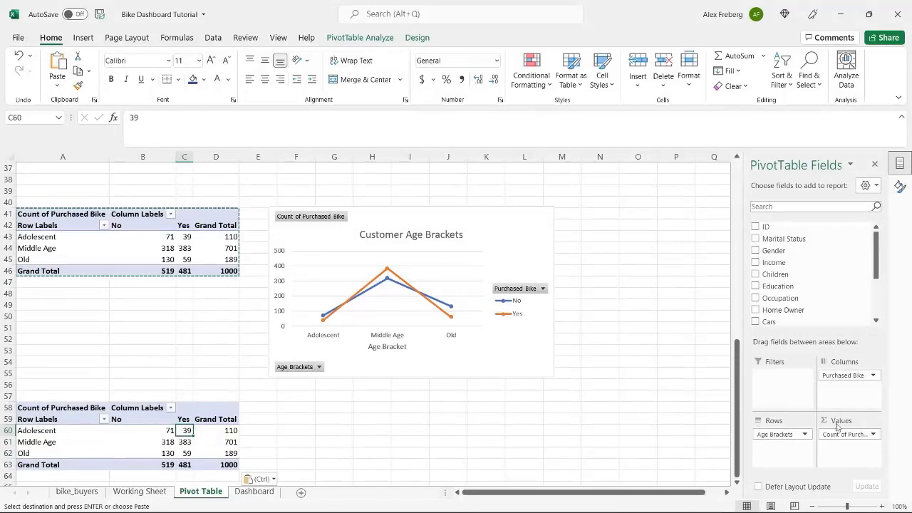
Replace Age Brackets with the Age field in the rows of the copied pivot table
{"action": "left_click_drag", "start_coordinate": [788, 436], "coordinate": [875, 300]}
{"action": "left_click_drag", "start_coordinate": [768, 278], "coordinate": [779, 447]}
{"action": "scroll", "coordinate": [271, 399], "scroll_direction": "down", "scroll_amount": 3}
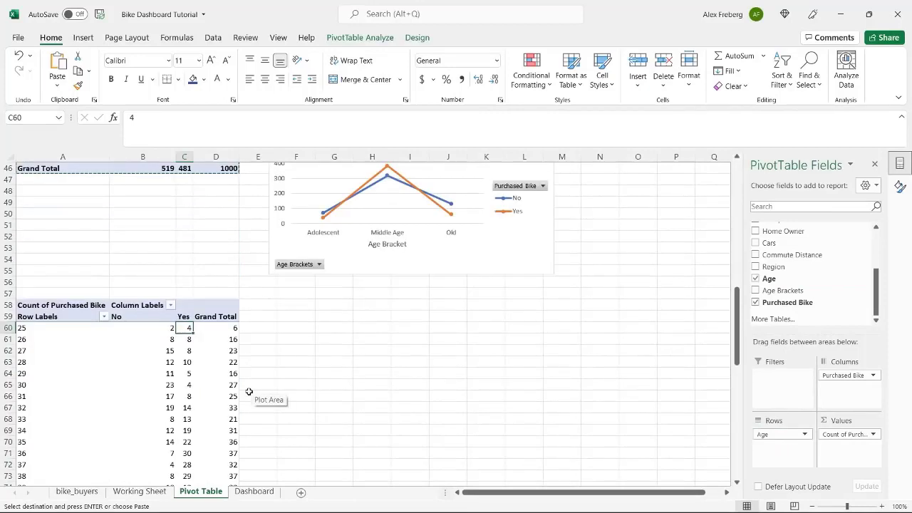
Insert a Line with Markers chart from the age pivot table and place it beside the table, under the age brackets chart
{"action": "left_click", "coordinate": [210, 373]}
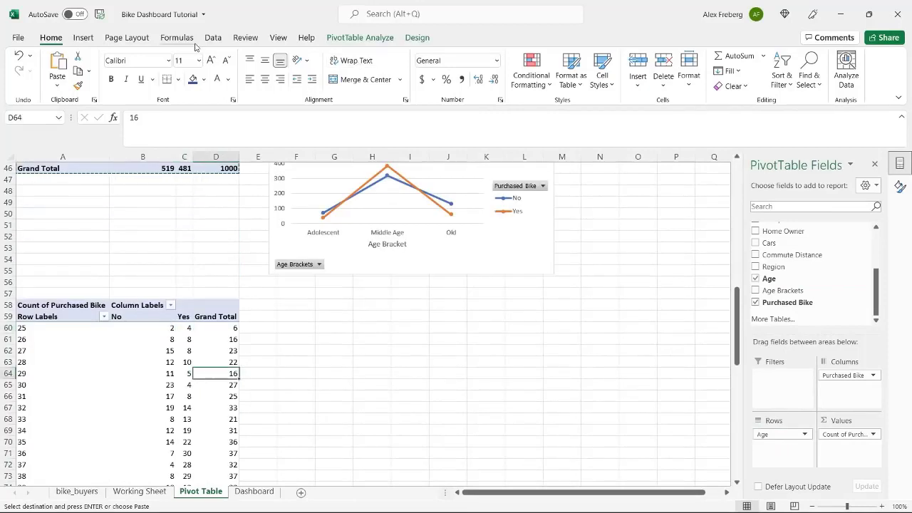
{"action": "left_click", "coordinate": [87, 37]}
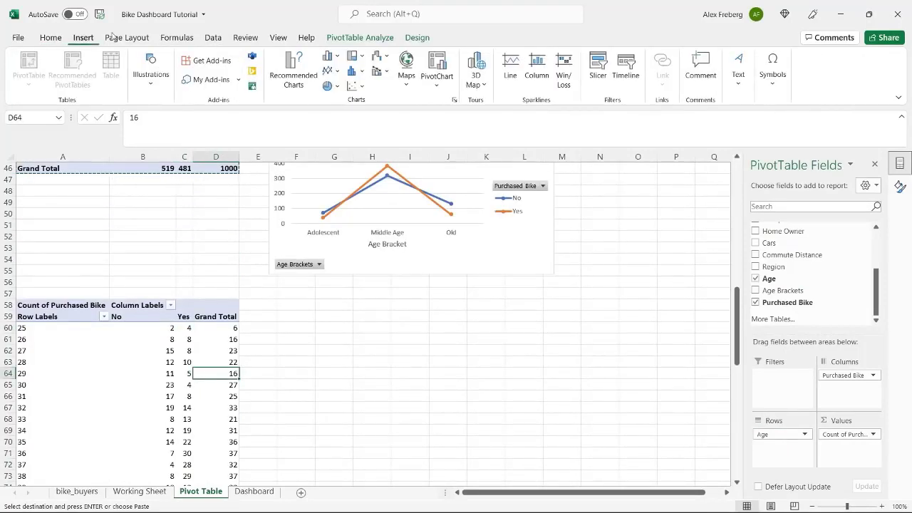
{"action": "left_click", "coordinate": [306, 68]}
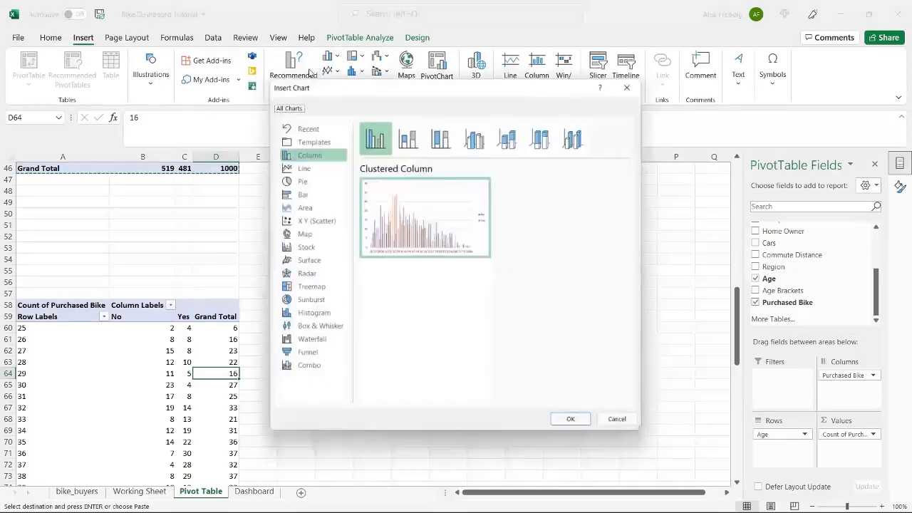
{"action": "left_click", "coordinate": [321, 170]}
{"action": "left_click", "coordinate": [473, 137]}
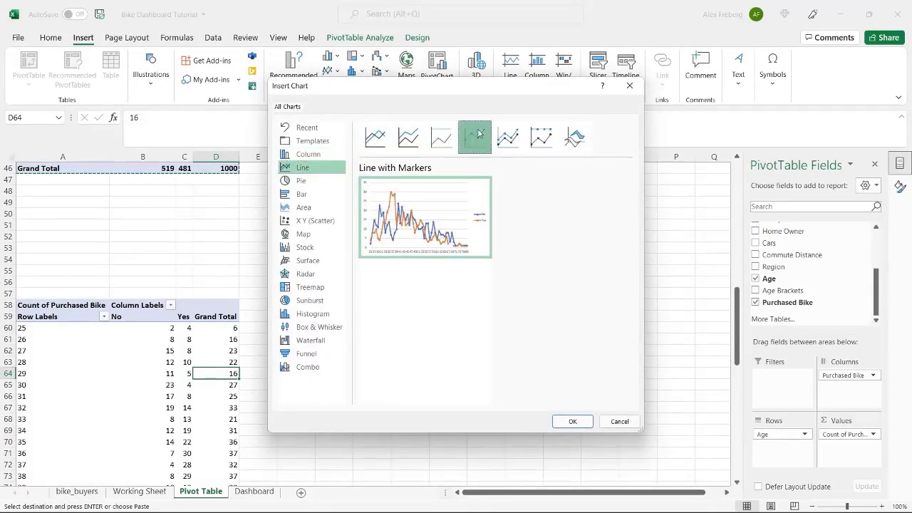
{"action": "left_click", "coordinate": [572, 420]}
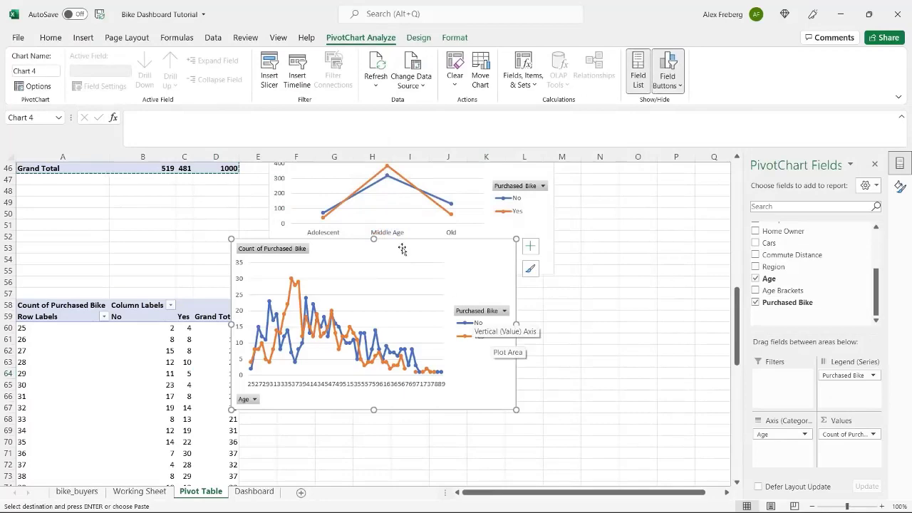
{"action": "left_click_drag", "start_coordinate": [401, 249], "coordinate": [439, 292]}
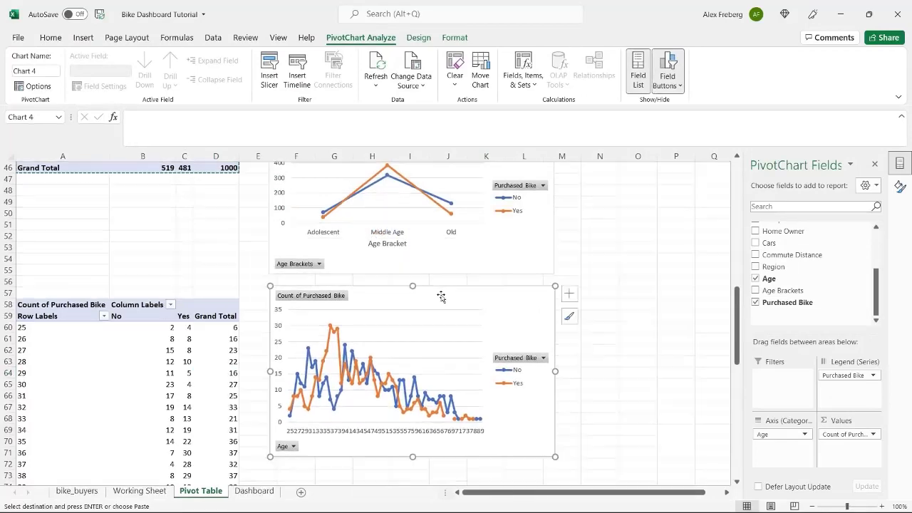
{"action": "scroll", "coordinate": [559, 264], "scroll_direction": "up", "scroll_amount": 1}
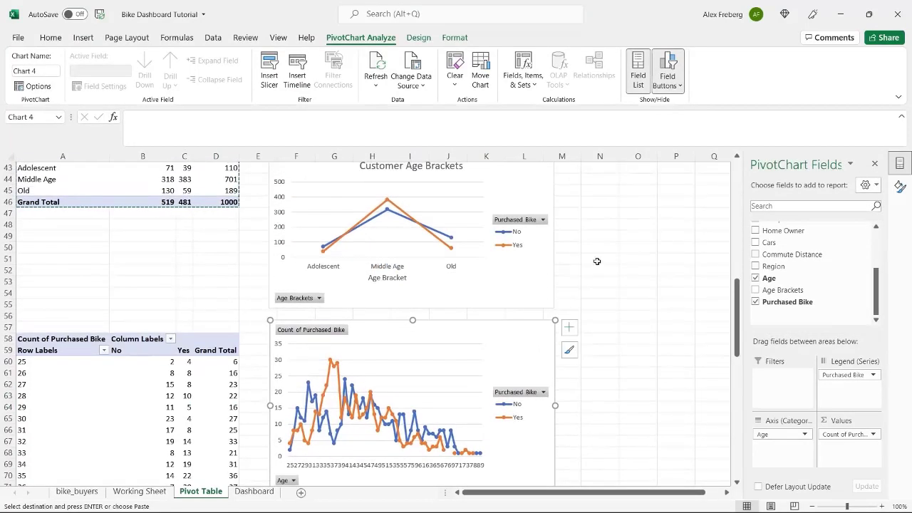
Delete the line chart of the age pivot table and try to delete a cell value inside that pivot table
{"action": "left_click", "coordinate": [811, 503]}
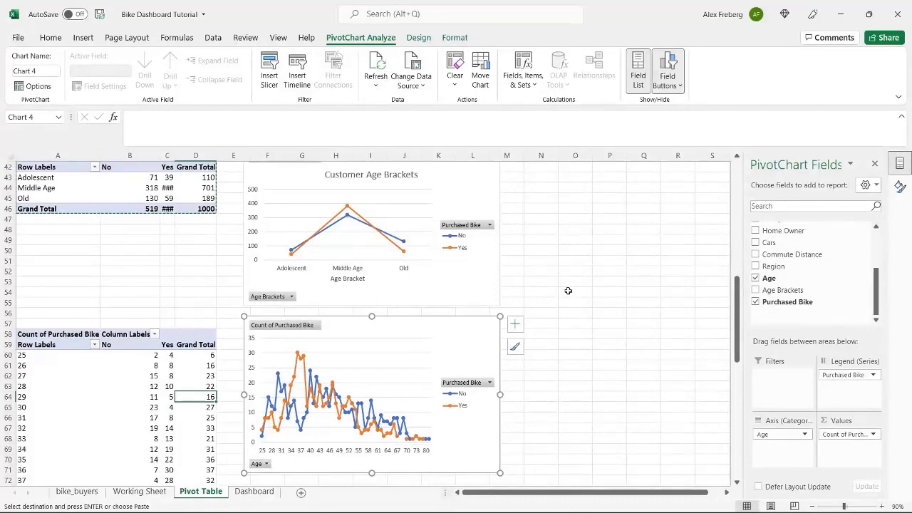
{"action": "scroll", "coordinate": [568, 290], "scroll_direction": "up", "scroll_amount": 1}
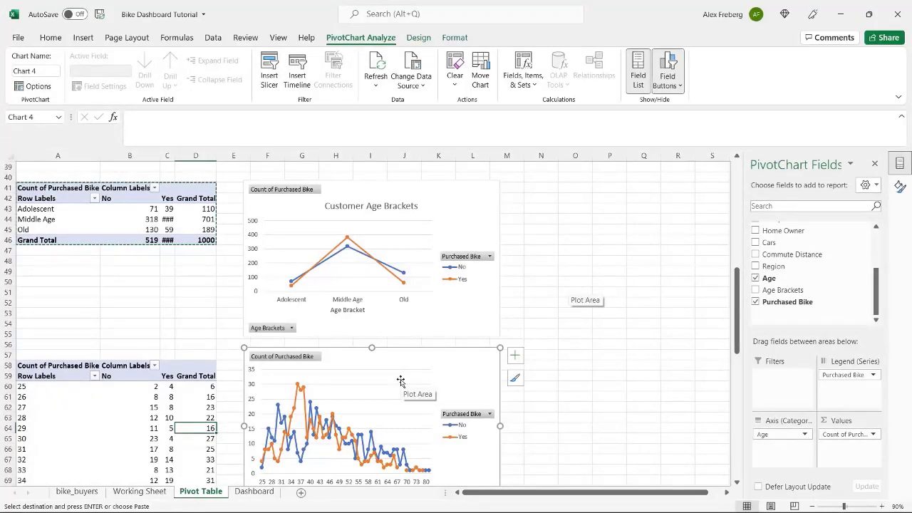
{"action": "key", "text": "Delete"}
{"action": "left_click", "coordinate": [162, 418]}
{"action": "key", "text": "Delete"}
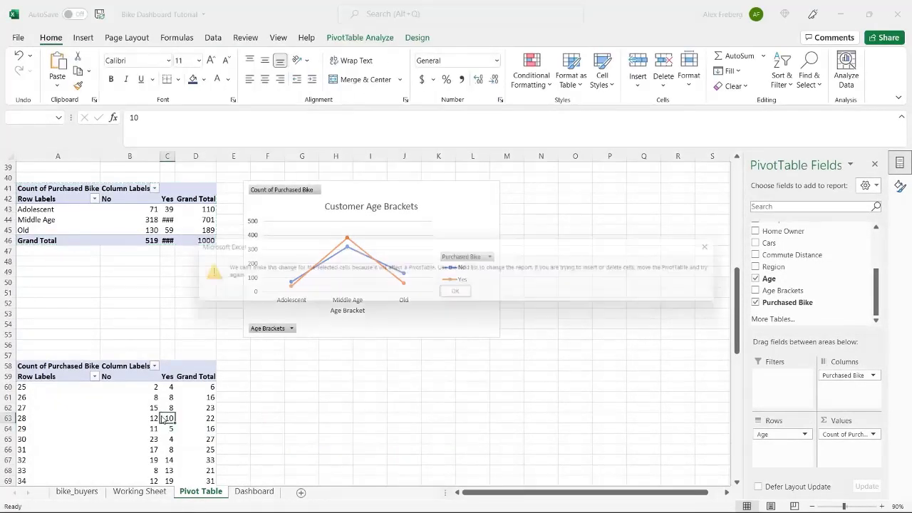
{"action": "left_click", "coordinate": [77, 377]}
{"action": "left_click", "coordinate": [109, 312]}
{"action": "scroll", "coordinate": [110, 311], "scroll_direction": "up", "scroll_amount": 2}
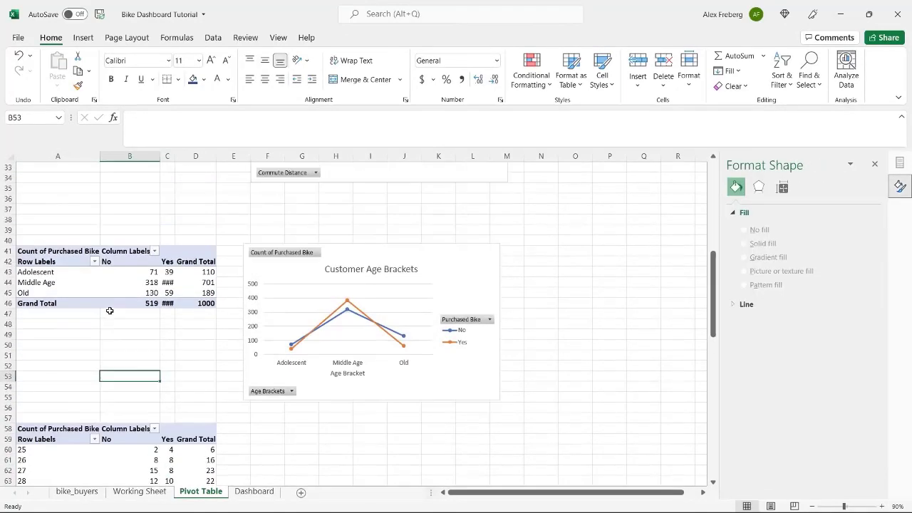
Edit the Age Brackets formula in M2 of the Working Sheet so its labels read "Adolescent 0-30", "Middle Age 31-54" and "Old 55+"
{"action": "left_click", "coordinate": [139, 491]}
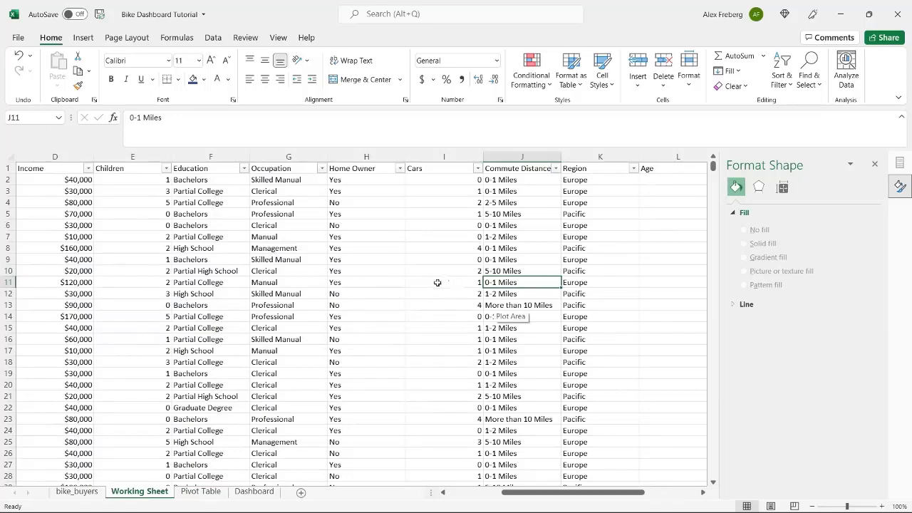
{"action": "scroll", "coordinate": [437, 283], "scroll_direction": "right", "scroll_amount": 3}
{"action": "scroll", "coordinate": [437, 283], "scroll_direction": "left", "scroll_amount": 1}
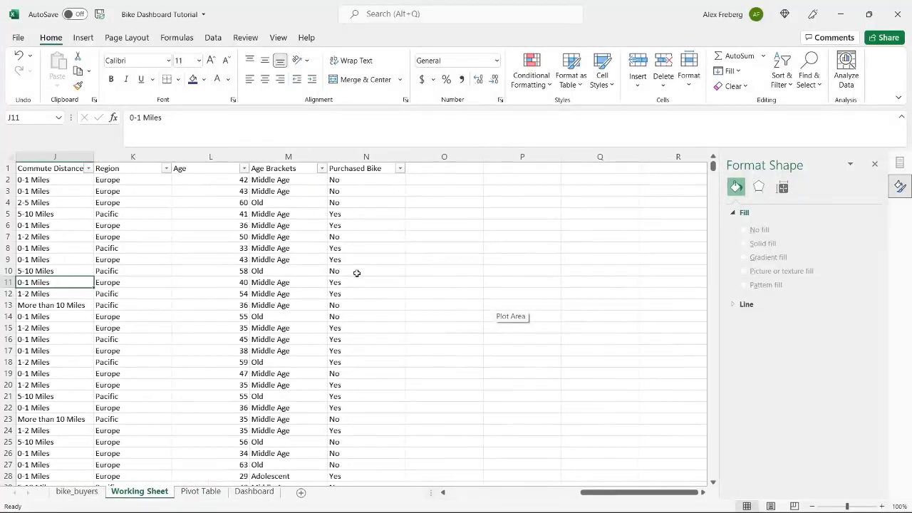
{"action": "left_click", "coordinate": [302, 183]}
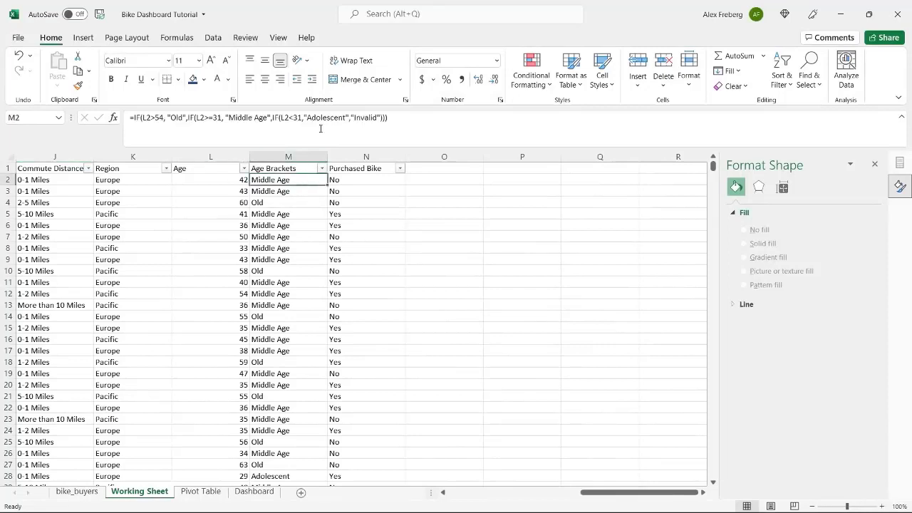
{"action": "left_click", "coordinate": [345, 117]}
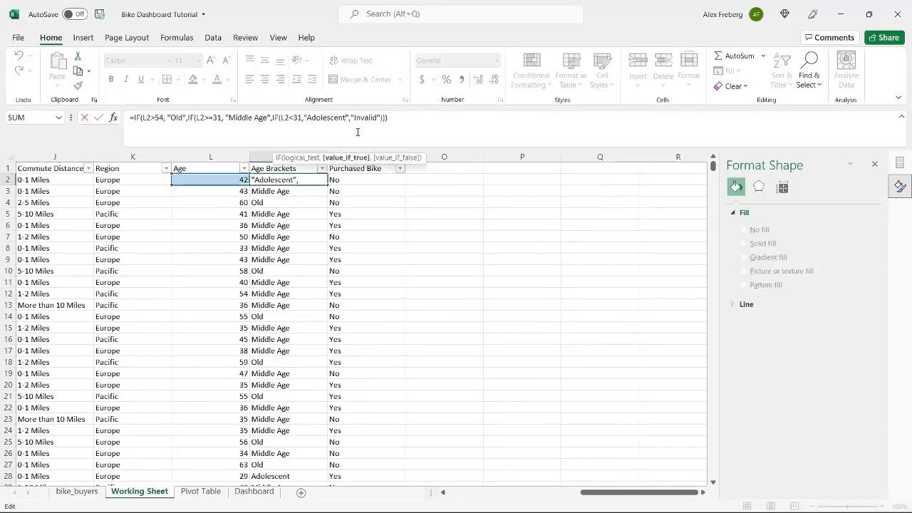
{"action": "type", "text": "0-"}
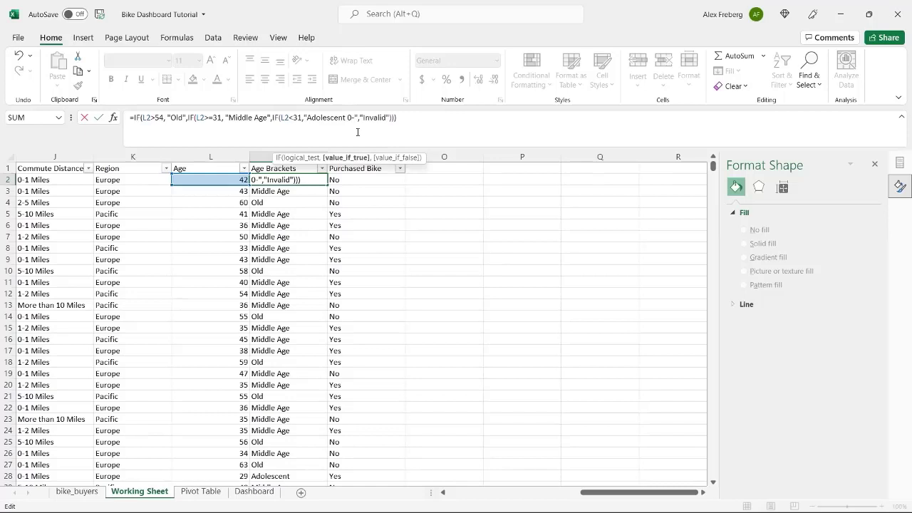
{"action": "type", "text": "30"}
{"action": "left_click", "coordinate": [268, 118]}
{"action": "type", "text": "31-"}
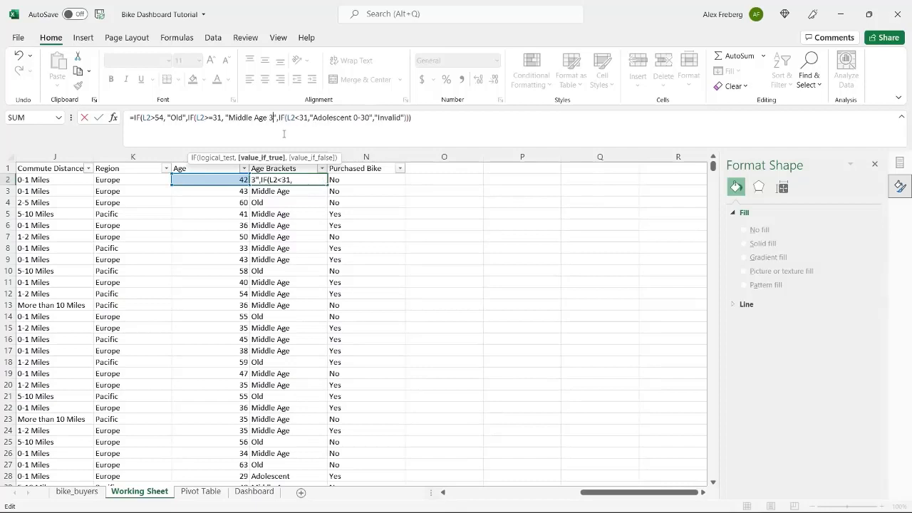
{"action": "type", "text": "54"}
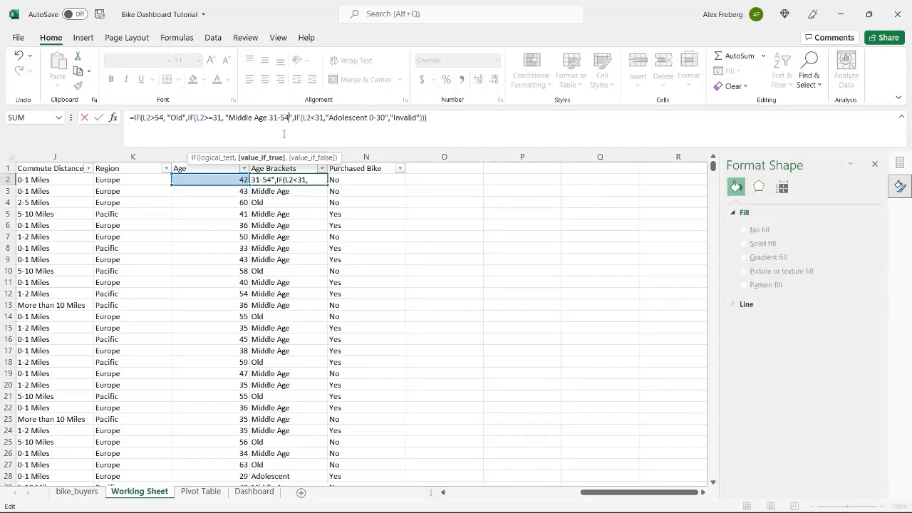
{"action": "left_click", "coordinate": [183, 118]}
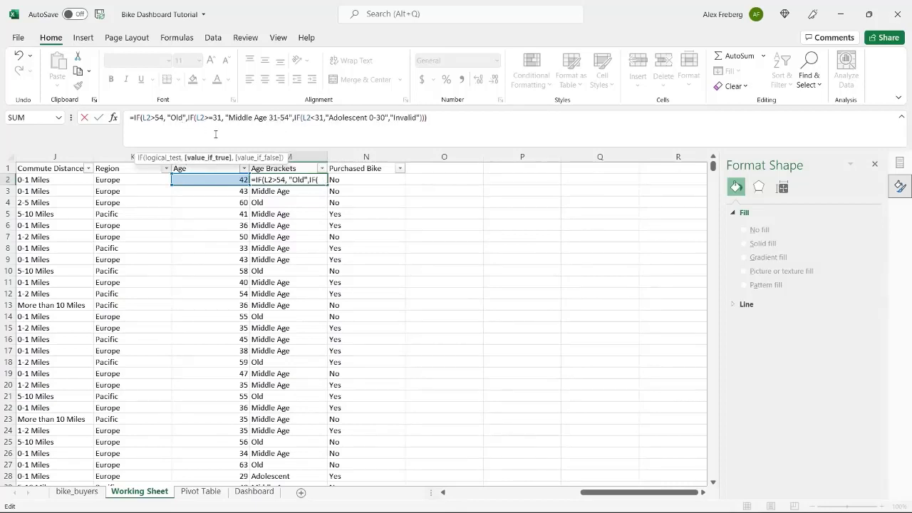
{"action": "type", "text": "55+"}
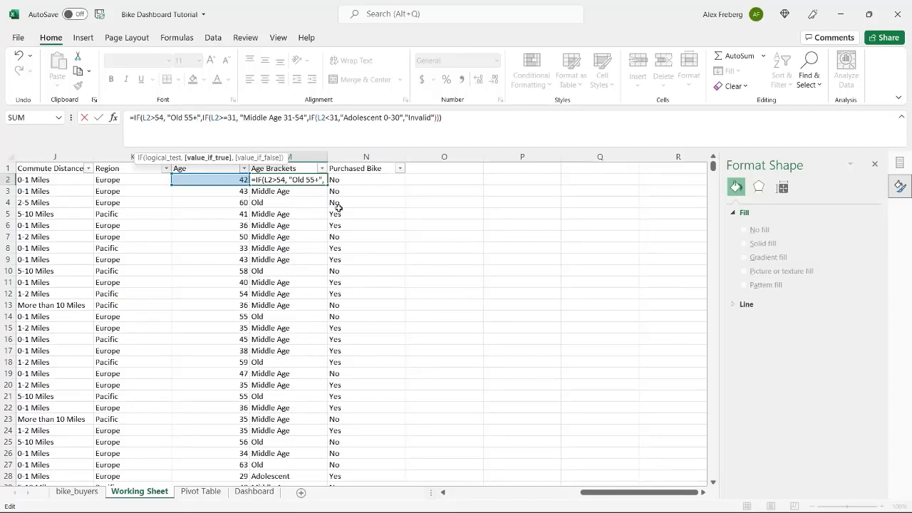
{"action": "key", "text": "Return"}
Fill the edited M2 formula down the whole Age Brackets column
{"action": "left_click", "coordinate": [318, 180]}
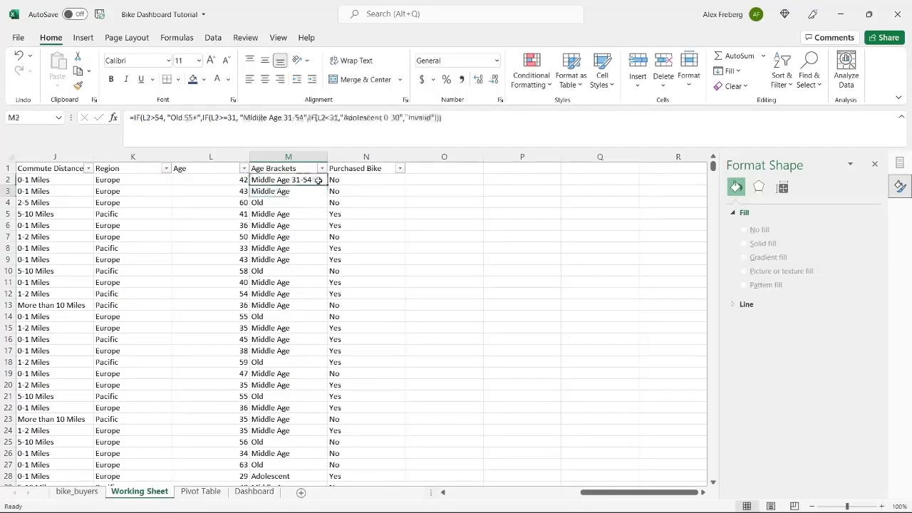
{"action": "double_click", "coordinate": [318, 180]}
{"action": "left_click", "coordinate": [377, 203]}
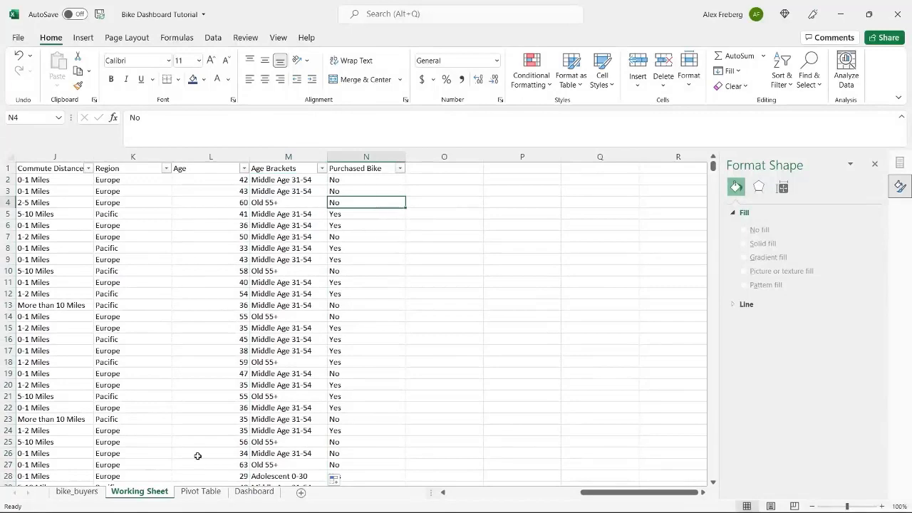
Refresh the age brackets pivot table on the Pivot Table sheet with the changed bracket labels
{"action": "left_click", "coordinate": [201, 491]}
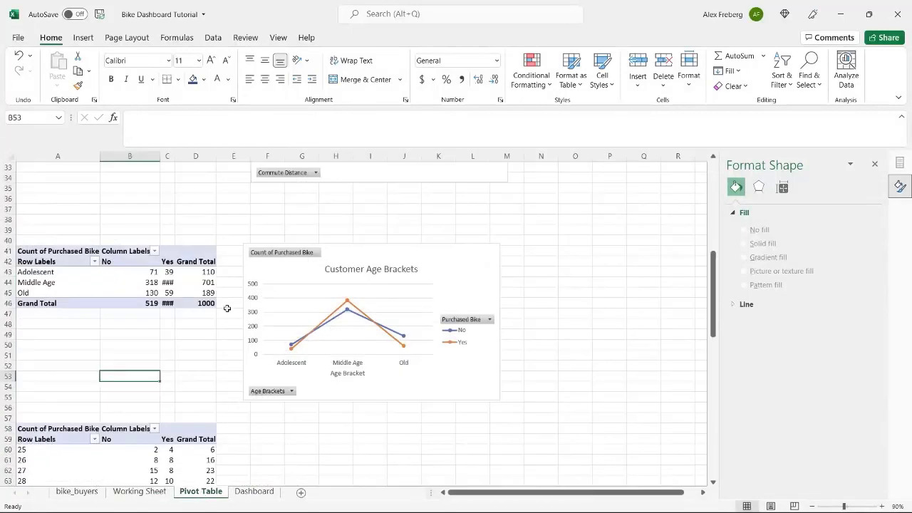
{"action": "left_click", "coordinate": [176, 293]}
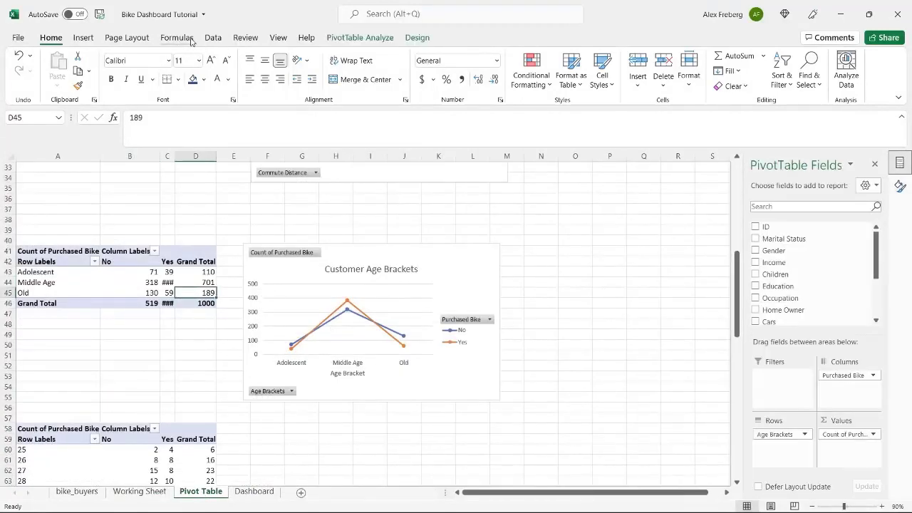
{"action": "left_click", "coordinate": [213, 38]}
{"action": "left_click", "coordinate": [222, 71]}
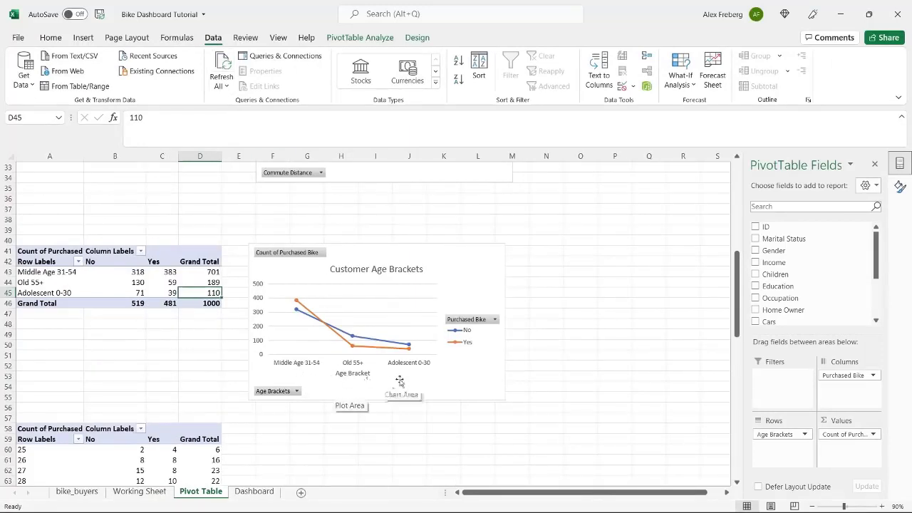
Undo the pivot refresh and the age range label changes, and check the Age Brackets column on the Working Sheet
{"action": "left_click", "coordinate": [150, 500]}
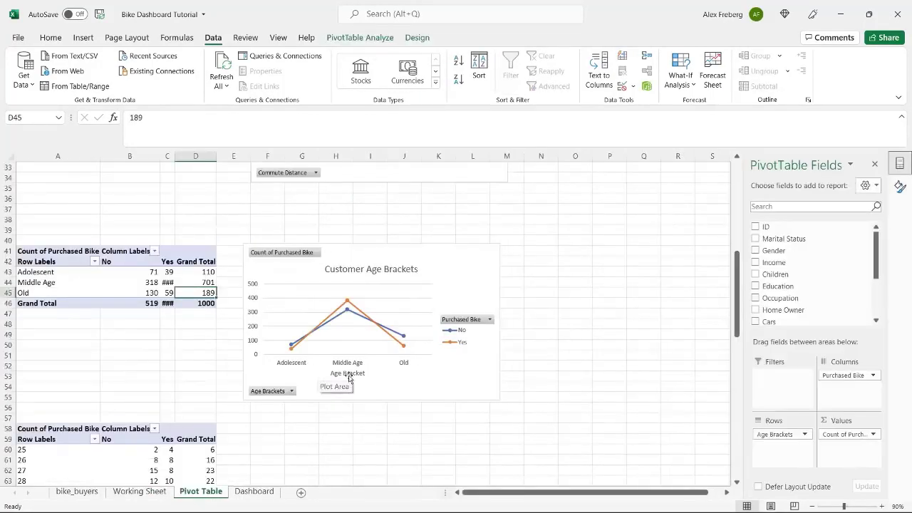
{"action": "left_click", "coordinate": [146, 493]}
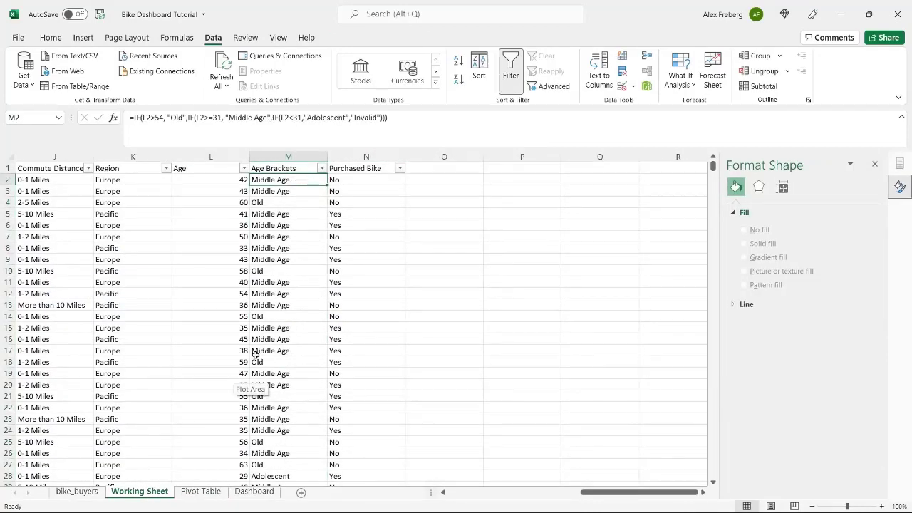
Widen column C on the Pivot Table sheet so the Yes counts fit in their cells
{"action": "left_click", "coordinate": [198, 491]}
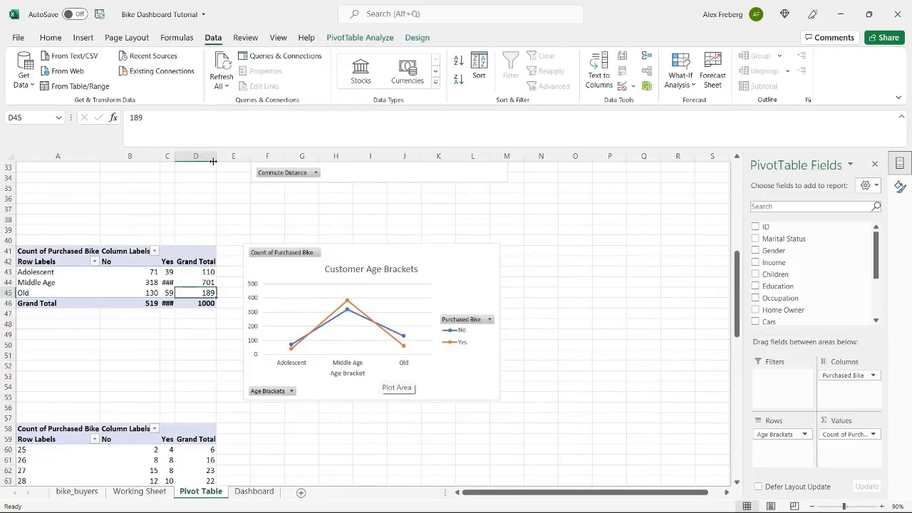
{"action": "left_click_drag", "start_coordinate": [177, 156], "coordinate": [190, 156]}
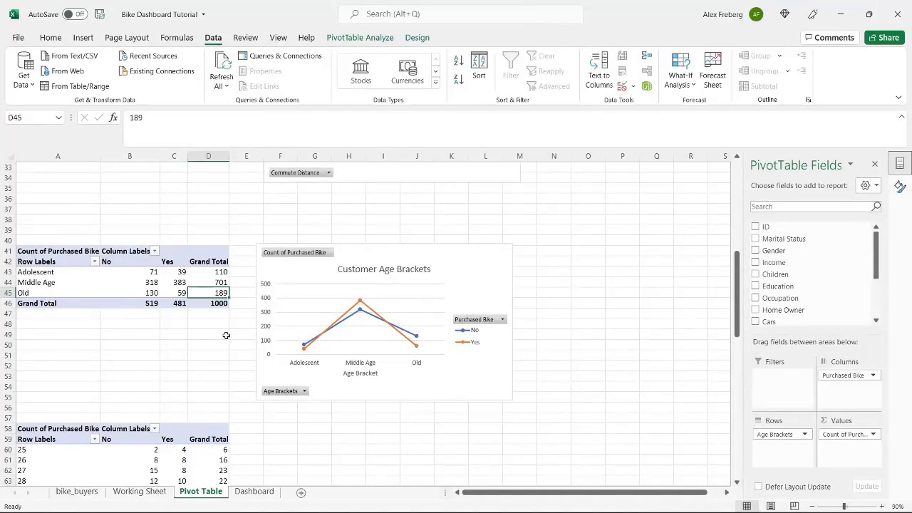
Check the Adolescent, Middle Age and Old row labels in the age brackets pivot table and close the side pane
{"action": "left_click_drag", "start_coordinate": [61, 273], "coordinate": [64, 291]}
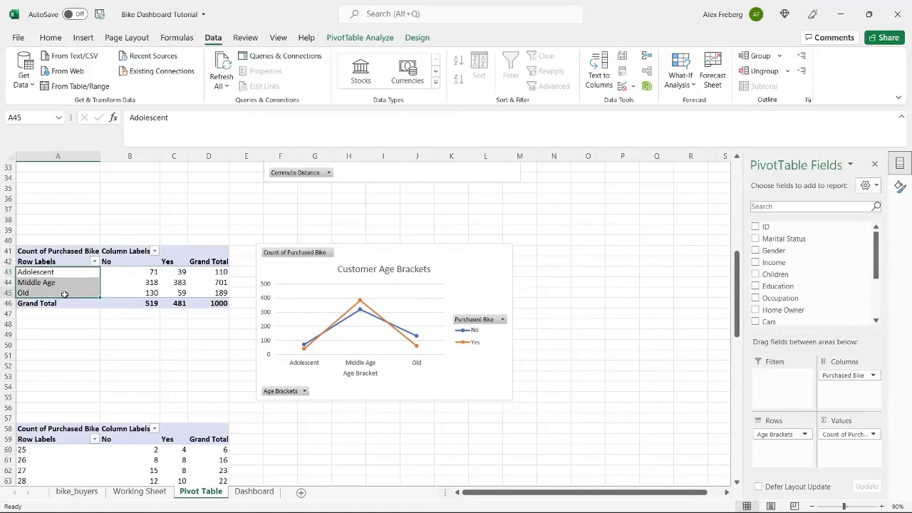
{"action": "left_click", "coordinate": [64, 293]}
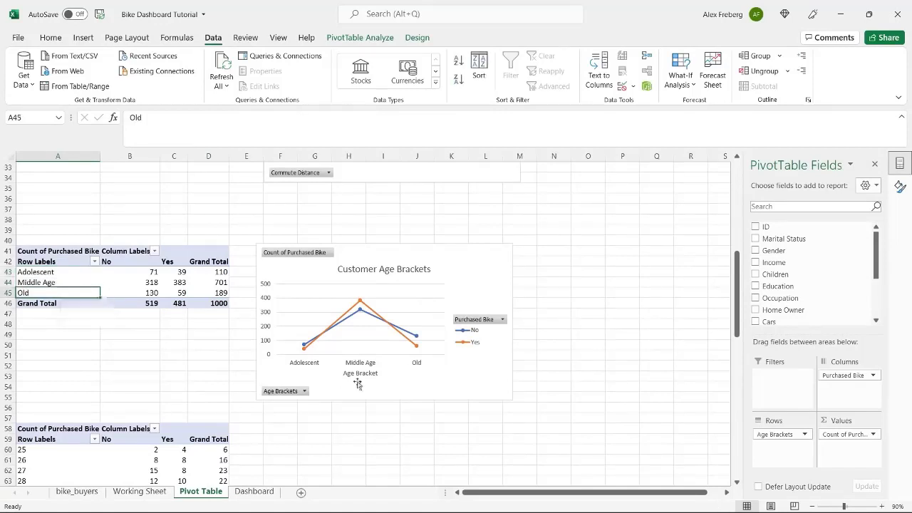
{"action": "left_click", "coordinate": [403, 429]}
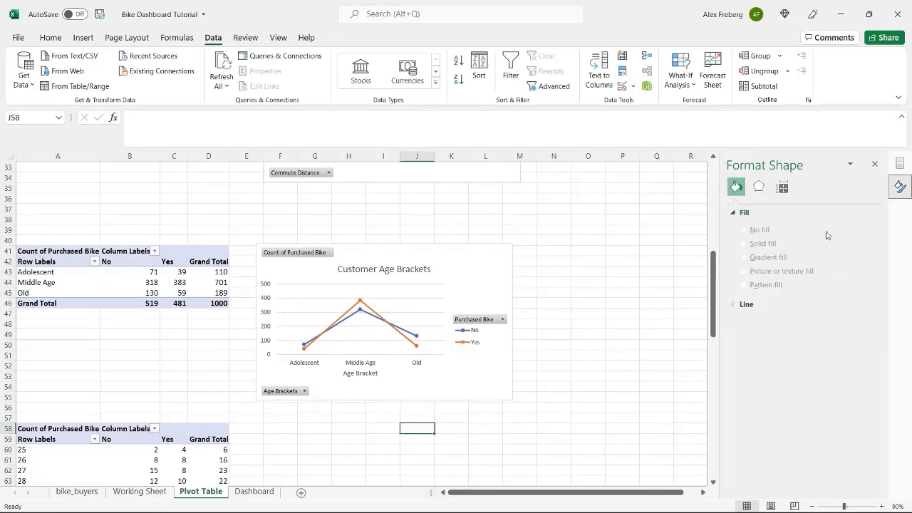
{"action": "left_click", "coordinate": [874, 164]}
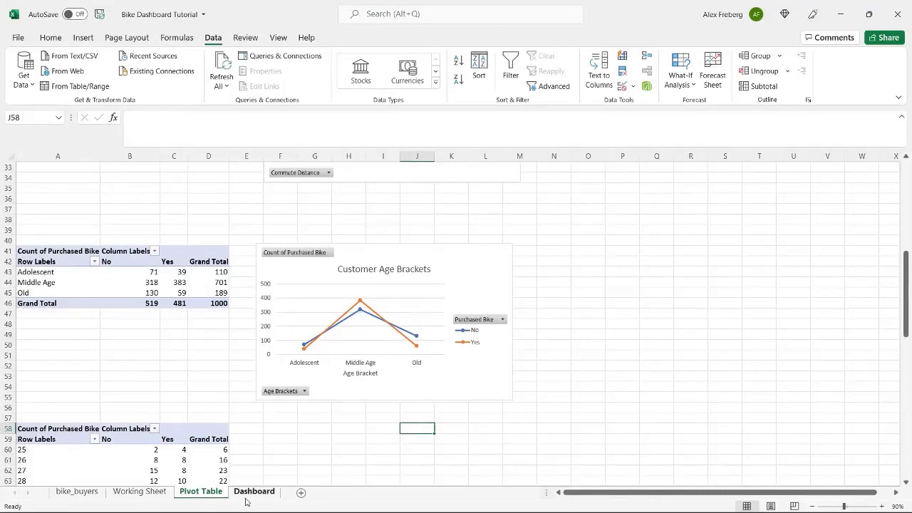
Copy the Avg Income Per Purchase chart from the Pivot Table sheet and paste it onto the Dashboard sheet
{"action": "scroll", "coordinate": [324, 395], "scroll_direction": "up", "scroll_amount": 10}
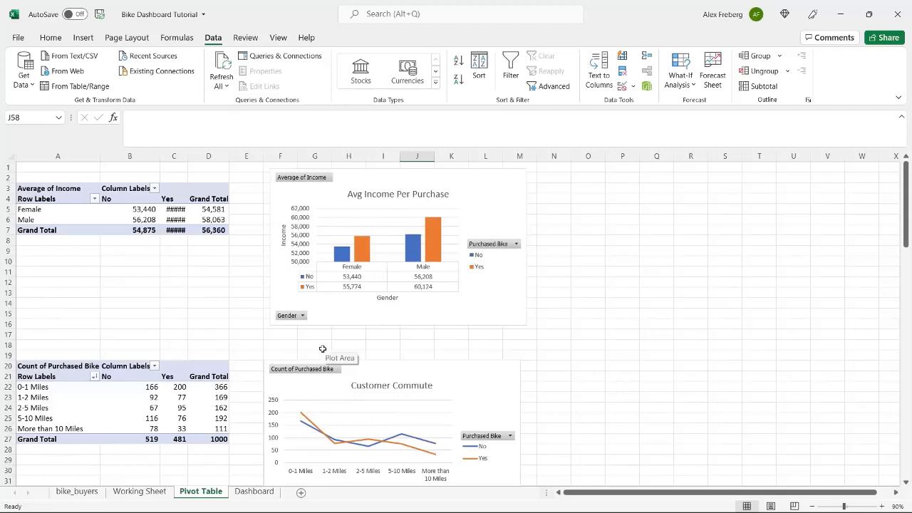
{"action": "left_click", "coordinate": [416, 309]}
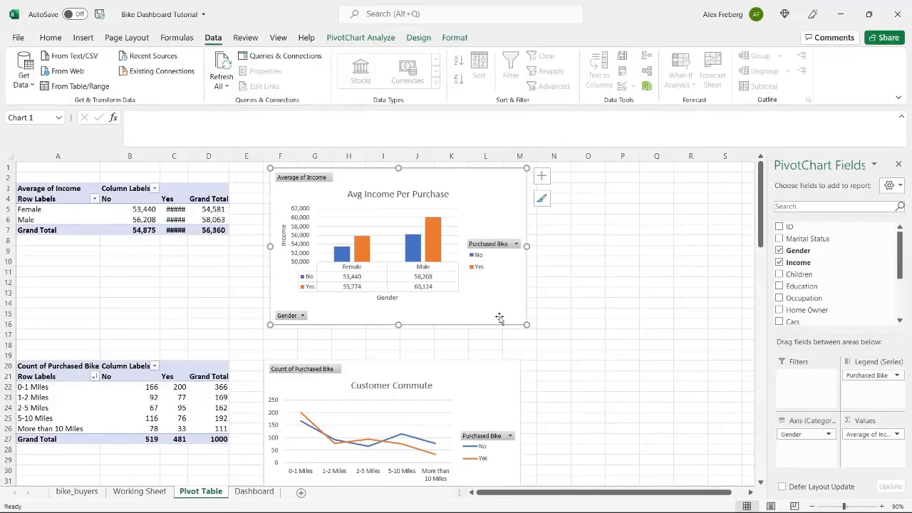
{"action": "key", "text": "ctrl+c"}
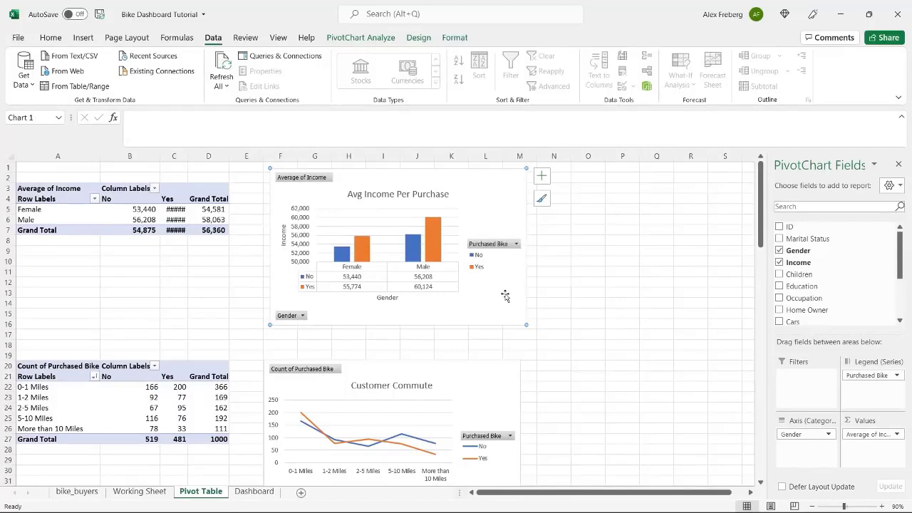
{"action": "left_click", "coordinate": [262, 494]}
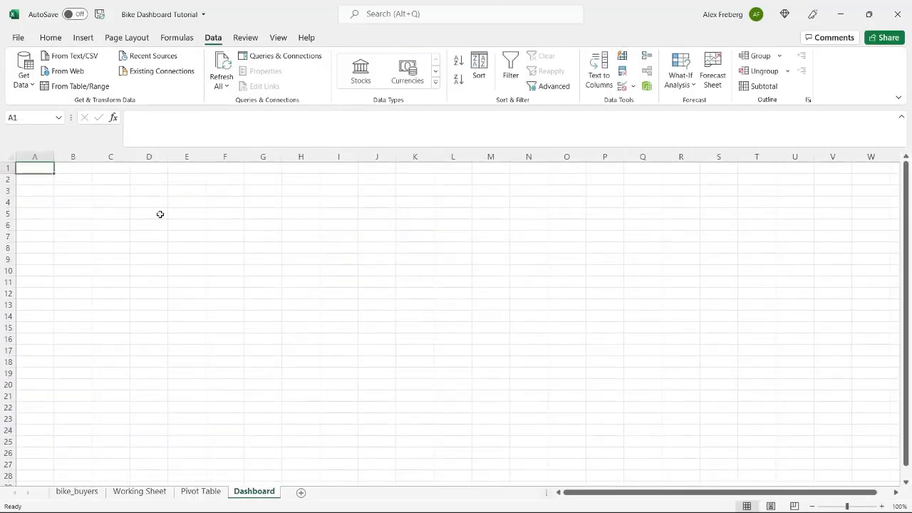
{"action": "left_click", "coordinate": [212, 214]}
{"action": "key", "text": "ctrl+v"}
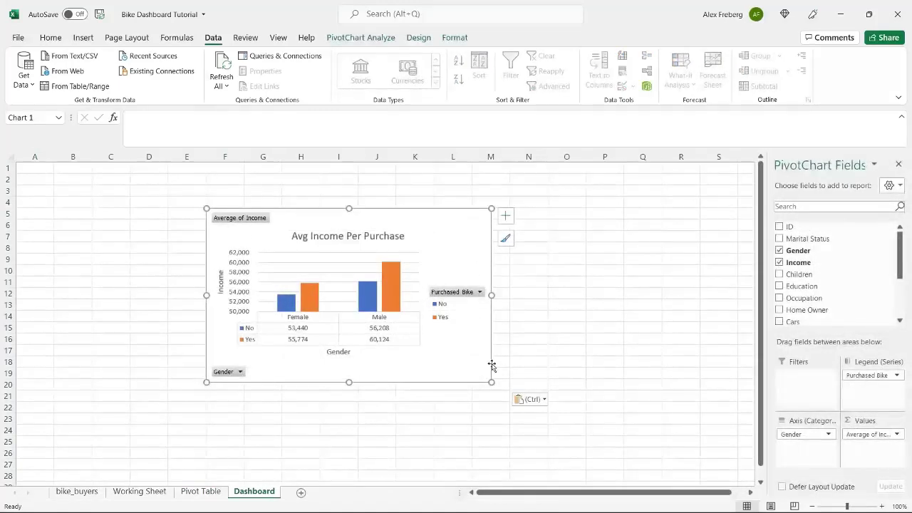
Shrink the pasted Avg Income Per Purchase chart slightly and move it near the first rows of the Dashboard sheet, around columns J to P
{"action": "mouse_move", "coordinate": [492, 381]}
{"action": "left_mouse_down"}
{"action": "mouse_move", "coordinate": [427, 314]}
{"action": "mouse_move", "coordinate": [476, 348]}
{"action": "mouse_move", "coordinate": [475, 376]}
{"action": "left_mouse_up"}
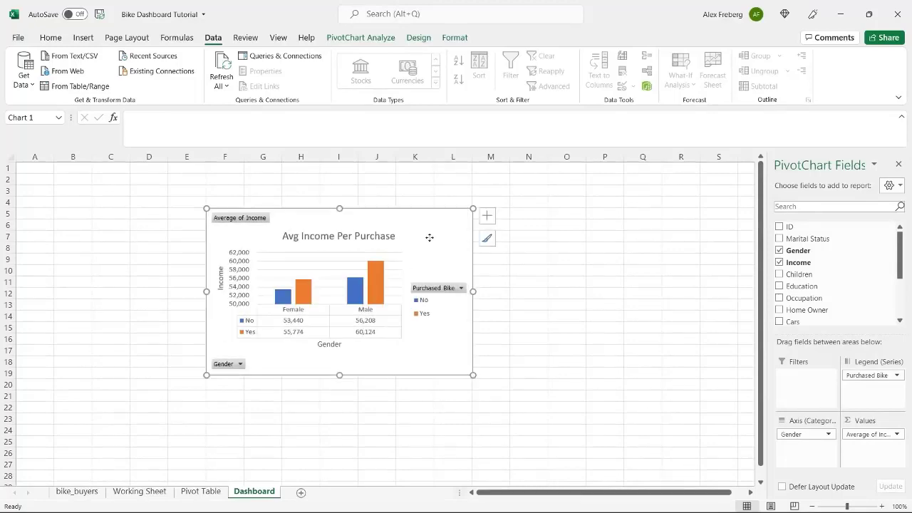
{"action": "left_click_drag", "start_coordinate": [427, 238], "coordinate": [591, 203]}
{"action": "left_click", "coordinate": [812, 506]}
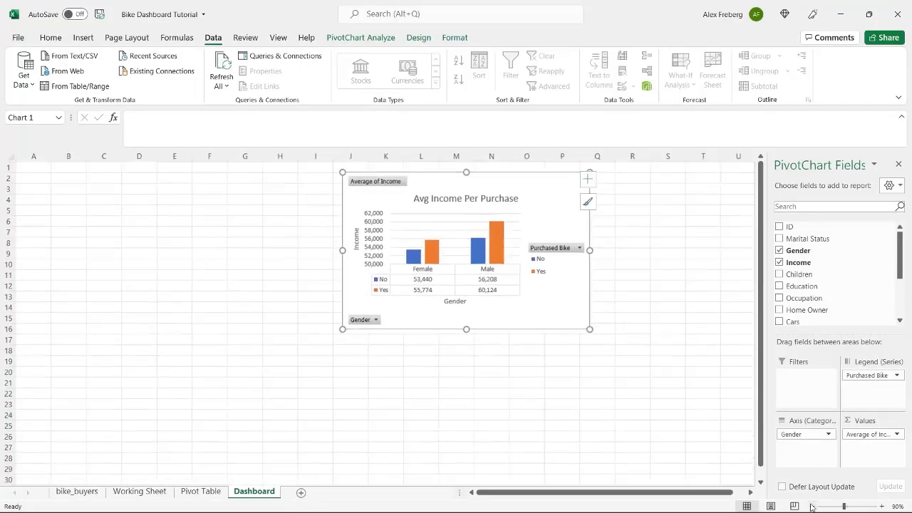
{"action": "left_click", "coordinate": [812, 506]}
Try to copy the Customer Commute chart from the Pivot Table sheet onto the Dashboard sheet
{"action": "left_click", "coordinate": [200, 490]}
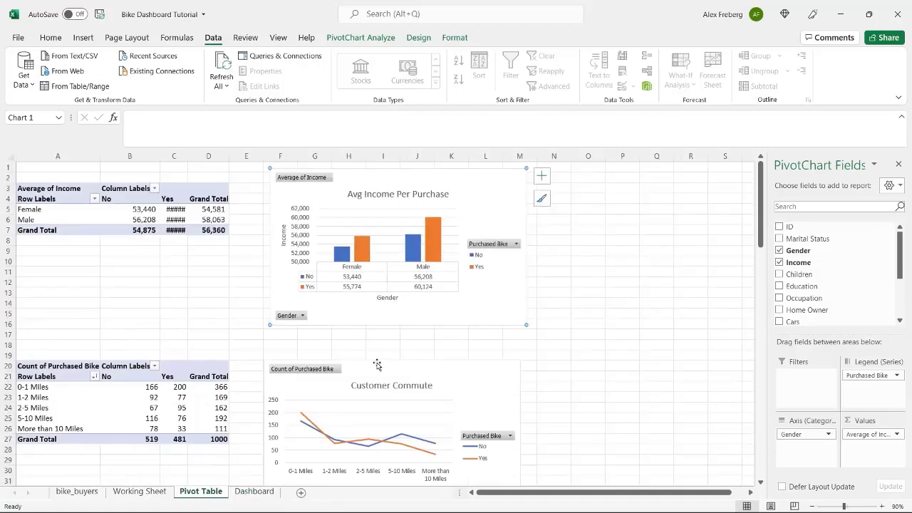
{"action": "left_click", "coordinate": [378, 366]}
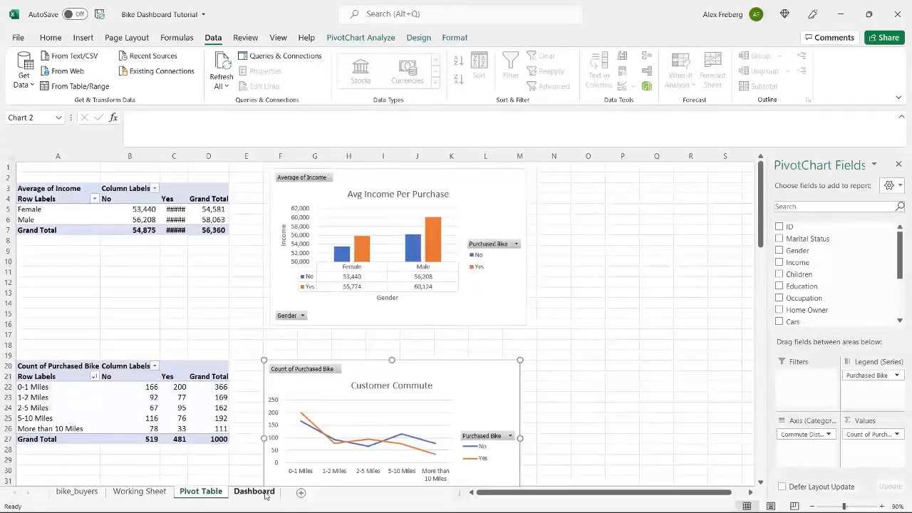
{"action": "left_click", "coordinate": [254, 491]}
{"action": "left_click_drag", "start_coordinate": [377, 179], "coordinate": [326, 248]}
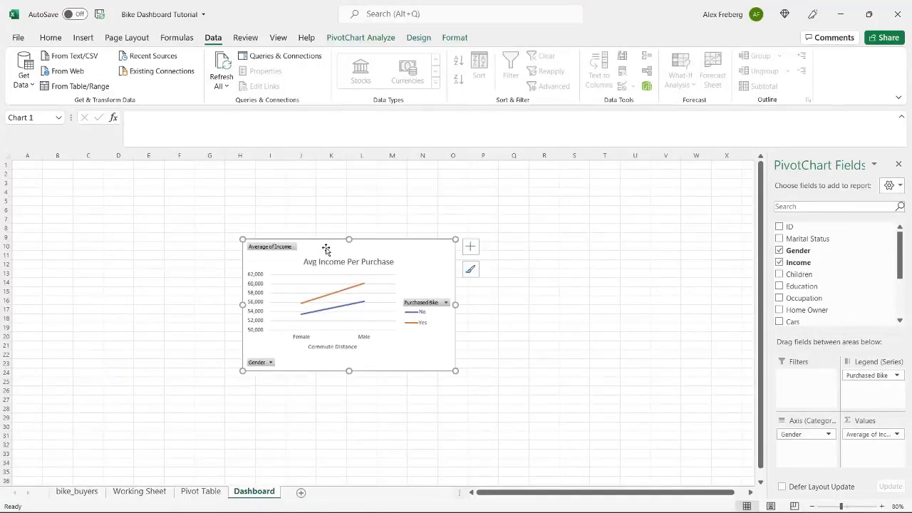
{"action": "left_click", "coordinate": [197, 494]}
{"action": "left_click", "coordinate": [472, 183]}
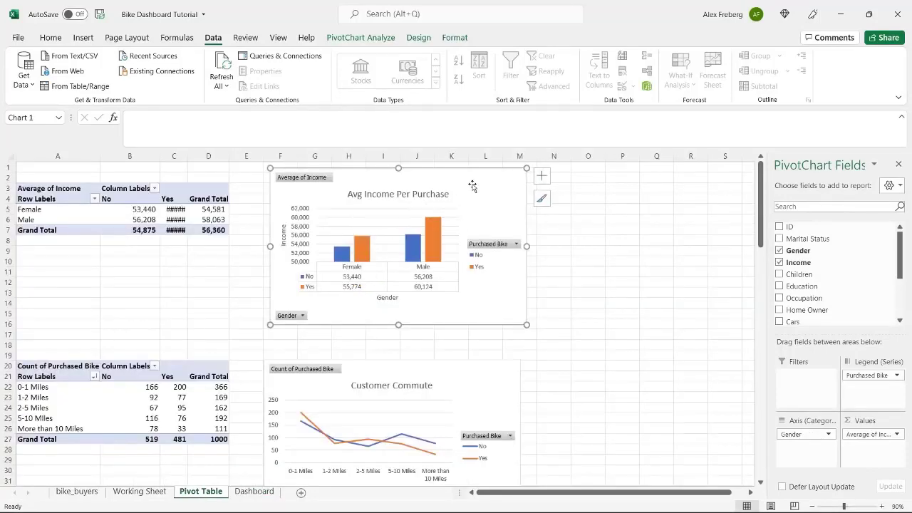
{"action": "left_click", "coordinate": [458, 386]}
{"action": "left_click", "coordinate": [253, 491]}
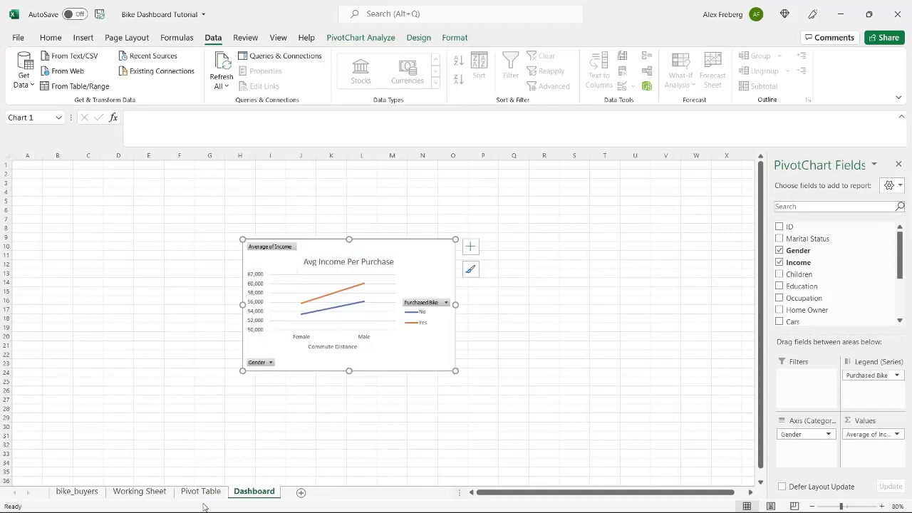
Copy the Customer Commute chart to an empty area of the Dashboard sheet and place it to the right of the Avg Income Per Purchase chart
{"action": "left_click", "coordinate": [200, 491]}
{"action": "right_click", "coordinate": [449, 376]}
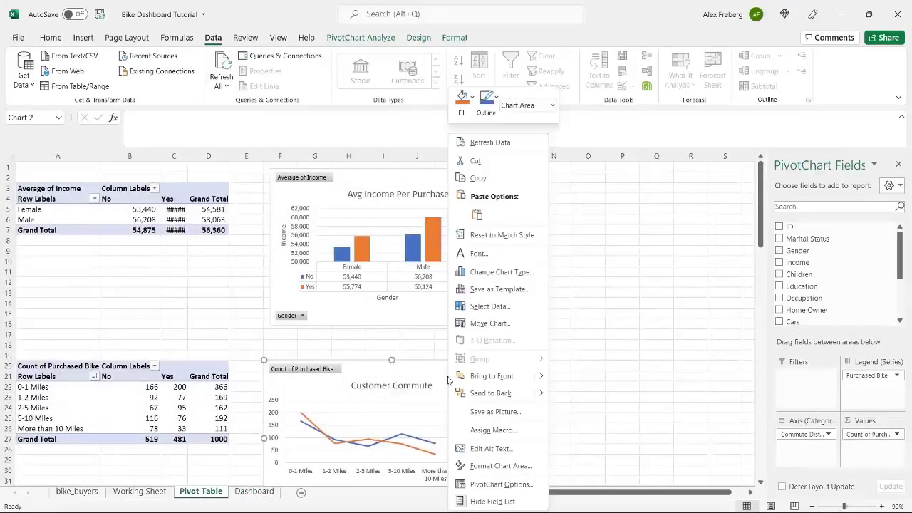
{"action": "left_click", "coordinate": [498, 178]}
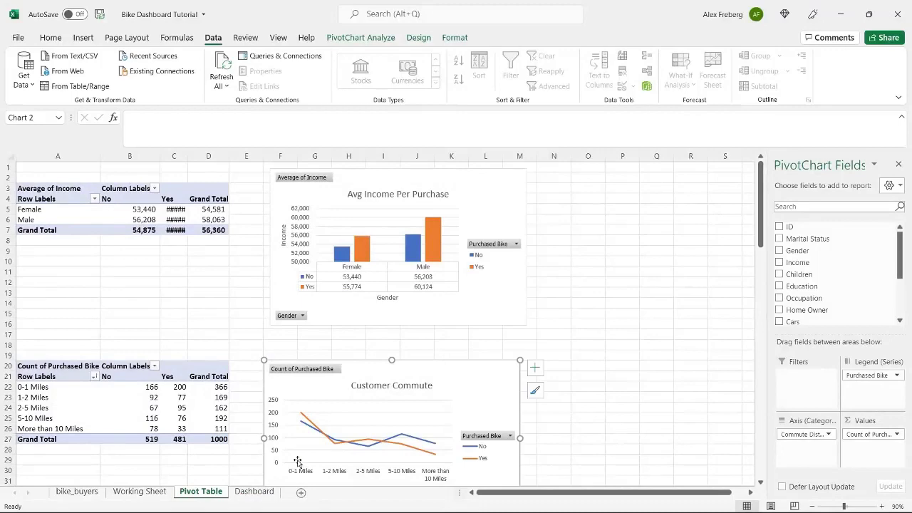
{"action": "left_click", "coordinate": [255, 491]}
{"action": "left_click", "coordinate": [205, 309]}
{"action": "right_click", "coordinate": [207, 309]}
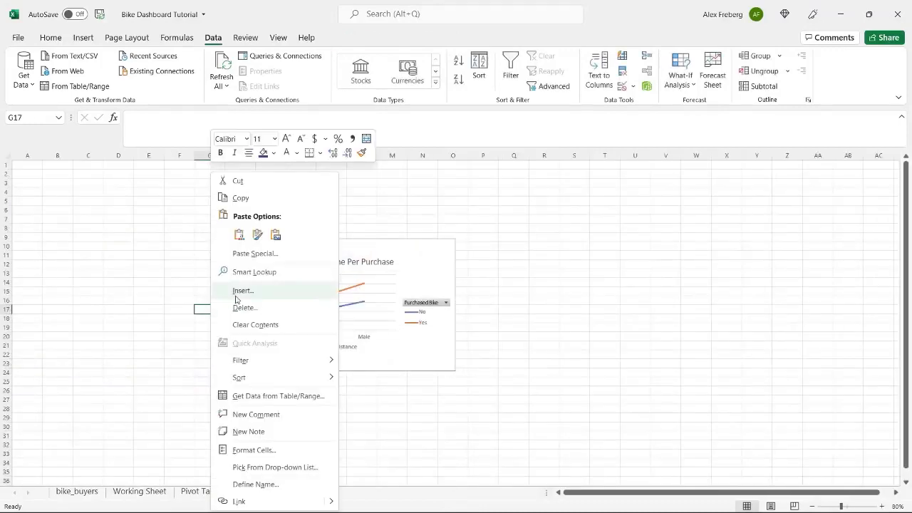
{"action": "left_click", "coordinate": [239, 235]}
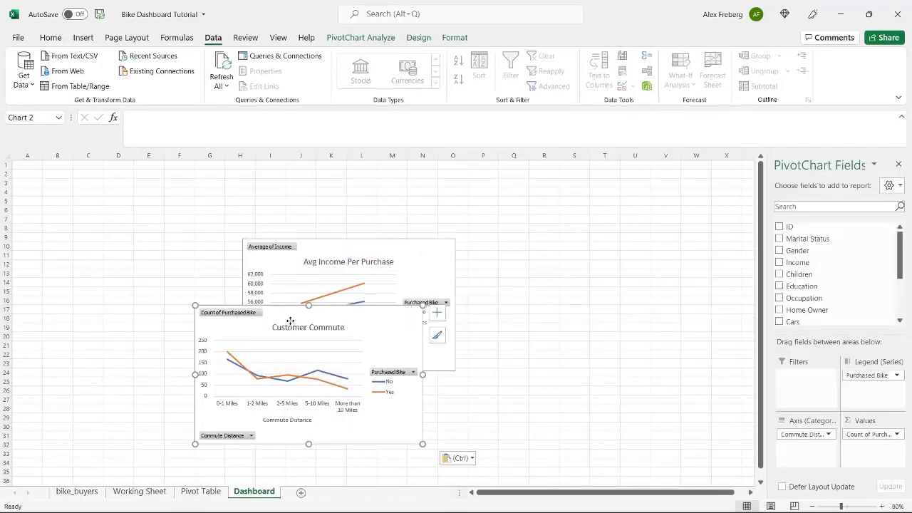
{"action": "left_click", "coordinate": [292, 326]}
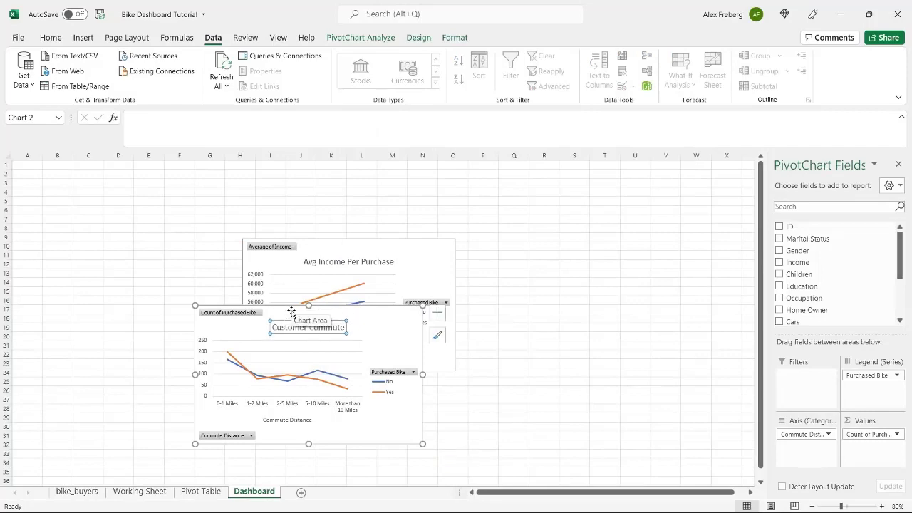
{"action": "left_click_drag", "start_coordinate": [291, 311], "coordinate": [551, 245]}
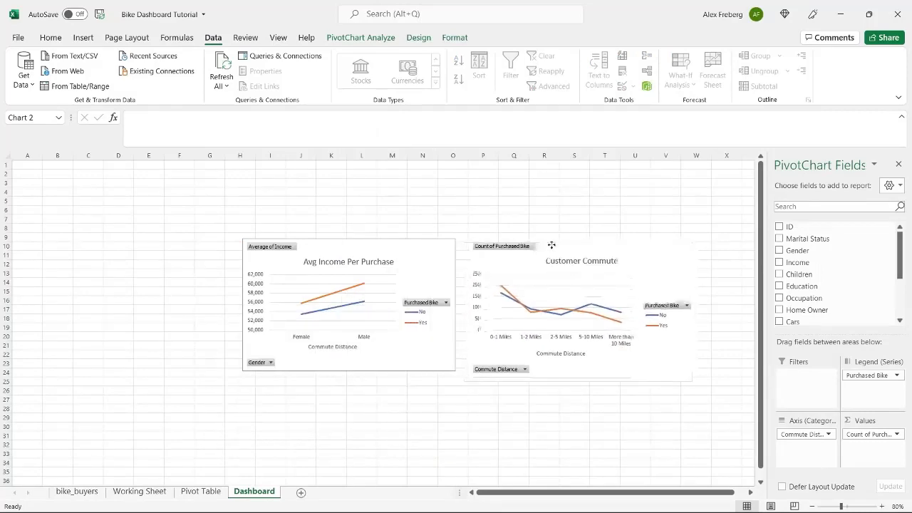
{"action": "left_click", "coordinate": [392, 433]}
Copy the Customer Age Brackets chart from the Pivot Table sheet and paste it below the other charts on the Dashboard sheet
{"action": "left_click", "coordinate": [211, 497]}
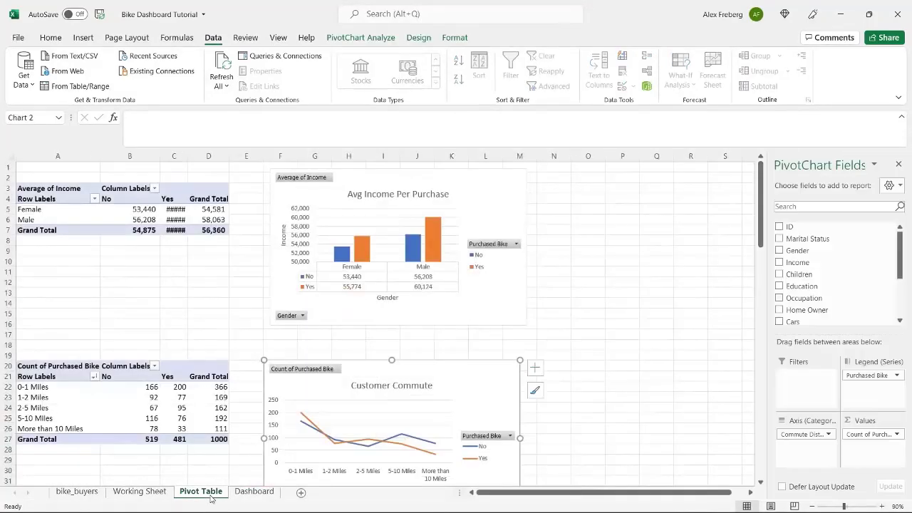
{"action": "left_click", "coordinate": [541, 359]}
{"action": "scroll", "coordinate": [541, 358], "scroll_direction": "down", "scroll_amount": 10}
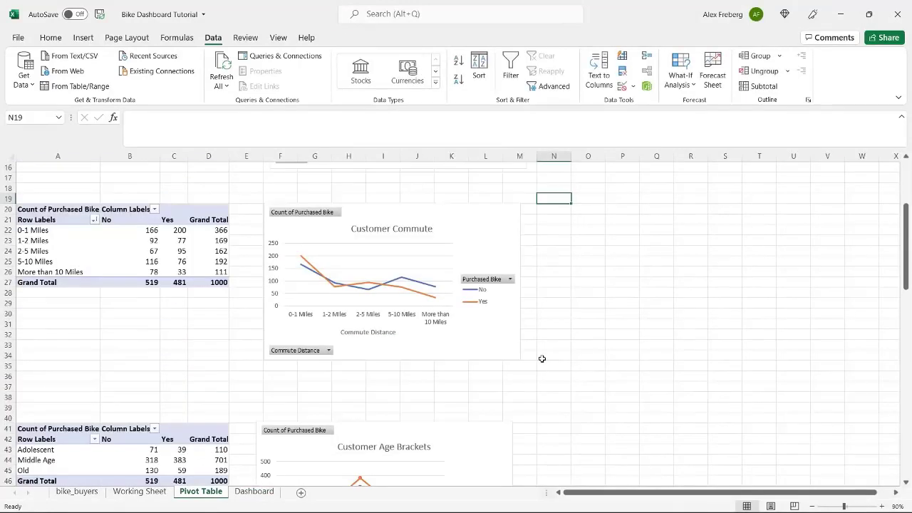
{"action": "scroll", "coordinate": [542, 359], "scroll_direction": "down", "scroll_amount": 2}
{"action": "left_click", "coordinate": [447, 221]}
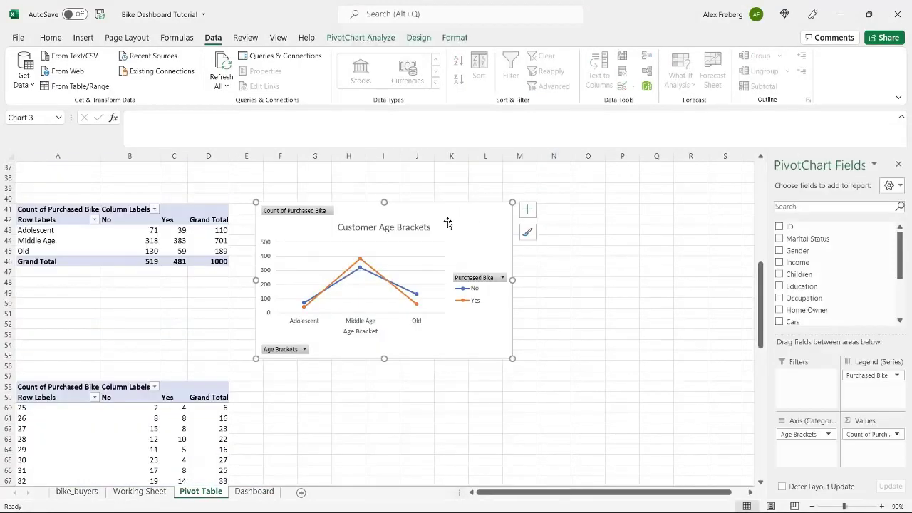
{"action": "left_click", "coordinate": [254, 491]}
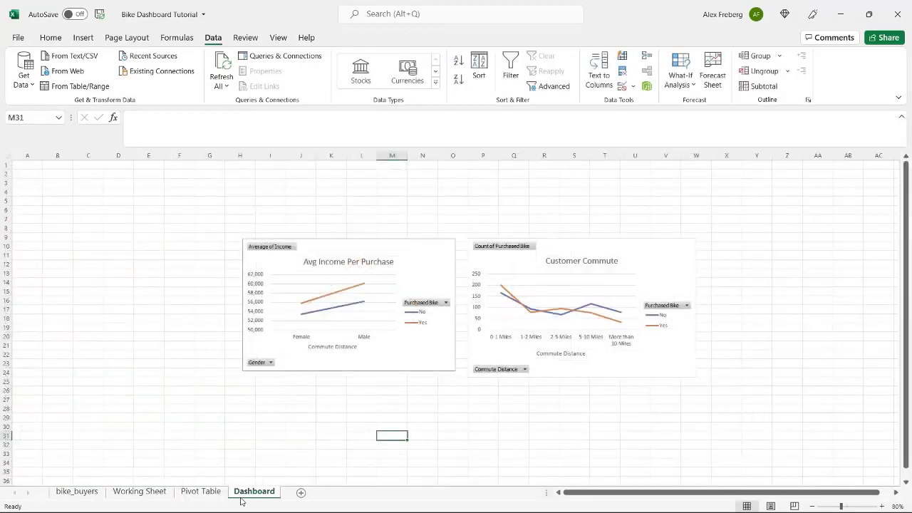
{"action": "left_click", "coordinate": [265, 416]}
{"action": "key", "text": "ctrl+v"}
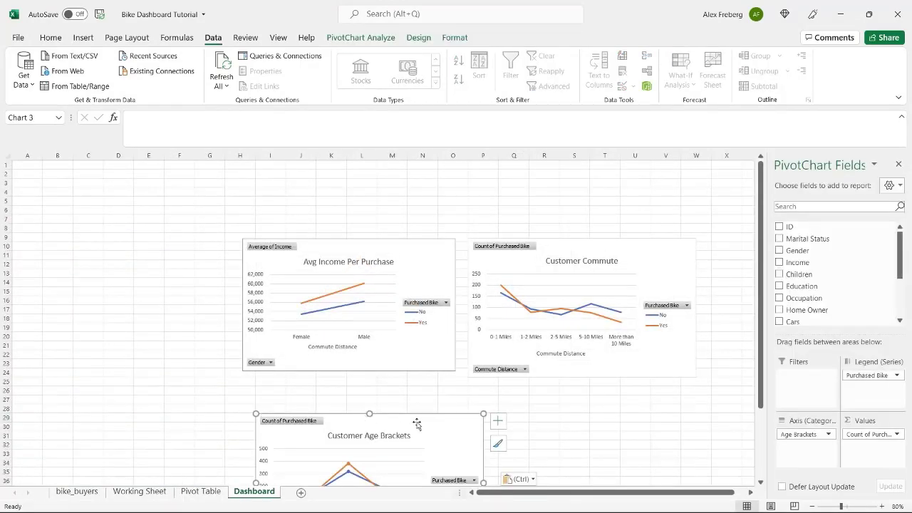
Spread out the dashboard charts, with Avg Income Per Purchase up and left, Customer Commute to its right and Customer Age Brackets centered below
{"action": "left_click_drag", "start_coordinate": [340, 240], "coordinate": [311, 197]}
{"action": "left_click_drag", "start_coordinate": [378, 424], "coordinate": [295, 349]}
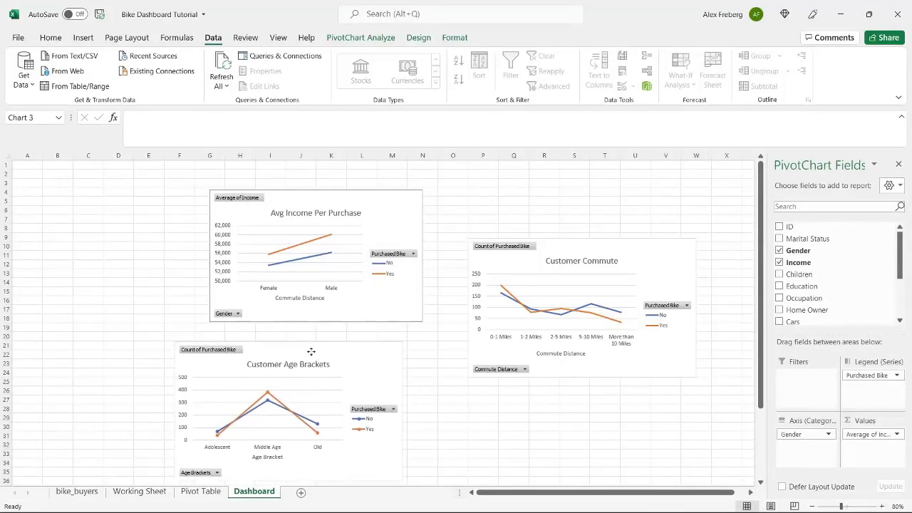
{"action": "left_click_drag", "start_coordinate": [589, 246], "coordinate": [556, 205]}
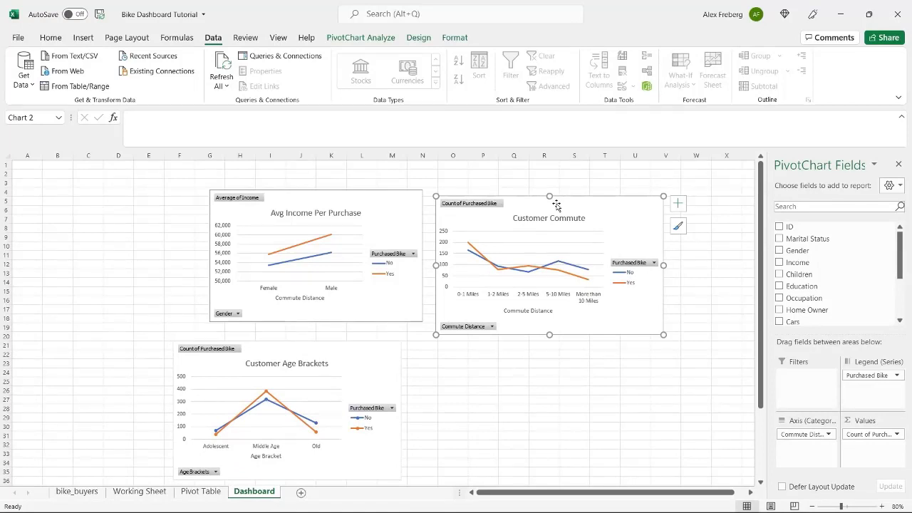
{"action": "left_click_drag", "start_coordinate": [369, 353], "coordinate": [512, 364]}
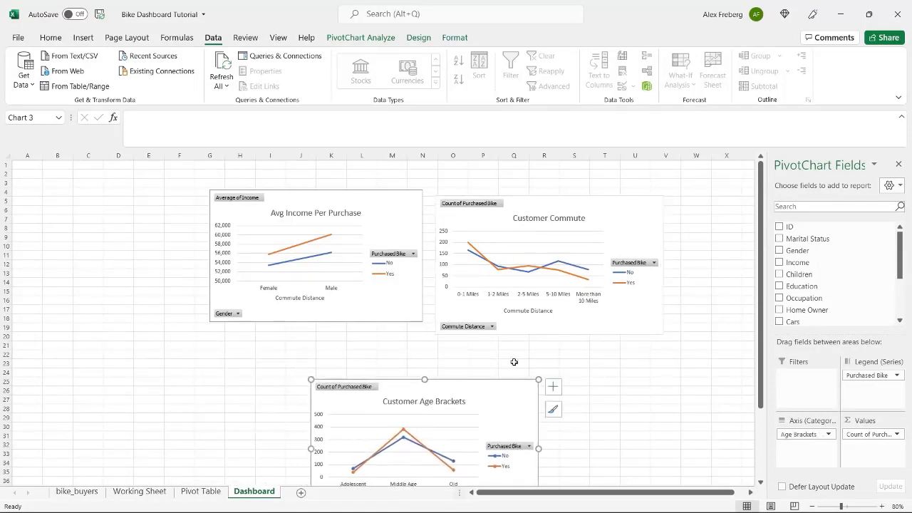
{"action": "left_click_drag", "start_coordinate": [567, 207], "coordinate": [636, 249]}
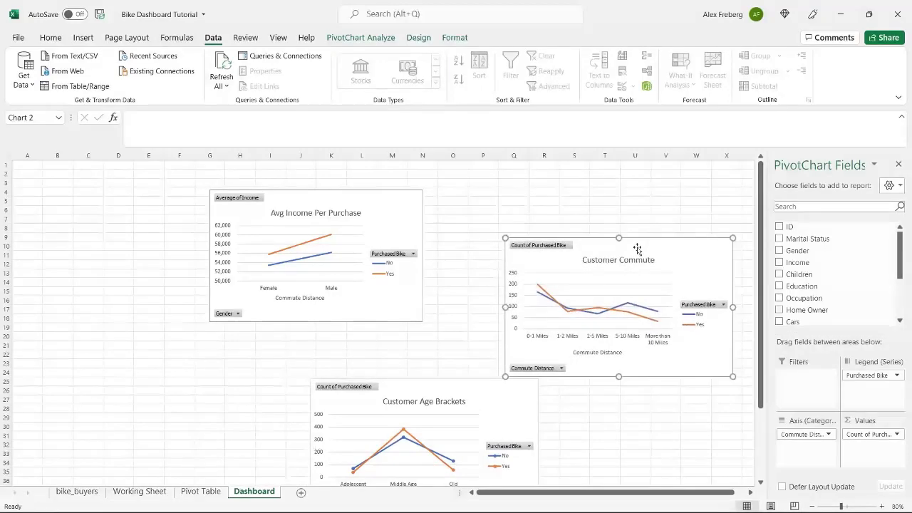
{"action": "left_click", "coordinate": [381, 206]}
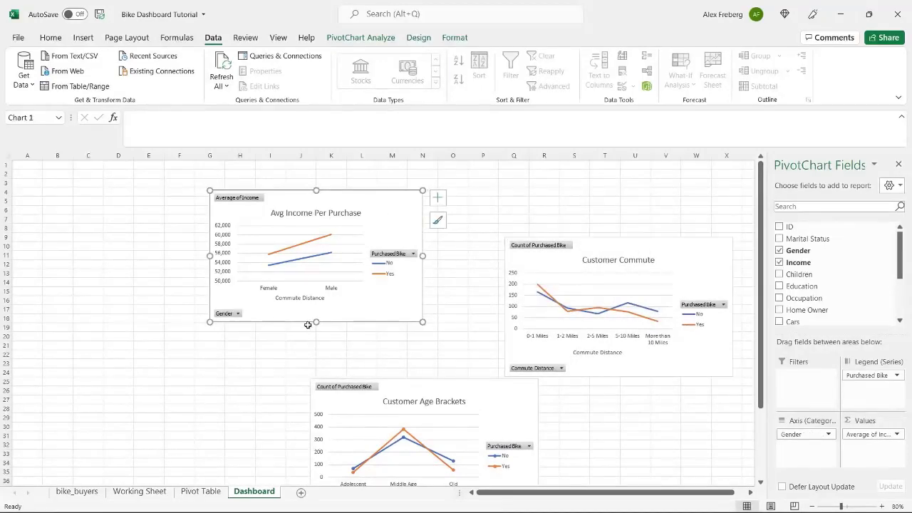
Copy the Avg Income Per Purchase column chart from the Pivot Table sheet and paste it at D19 on the Dashboard sheet
{"action": "left_click", "coordinate": [200, 491]}
{"action": "scroll", "coordinate": [266, 344], "scroll_direction": "up", "scroll_amount": 10}
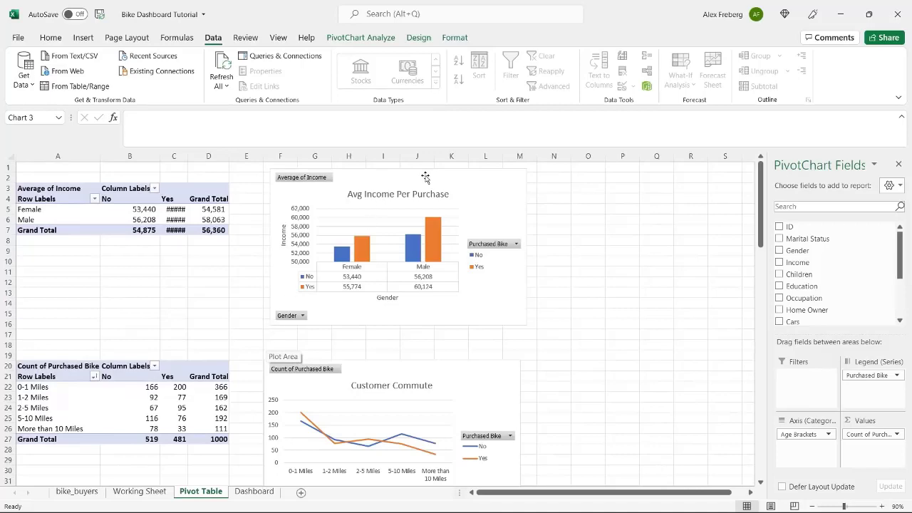
{"action": "left_click", "coordinate": [480, 173]}
{"action": "right_click", "coordinate": [480, 173]}
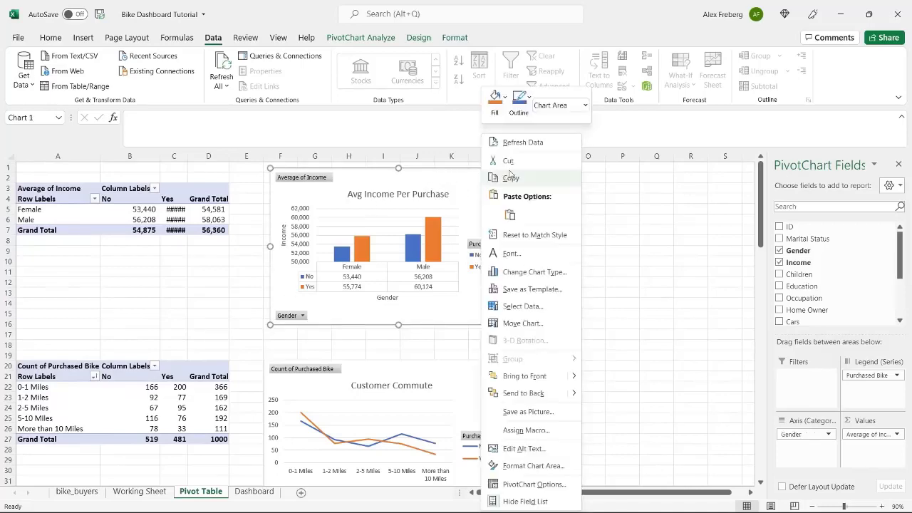
{"action": "left_click", "coordinate": [524, 179]}
{"action": "left_click", "coordinate": [246, 491]}
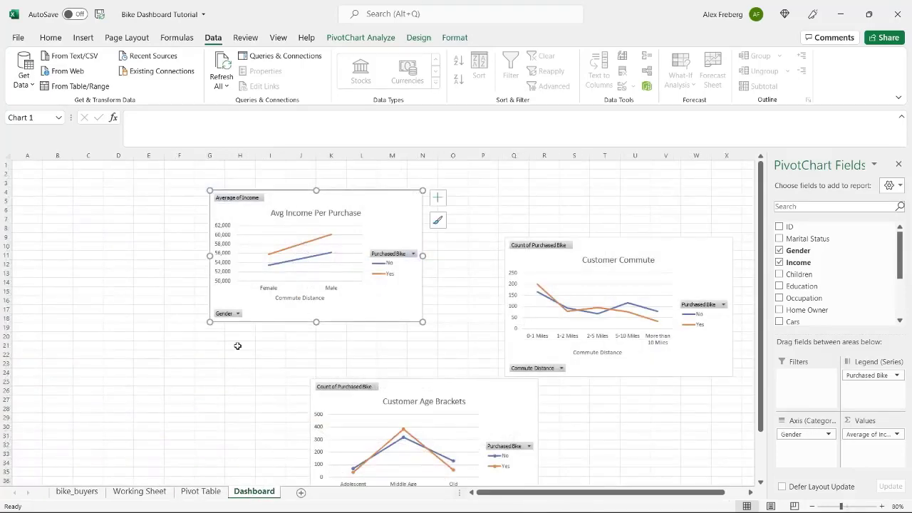
{"action": "left_click", "coordinate": [127, 327]}
{"action": "right_click", "coordinate": [127, 328]}
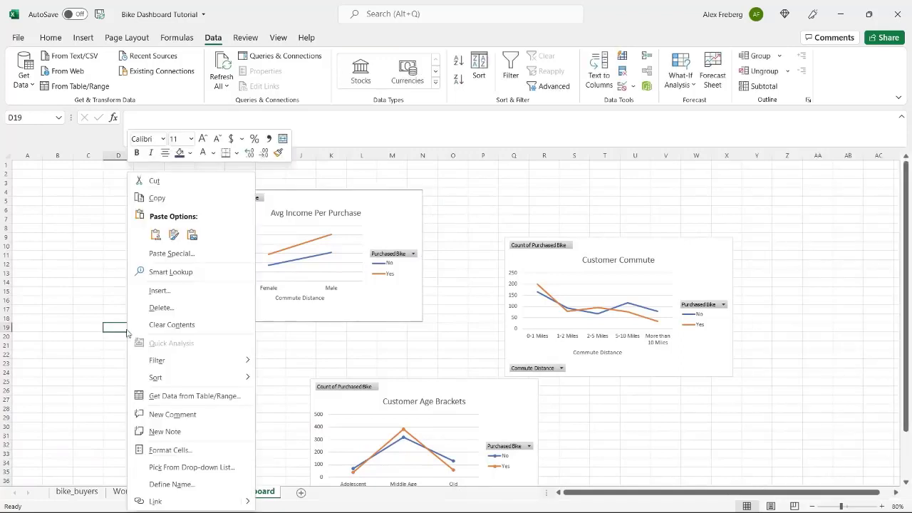
{"action": "left_click", "coordinate": [155, 234]}
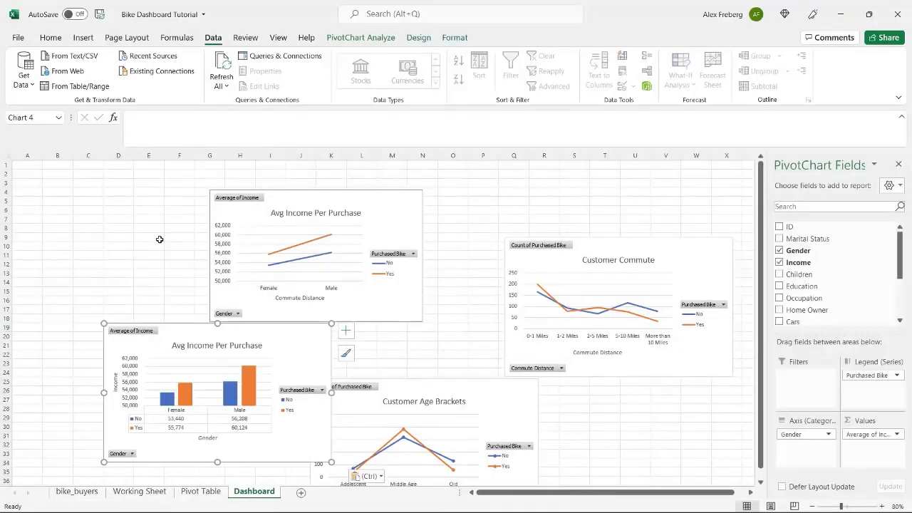
Delete the line version of the Avg Income Per Purchase chart and move the column version beside the Customer Commute chart
{"action": "left_click", "coordinate": [287, 205]}
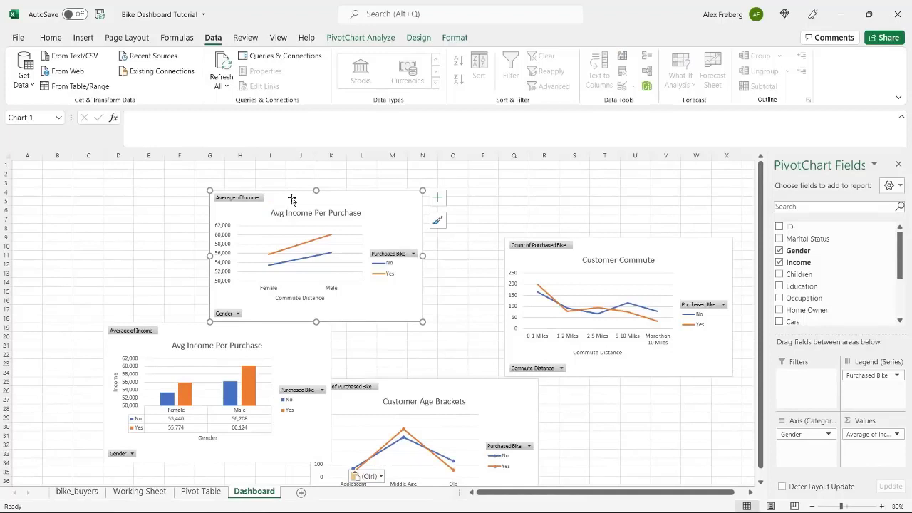
{"action": "key", "text": "Delete"}
{"action": "left_click_drag", "start_coordinate": [272, 336], "coordinate": [424, 245]}
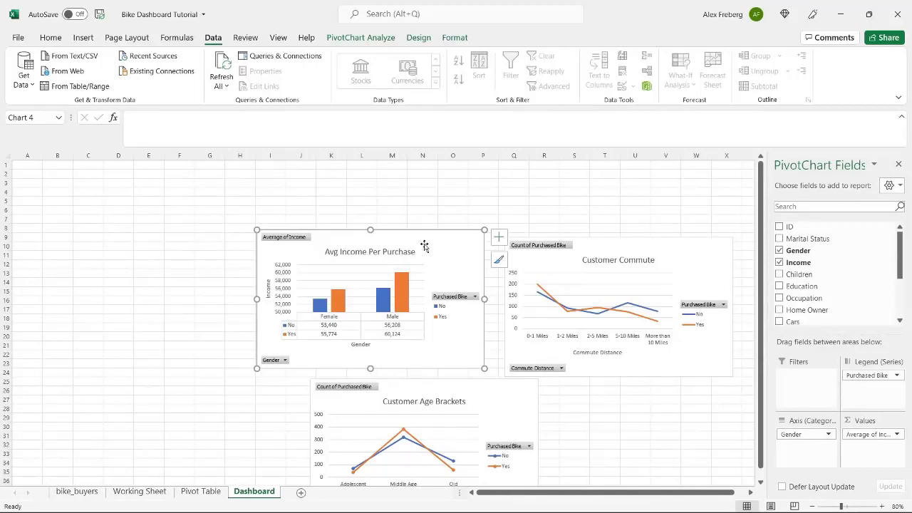
{"action": "left_click", "coordinate": [192, 266]}
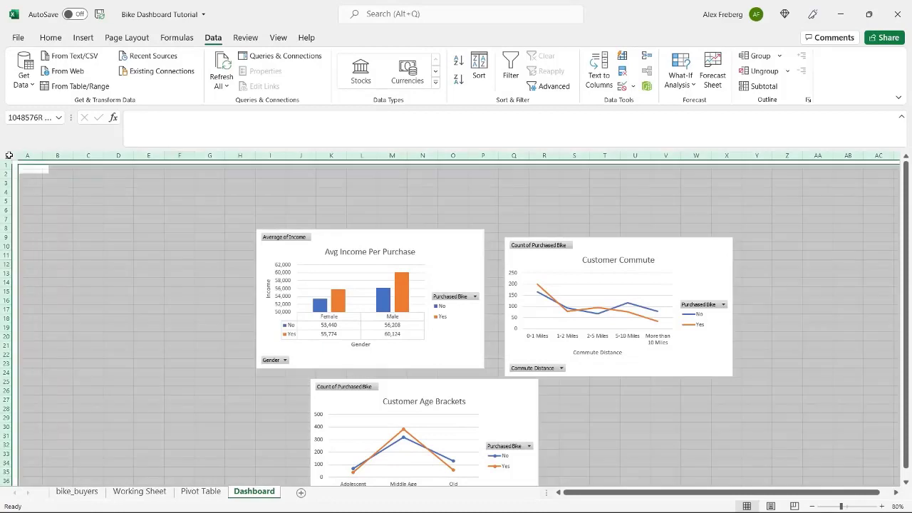
Select the whole Dashboard sheet and hide its gridlines
{"action": "left_click", "coordinate": [7, 156]}
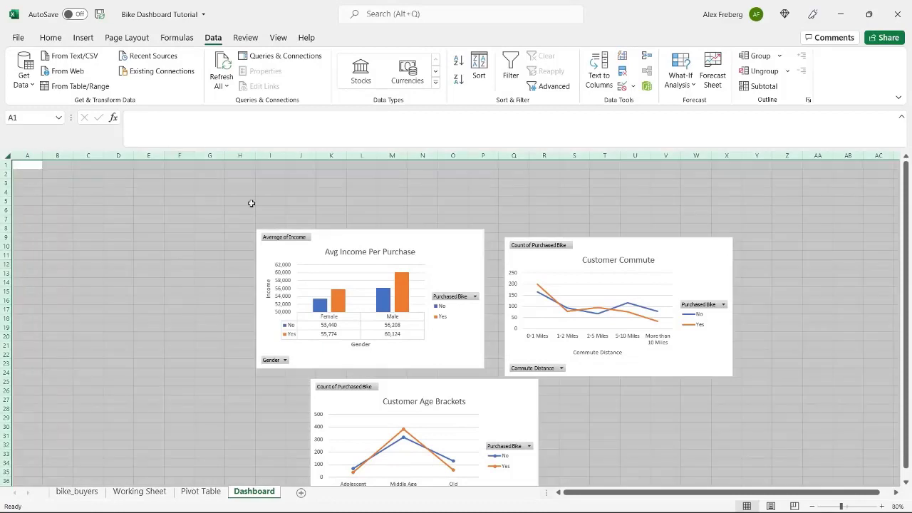
{"action": "left_click", "coordinate": [278, 38]}
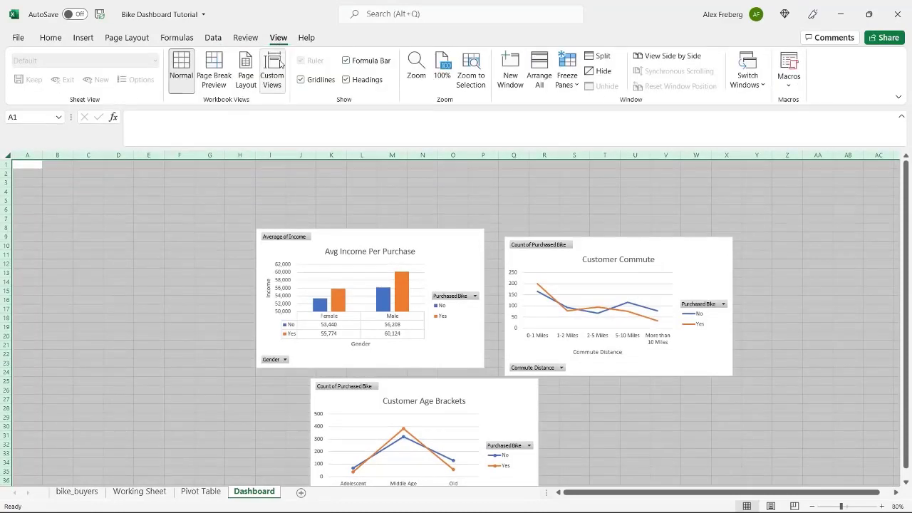
{"action": "left_click", "coordinate": [300, 80]}
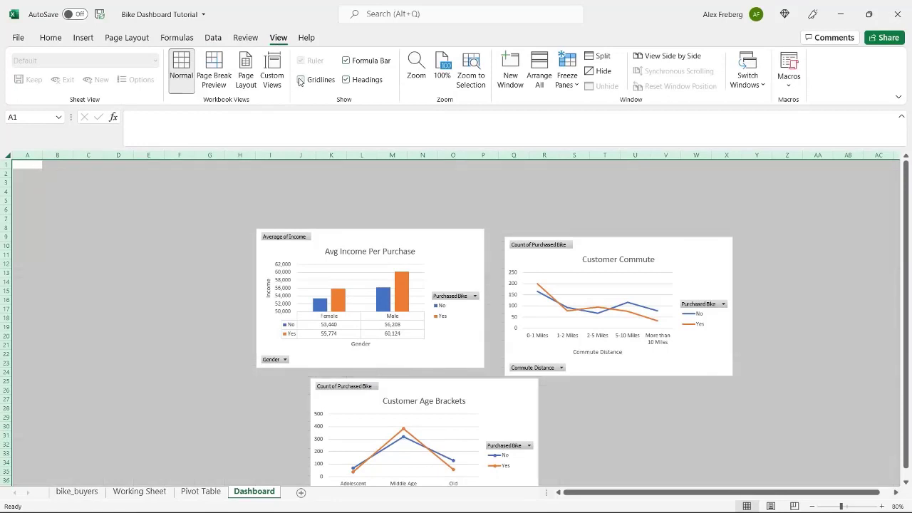
{"action": "left_click", "coordinate": [282, 192]}
Fill the range A1:O6 of the Dashboard sheet with the standard blue color as a header banner
{"action": "left_click_drag", "start_coordinate": [26, 163], "coordinate": [453, 206]}
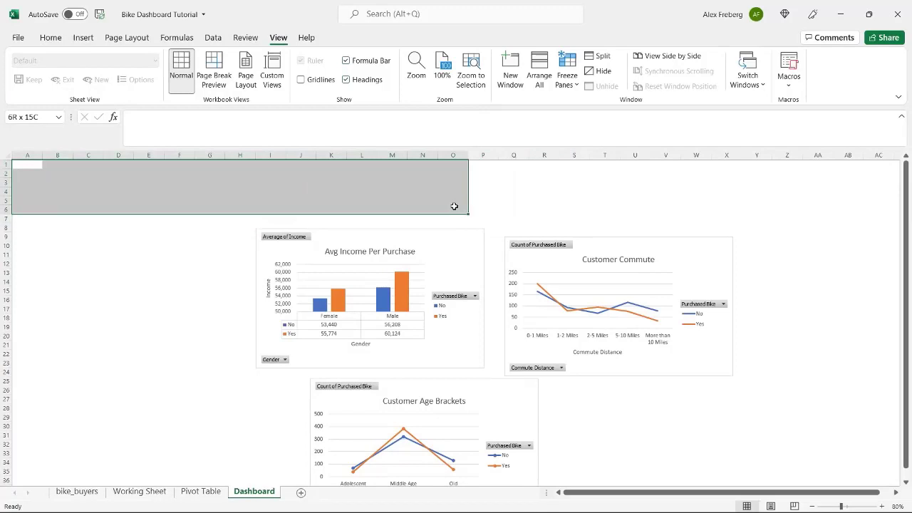
{"action": "left_click", "coordinate": [51, 37]}
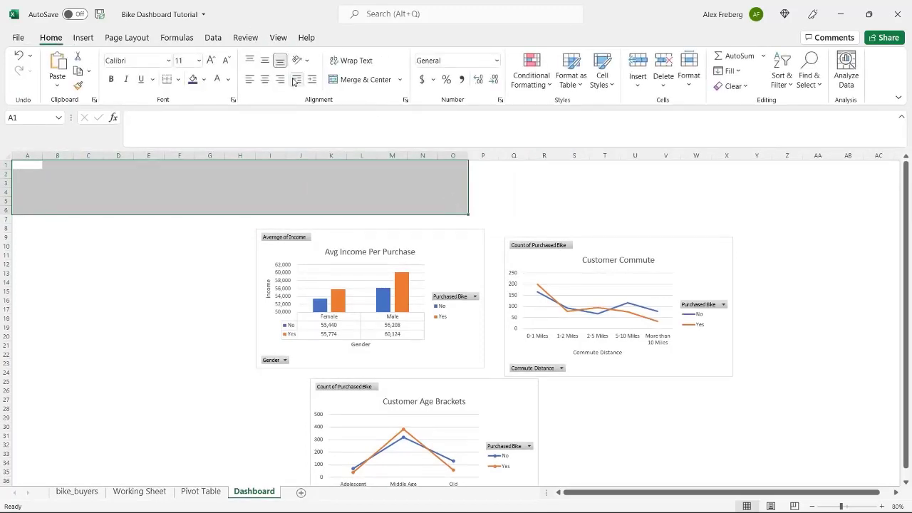
{"action": "left_click", "coordinate": [203, 79]}
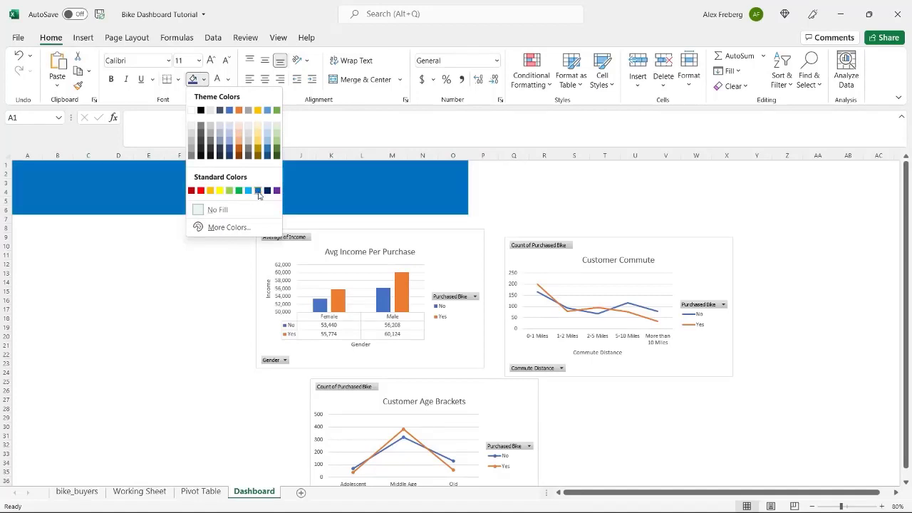
{"action": "left_click", "coordinate": [258, 190]}
{"action": "left_click", "coordinate": [223, 187]}
Merge and center the blue range A1:O6 and enter the title "Bike Sales Dashboard" in it
{"action": "left_click_drag", "start_coordinate": [29, 165], "coordinate": [448, 210]}
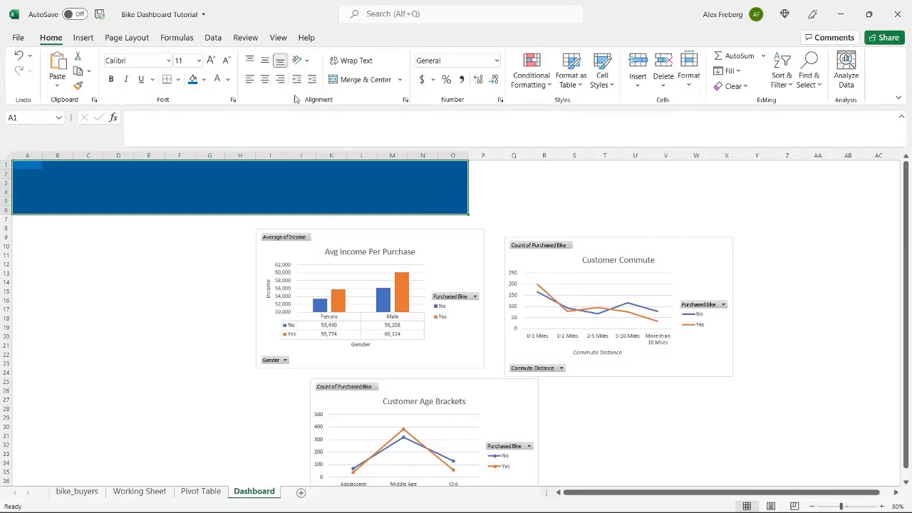
{"action": "left_click", "coordinate": [360, 79]}
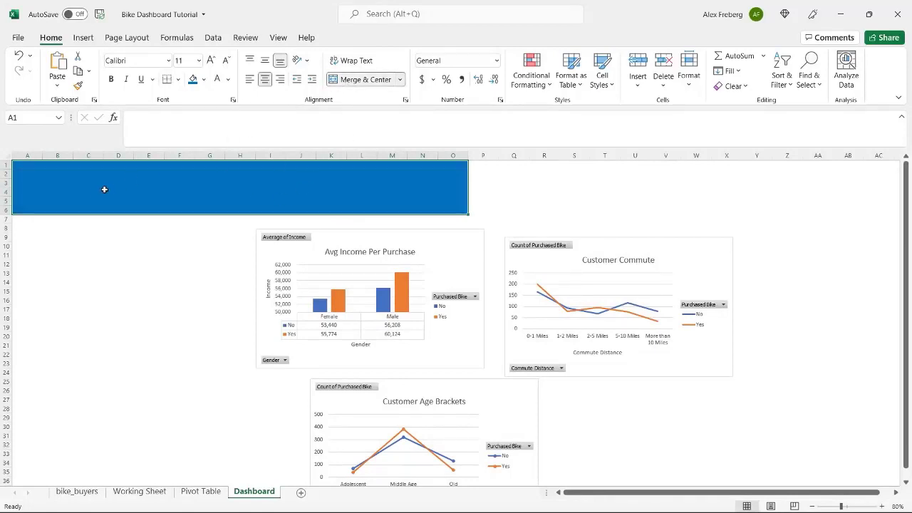
{"action": "double_click", "coordinate": [260, 202]}
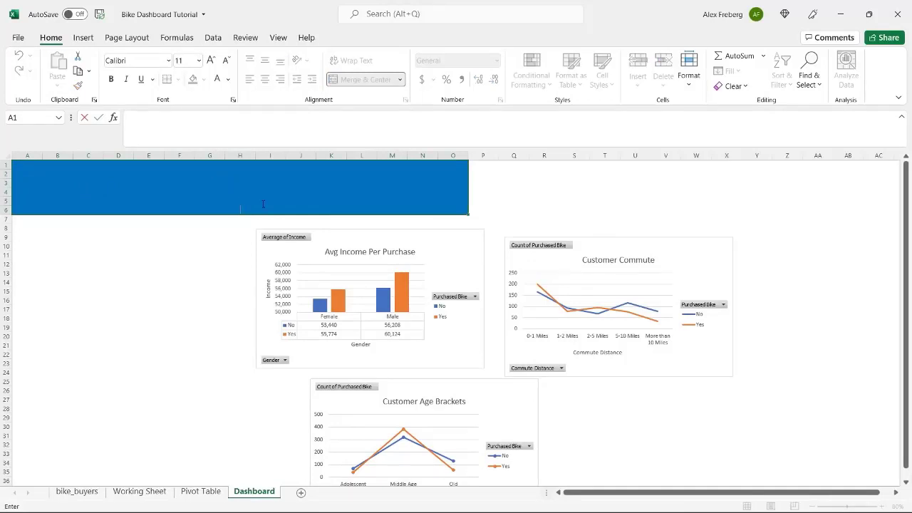
{"action": "type", "text": "Bike Sales Dashboard"}
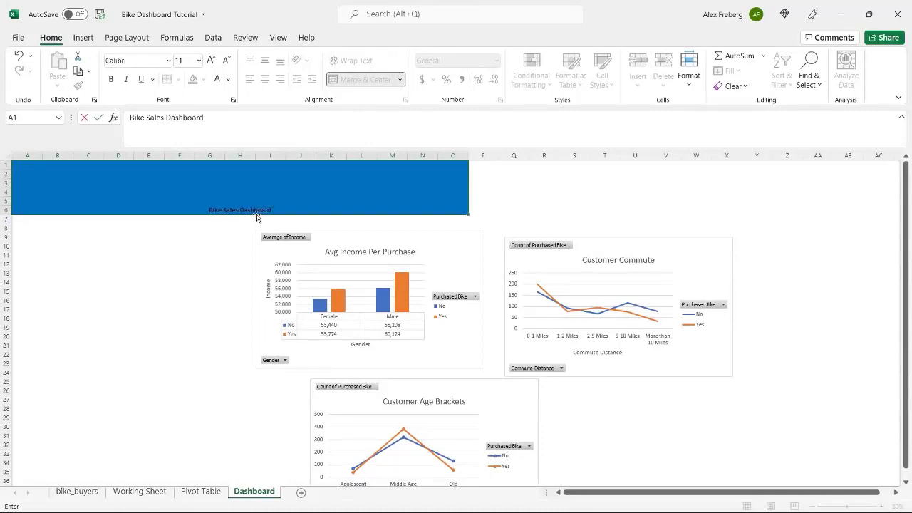
{"action": "left_click", "coordinate": [257, 218]}
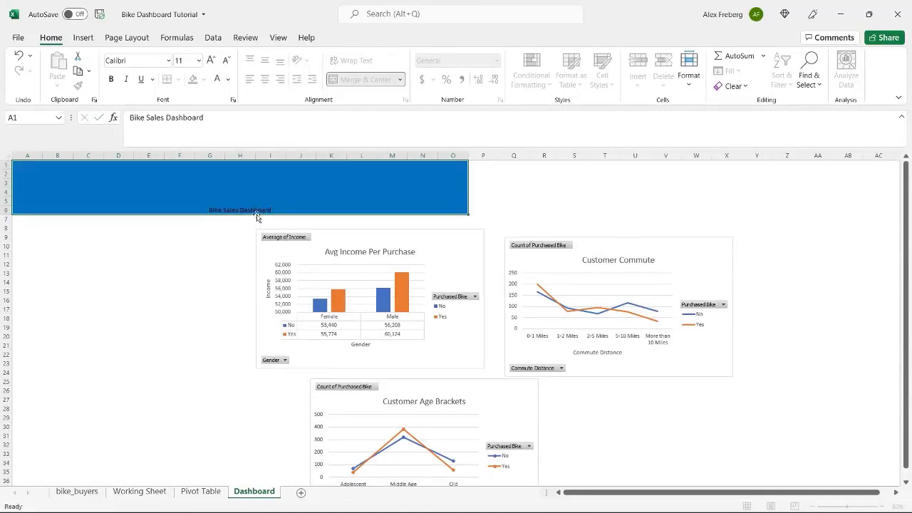
Format the "Bike Sales Dashboard" title text as white, size 48 and bold
{"action": "double_click", "coordinate": [262, 210]}
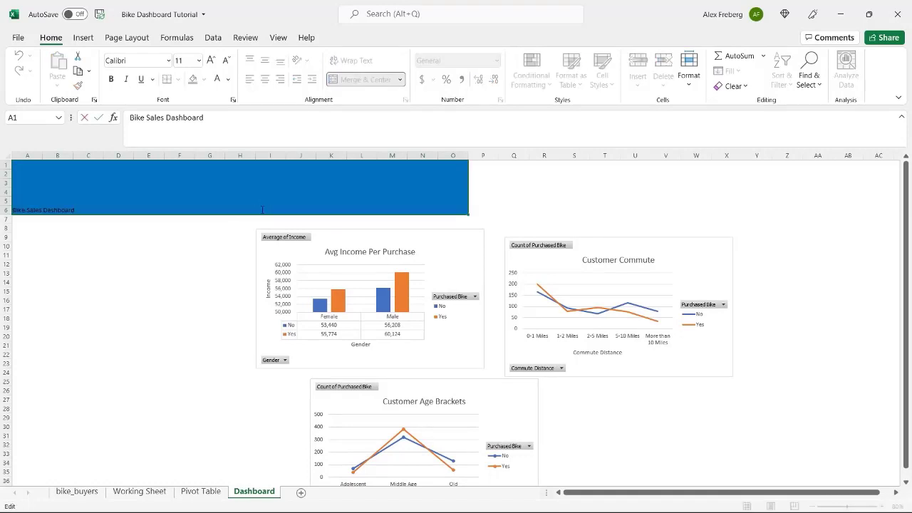
{"action": "triple_click", "coordinate": [262, 210]}
{"action": "left_click", "coordinate": [226, 79]}
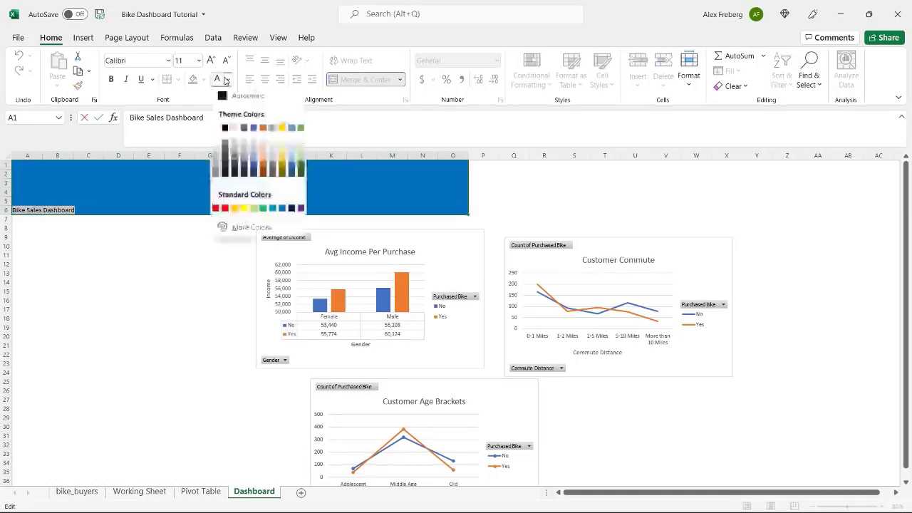
{"action": "left_click", "coordinate": [225, 126]}
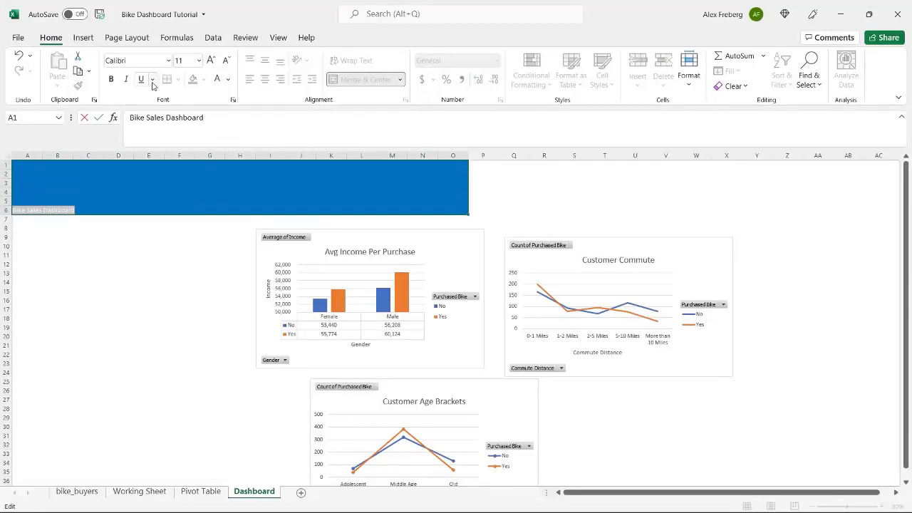
{"action": "left_click", "coordinate": [199, 61]}
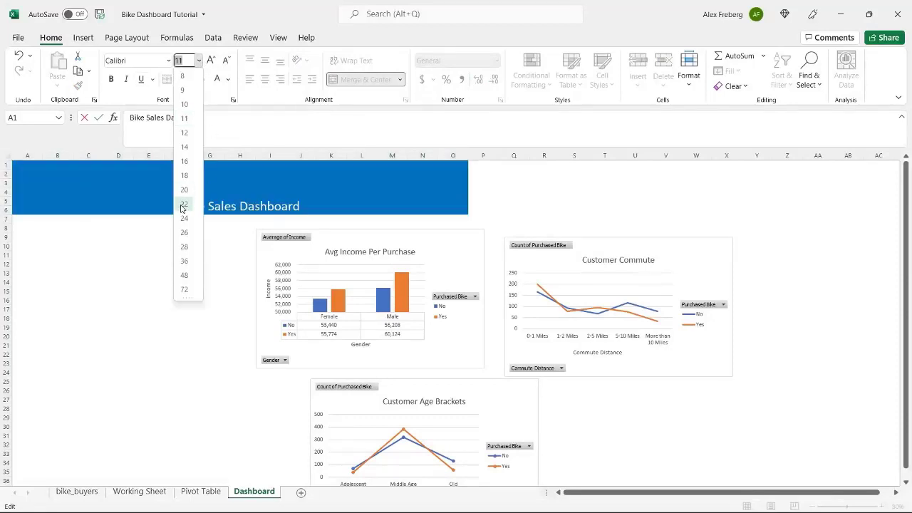
{"action": "left_click", "coordinate": [187, 275]}
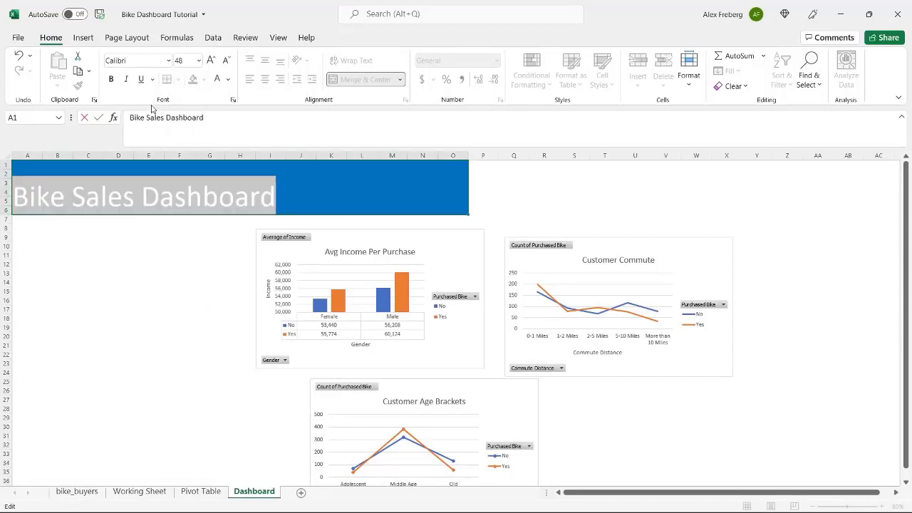
{"action": "left_click", "coordinate": [115, 82]}
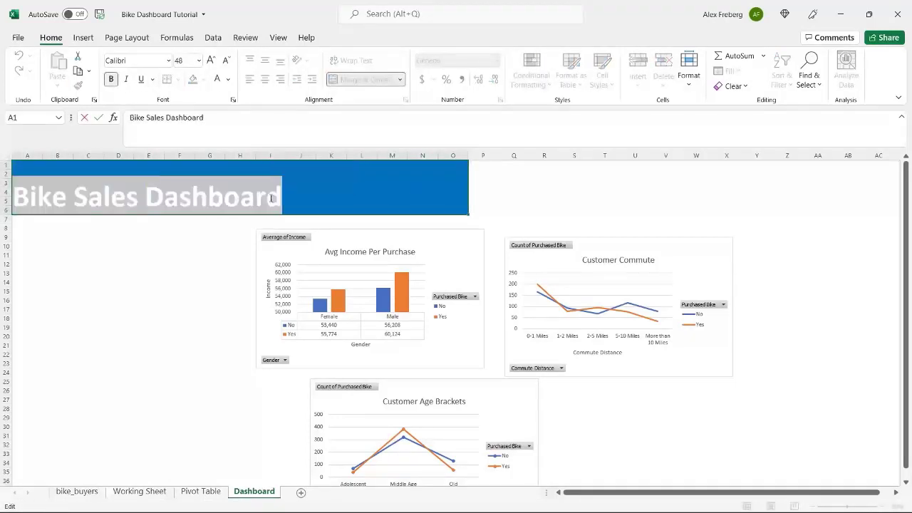
{"action": "left_click", "coordinate": [259, 198]}
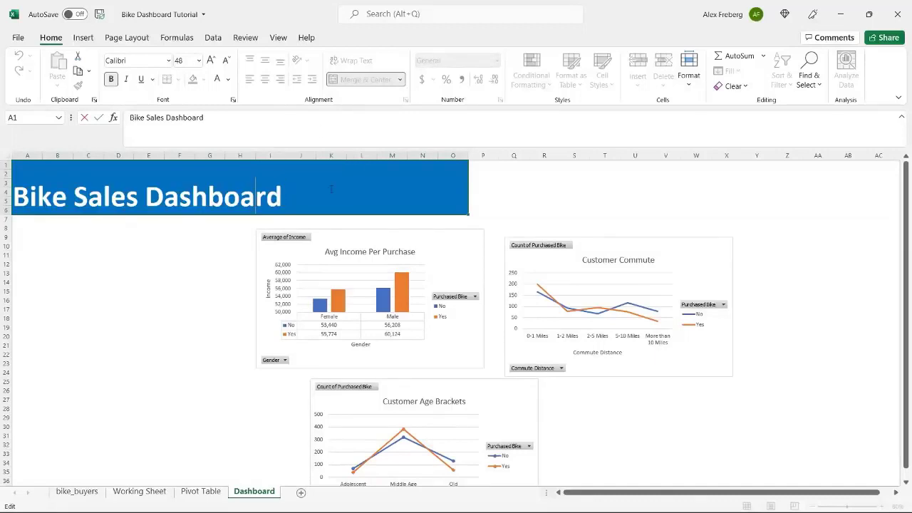
{"action": "left_click", "coordinate": [214, 264]}
Center the banner title vertically with Middle Align
{"action": "left_click", "coordinate": [250, 201]}
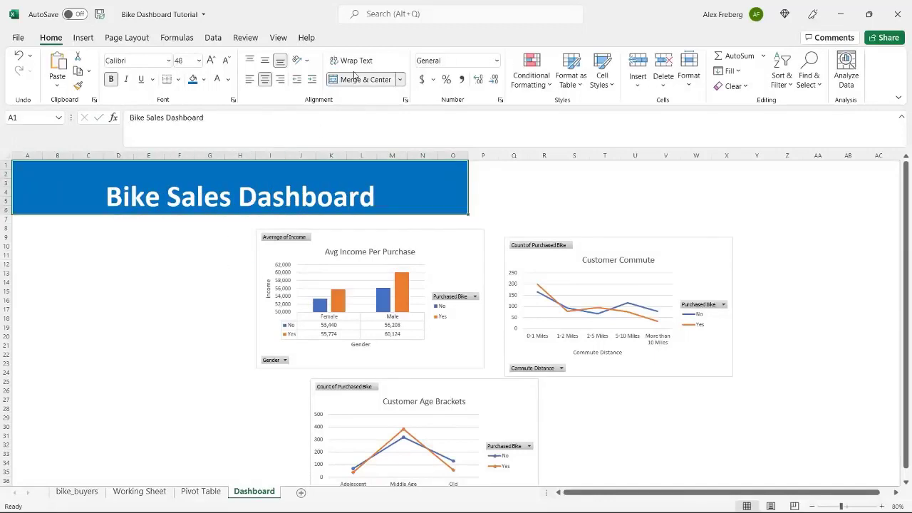
{"action": "left_click", "coordinate": [265, 60]}
{"action": "left_click", "coordinate": [161, 273]}
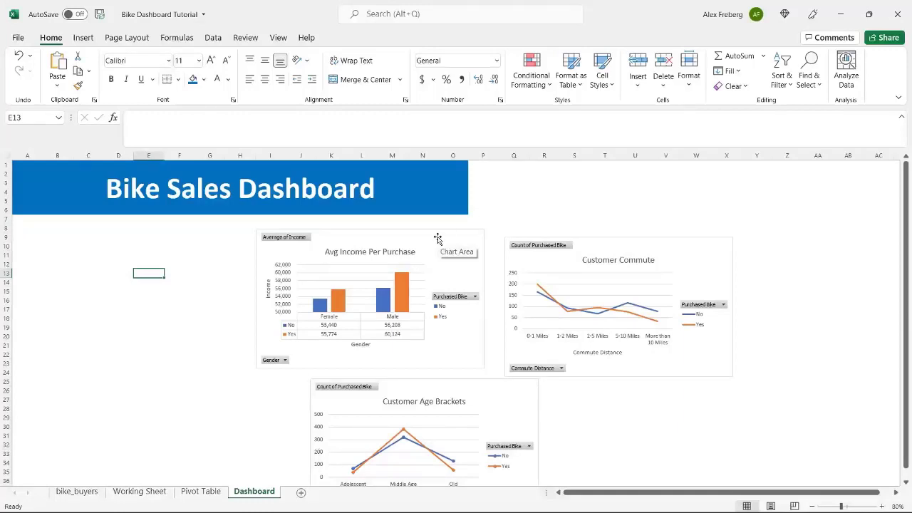
Move the Avg Income Per Purchase chart directly under the banner starting in column D and shrink it to end around row 20
{"action": "left_click_drag", "start_coordinate": [437, 238], "coordinate": [278, 224]}
{"action": "left_click_drag", "start_coordinate": [326, 355], "coordinate": [291, 336]}
Place the Customer Commute chart below the Avg Income Per Purchase chart and the Customer Age Brackets chart directly to the right of Avg Income
{"action": "left_click", "coordinate": [621, 246]}
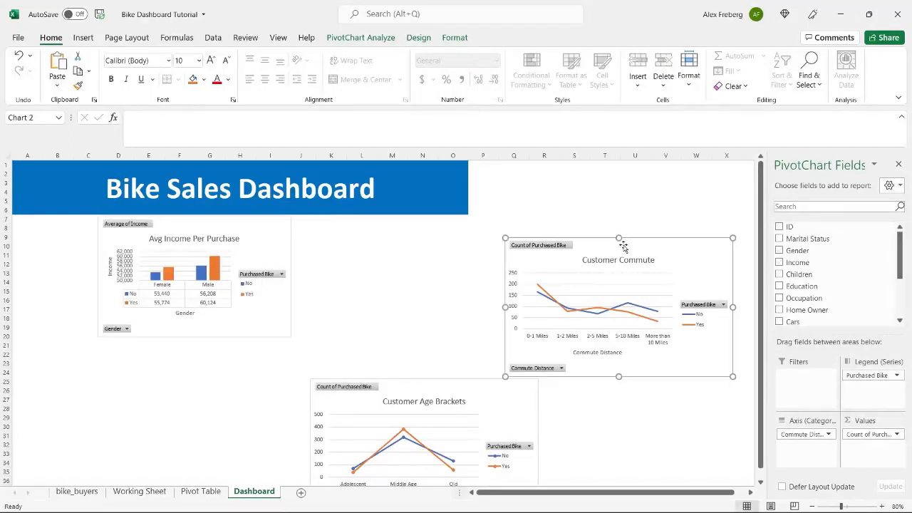
{"action": "left_click_drag", "start_coordinate": [658, 250], "coordinate": [519, 243]}
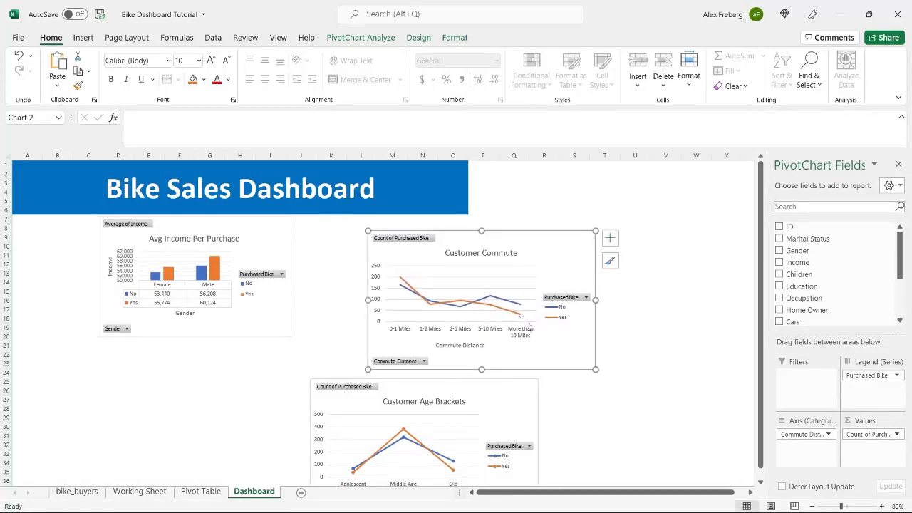
{"action": "left_click_drag", "start_coordinate": [489, 386], "coordinate": [668, 235]}
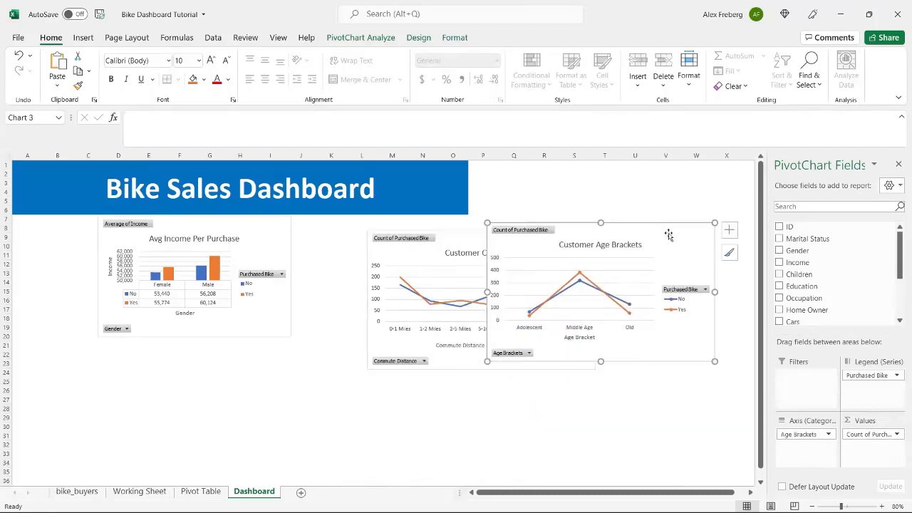
{"action": "left_click", "coordinate": [457, 243]}
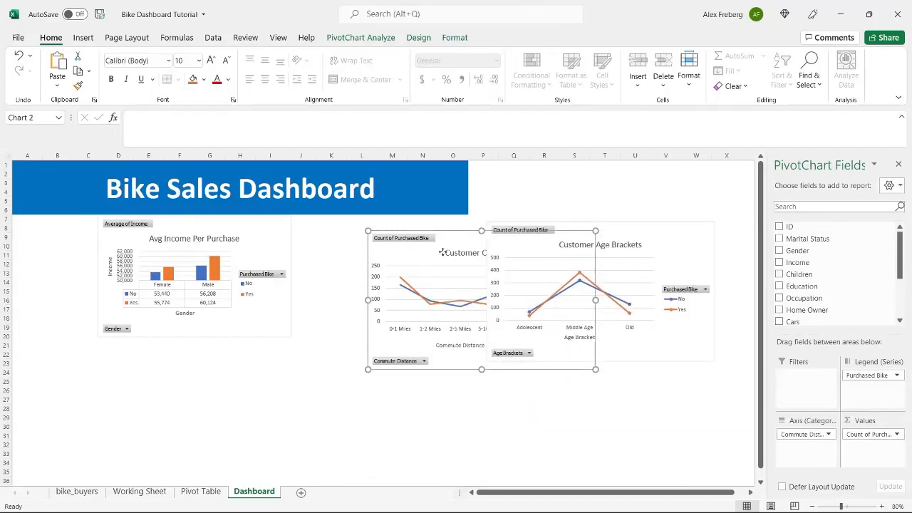
{"action": "left_click_drag", "start_coordinate": [448, 244], "coordinate": [181, 399]}
{"action": "left_click_drag", "start_coordinate": [600, 229], "coordinate": [406, 223]}
Shrink the Customer Age Brackets chart to match the Avg Income chart's height and end near the banner's right edge in column O
{"action": "left_click", "coordinate": [882, 506]}
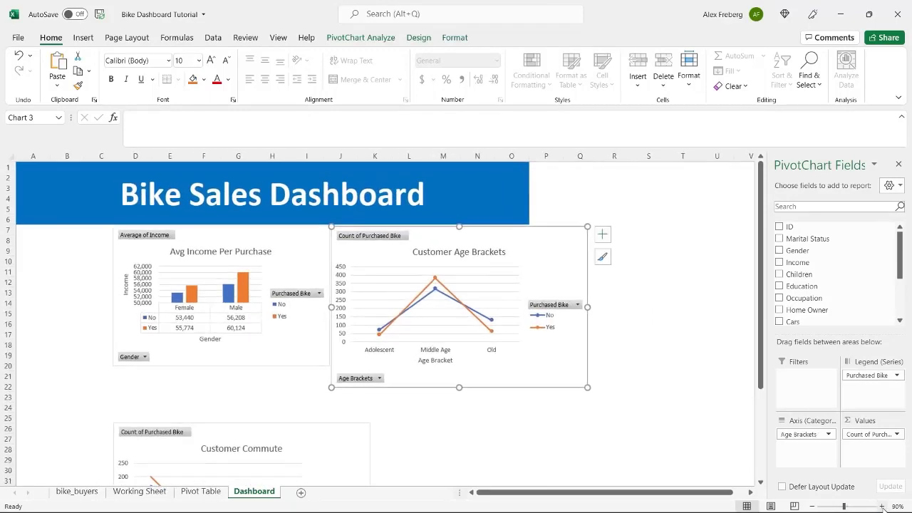
{"action": "left_click", "coordinate": [881, 506]}
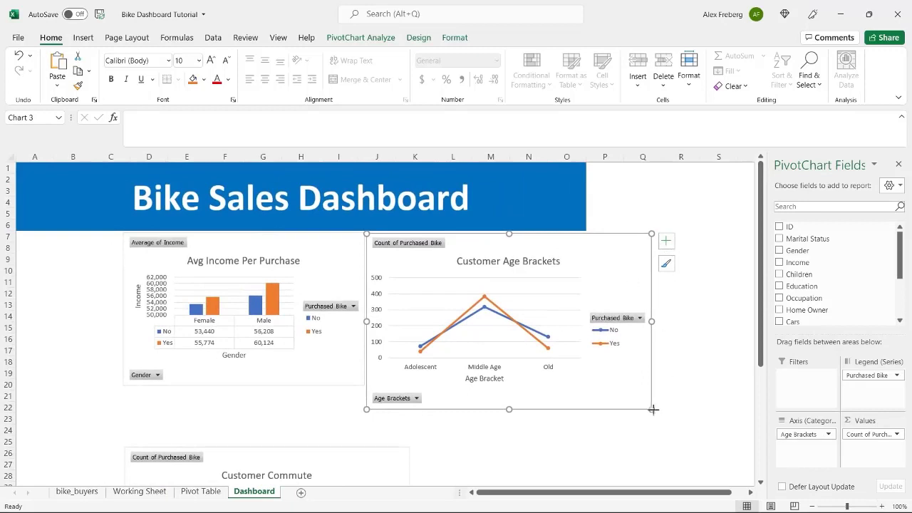
{"action": "left_click_drag", "start_coordinate": [652, 410], "coordinate": [573, 386]}
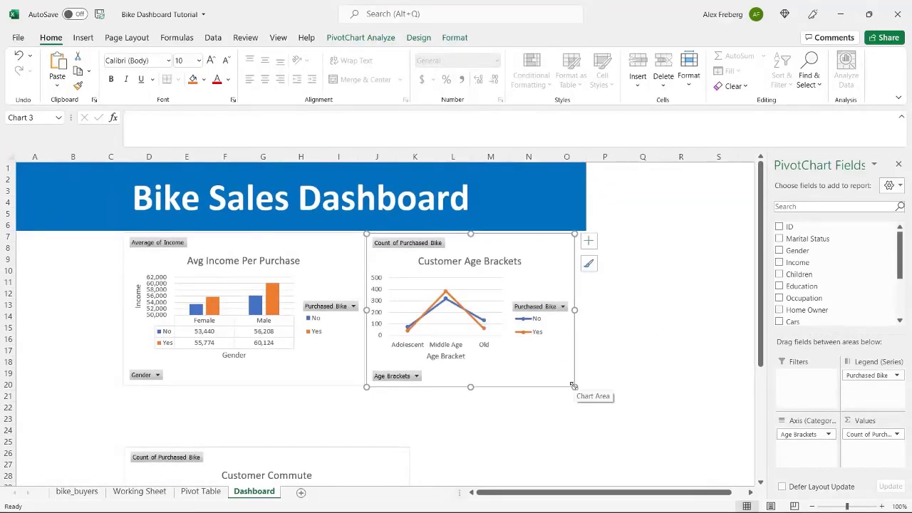
Widen the Customer Age Brackets chart to the banner's right edge and trim its bottom edge level with the Avg Income chart
{"action": "left_click_drag", "start_coordinate": [574, 310], "coordinate": [585, 310]}
{"action": "left_click", "coordinate": [672, 306]}
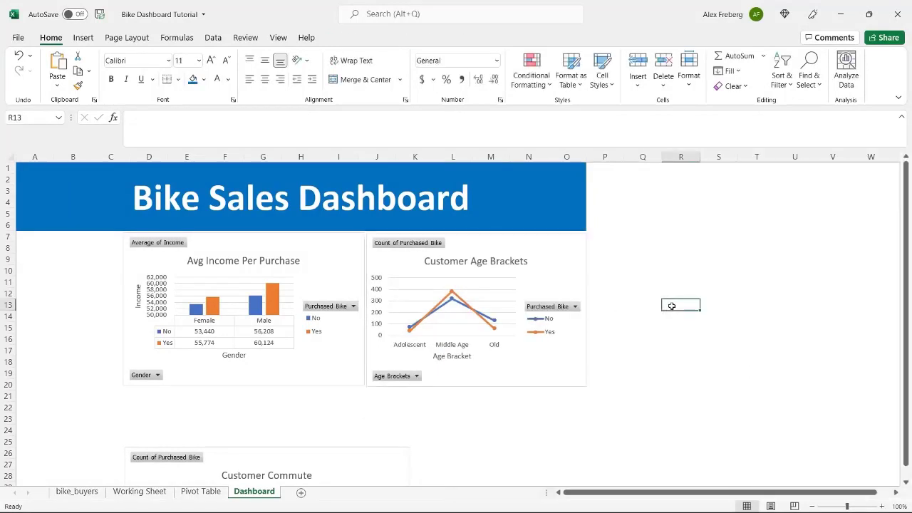
{"action": "left_click", "coordinate": [479, 383]}
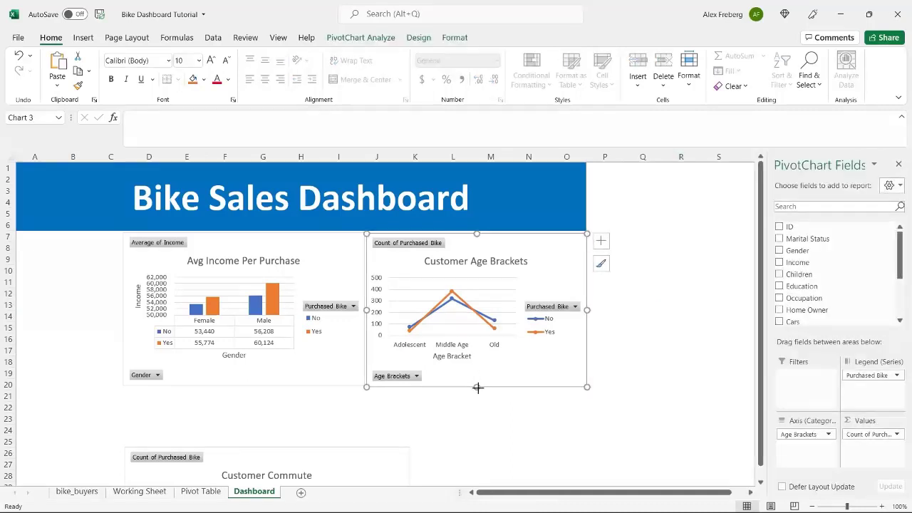
{"action": "left_click_drag", "start_coordinate": [477, 388], "coordinate": [477, 385]}
{"action": "left_click", "coordinate": [621, 351]}
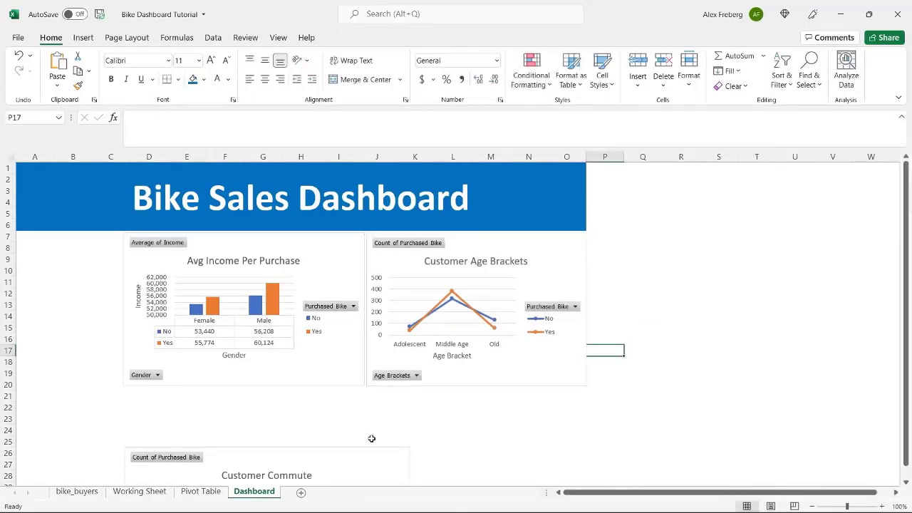
Move the Customer Commute chart up to row 21 and widen it to the banner's right edge at the end of column O
{"action": "left_click_drag", "start_coordinate": [362, 454], "coordinate": [361, 398]}
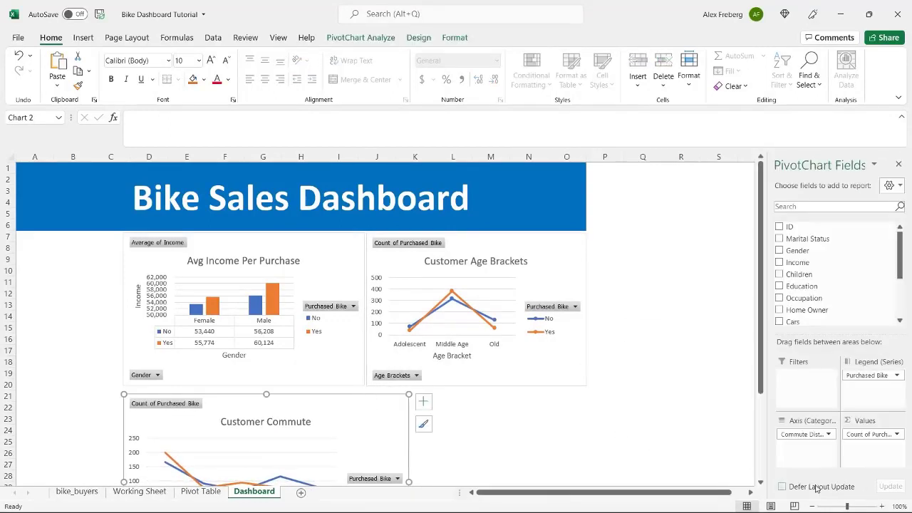
{"action": "left_click", "coordinate": [810, 507]}
{"action": "scroll", "coordinate": [554, 342], "scroll_direction": "down", "scroll_amount": 3}
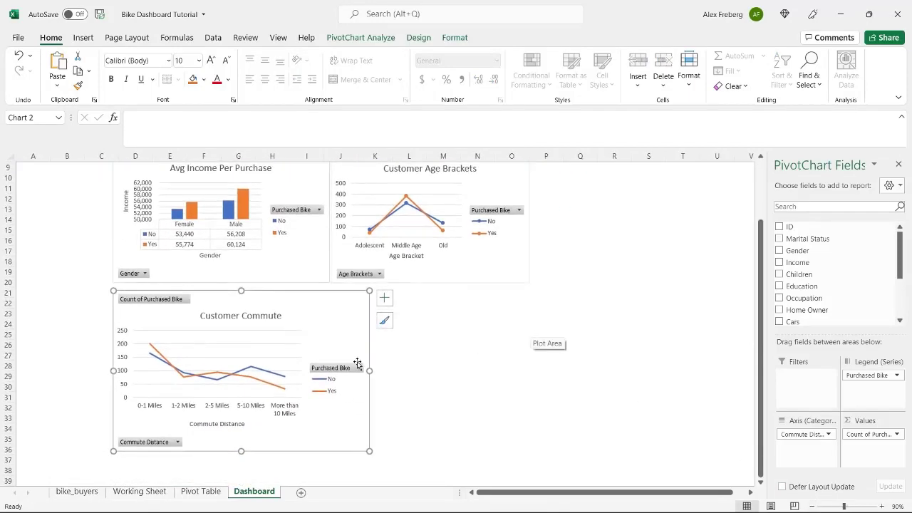
{"action": "left_click_drag", "start_coordinate": [370, 370], "coordinate": [530, 370]}
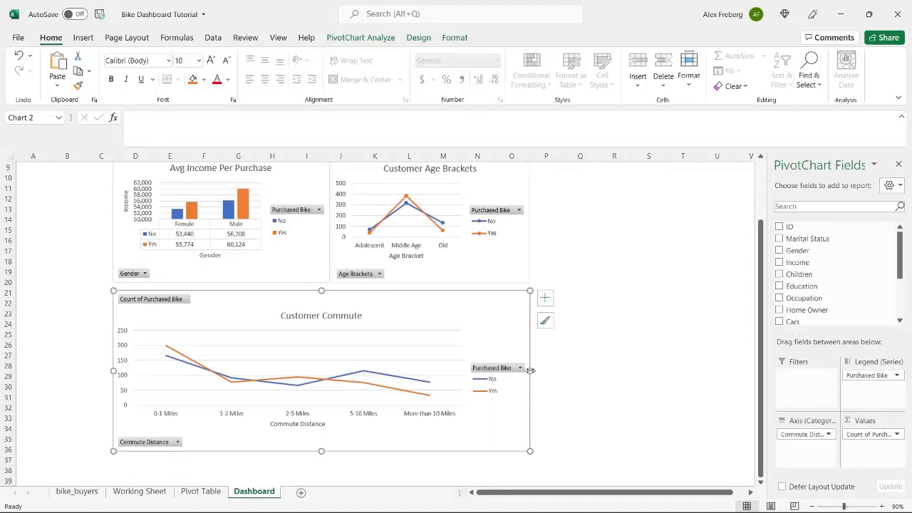
{"action": "left_click", "coordinate": [596, 333]}
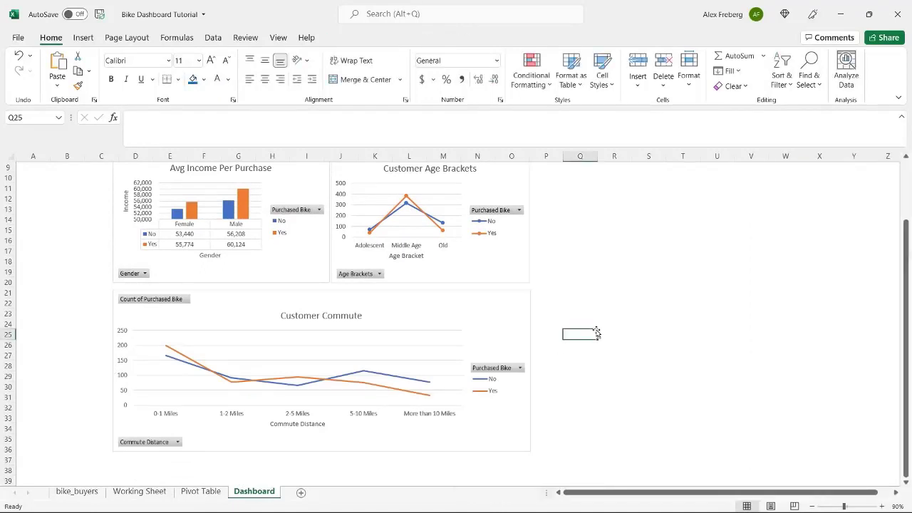
Align the Avg Income Per Purchase and Customer Age Brackets charts with each other using Align Top
{"action": "scroll", "coordinate": [596, 333], "scroll_direction": "up", "scroll_amount": 2}
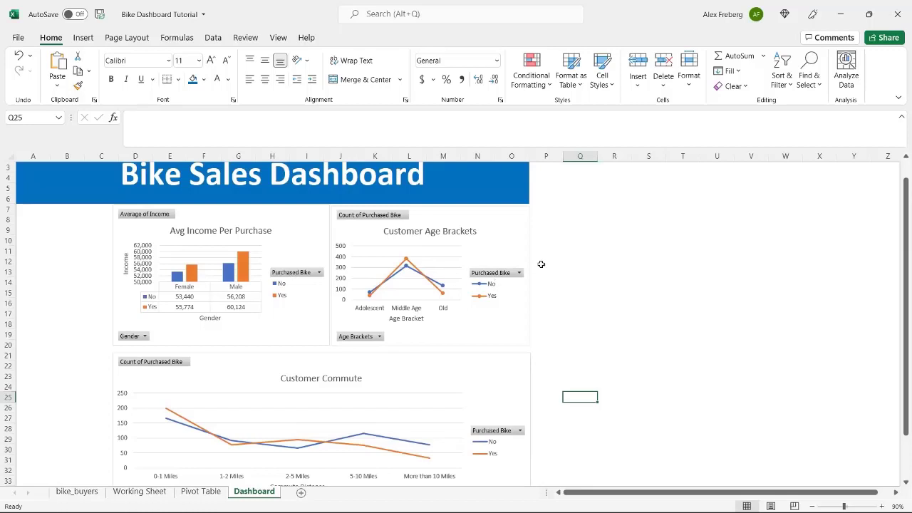
{"action": "left_click_drag", "start_coordinate": [539, 262], "coordinate": [336, 268]}
{"action": "left_click", "coordinate": [309, 229]}
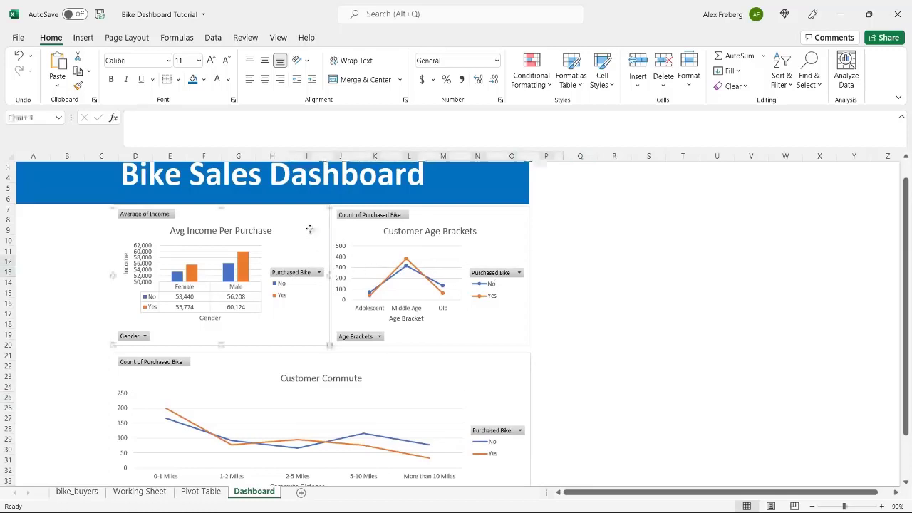
{"action": "left_click", "coordinate": [482, 215], "text": "ctrl"}
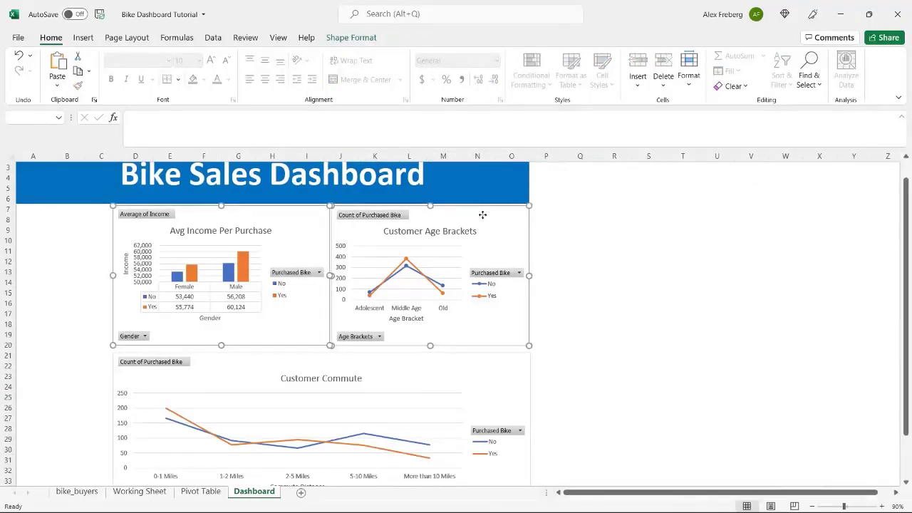
{"action": "left_click", "coordinate": [358, 40]}
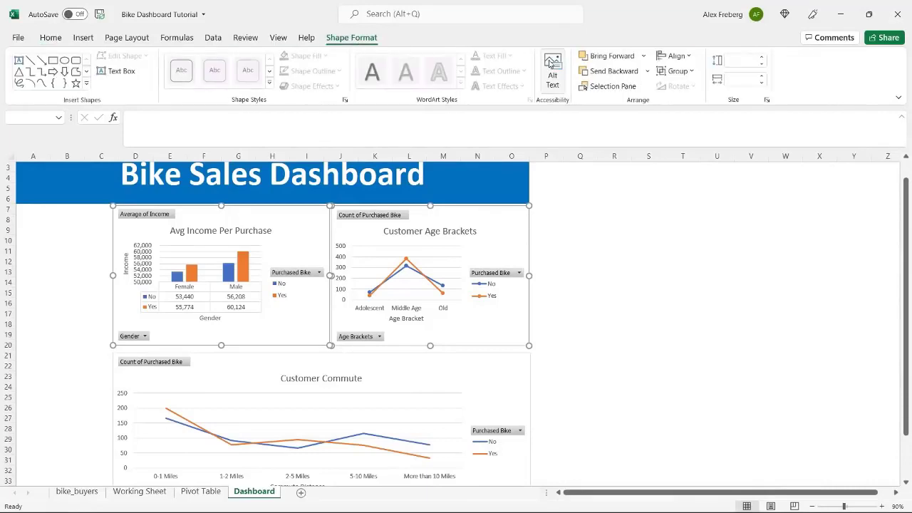
{"action": "left_click", "coordinate": [673, 56]}
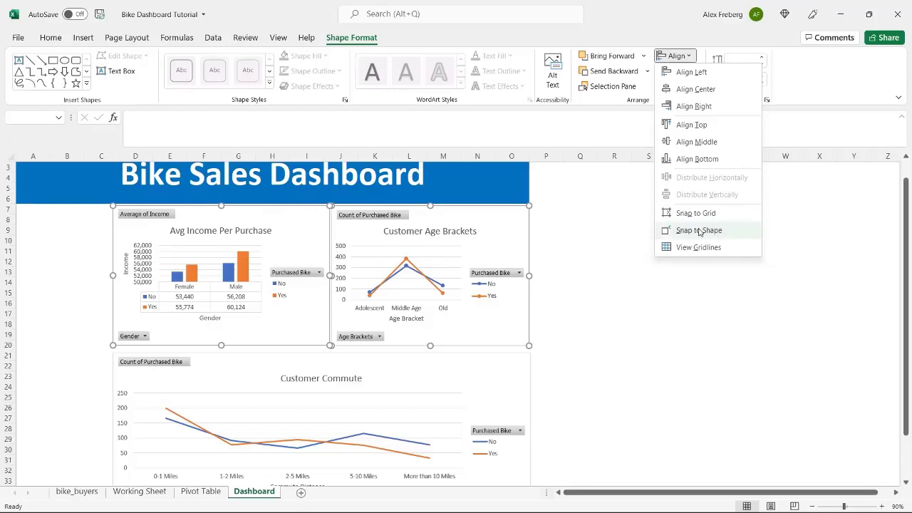
{"action": "left_click", "coordinate": [717, 126]}
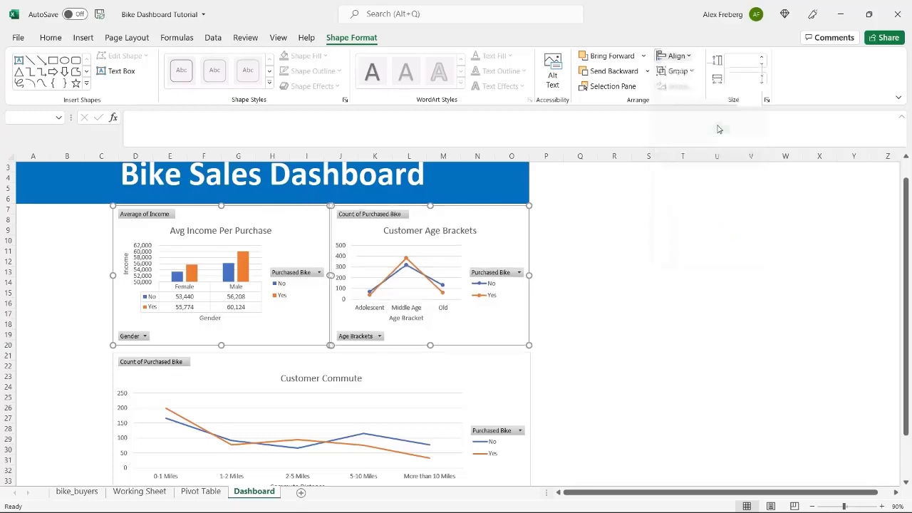
{"action": "left_click", "coordinate": [578, 251]}
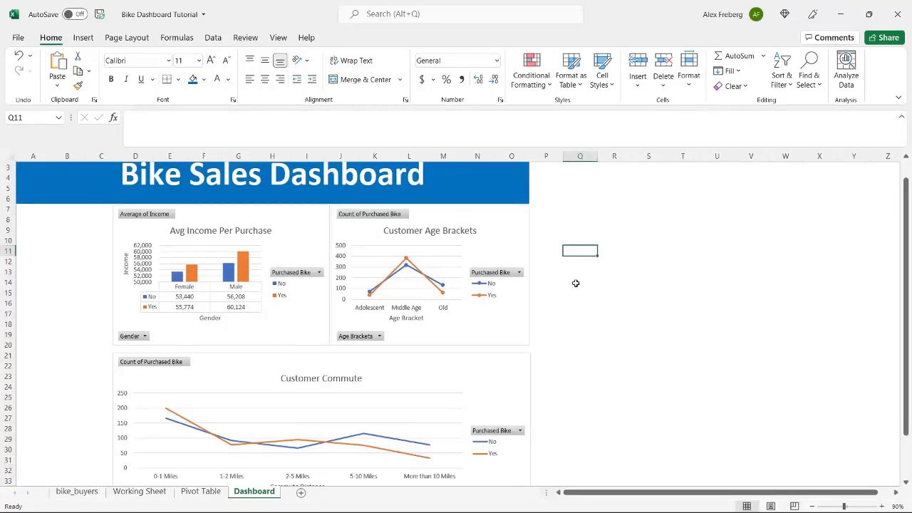
Nudge the Customer Commute chart slightly upward to narrow the gap below the two upper charts
{"action": "scroll", "coordinate": [576, 283], "scroll_direction": "down", "scroll_amount": 1}
{"action": "left_click", "coordinate": [811, 505]}
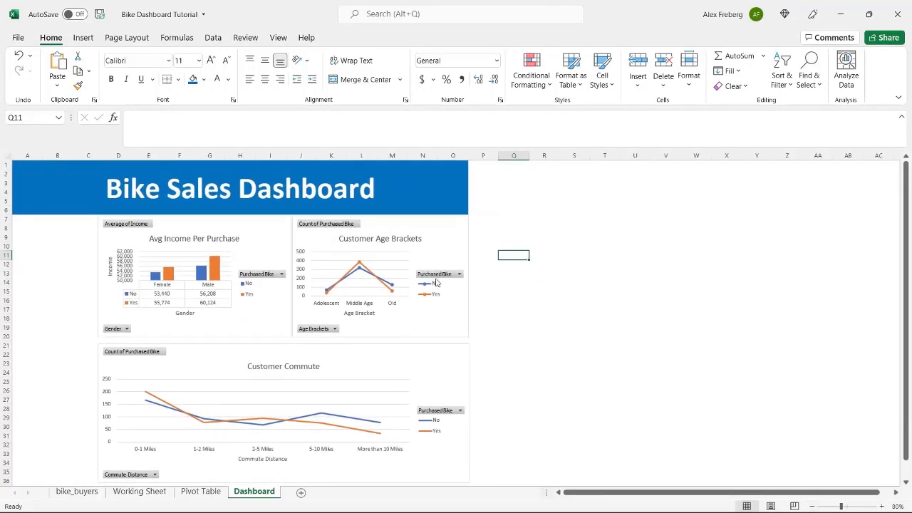
{"action": "left_click_drag", "start_coordinate": [349, 359], "coordinate": [349, 358]}
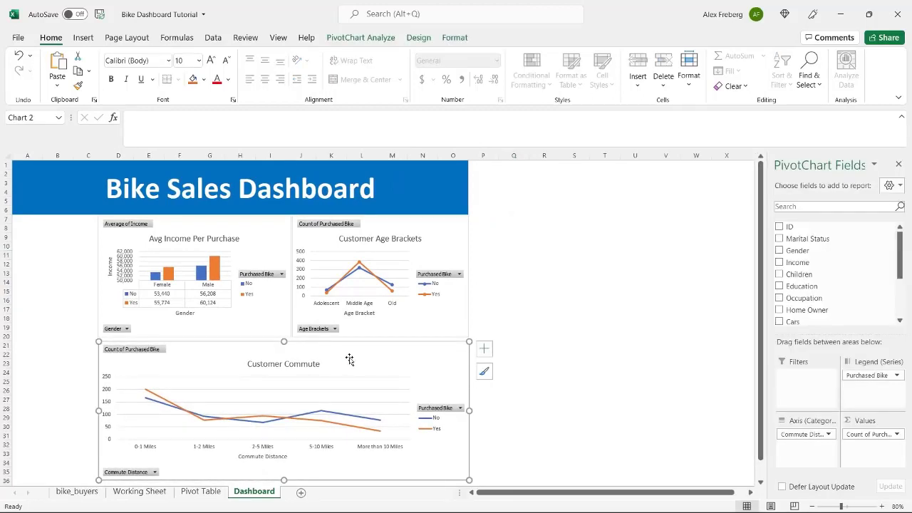
{"action": "left_click", "coordinate": [533, 299]}
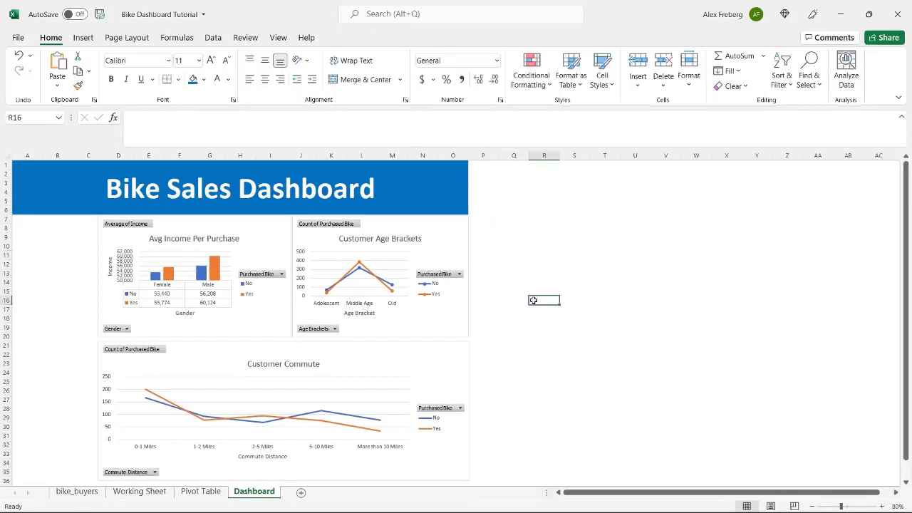
Try to line up the Customer Age Brackets and Customer Commute charts using Align Right
{"action": "scroll", "coordinate": [513, 300], "scroll_direction": "down", "scroll_amount": 1}
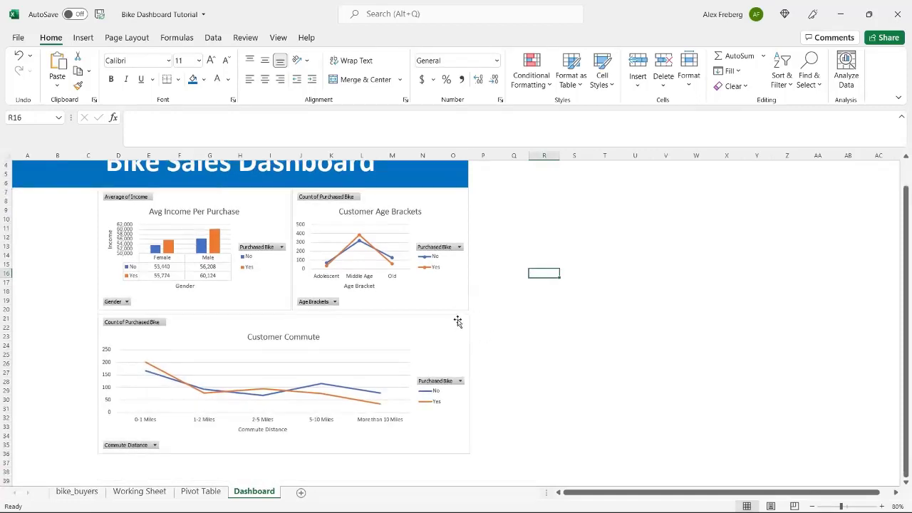
{"action": "left_click", "coordinate": [458, 302]}
{"action": "left_click", "coordinate": [459, 333], "text": "ctrl"}
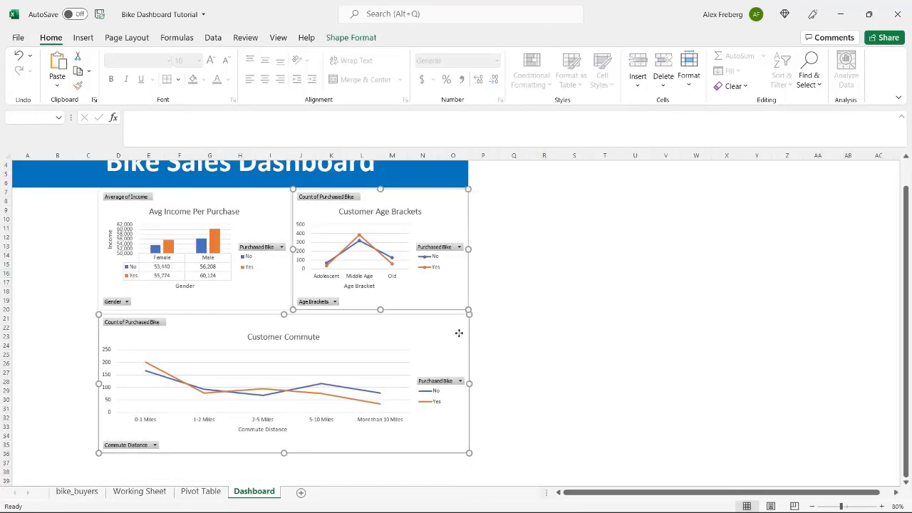
{"action": "left_click", "coordinate": [354, 38]}
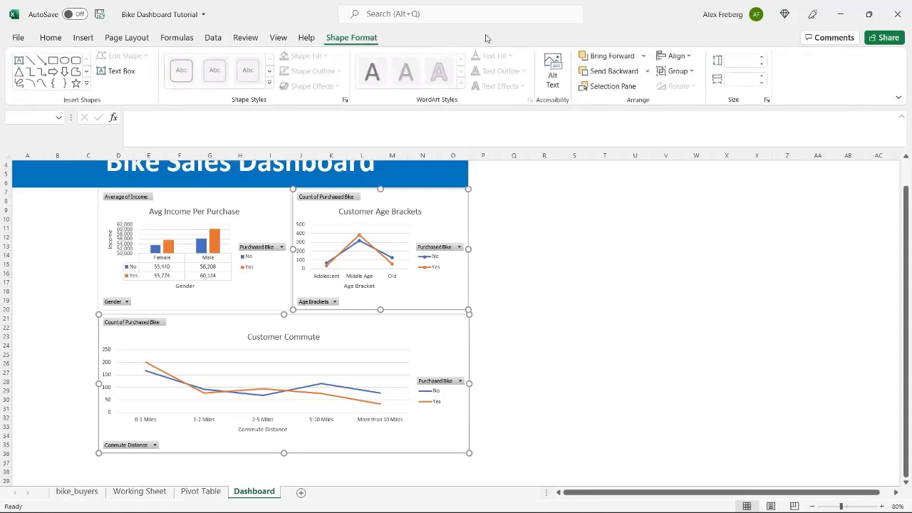
{"action": "left_click", "coordinate": [685, 57]}
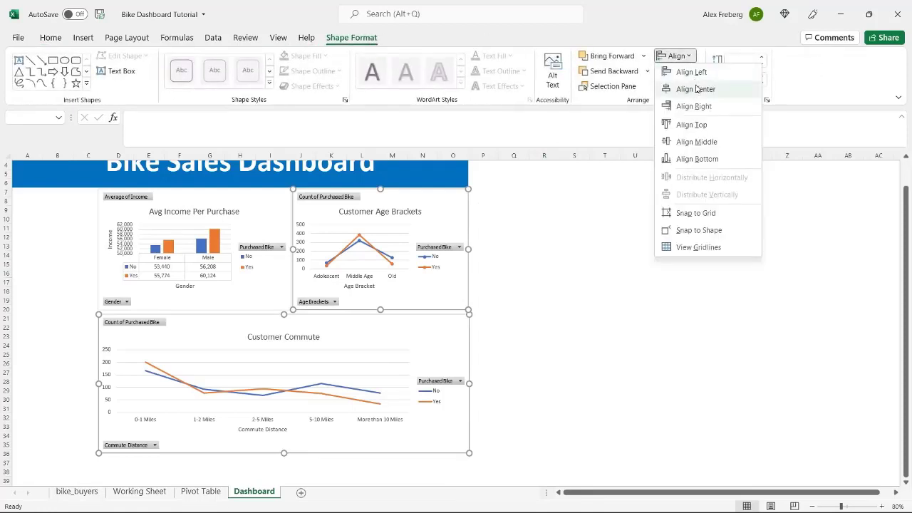
{"action": "left_click", "coordinate": [703, 106]}
{"action": "left_click", "coordinate": [525, 263]}
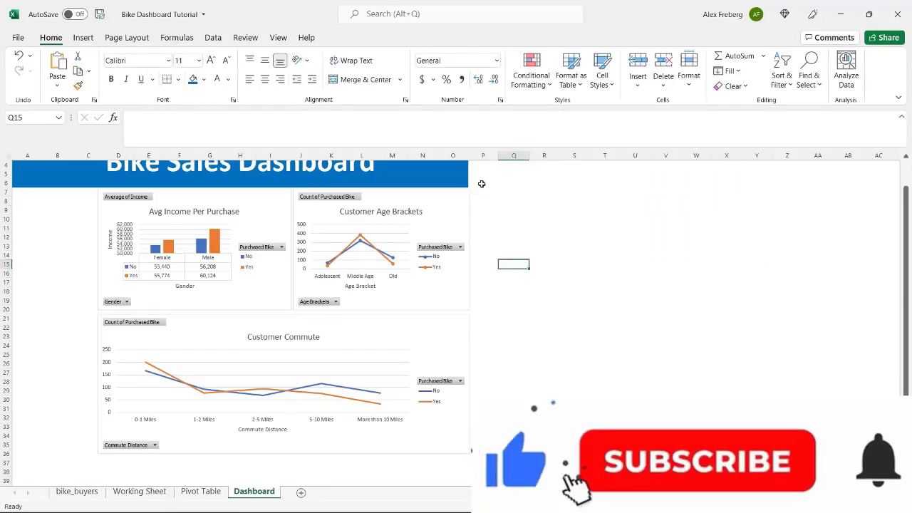
Undo the right alignment of the Customer Age Brackets and Customer Commute charts
{"action": "left_click_drag", "start_coordinate": [468, 155], "coordinate": [468, 154]}
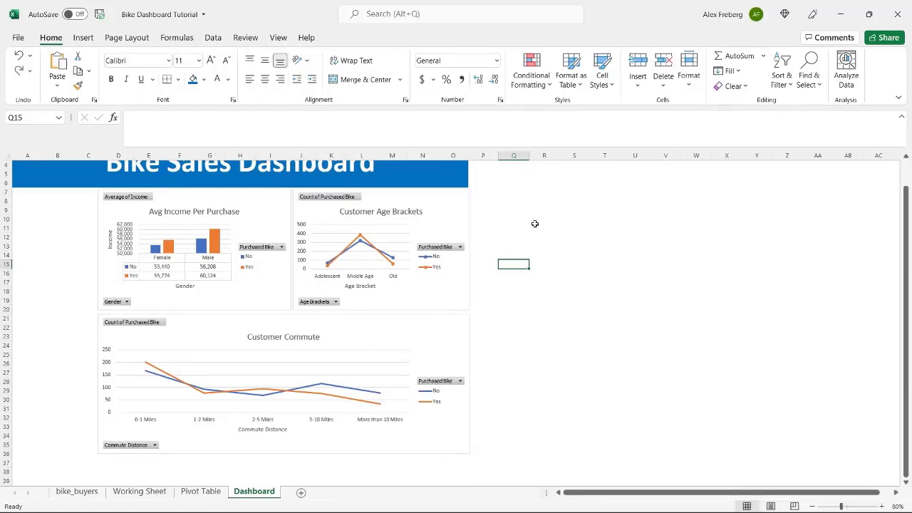
{"action": "key", "text": "ctrl+z"}
{"action": "left_click", "coordinate": [512, 228]}
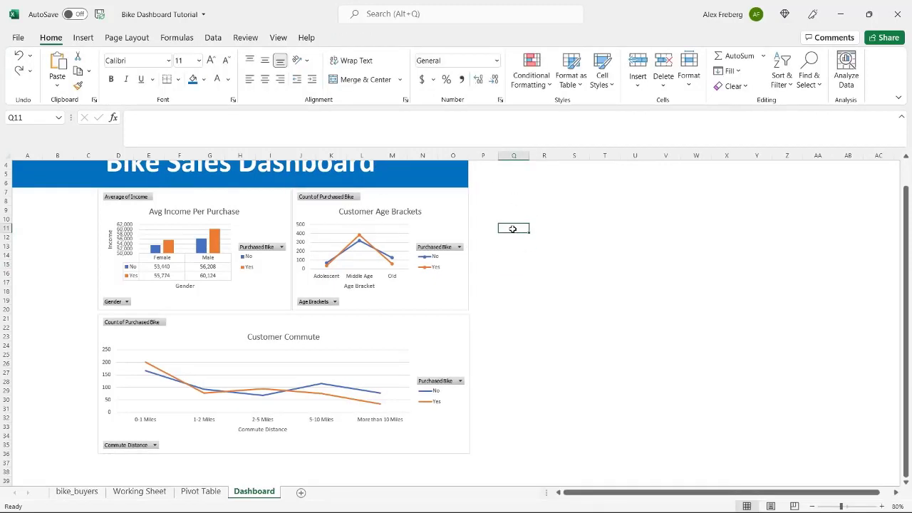
Trim the Customer Commute chart's right edge to the banner's edge and extend its top edge up toward the upper charts
{"action": "left_click", "coordinate": [458, 329]}
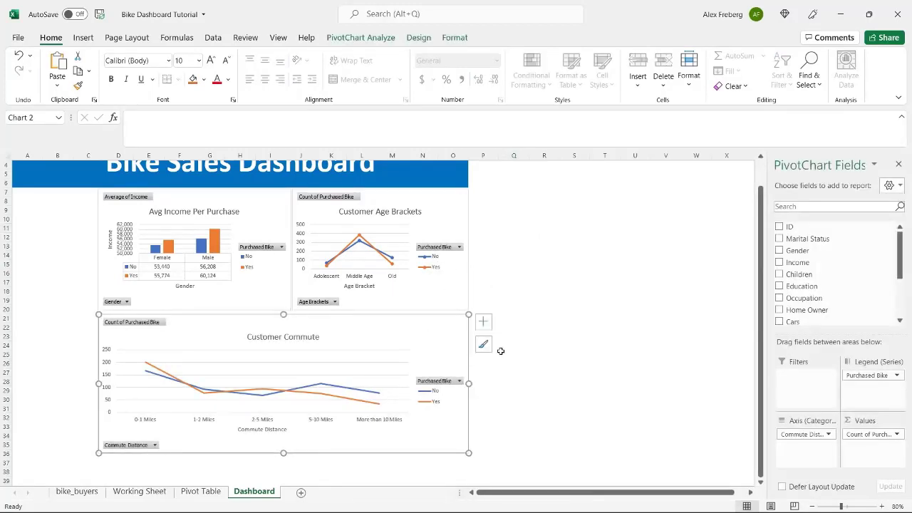
{"action": "left_click", "coordinate": [561, 292]}
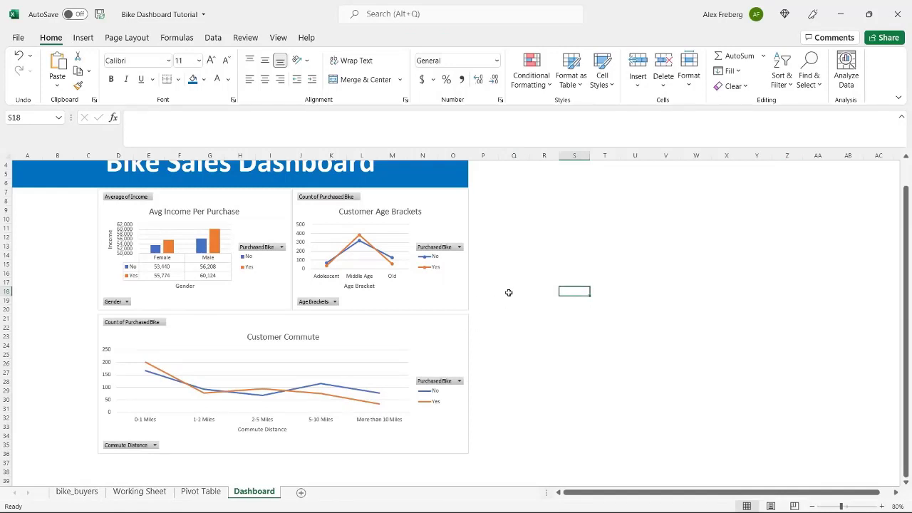
{"action": "left_click", "coordinate": [382, 342]}
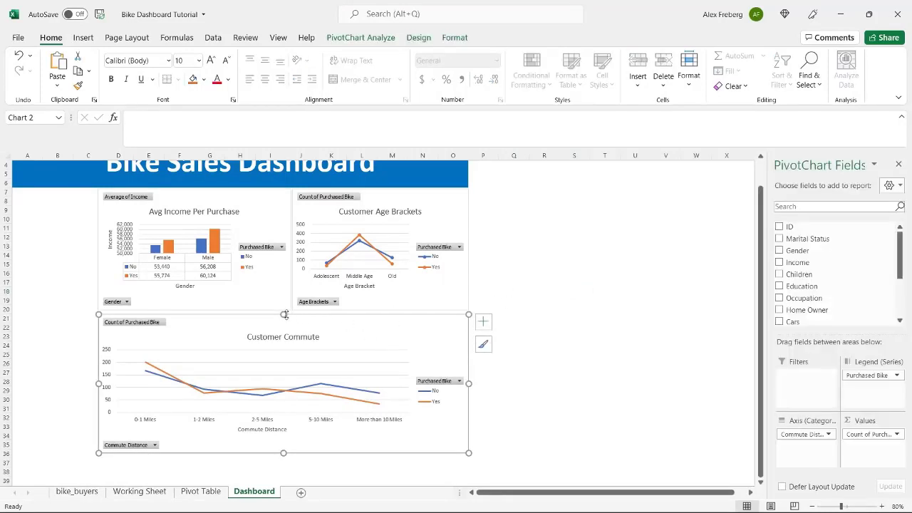
{"action": "left_click_drag", "start_coordinate": [285, 314], "coordinate": [284, 312]}
{"action": "left_click", "coordinate": [531, 281]}
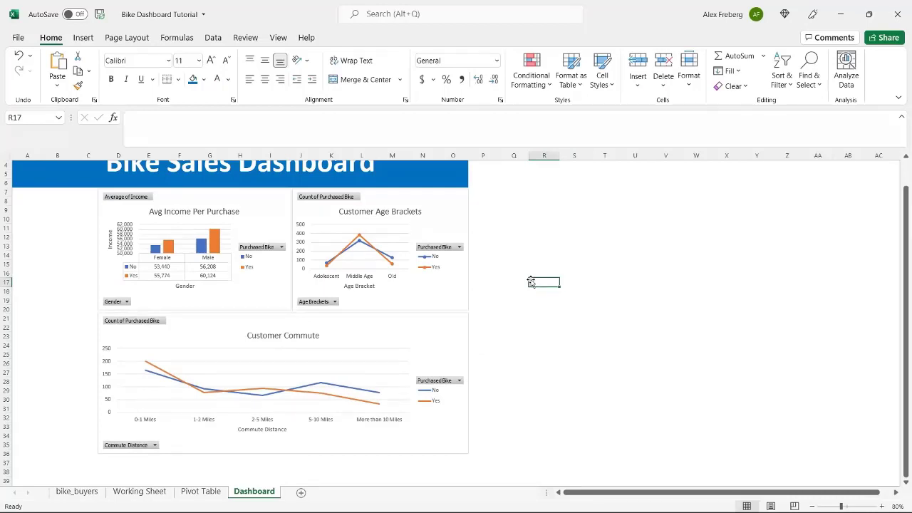
Apply the fourth chart style, with a bold title and line markers, to the Customer Commute chart
{"action": "scroll", "coordinate": [530, 282], "scroll_direction": "up", "scroll_amount": 1}
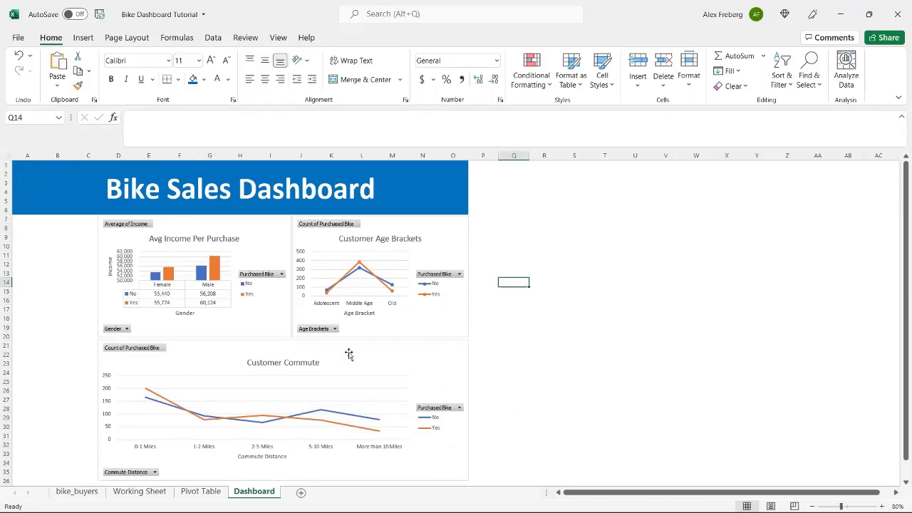
{"action": "left_click", "coordinate": [389, 357]}
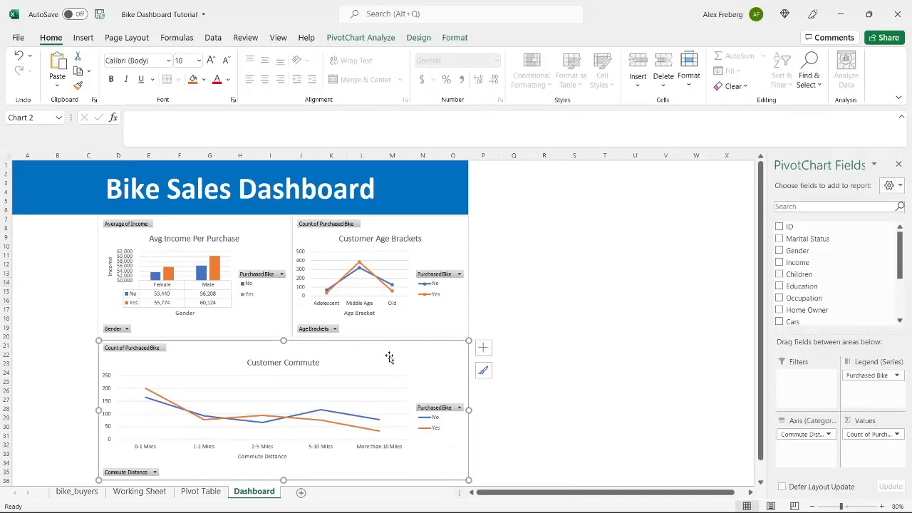
{"action": "left_click", "coordinate": [378, 38]}
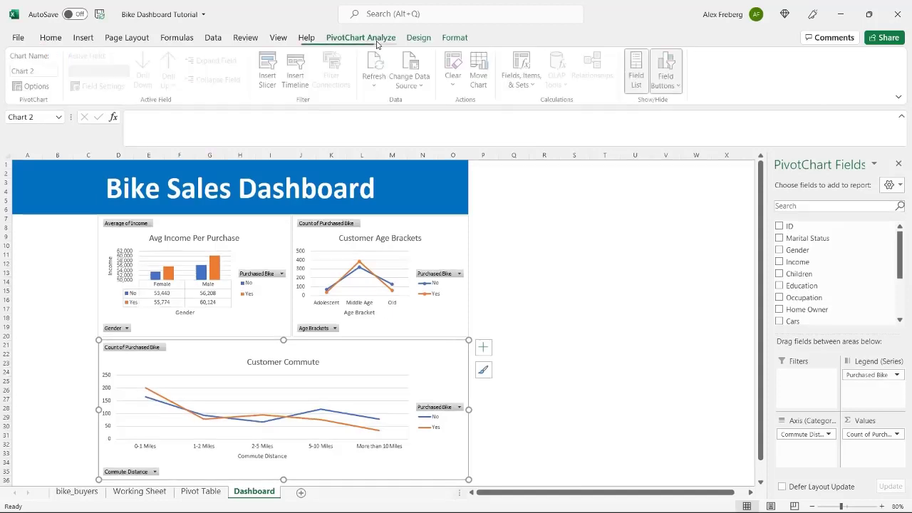
{"action": "left_click", "coordinate": [420, 38]}
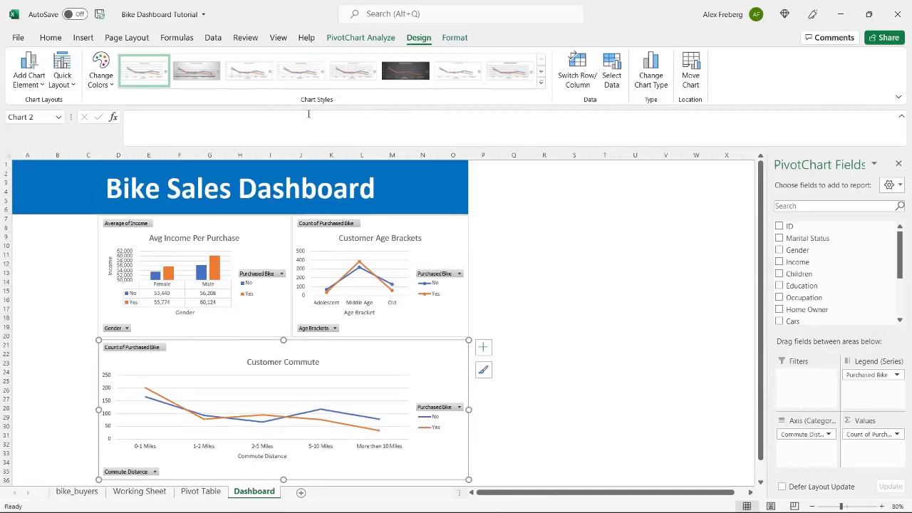
{"action": "left_click", "coordinate": [305, 69]}
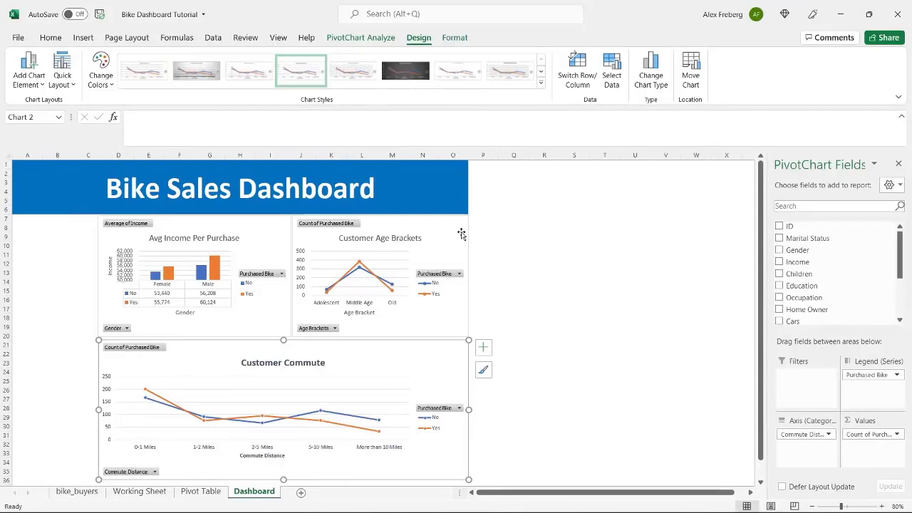
Preview alternative chart styles on the Customer Age Brackets chart without applying one
{"action": "left_click", "coordinate": [432, 243]}
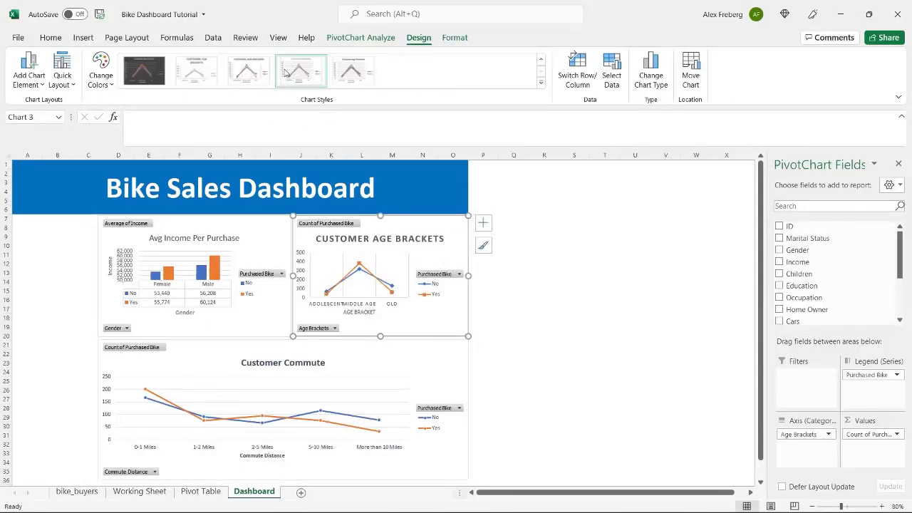
{"action": "left_click", "coordinate": [572, 254]}
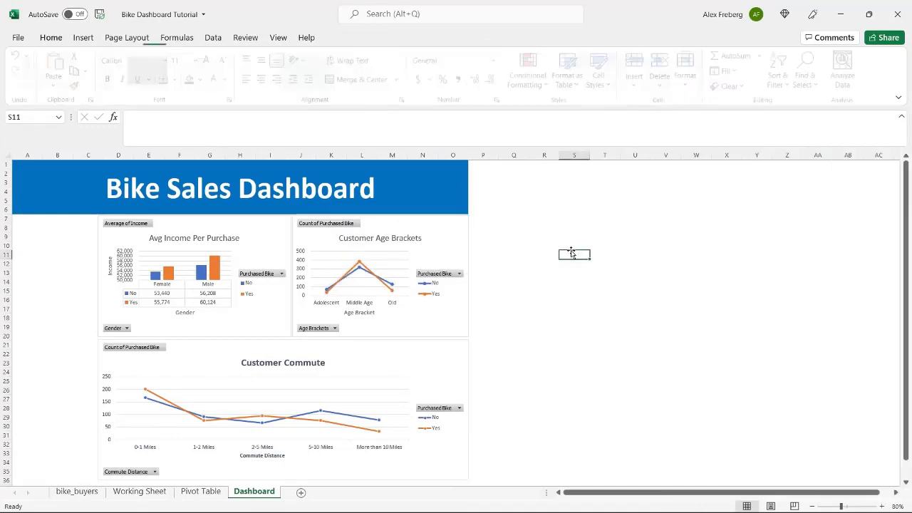
{"action": "scroll", "coordinate": [525, 306], "scroll_direction": "down", "scroll_amount": 1}
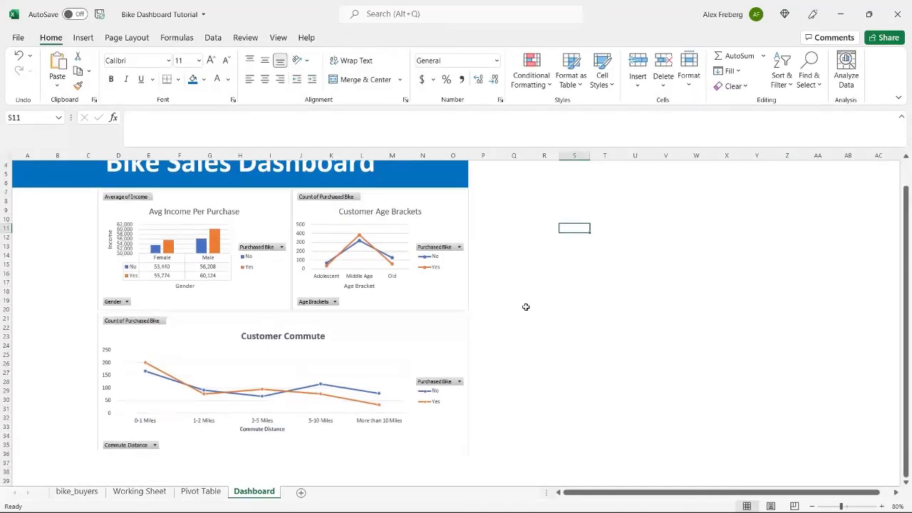
{"action": "scroll", "coordinate": [256, 336], "scroll_direction": "up", "scroll_amount": 1}
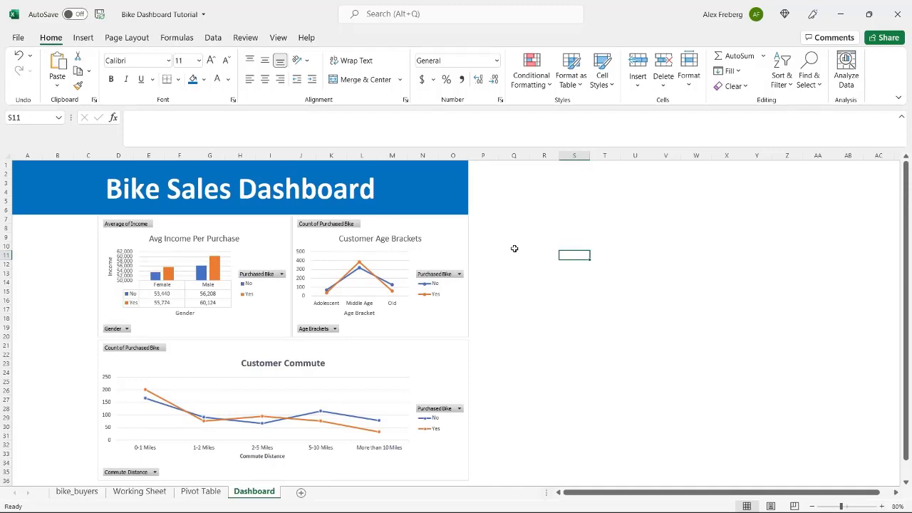
{"action": "left_click", "coordinate": [483, 253]}
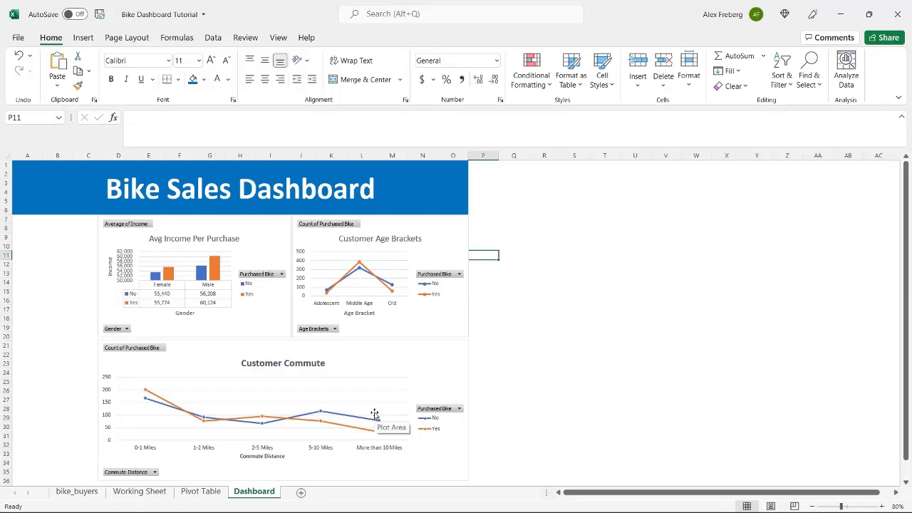
Insert a Marital Status slicer for the Avg Income Per Purchase chart
{"action": "left_click", "coordinate": [261, 235]}
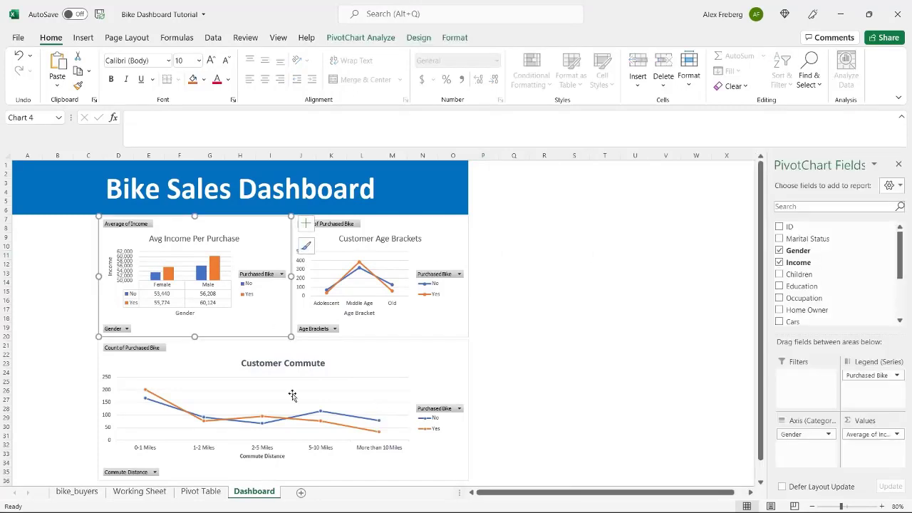
{"action": "left_click", "coordinate": [360, 42]}
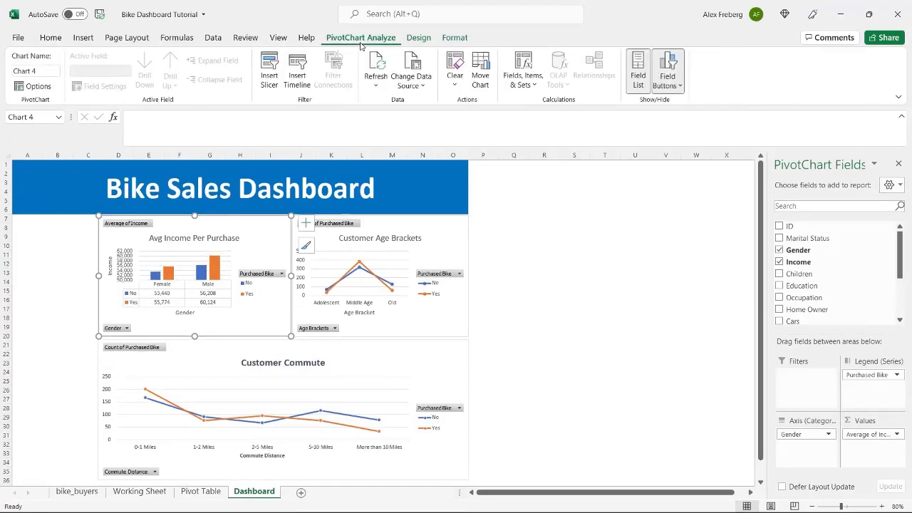
{"action": "left_click", "coordinate": [269, 74]}
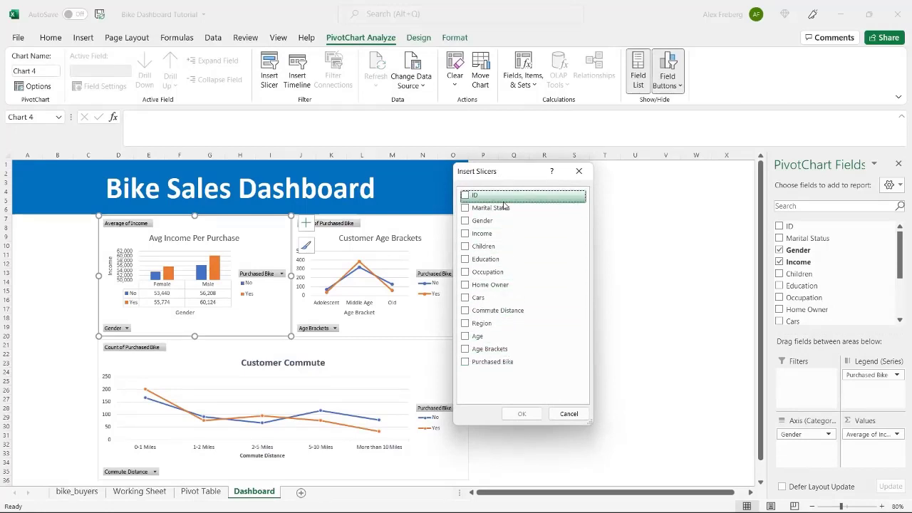
{"action": "left_click", "coordinate": [465, 208]}
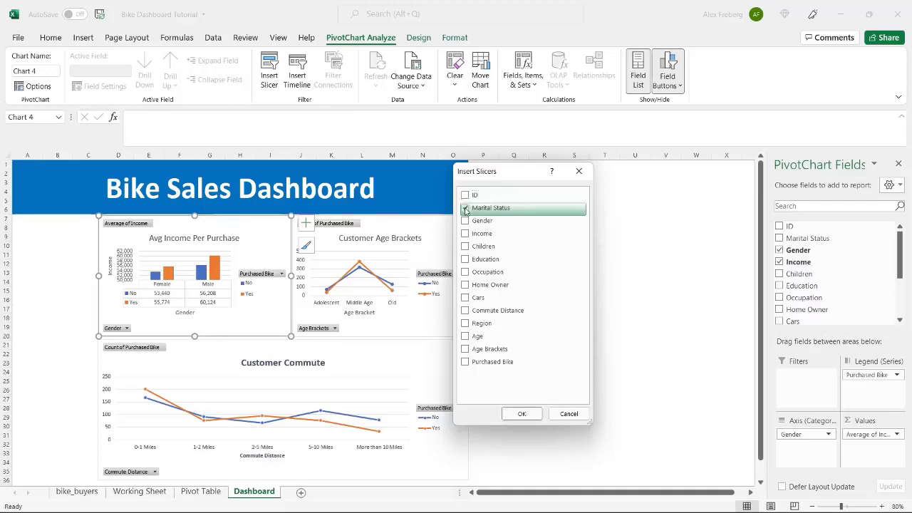
{"action": "left_click", "coordinate": [525, 415]}
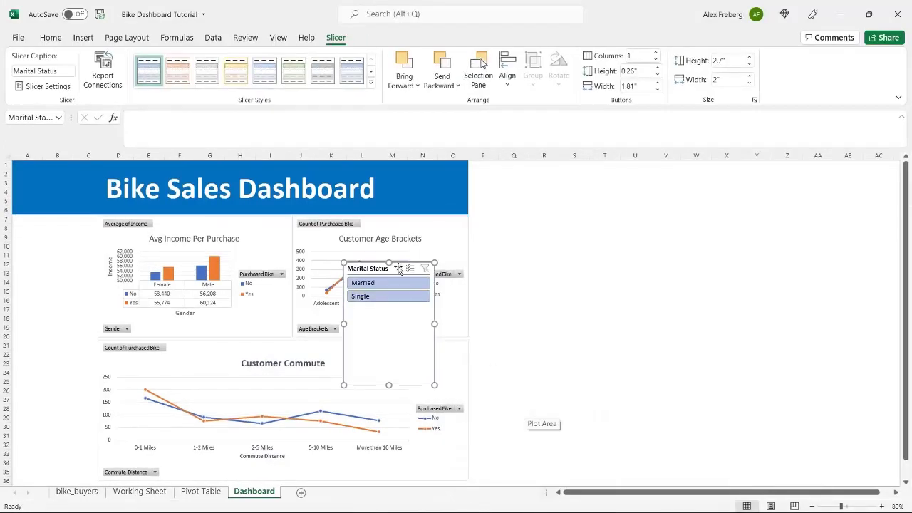
Place the Marital Status slicer beneath the banner beside the Avg Income chart and resize it to about 1" high and 1.82" wide
{"action": "left_click_drag", "start_coordinate": [398, 269], "coordinate": [67, 224]}
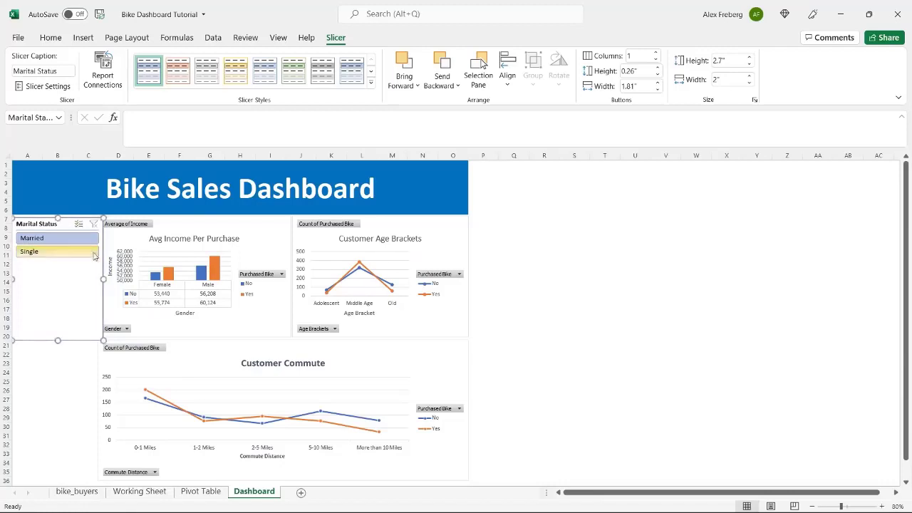
{"action": "left_click_drag", "start_coordinate": [100, 279], "coordinate": [95, 279]}
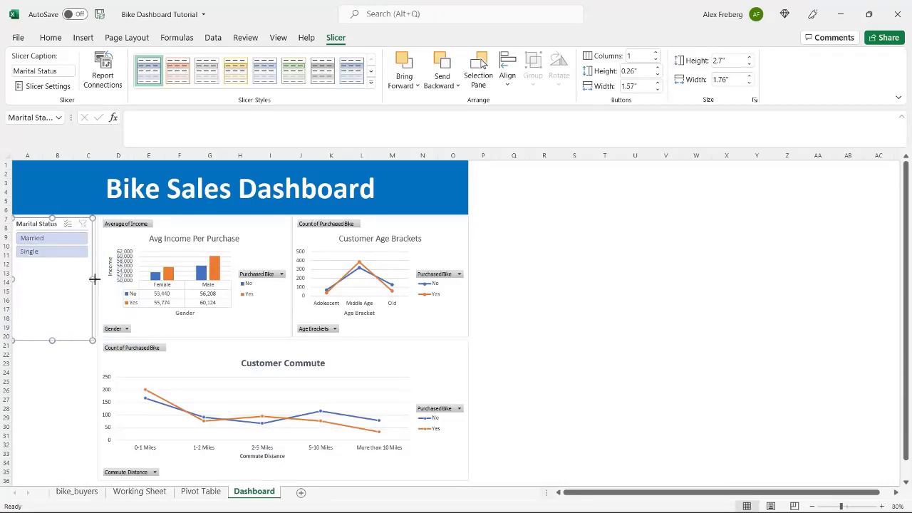
{"action": "left_click_drag", "start_coordinate": [52, 339], "coordinate": [62, 263]}
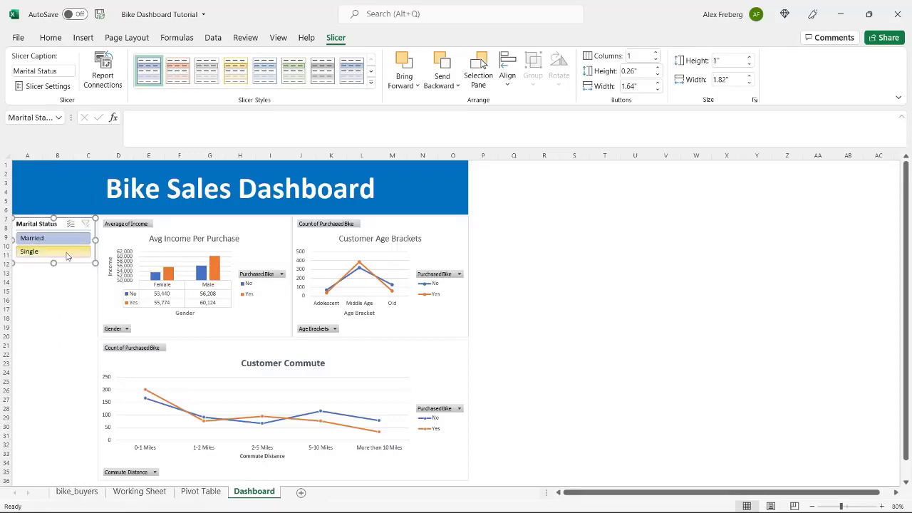
Filter alternately by Married and Single in the Marital Status slicer to check which dashboard charts respond
{"action": "left_click", "coordinate": [237, 223]}
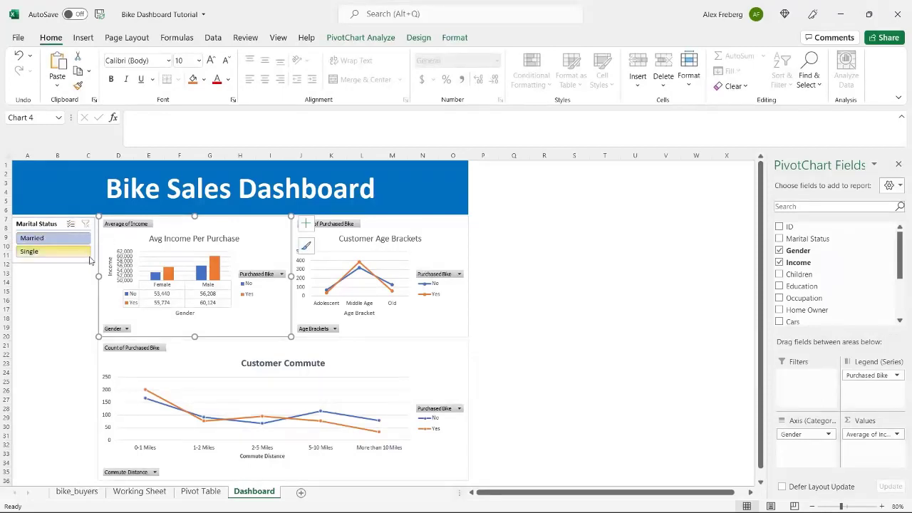
{"action": "left_click", "coordinate": [60, 258]}
{"action": "left_click", "coordinate": [63, 238]}
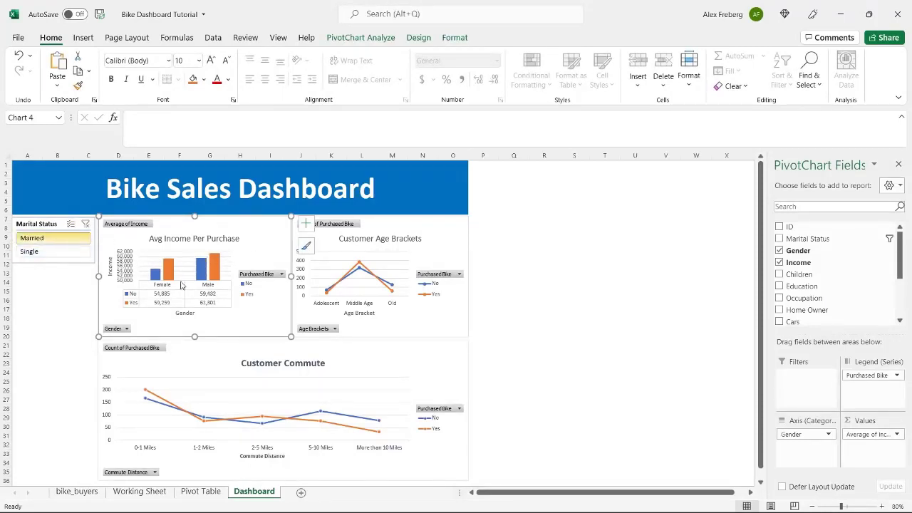
{"action": "left_click", "coordinate": [51, 253]}
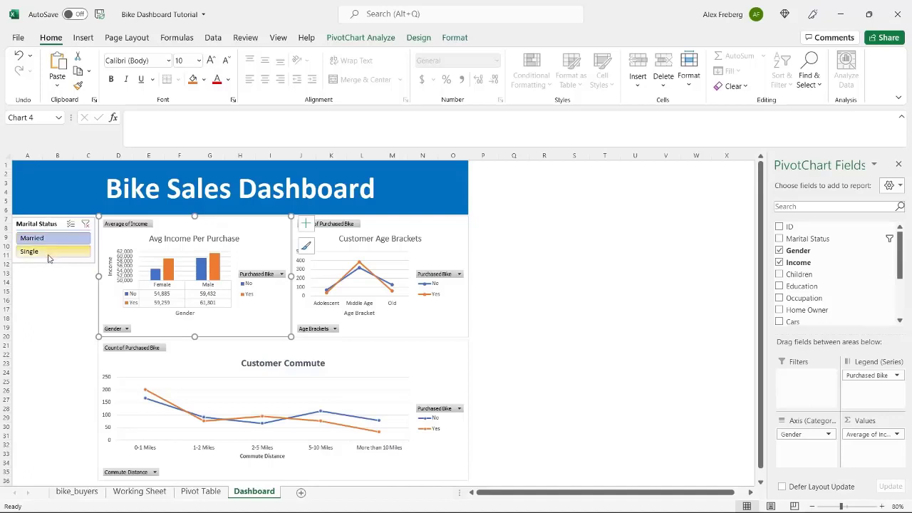
{"action": "left_click", "coordinate": [51, 243]}
{"action": "left_click", "coordinate": [53, 254]}
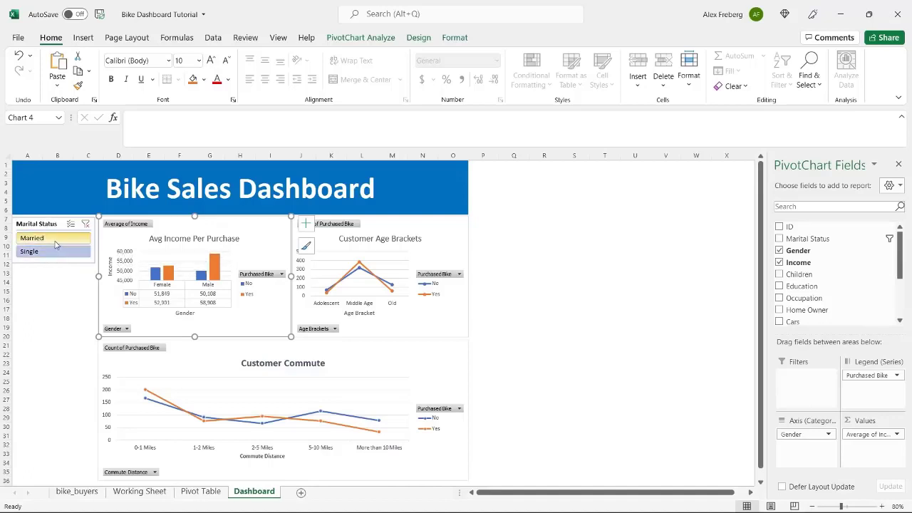
{"action": "left_click", "coordinate": [56, 243]}
{"action": "left_click", "coordinate": [55, 253]}
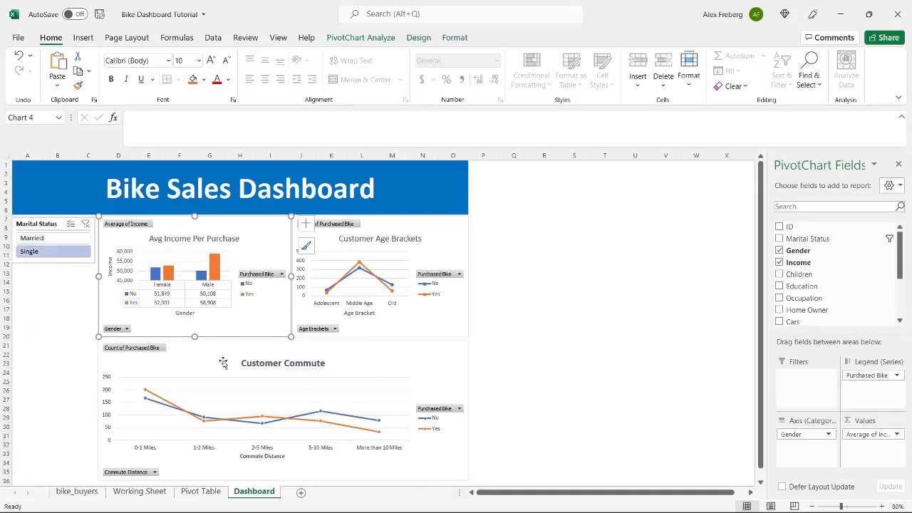
{"action": "left_click", "coordinate": [57, 240]}
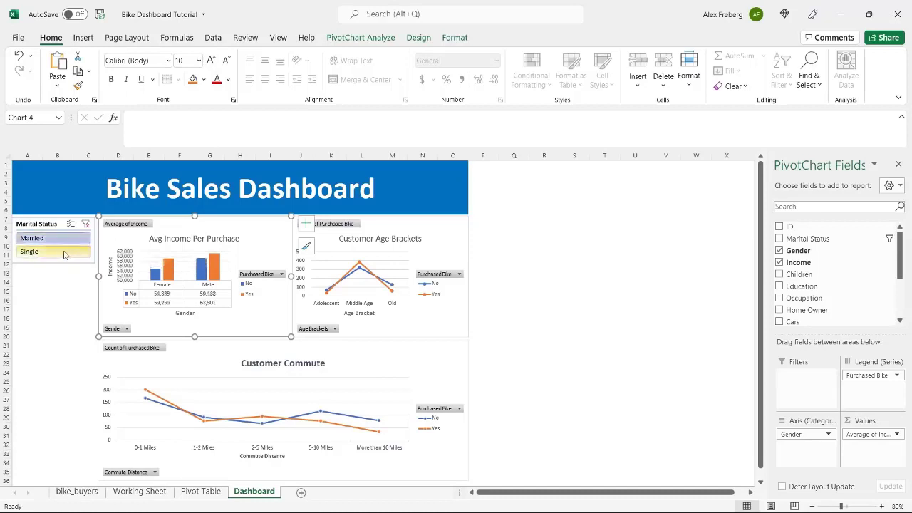
{"action": "left_click", "coordinate": [85, 308]}
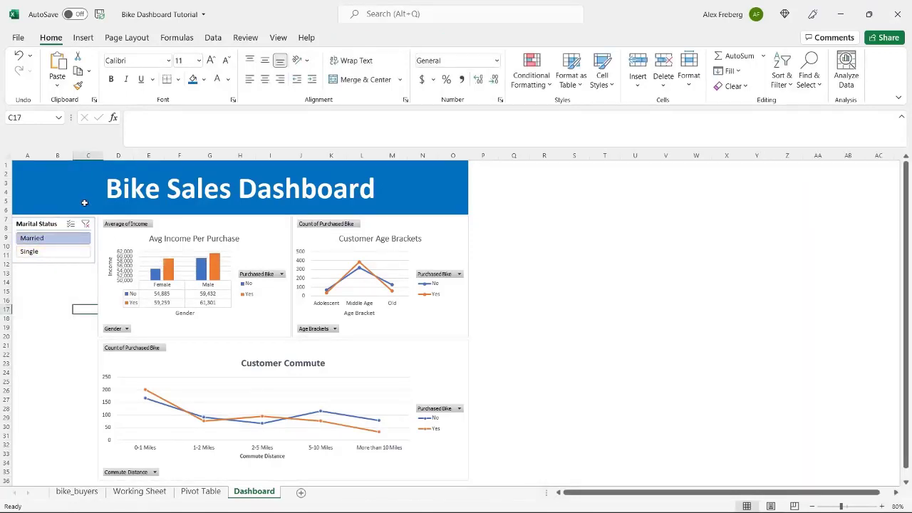
Connect the Marital Status slicer to PivotTable33, PivotTable34 and PivotTable35 as well through its report connections
{"action": "left_click", "coordinate": [56, 225]}
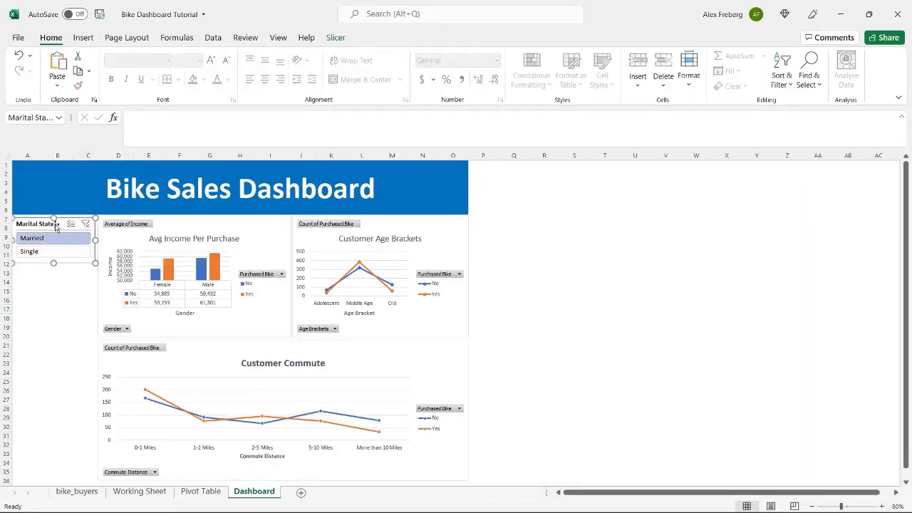
{"action": "left_click", "coordinate": [334, 38]}
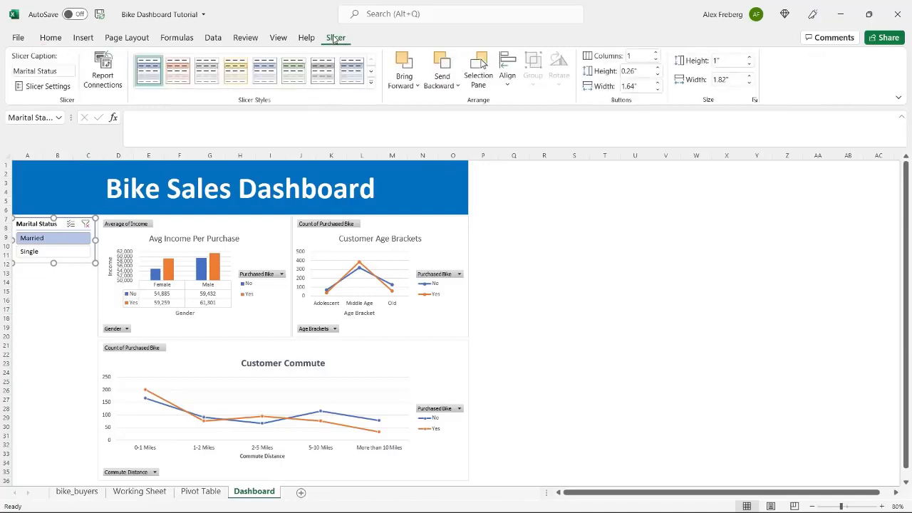
{"action": "left_click", "coordinate": [104, 78]}
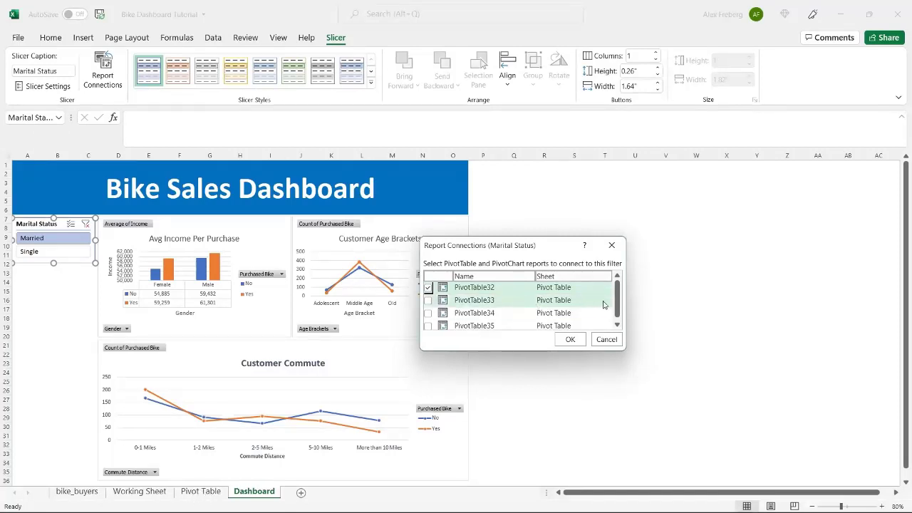
{"action": "left_click_drag", "start_coordinate": [619, 303], "coordinate": [618, 326]}
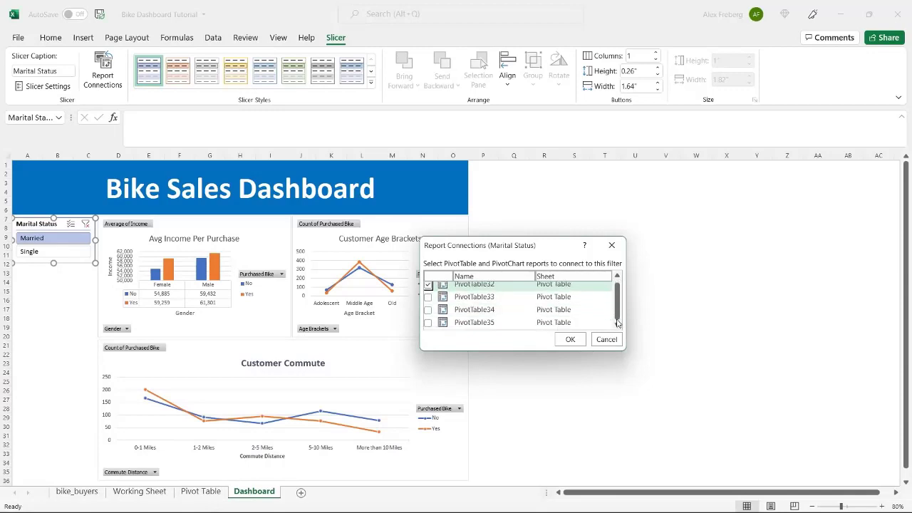
{"action": "left_click", "coordinate": [427, 297]}
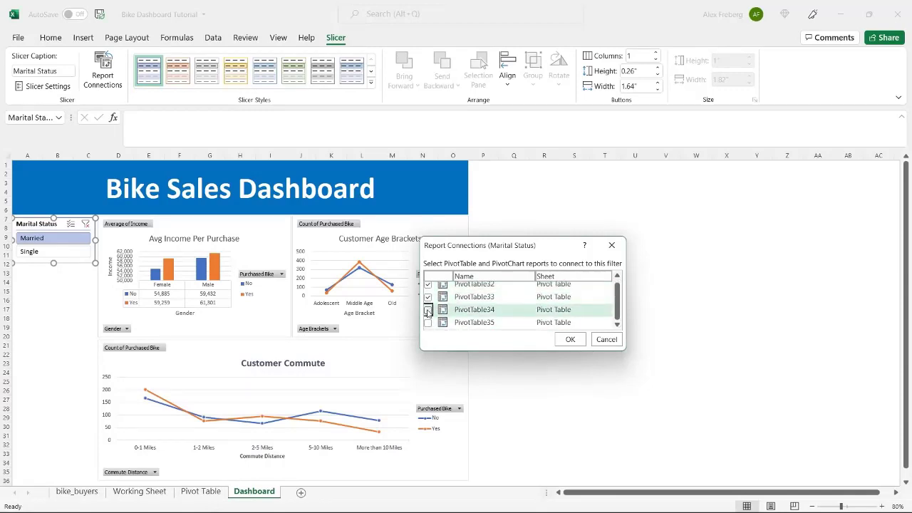
{"action": "left_click", "coordinate": [427, 309]}
{"action": "left_click", "coordinate": [428, 323]}
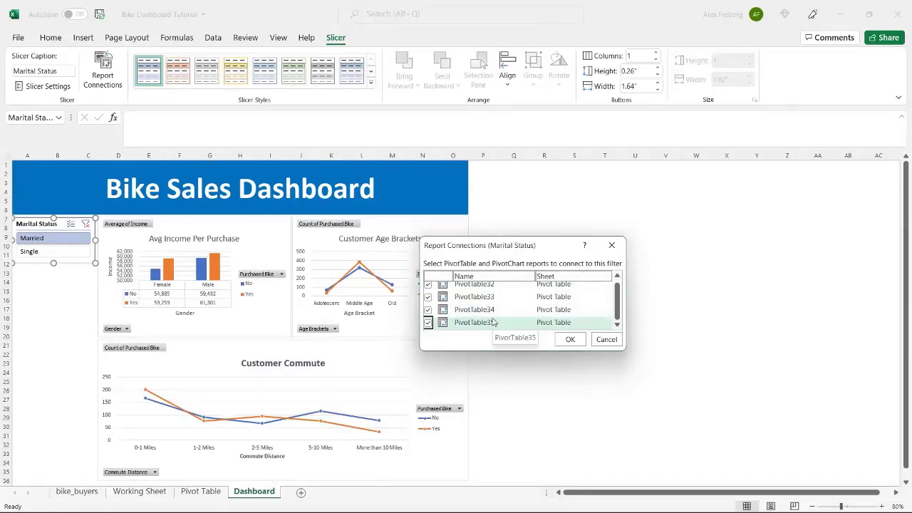
{"action": "left_click", "coordinate": [568, 339]}
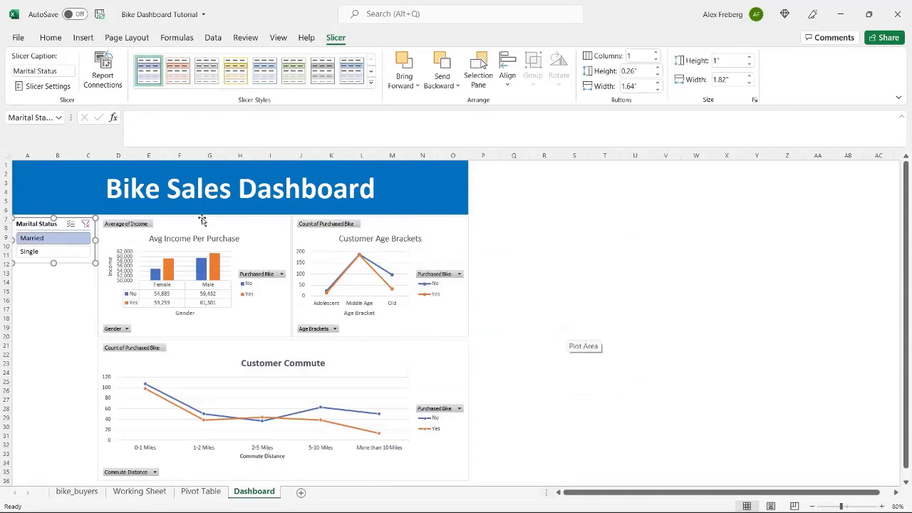
Switch the Marital Status slicer repeatedly between Single and Married to compare the income, age bracket and commute charts
{"action": "left_click", "coordinate": [72, 251]}
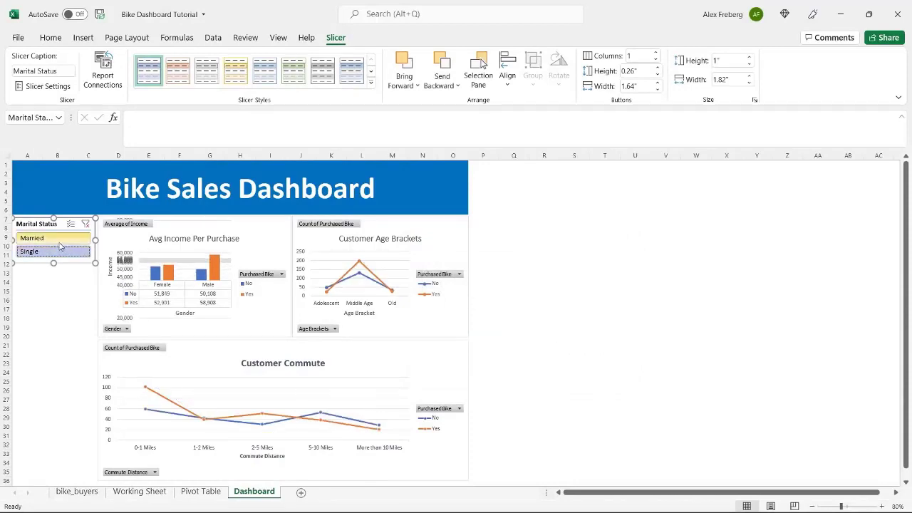
{"action": "left_click", "coordinate": [60, 242]}
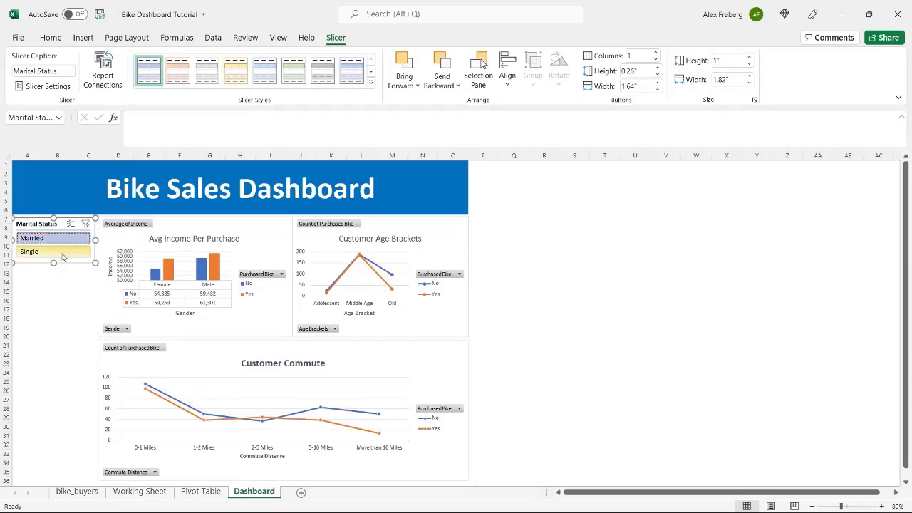
{"action": "left_click", "coordinate": [63, 254]}
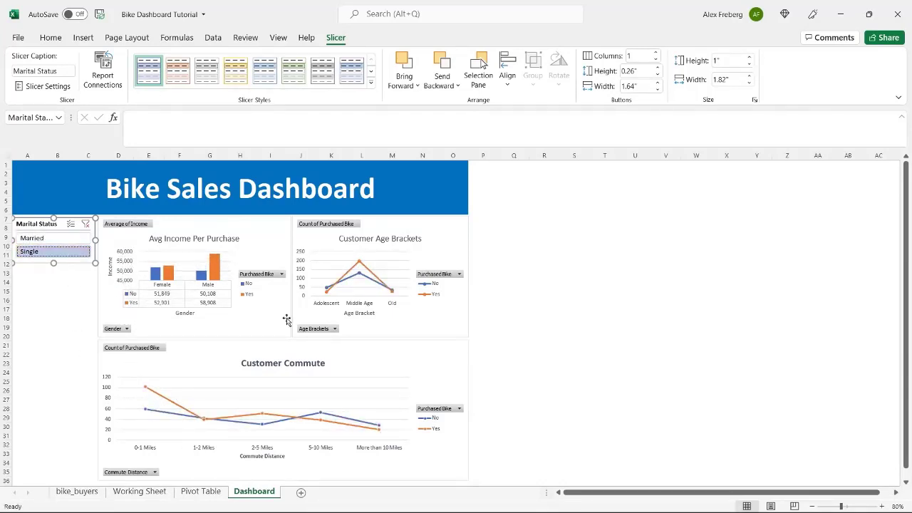
{"action": "left_click", "coordinate": [71, 238]}
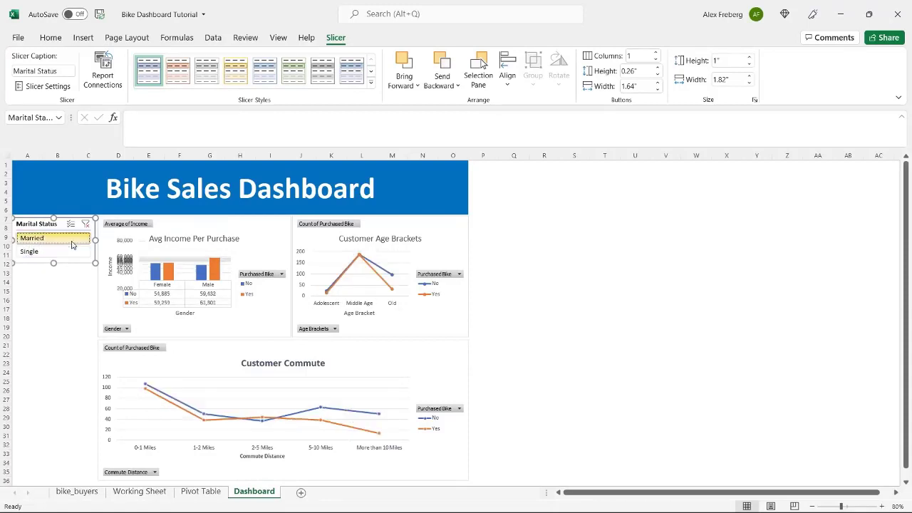
{"action": "left_click", "coordinate": [64, 252]}
{"action": "left_click", "coordinate": [62, 238]}
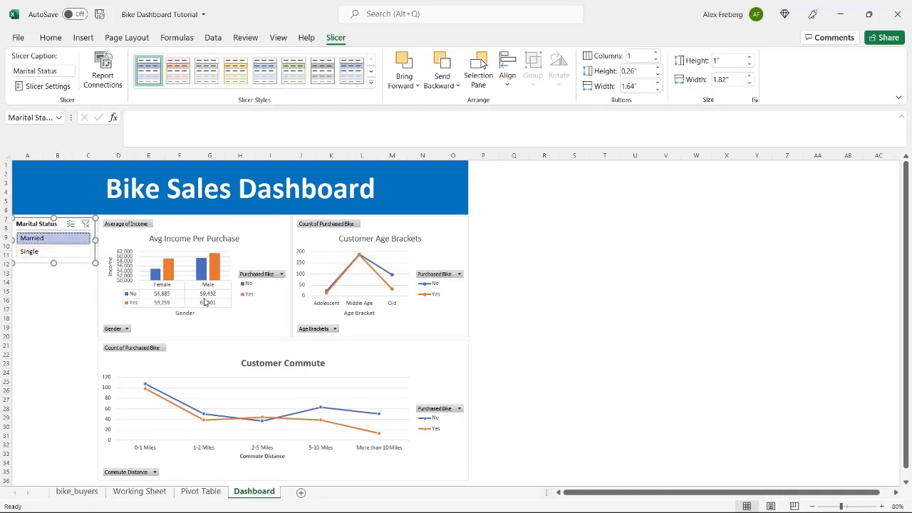
{"action": "left_click", "coordinate": [64, 252]}
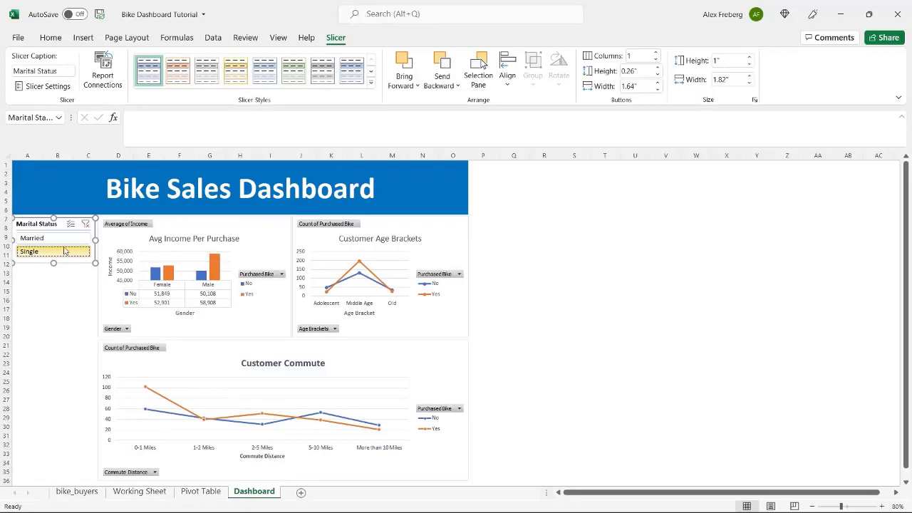
{"action": "left_click", "coordinate": [65, 238]}
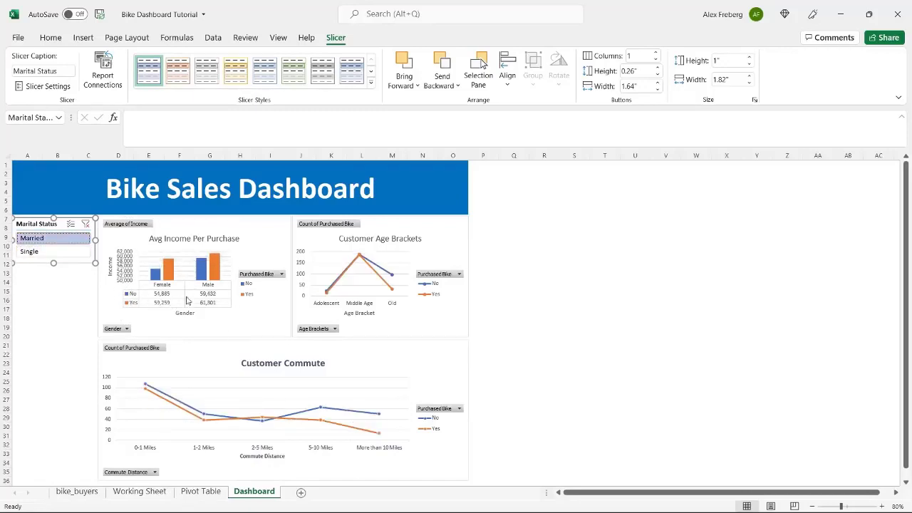
{"action": "left_click", "coordinate": [80, 254]}
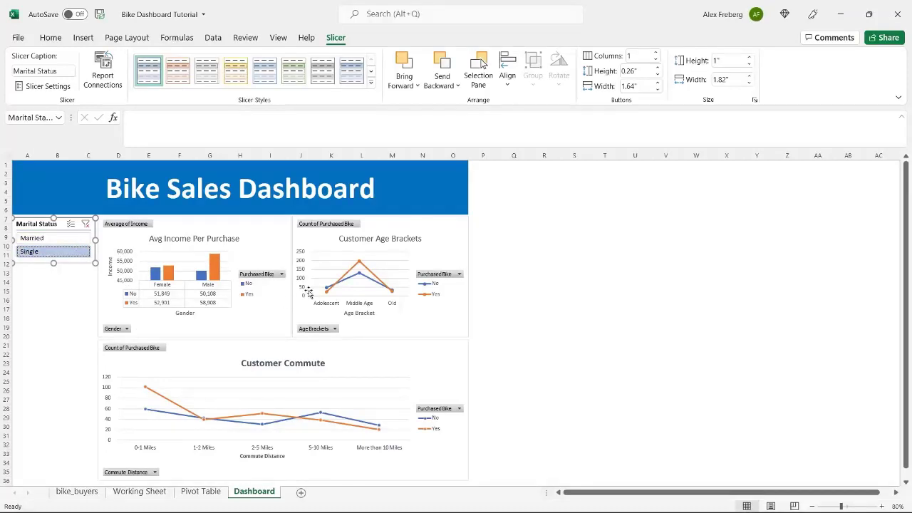
{"action": "left_click", "coordinate": [68, 240]}
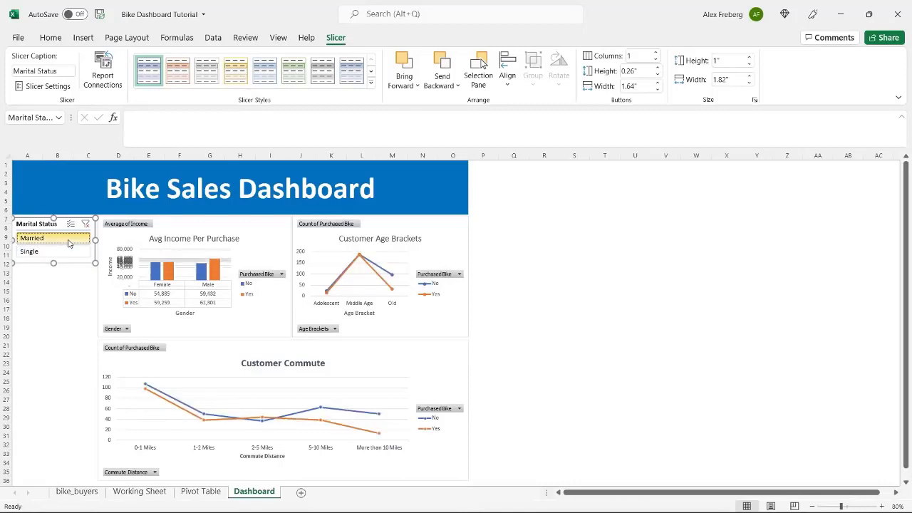
{"action": "left_click", "coordinate": [63, 251]}
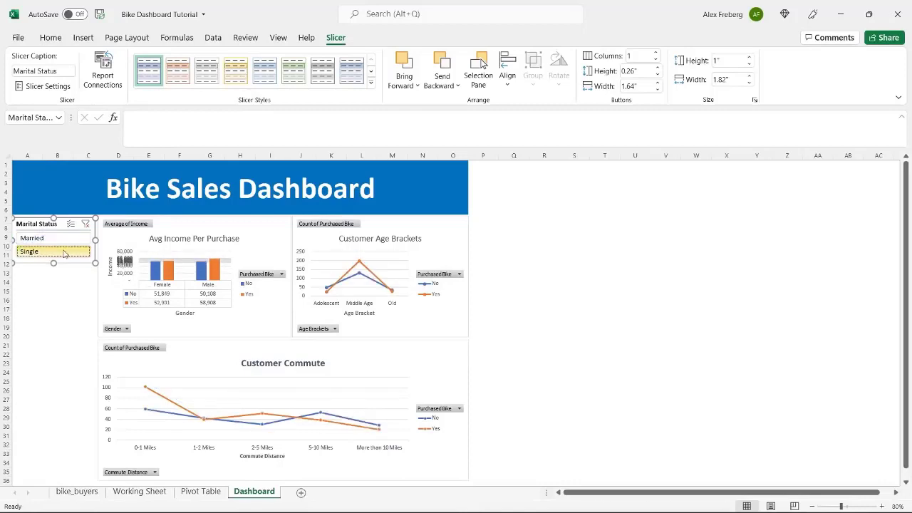
Insert slicers for Region and Education from the Avg Income Per Purchase chart
{"action": "left_click", "coordinate": [276, 235]}
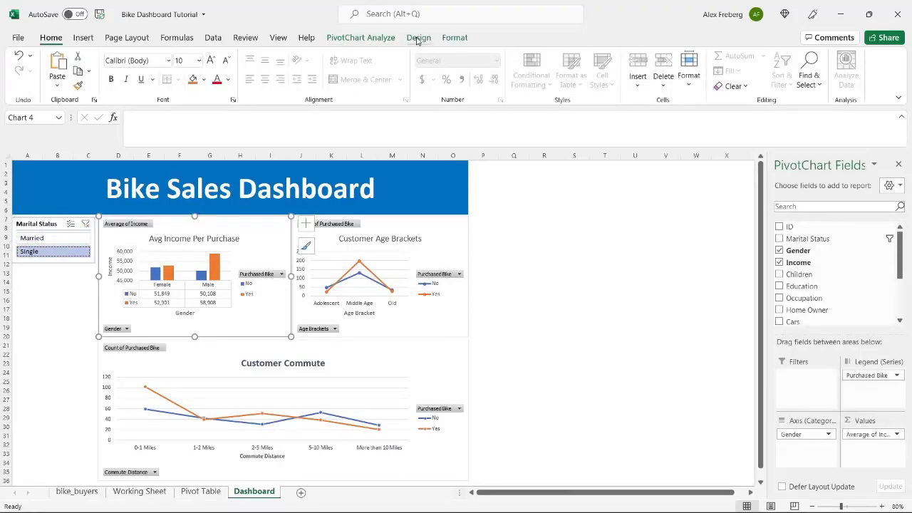
{"action": "left_click", "coordinate": [364, 38]}
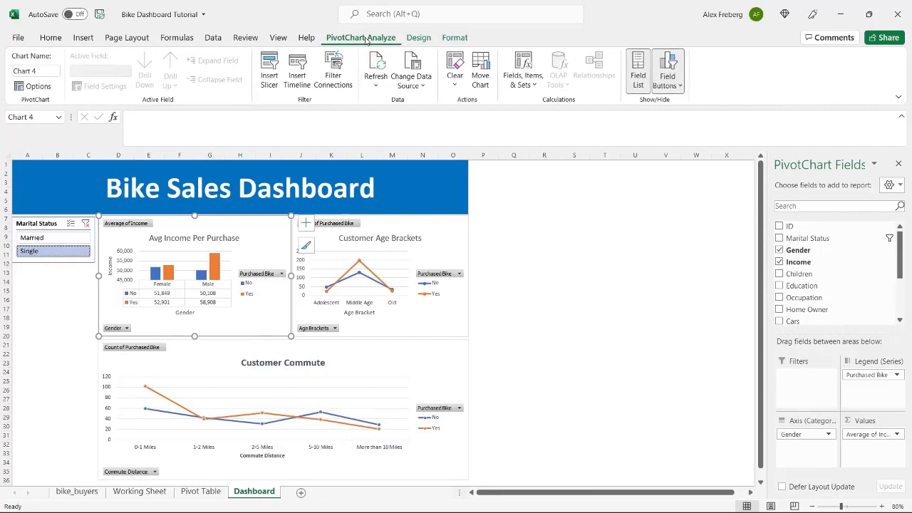
{"action": "left_click", "coordinate": [269, 71]}
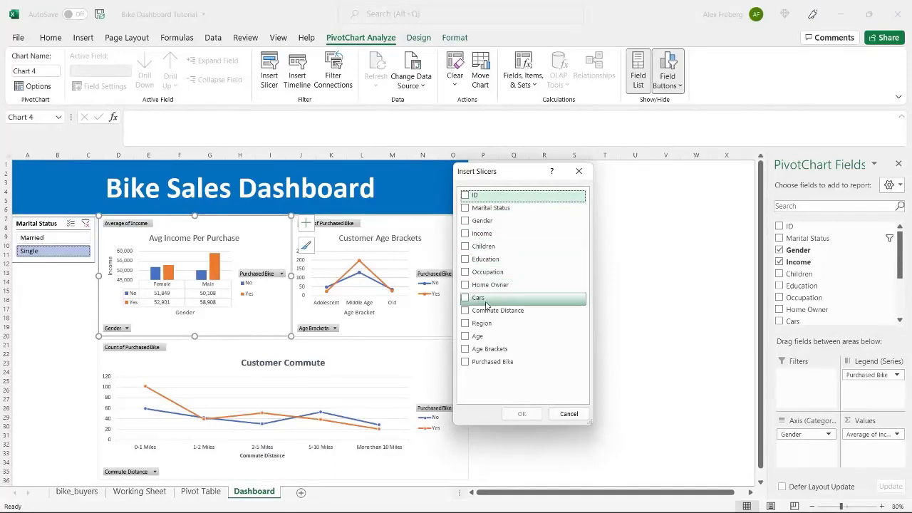
{"action": "left_click", "coordinate": [465, 325]}
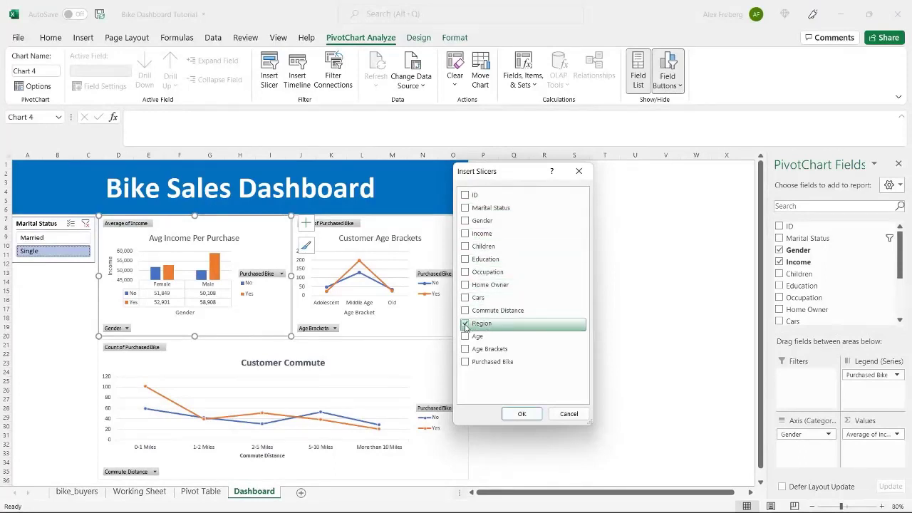
{"action": "left_click", "coordinate": [467, 262]}
{"action": "left_click", "coordinate": [528, 413]}
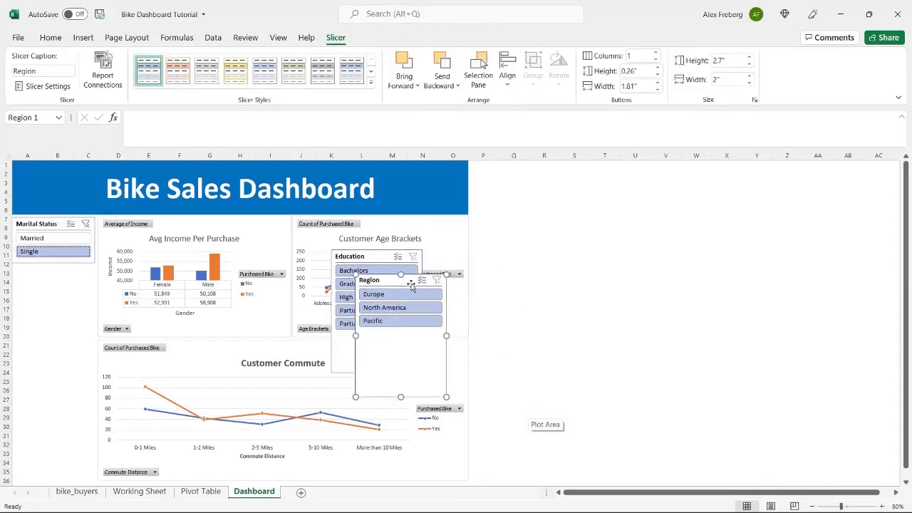
Place the Region slicer directly beneath the Marital Status slicer and resize it to about 1.32" high and 1.82" wide
{"action": "left_click_drag", "start_coordinate": [411, 285], "coordinate": [66, 276]}
{"action": "left_click_drag", "start_coordinate": [64, 274], "coordinate": [65, 274]}
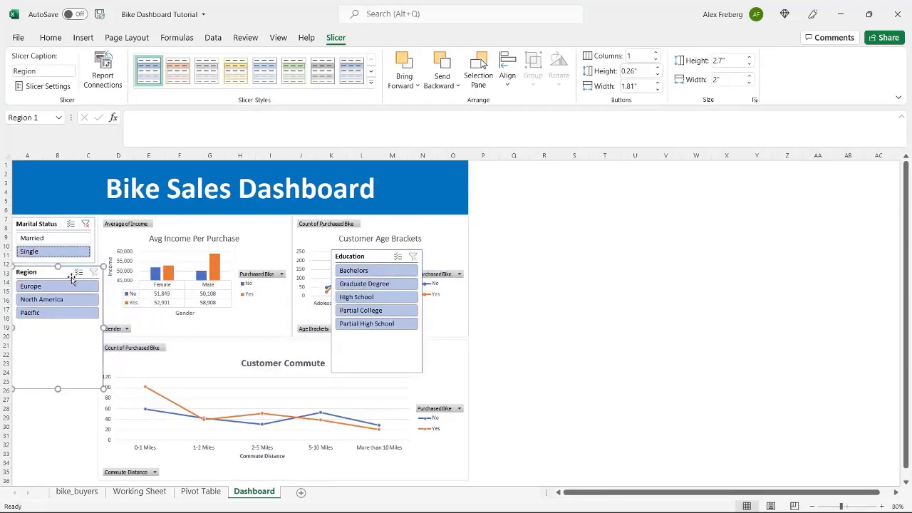
{"action": "left_click_drag", "start_coordinate": [97, 328], "coordinate": [95, 328]}
{"action": "left_click", "coordinate": [507, 273]}
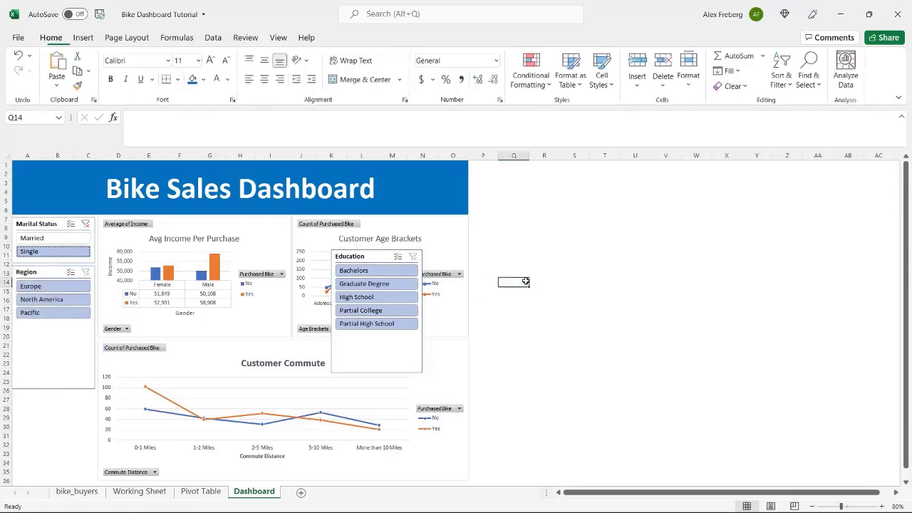
{"action": "left_click", "coordinate": [52, 363]}
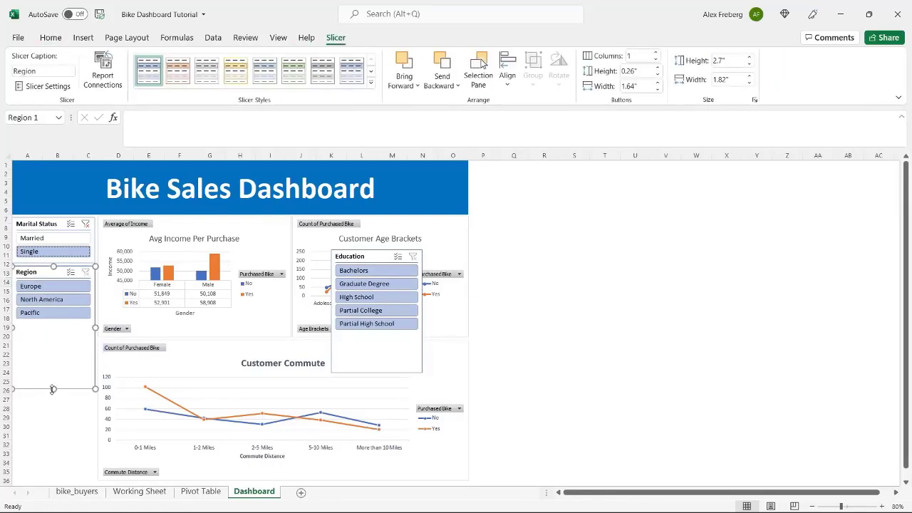
{"action": "left_click_drag", "start_coordinate": [53, 388], "coordinate": [56, 325]}
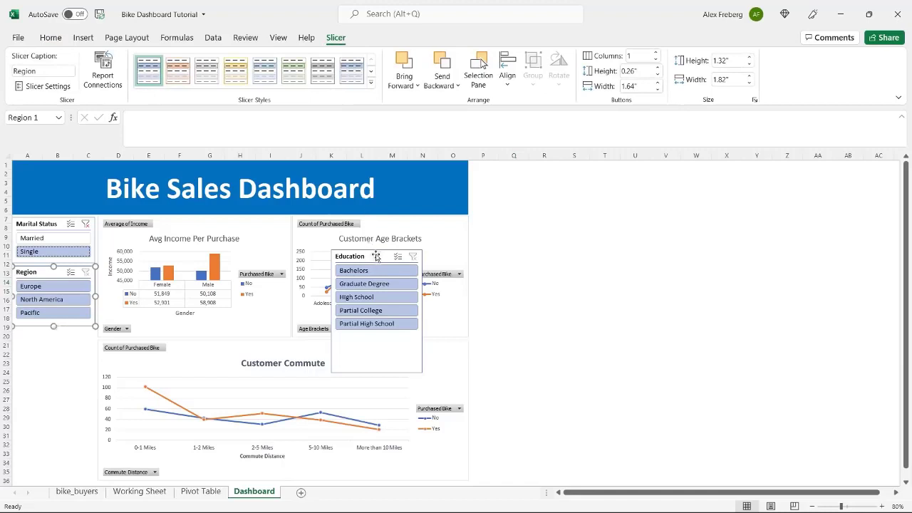
Place the Education slicer just beneath the Region slicer and resize it to about 1.9" high and 1.81" wide
{"action": "left_click_drag", "start_coordinate": [365, 256], "coordinate": [46, 339]}
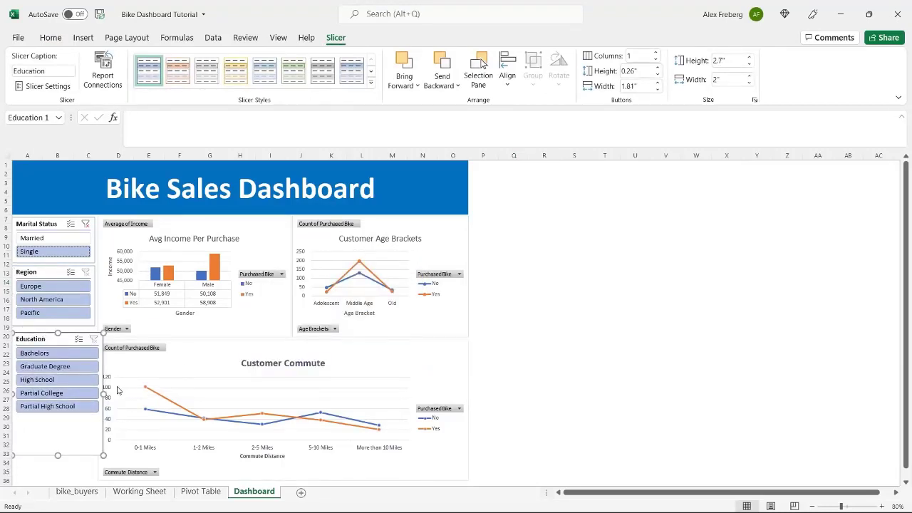
{"action": "left_click_drag", "start_coordinate": [103, 393], "coordinate": [96, 393]}
{"action": "left_click", "coordinate": [505, 306]}
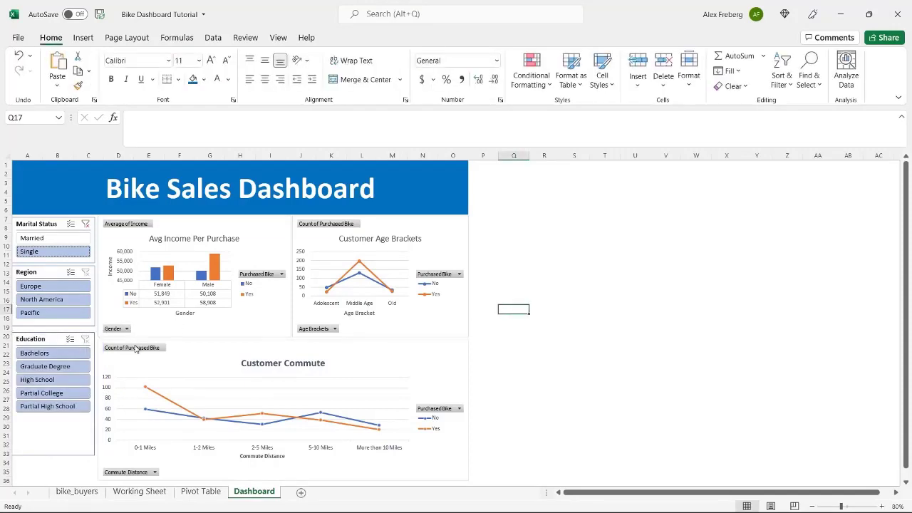
{"action": "left_click", "coordinate": [57, 341]}
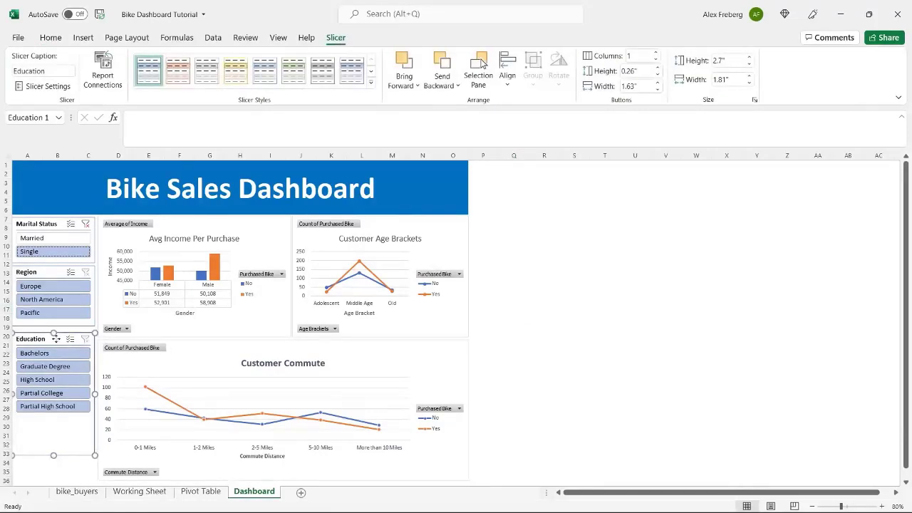
{"action": "left_click_drag", "start_coordinate": [56, 339], "coordinate": [55, 335]}
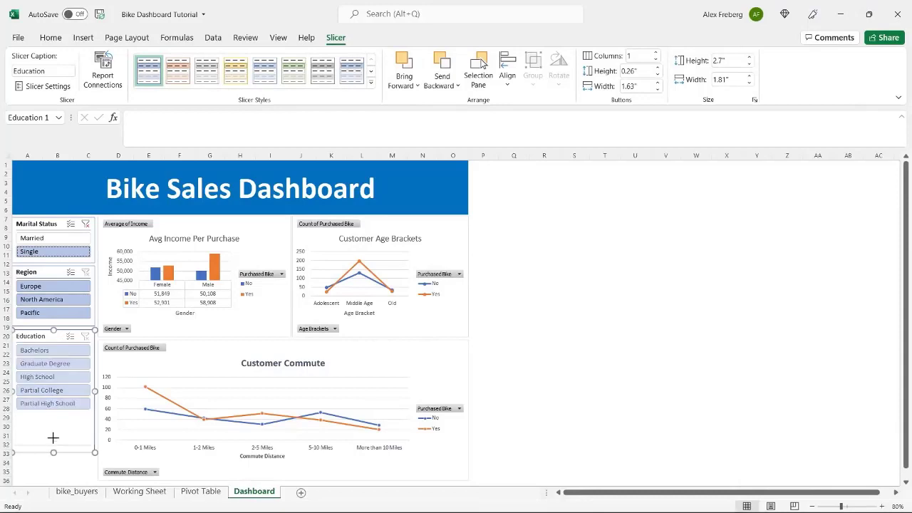
{"action": "left_click_drag", "start_coordinate": [56, 420], "coordinate": [56, 416]}
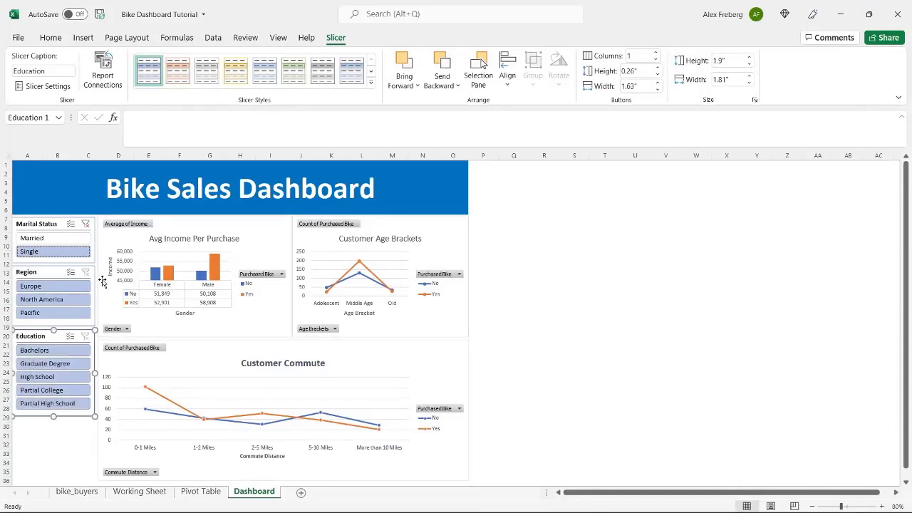
Filter by different regions in the Region slicer, ending on Europe, to check which dashboard charts respond
{"action": "left_click", "coordinate": [56, 270]}
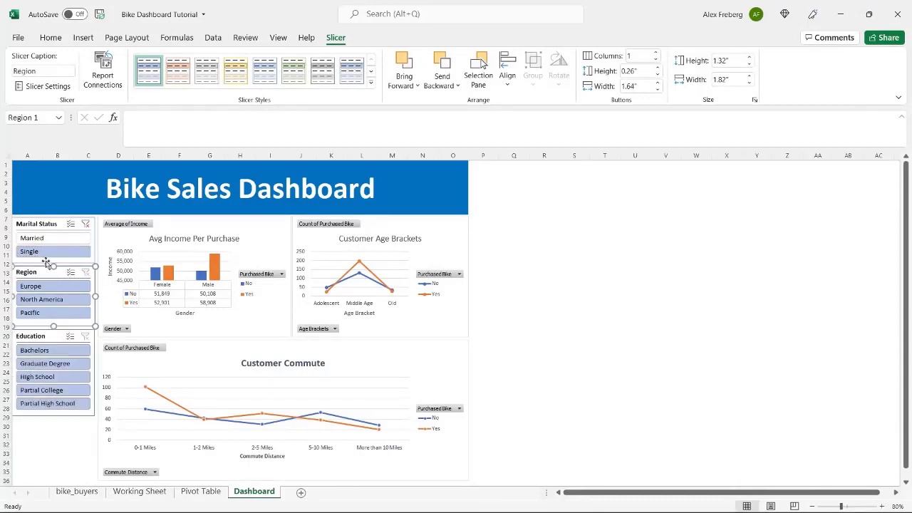
{"action": "left_click", "coordinate": [49, 300]}
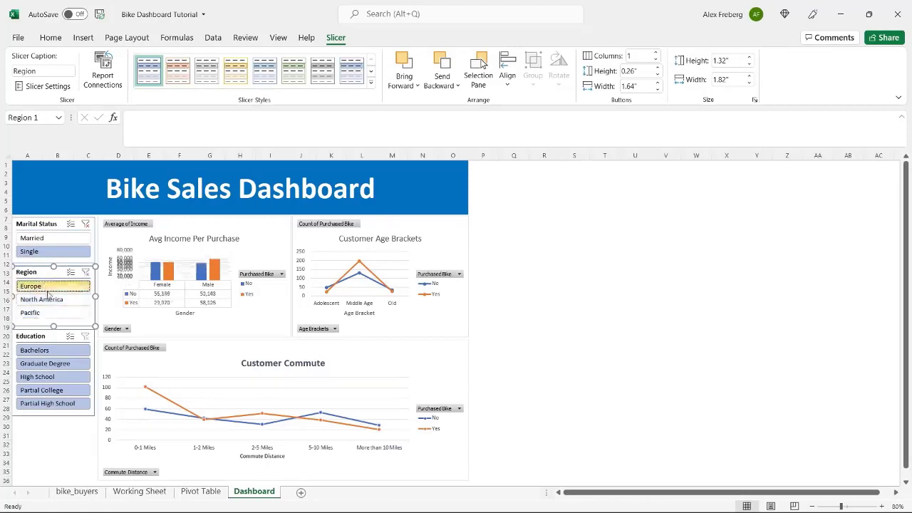
{"action": "left_click", "coordinate": [30, 312]}
{"action": "left_click", "coordinate": [30, 285]}
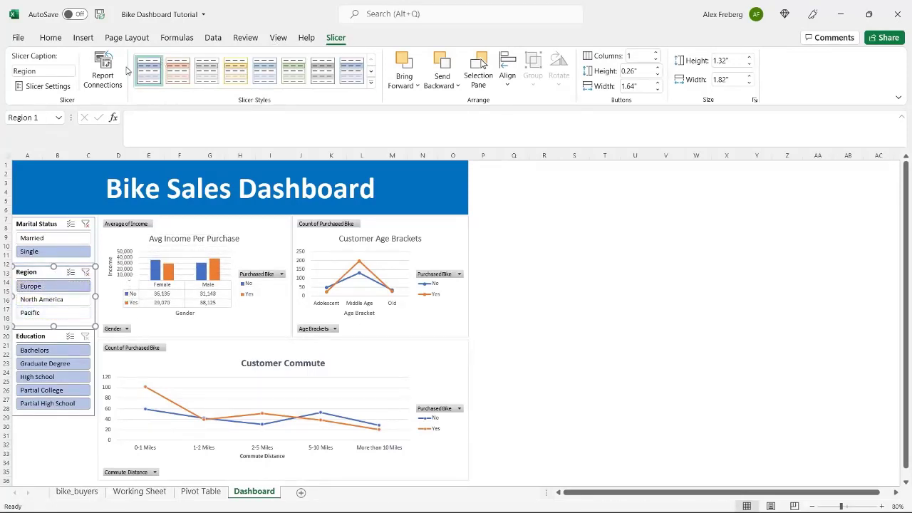
Connect the Region slicer to PivotTable33, PivotTable34 and PivotTable35 as well through its report connections
{"action": "left_click", "coordinate": [114, 74]}
{"action": "left_click", "coordinate": [427, 300]}
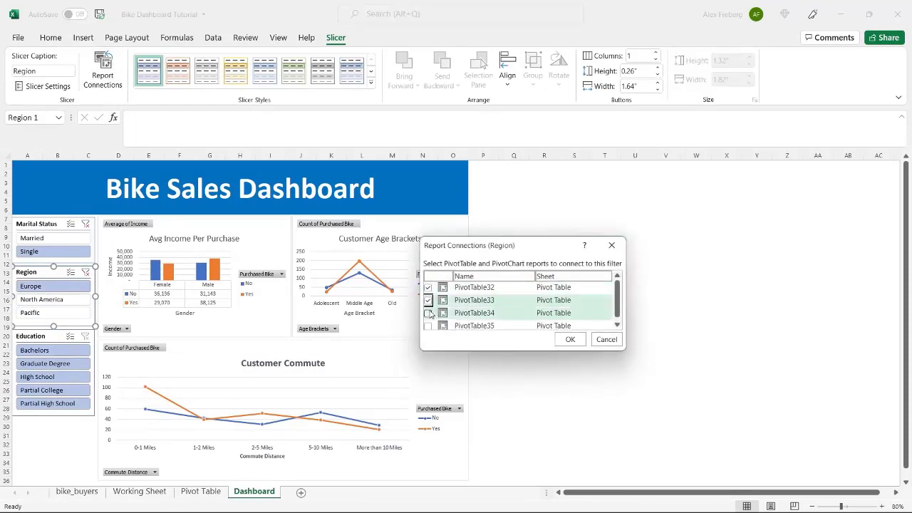
{"action": "left_click", "coordinate": [428, 312]}
{"action": "left_click", "coordinate": [427, 326]}
{"action": "left_click", "coordinate": [570, 339]}
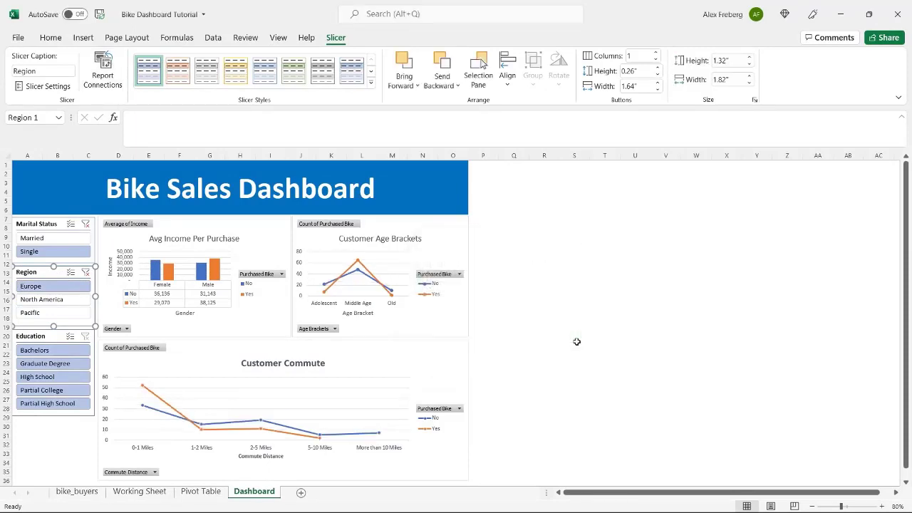
Connect the Education slicer to PivotTable33, PivotTable34 and PivotTable35 as well through its report connections
{"action": "left_click", "coordinate": [57, 337]}
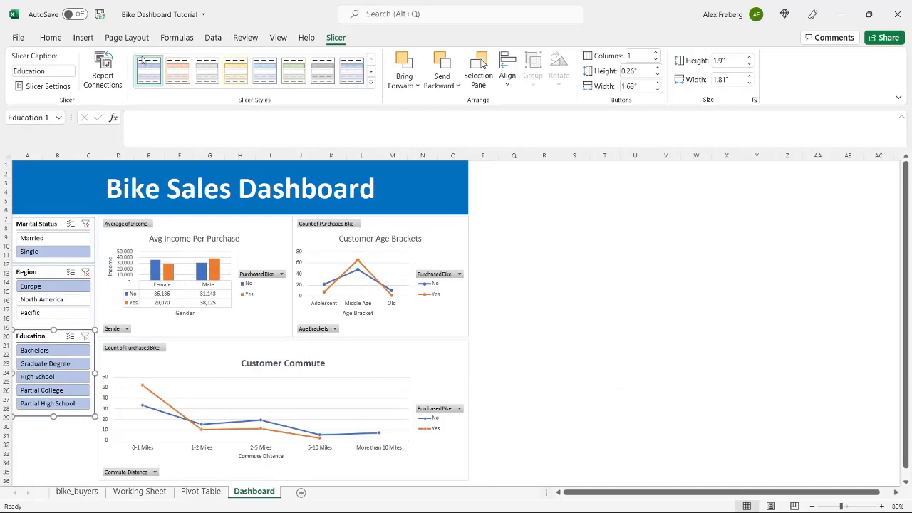
{"action": "left_click", "coordinate": [101, 68]}
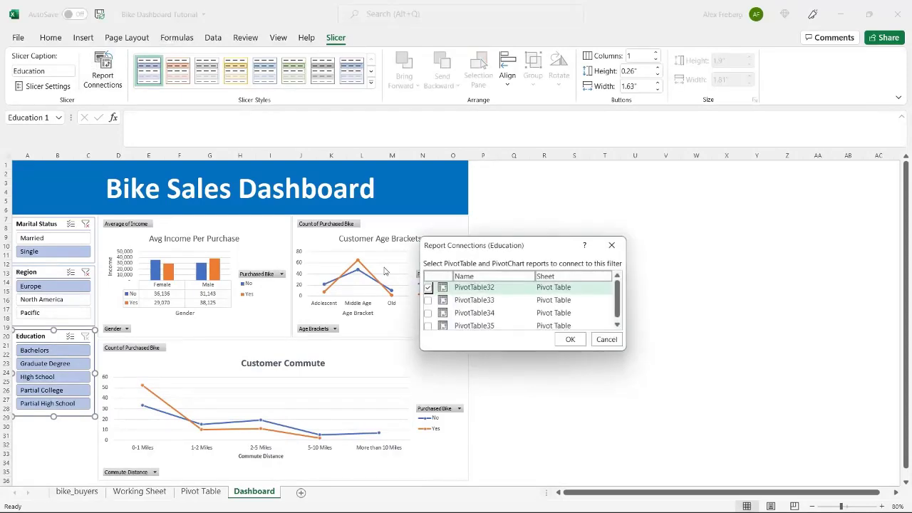
{"action": "left_click", "coordinate": [427, 300]}
{"action": "left_click", "coordinate": [427, 312]}
{"action": "left_click", "coordinate": [428, 325]}
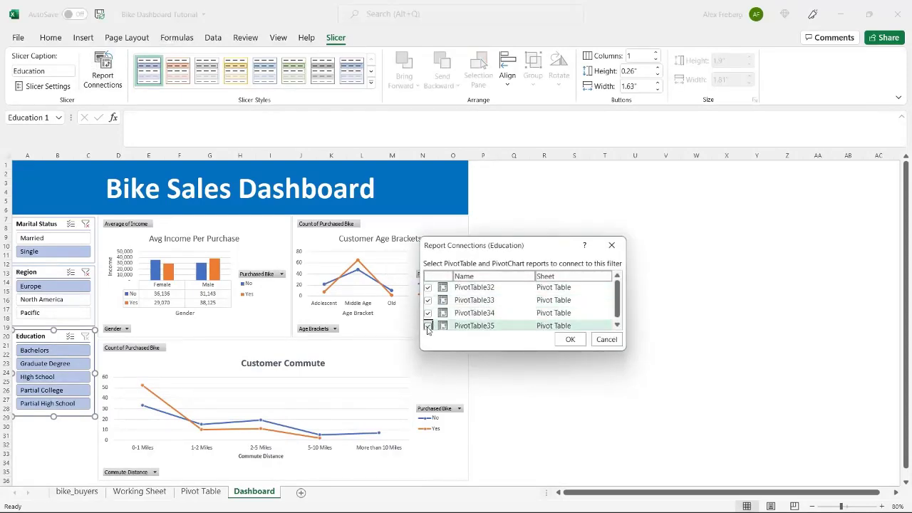
{"action": "left_click", "coordinate": [570, 339]}
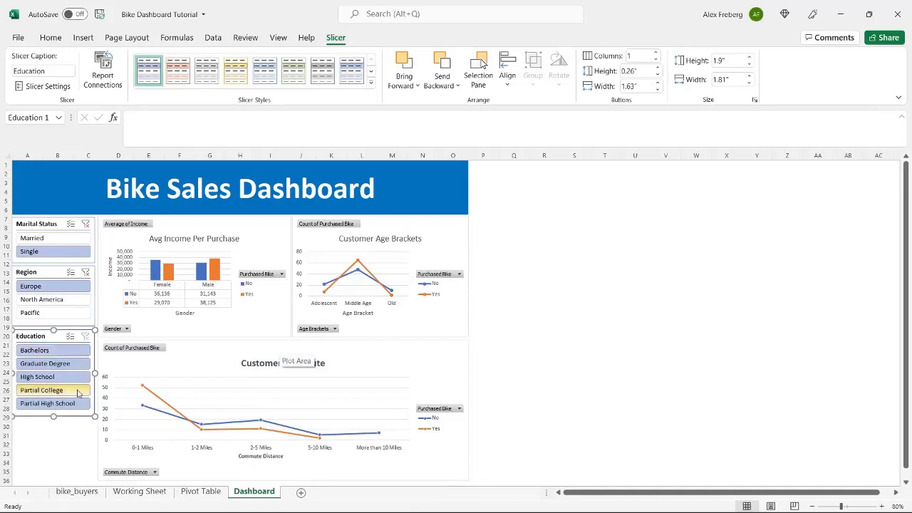
Check the charts filtered by Partial High School in the Education slicer, and clear the Region and Education filters
{"action": "left_click", "coordinate": [63, 403]}
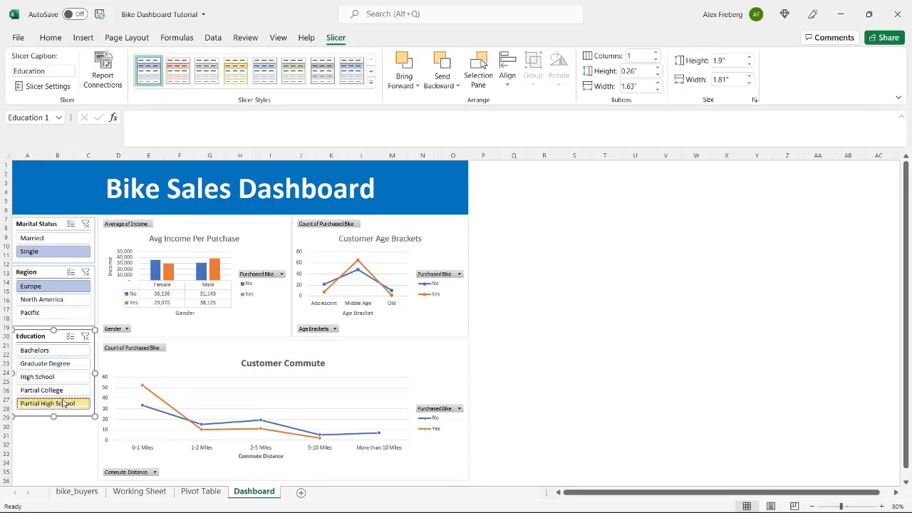
{"action": "left_click", "coordinate": [86, 273]}
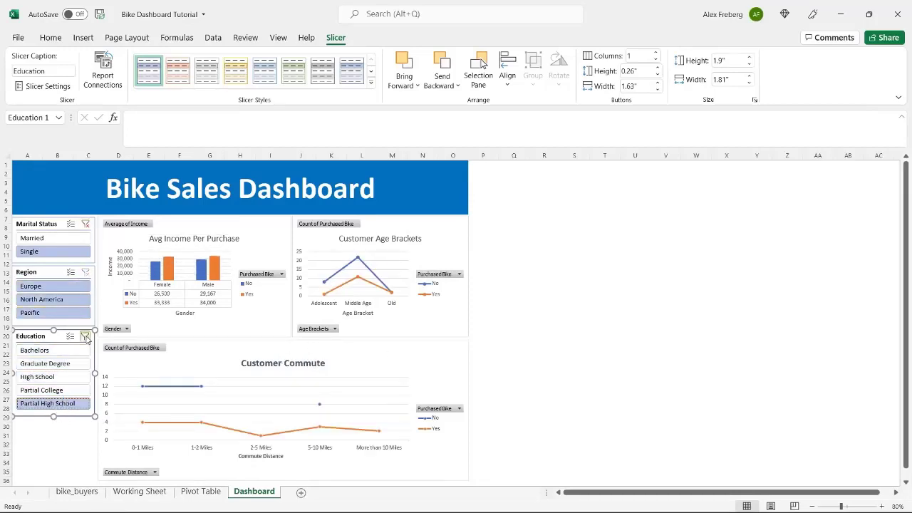
{"action": "left_click", "coordinate": [85, 337]}
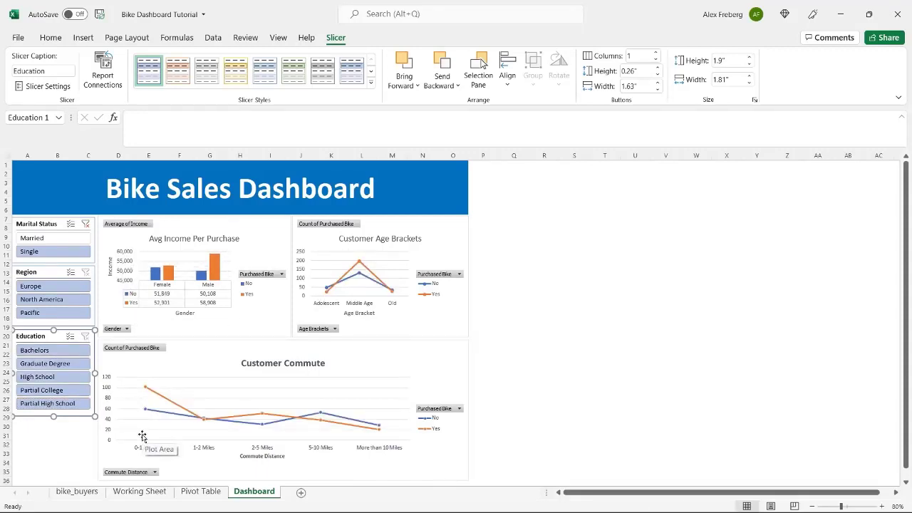
Compare the charts for Bachelors, Bachelors in Europe only, and Graduate Degree across all regions using the slicers
{"action": "left_click", "coordinate": [60, 352]}
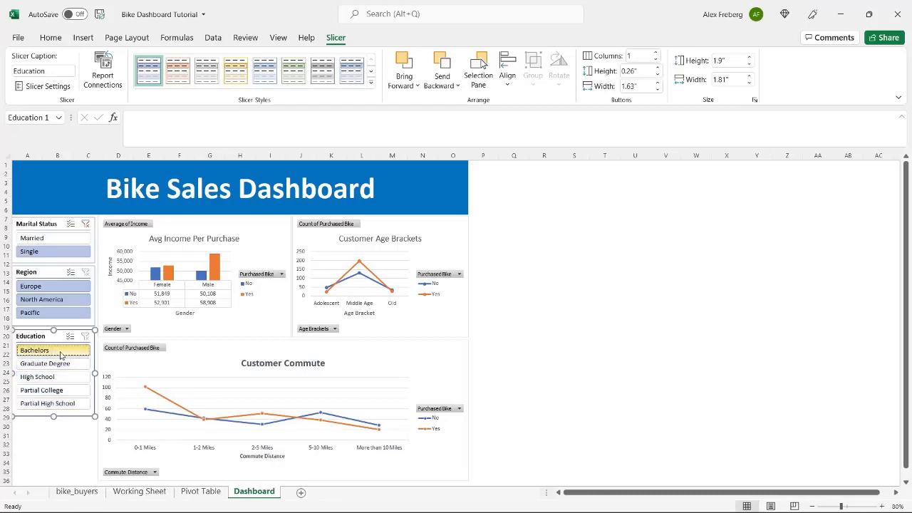
{"action": "left_click", "coordinate": [52, 288]}
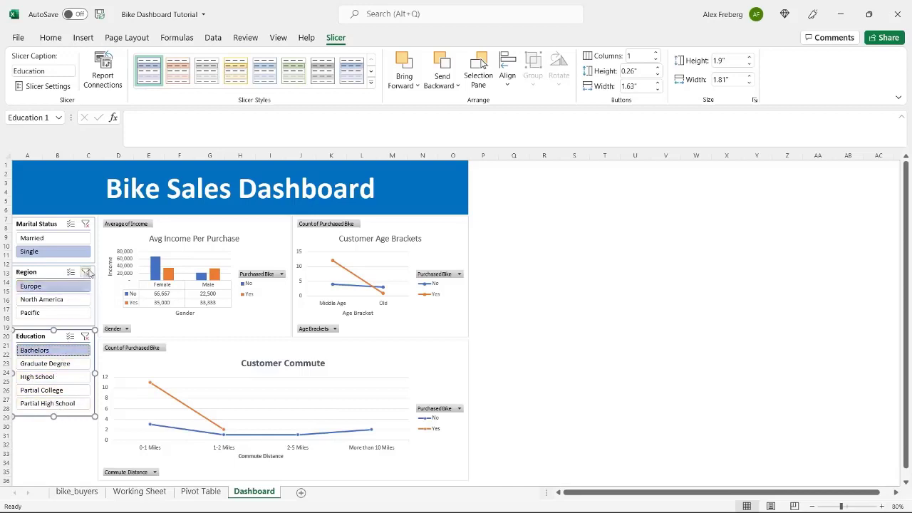
{"action": "left_click", "coordinate": [86, 272]}
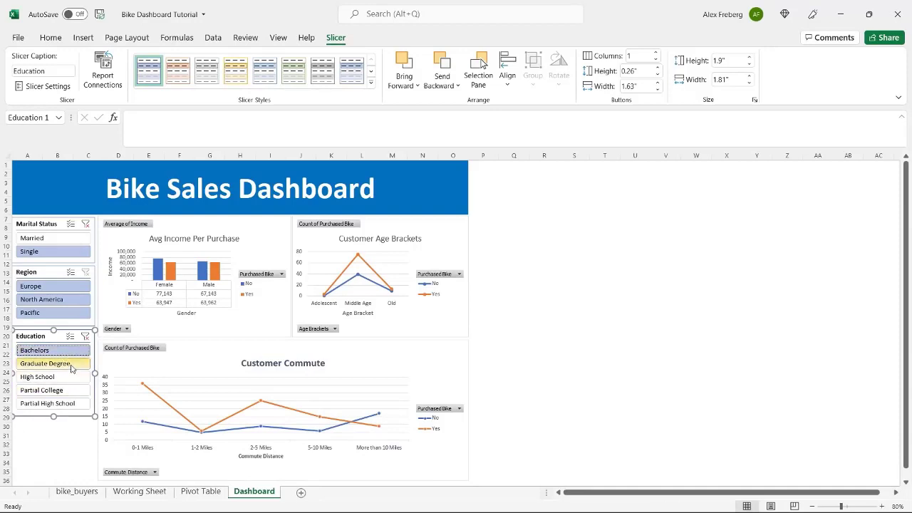
{"action": "left_click", "coordinate": [72, 364]}
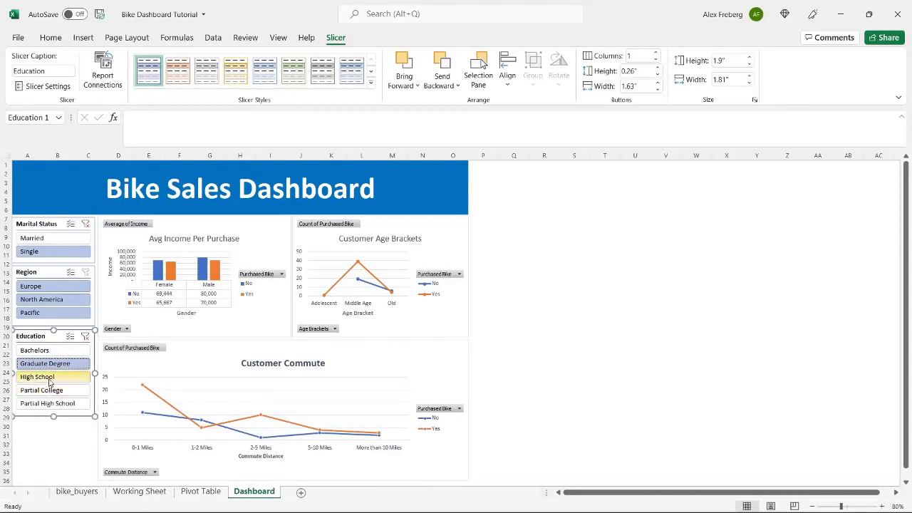
Clear the filters on the Education and Marital Status slicers
{"action": "left_click", "coordinate": [85, 336]}
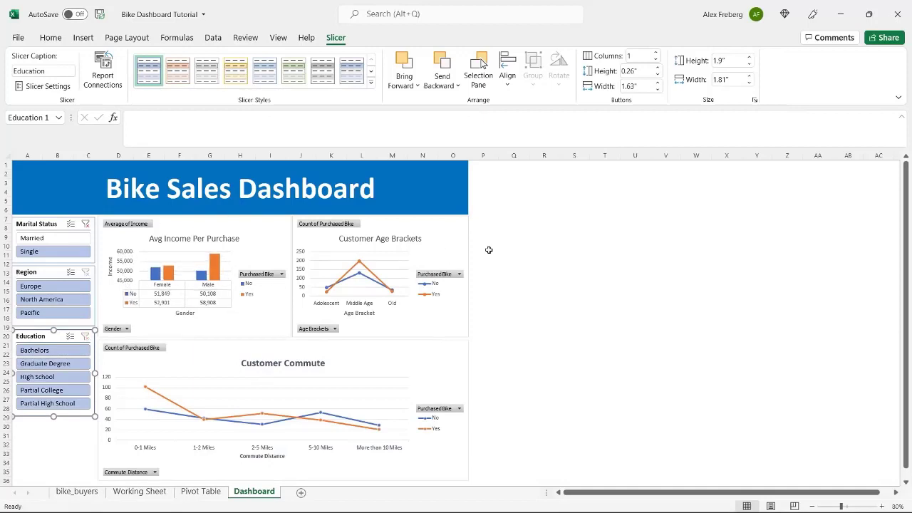
{"action": "left_click", "coordinate": [85, 224]}
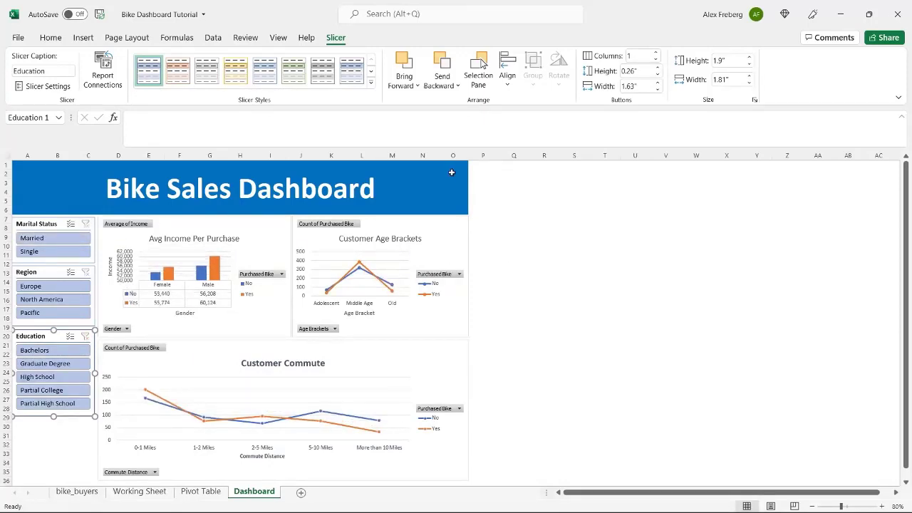
Change the fill of the Bike Sales Dashboard banner to a darker shade of the blue theme color
{"action": "left_click", "coordinate": [431, 182]}
{"action": "left_click", "coordinate": [203, 79]}
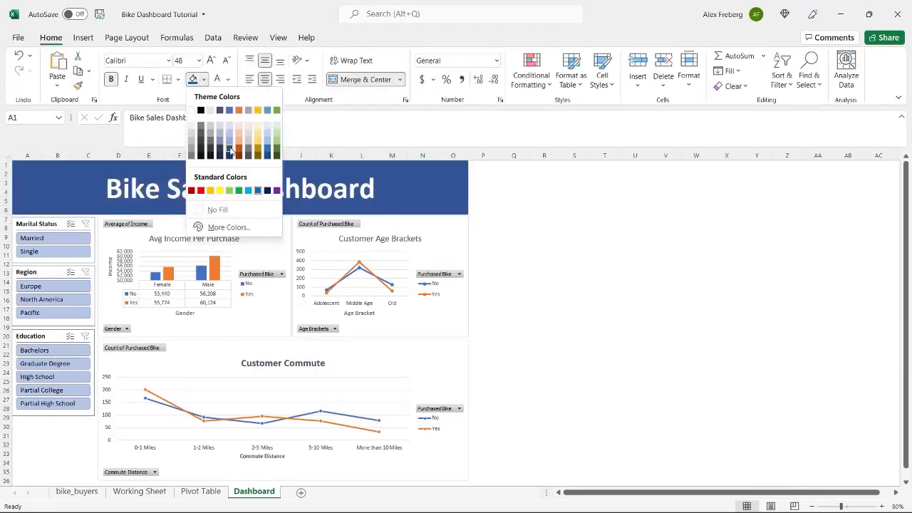
{"action": "left_click", "coordinate": [229, 150]}
{"action": "left_click", "coordinate": [524, 254]}
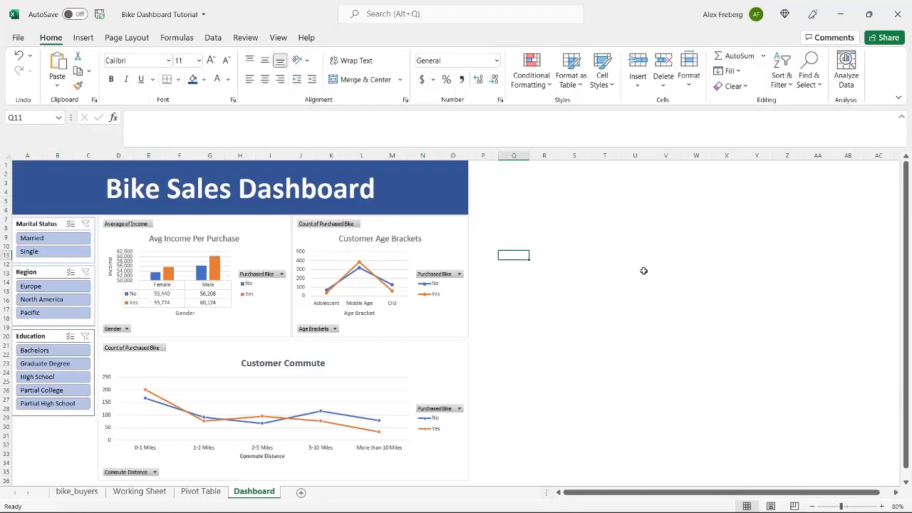